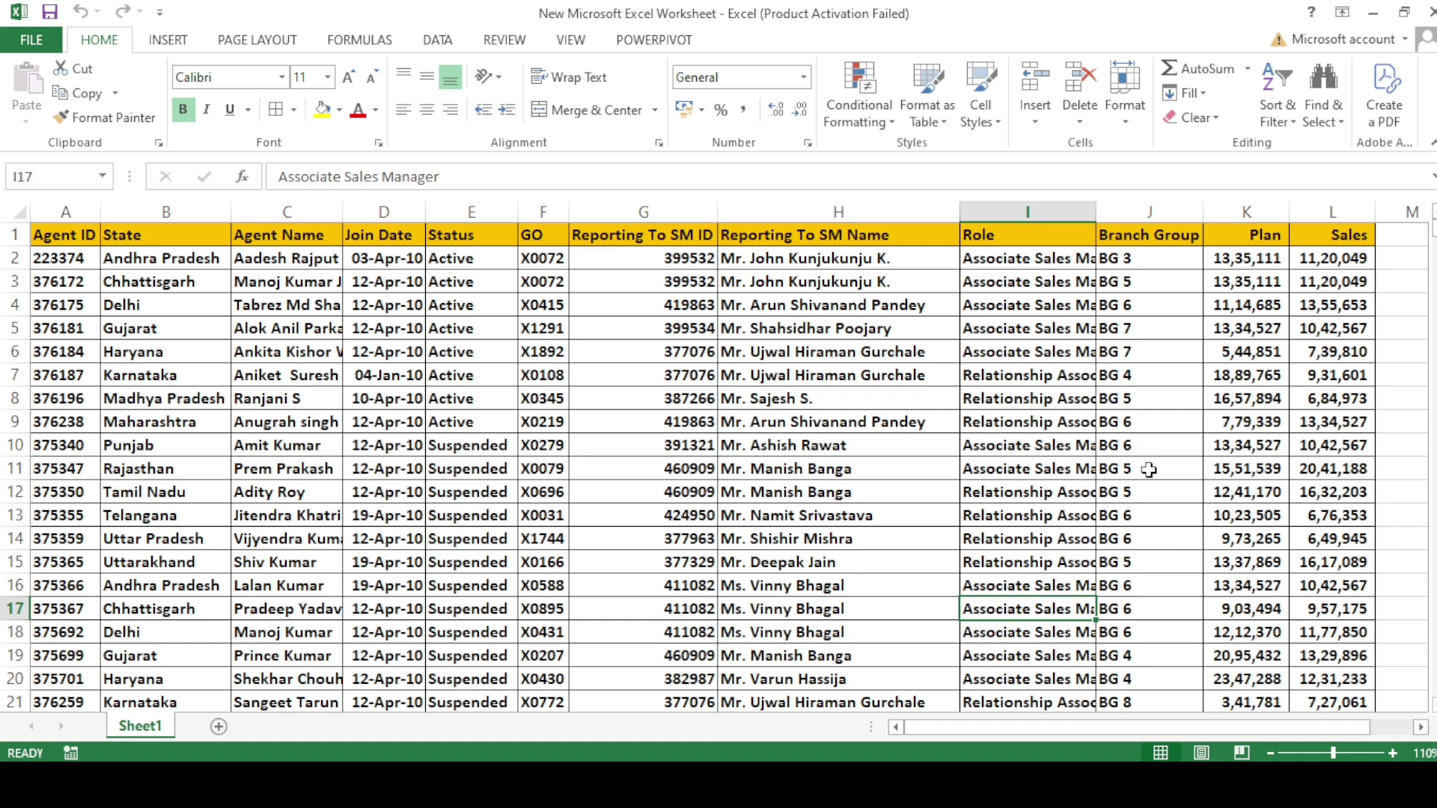
# Examine the agent data on Sheet1, reviewing the column headers from Agent ID and State through Branch Group and Sales.
pyautogui.click(161, 255)
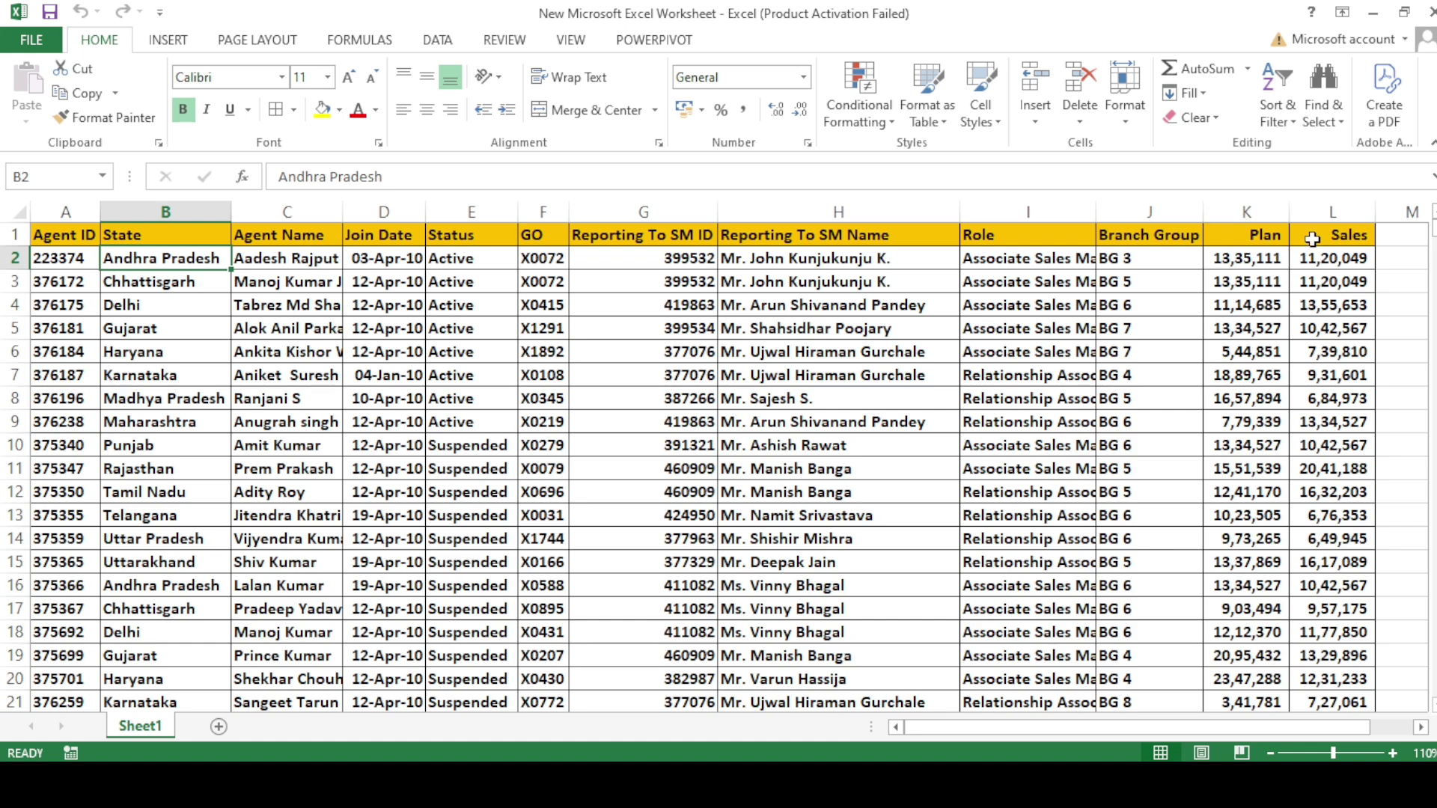
pyautogui.click(1354, 263)
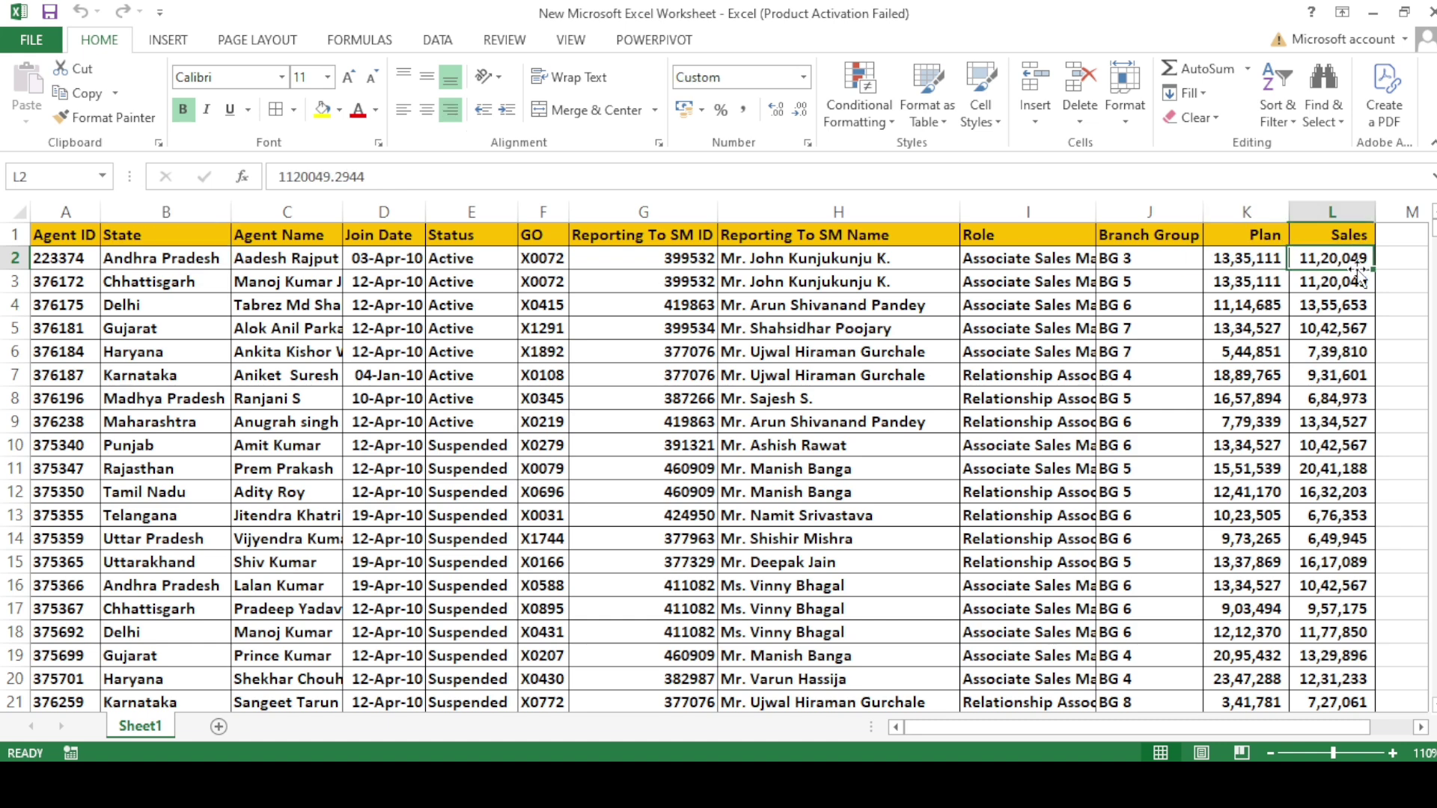
pyautogui.click(1414, 251)
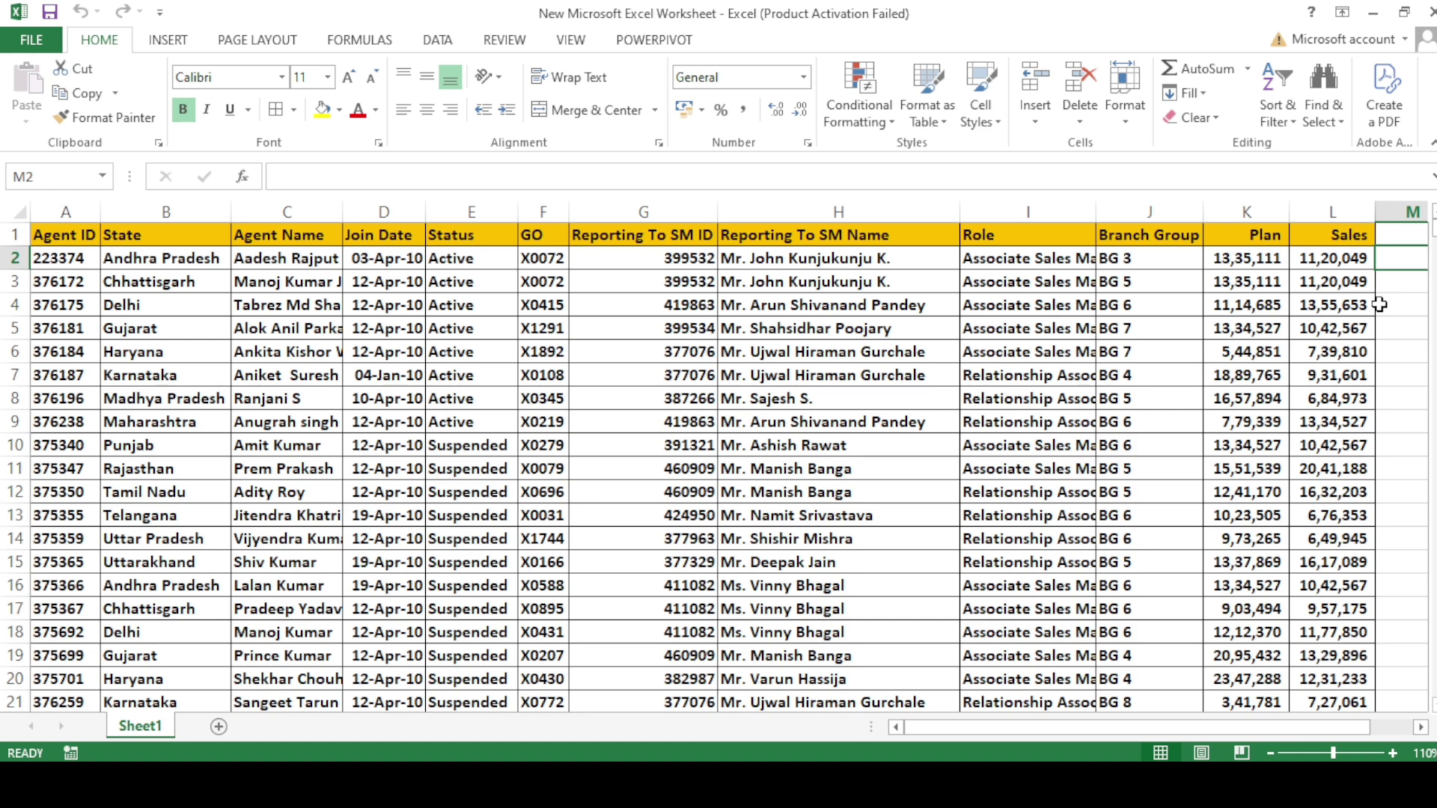
pyautogui.click(1335, 284)
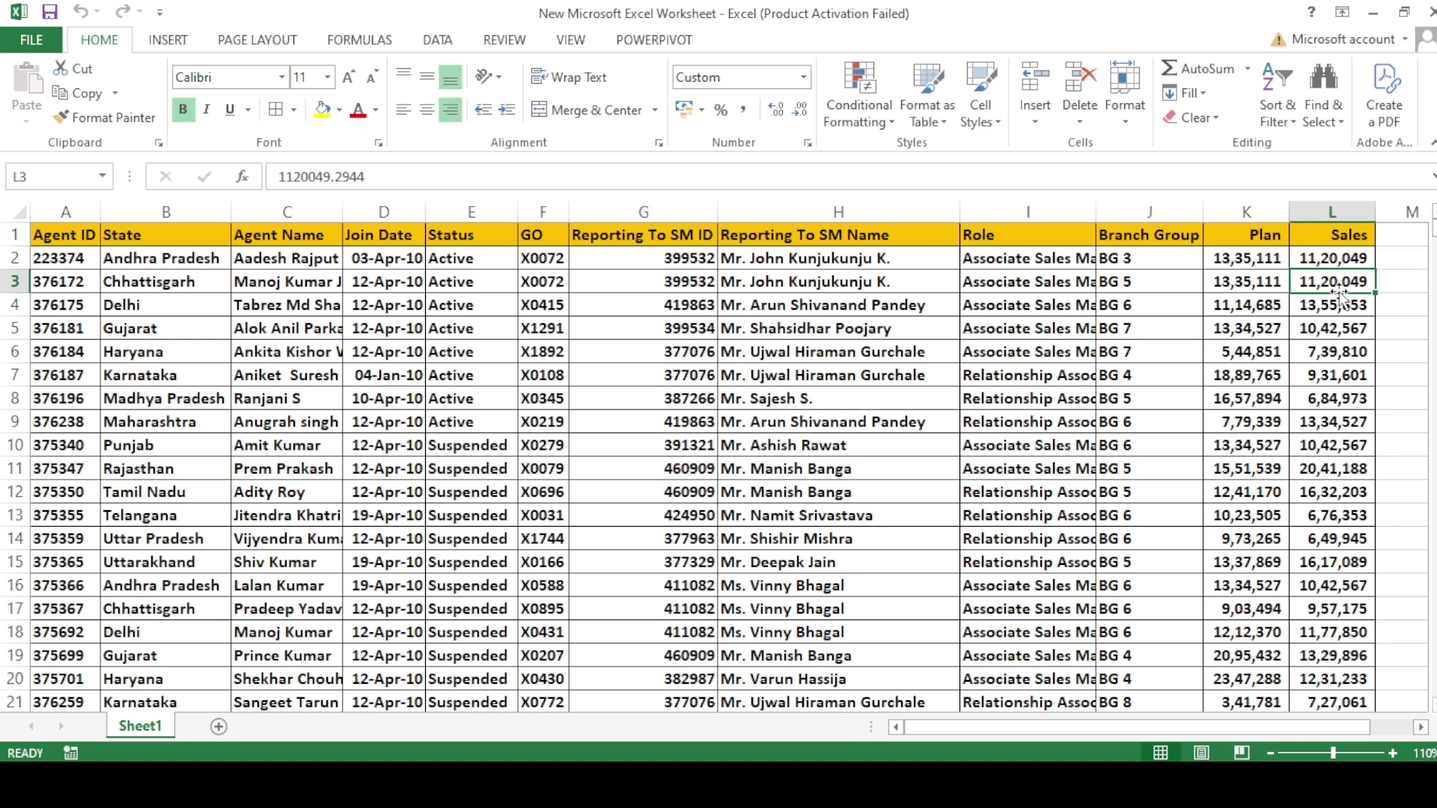
pyautogui.click(1142, 311)
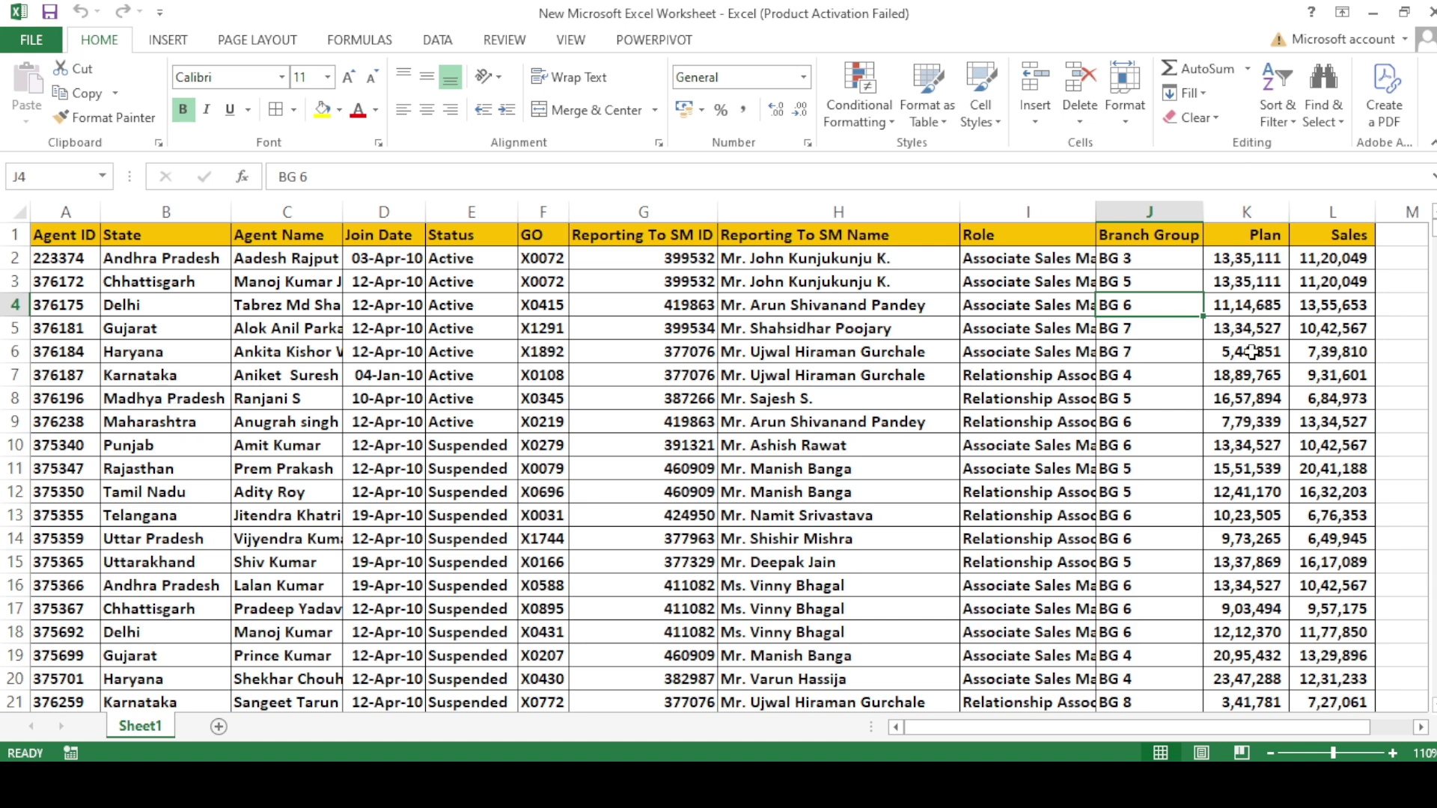
pyautogui.click(1332, 259)
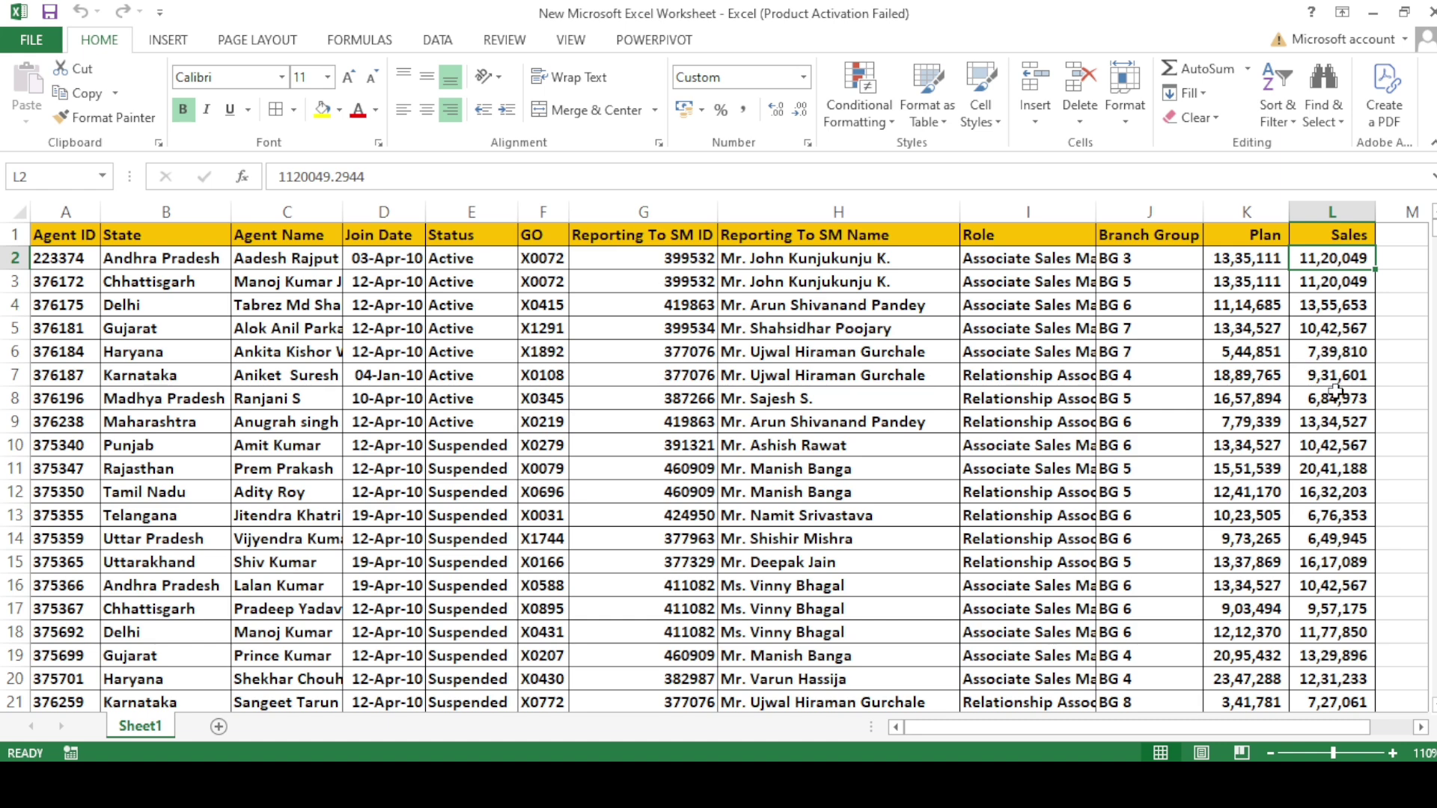
pyautogui.click(1336, 392)
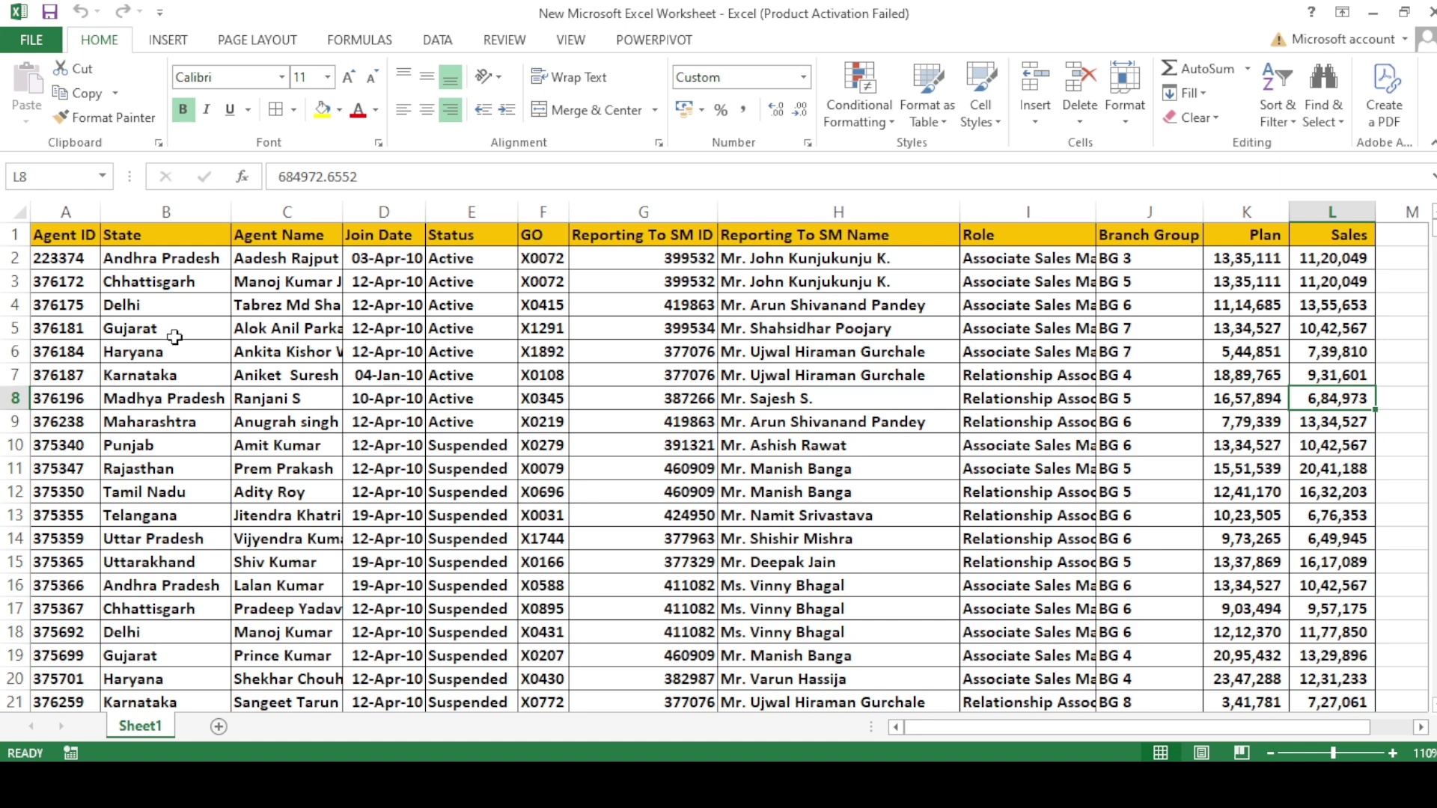
pyautogui.click(60, 234)
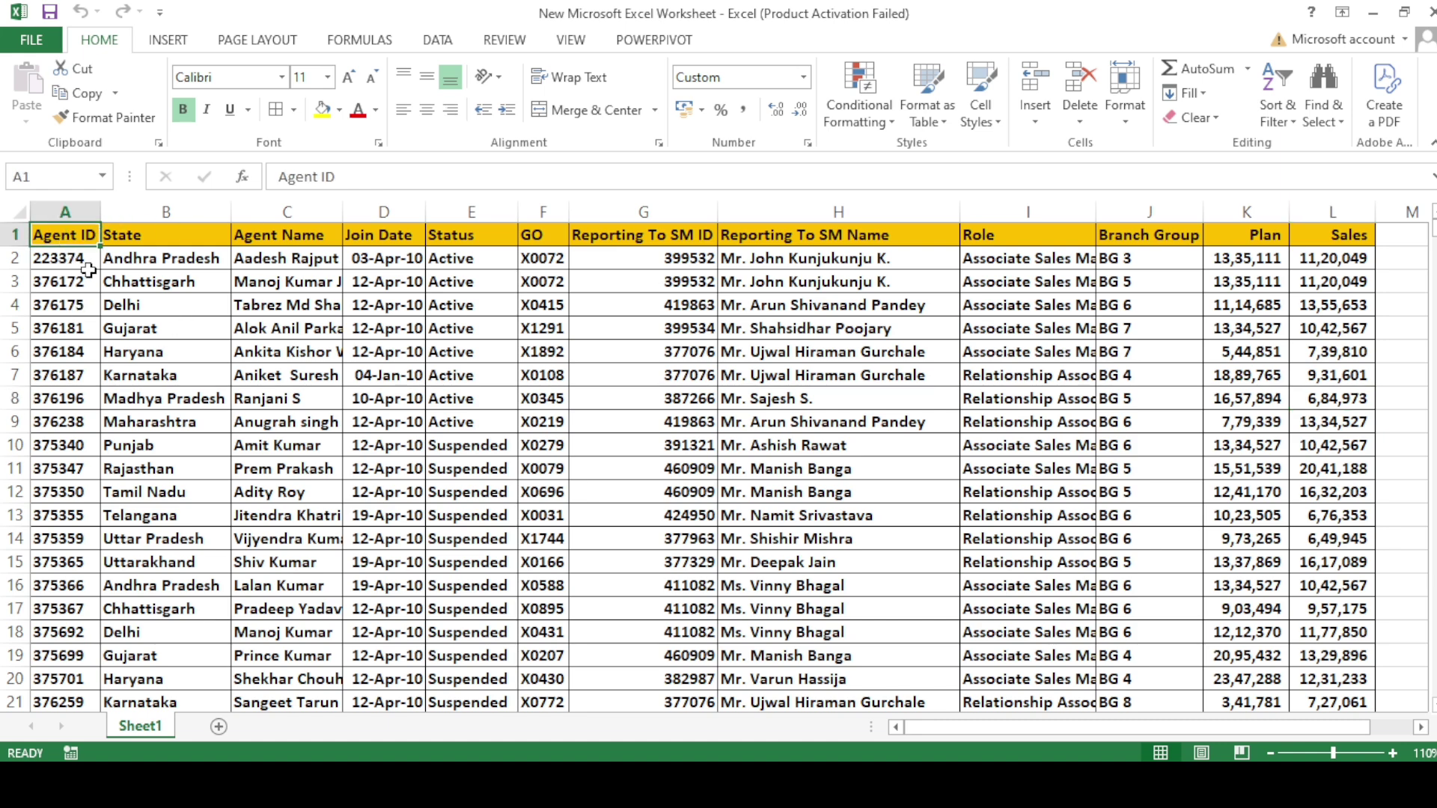
pyautogui.click(132, 238)
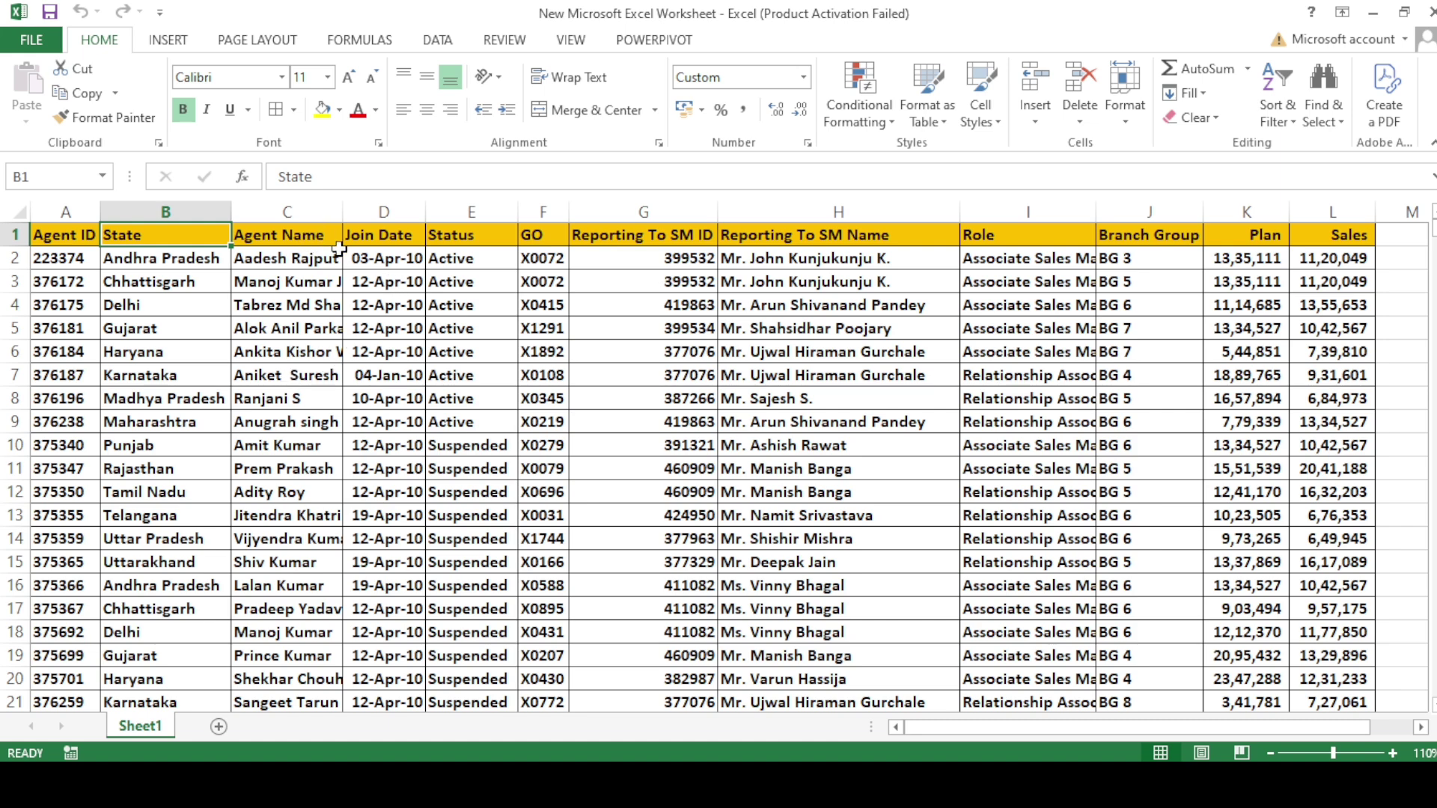
pyautogui.click(532, 235)
pyautogui.click(655, 235)
pyautogui.hotkey('ctrl', 'space')
pyautogui.click(795, 242)
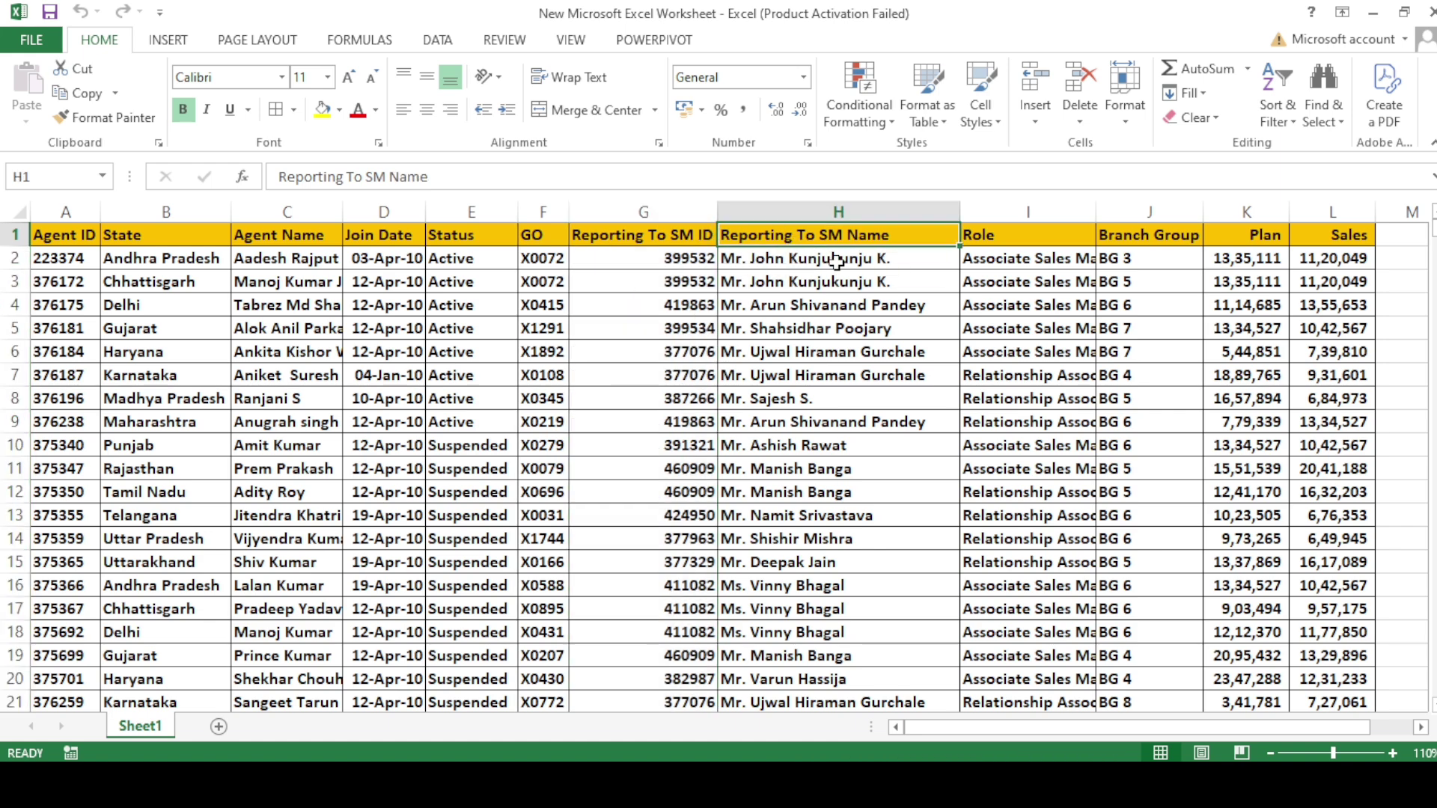
pyautogui.click(1008, 241)
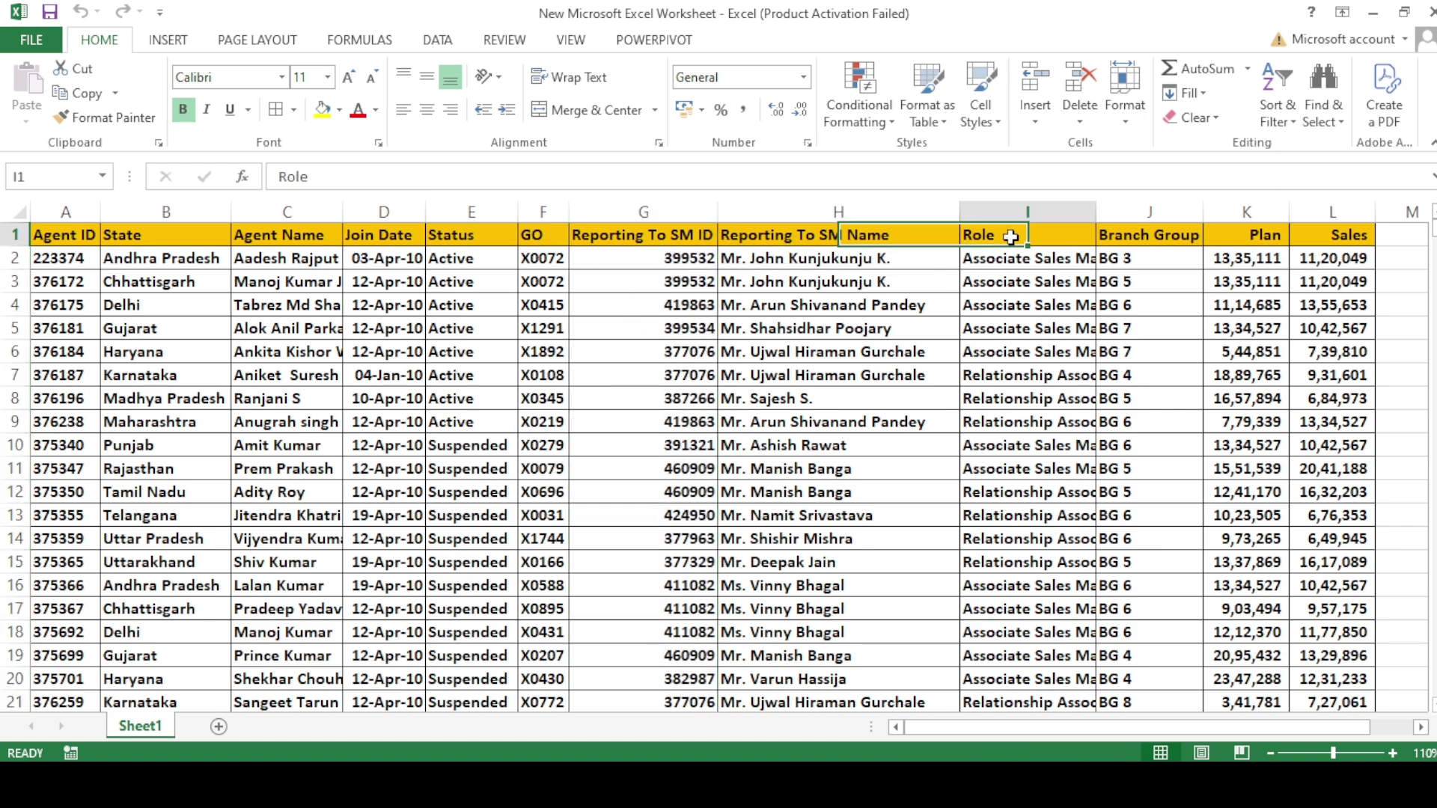
pyautogui.click(1159, 238)
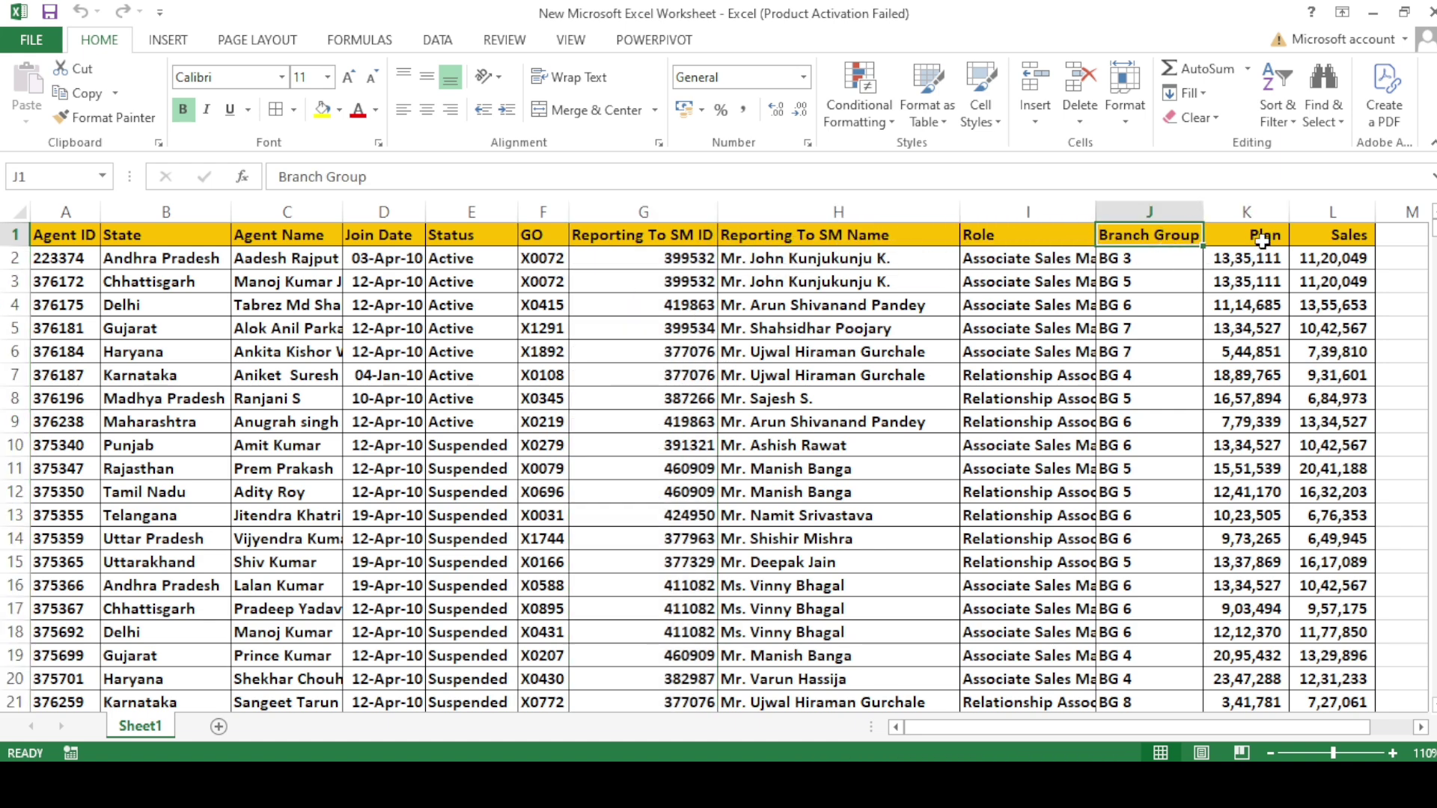
pyautogui.click(1305, 237)
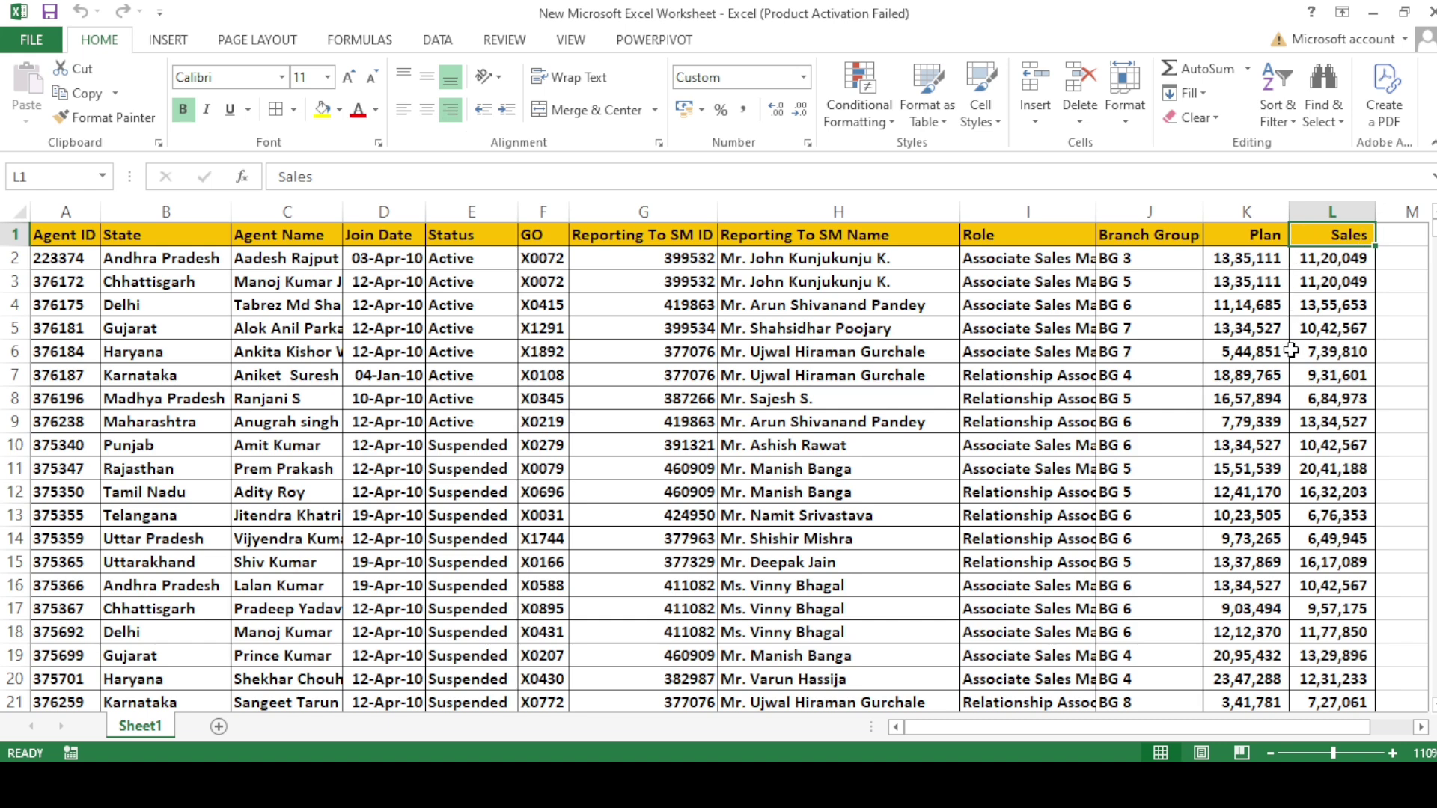
pyautogui.click(1298, 470)
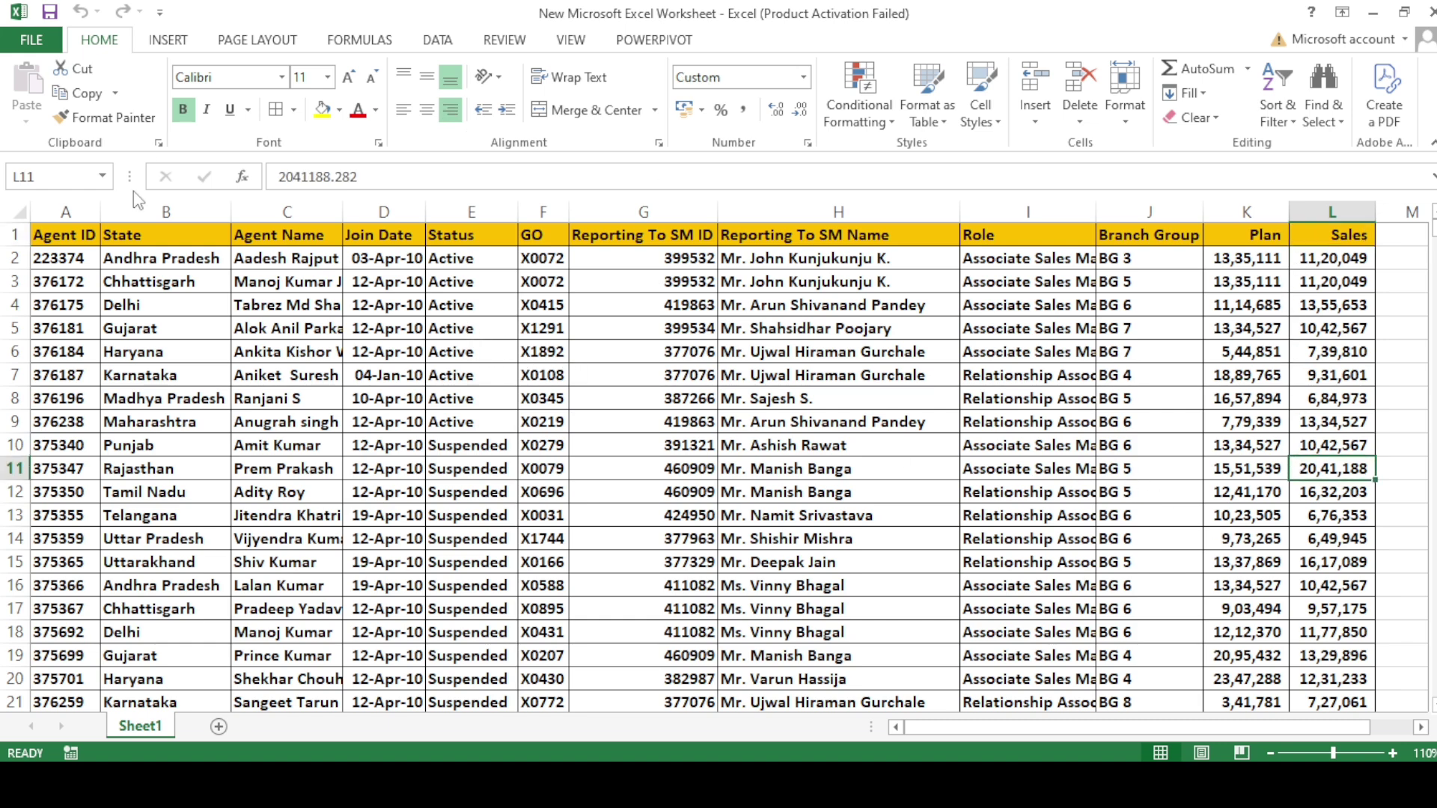
# Copy the whole State column with its header from Sheet1 into column A of a new worksheet, starting at A1.
pyautogui.click(161, 243)
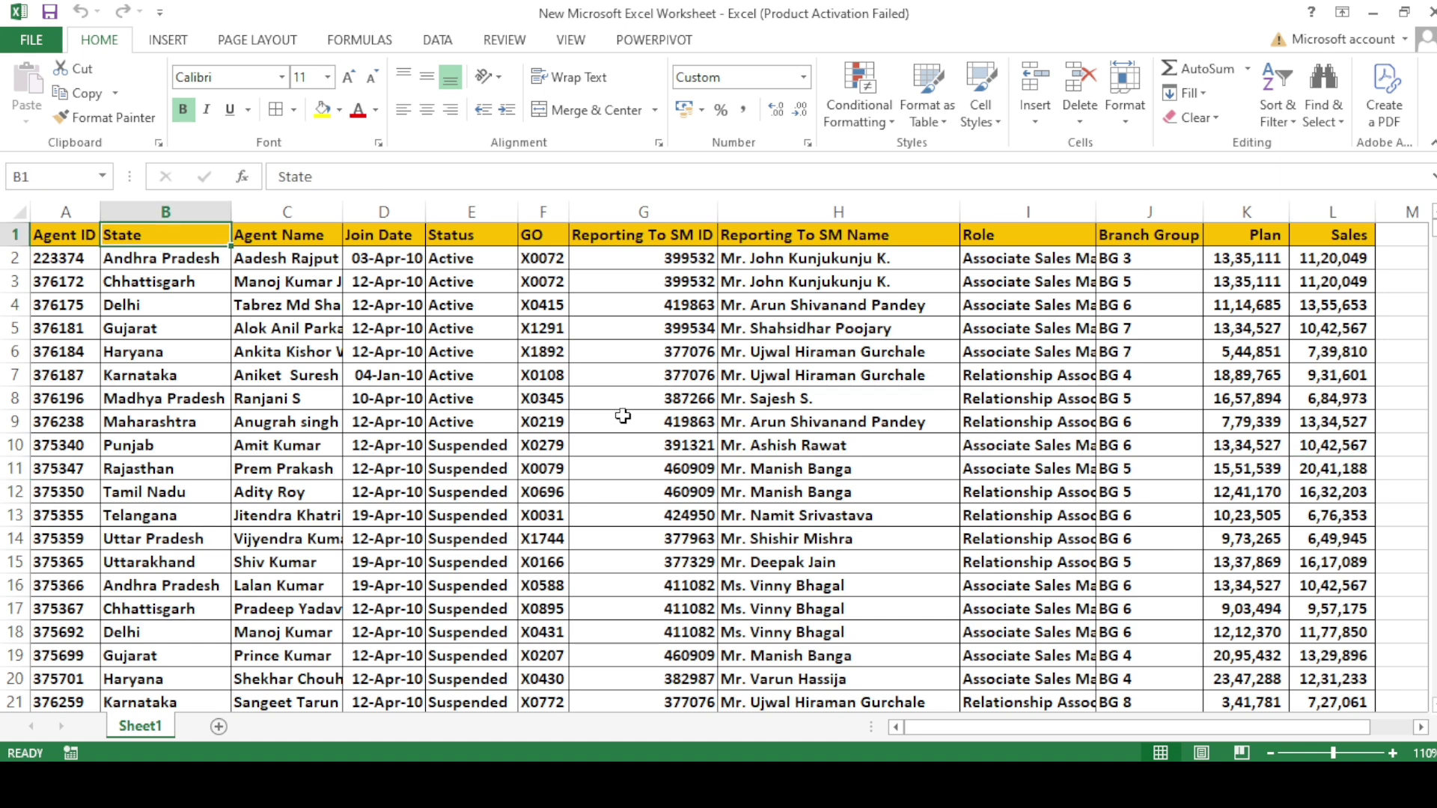
pyautogui.hotkey('ctrl', 'shift', 'Down')
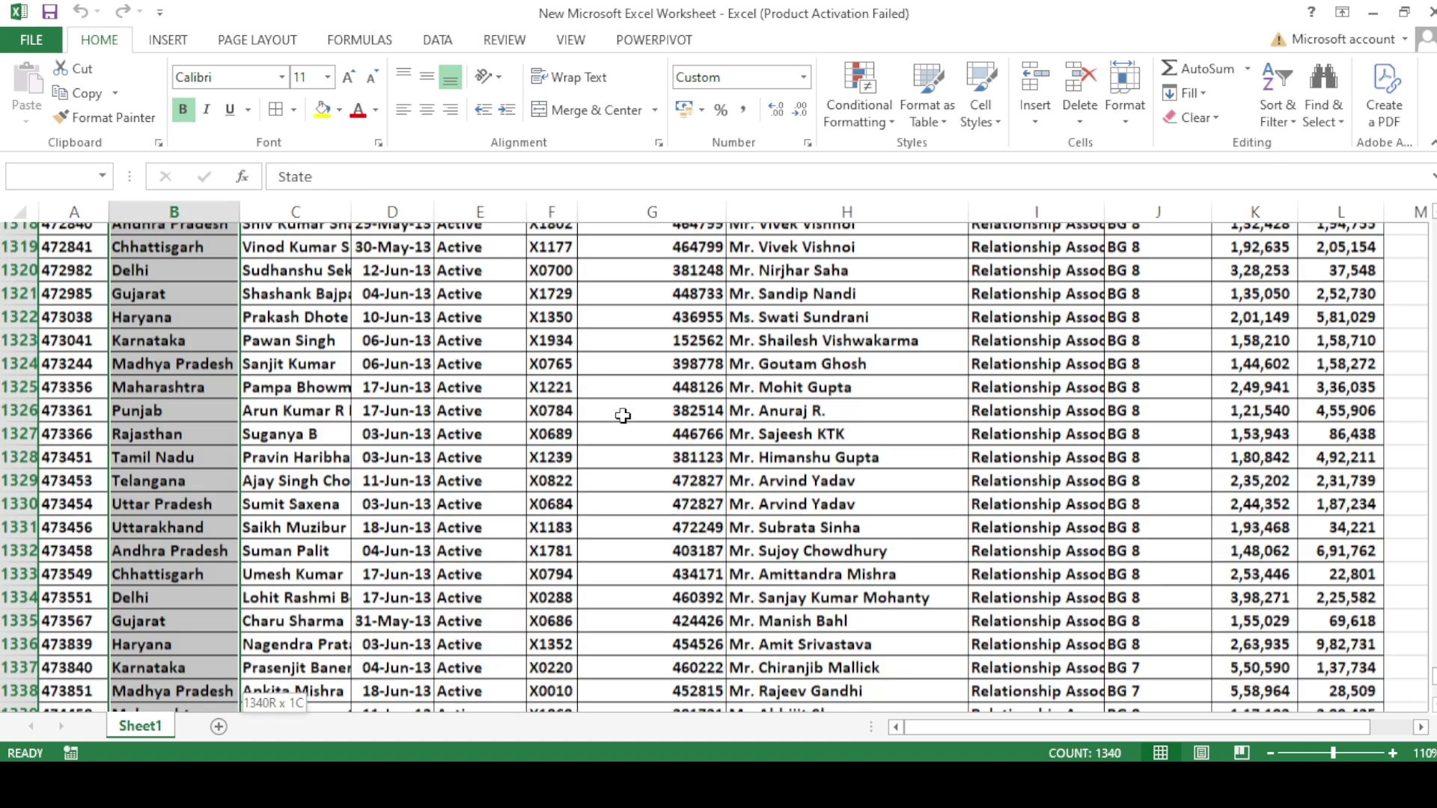
pyautogui.hotkey('ctrl', 'c')
pyautogui.hotkey('ctrl', 'Up')
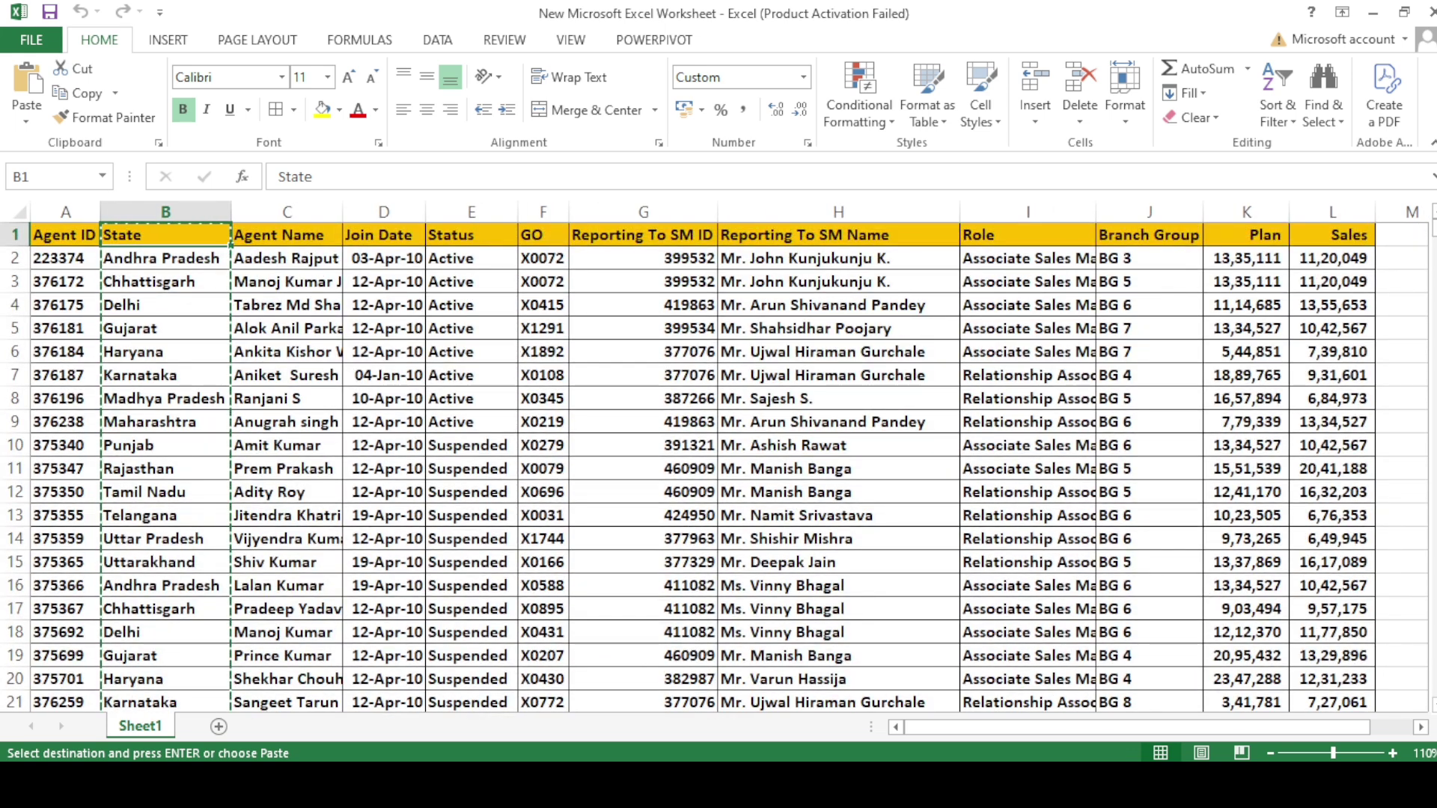
pyautogui.click(271, 726)
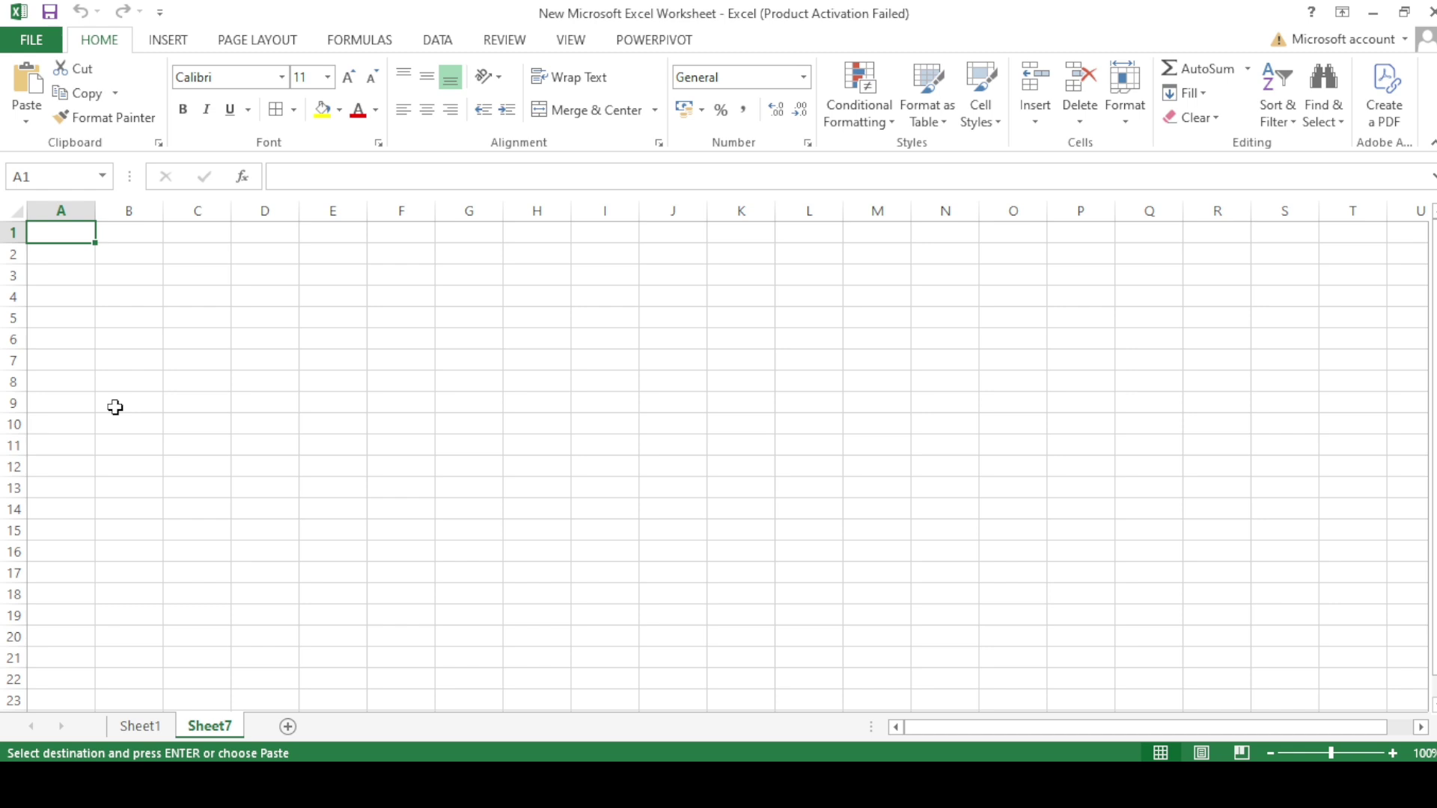
pyautogui.hotkey('ctrl', 'v')
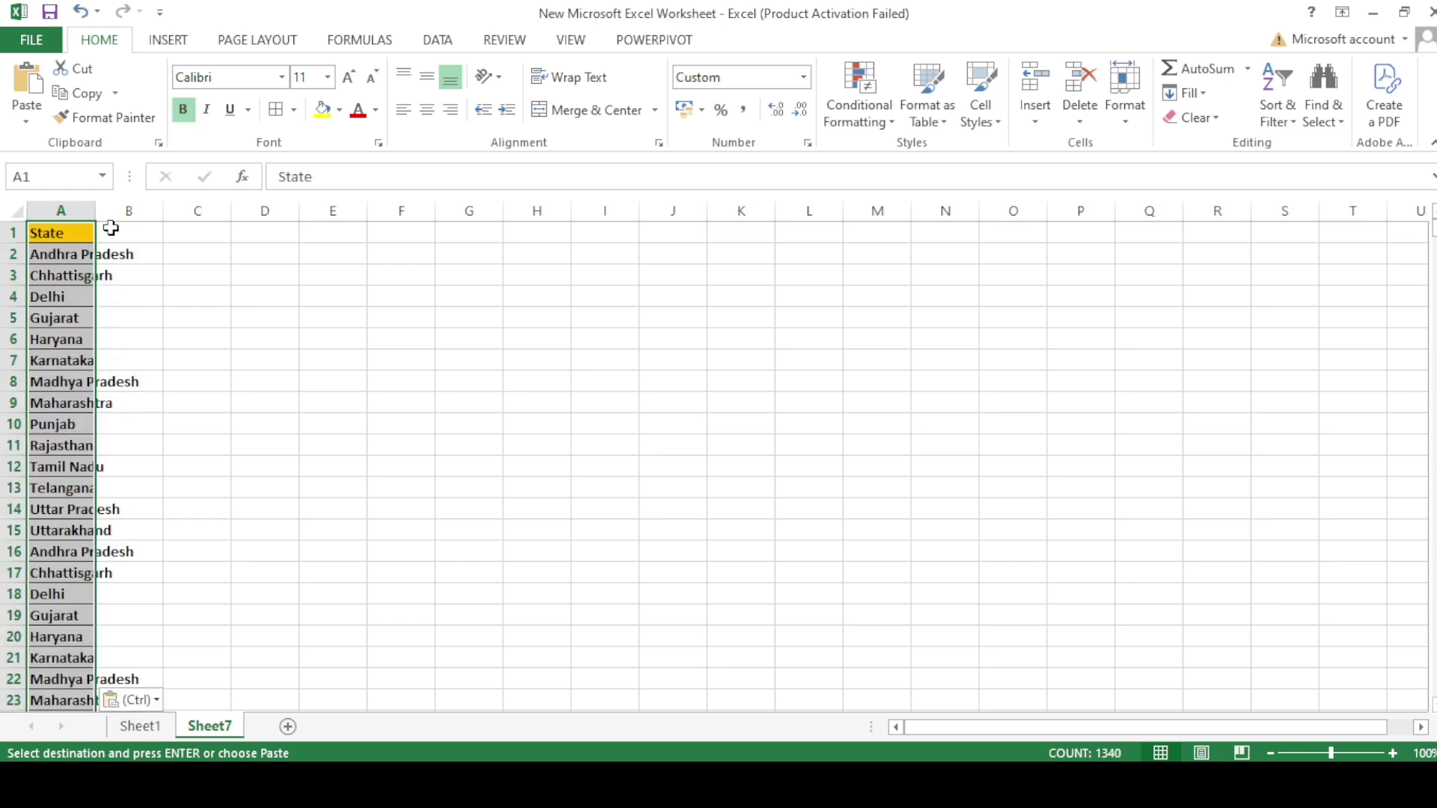
# Widen column A so the full state names fit, and set the new sheet's zoom to 110%.
pyautogui.doubleClick(95, 213)
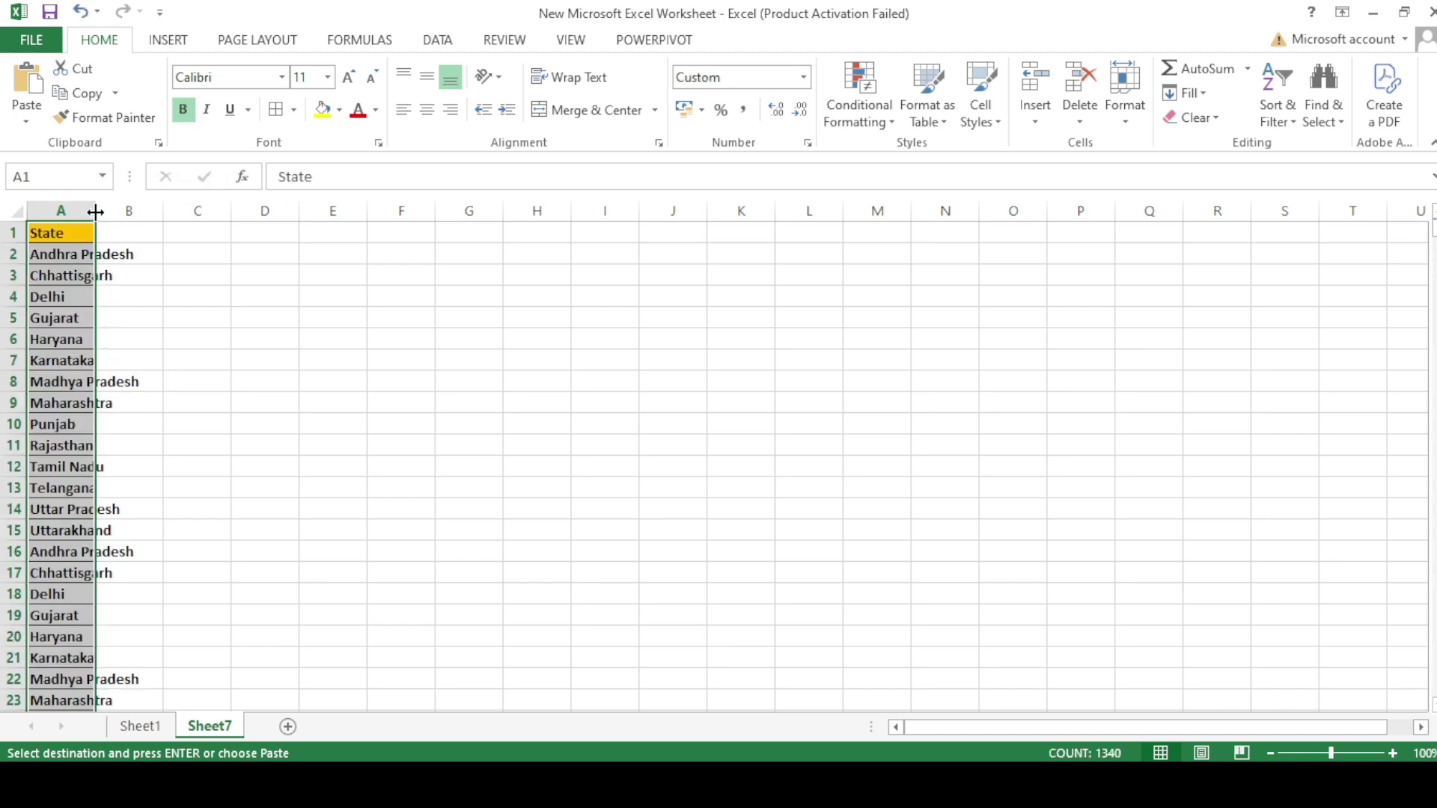
pyautogui.moveTo(95, 213); pyautogui.dragTo(152, 217)
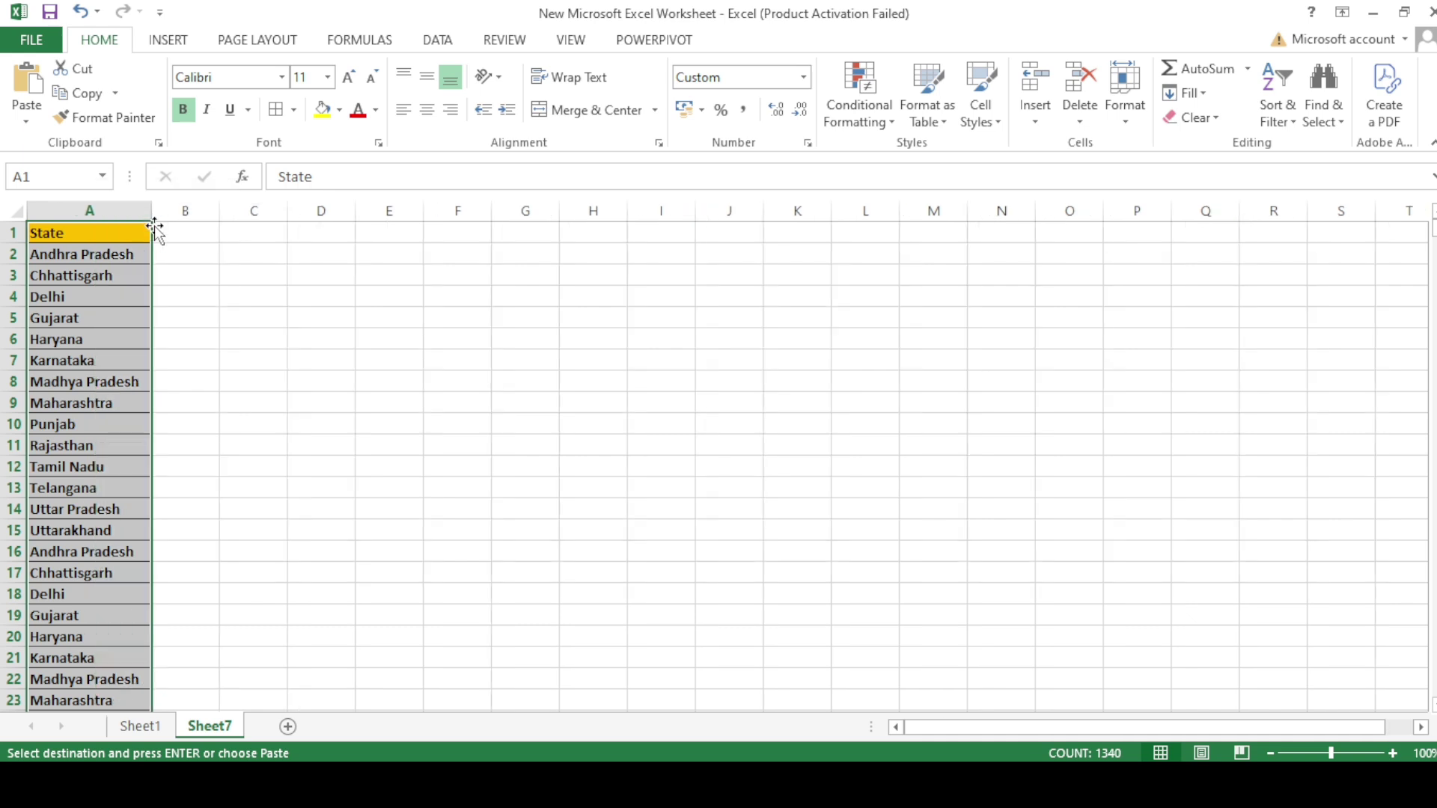
pyautogui.click(1395, 754)
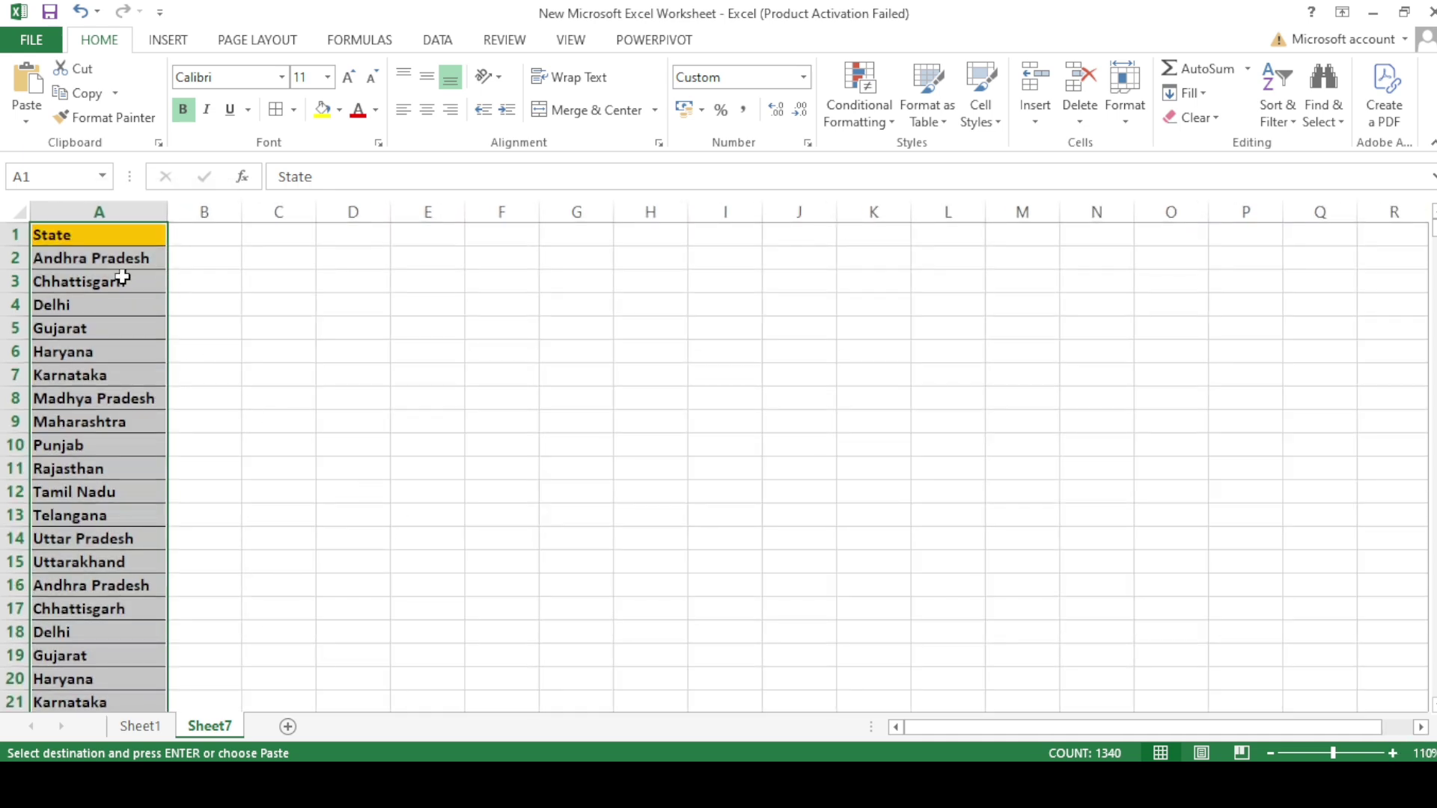
pyautogui.click(93, 258)
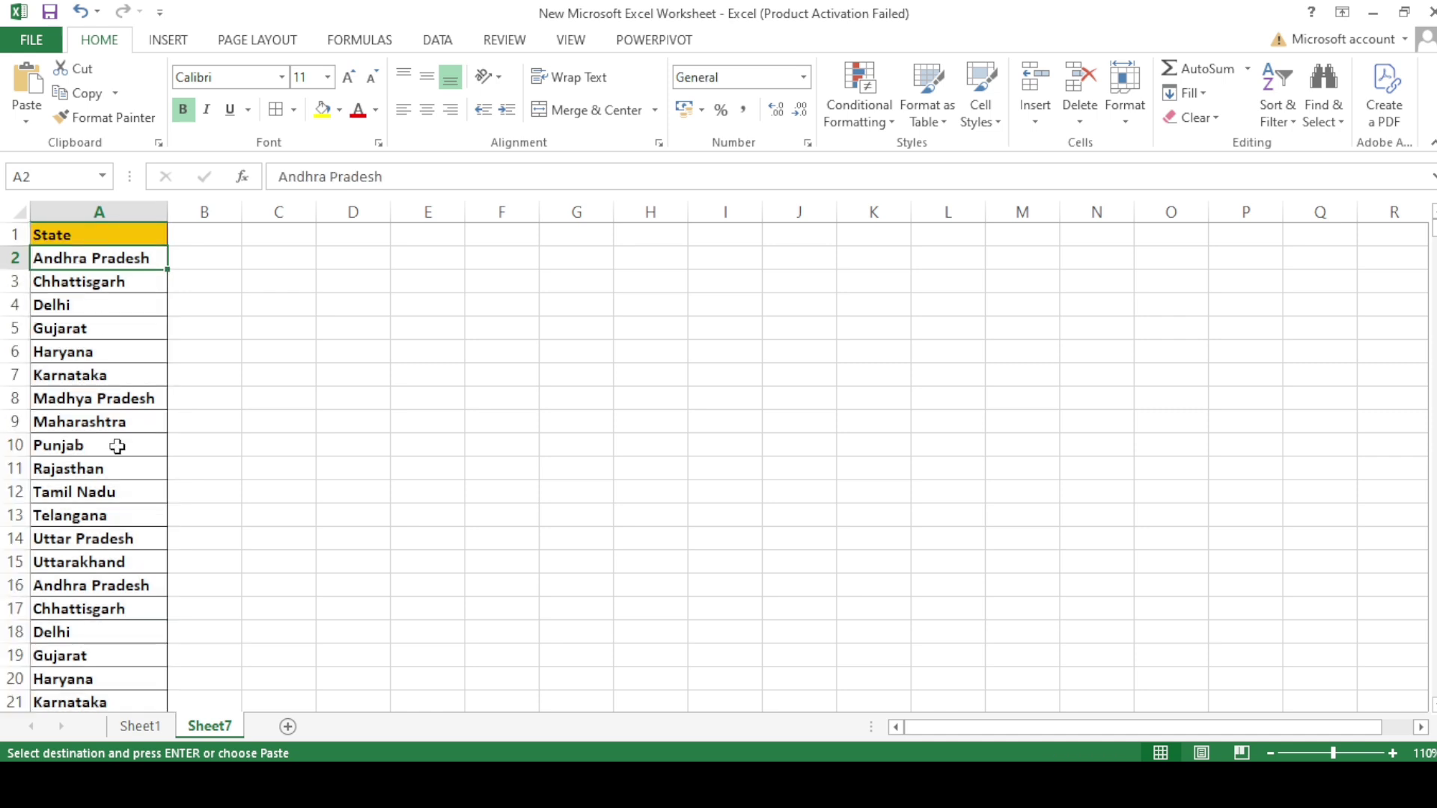
pyautogui.click(121, 202)
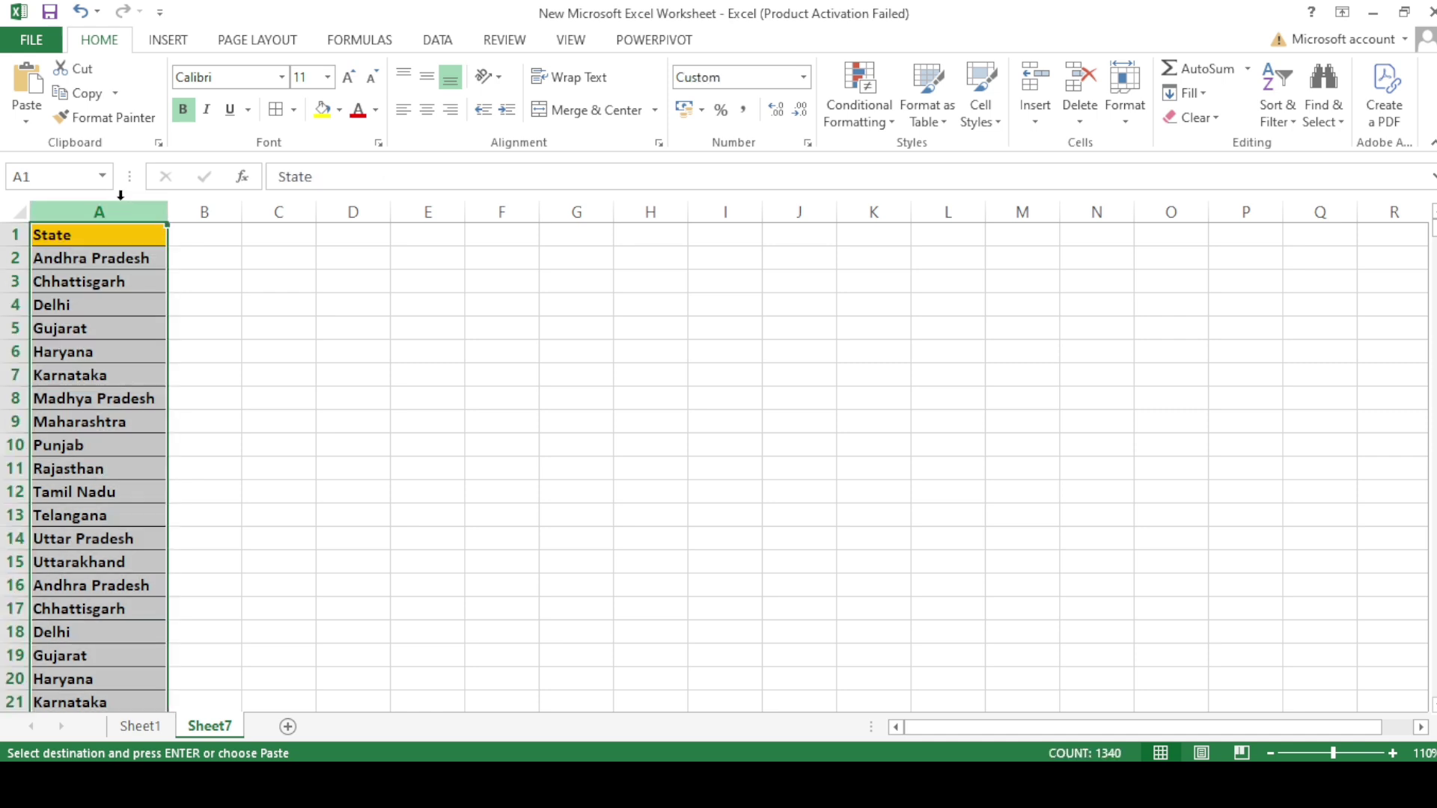
pyautogui.click(95, 515)
pyautogui.moveTo(86, 655); pyautogui.dragTo(86, 679)
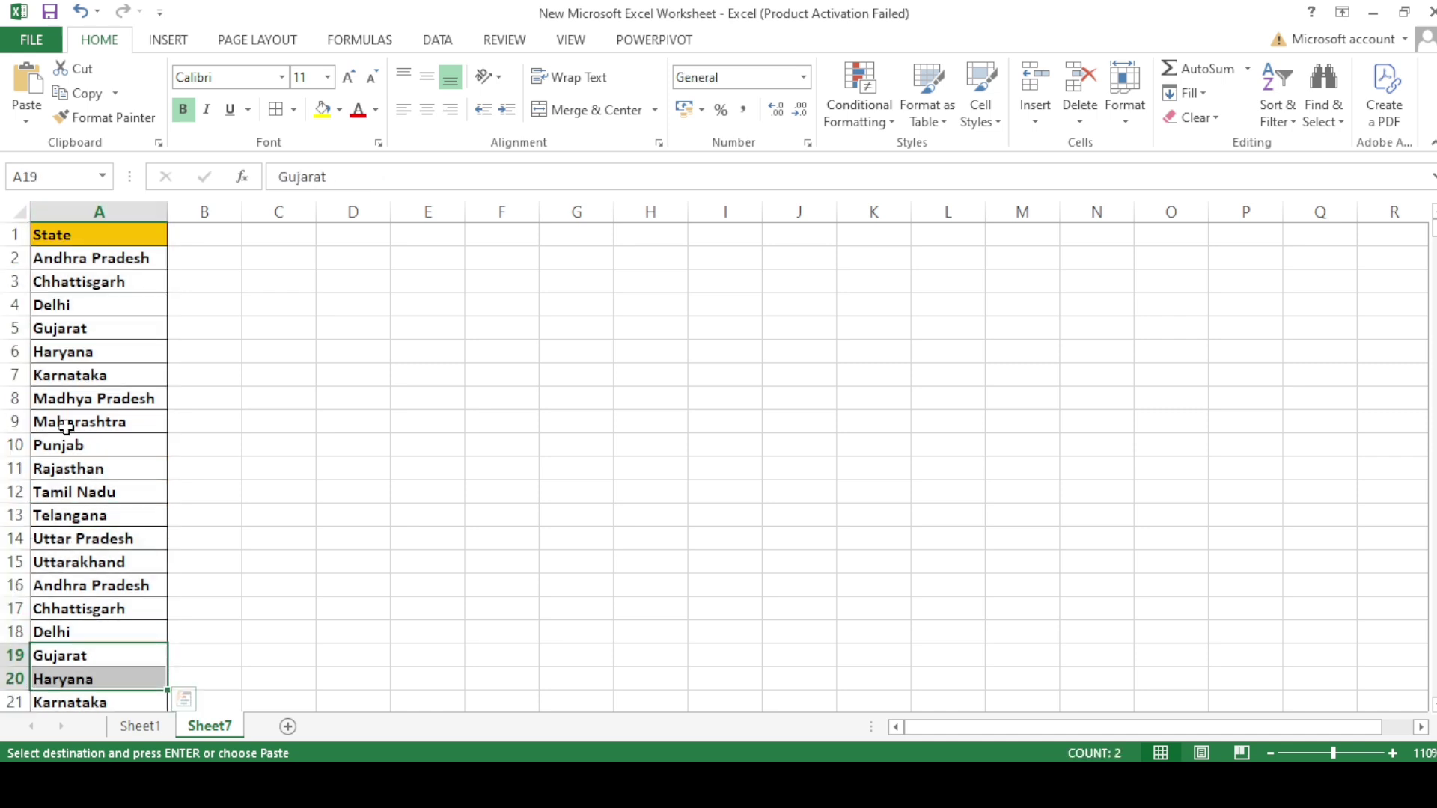
# Remove the duplicate values from column A based on the State column, treating the first row as a header.
pyautogui.click(100, 212)
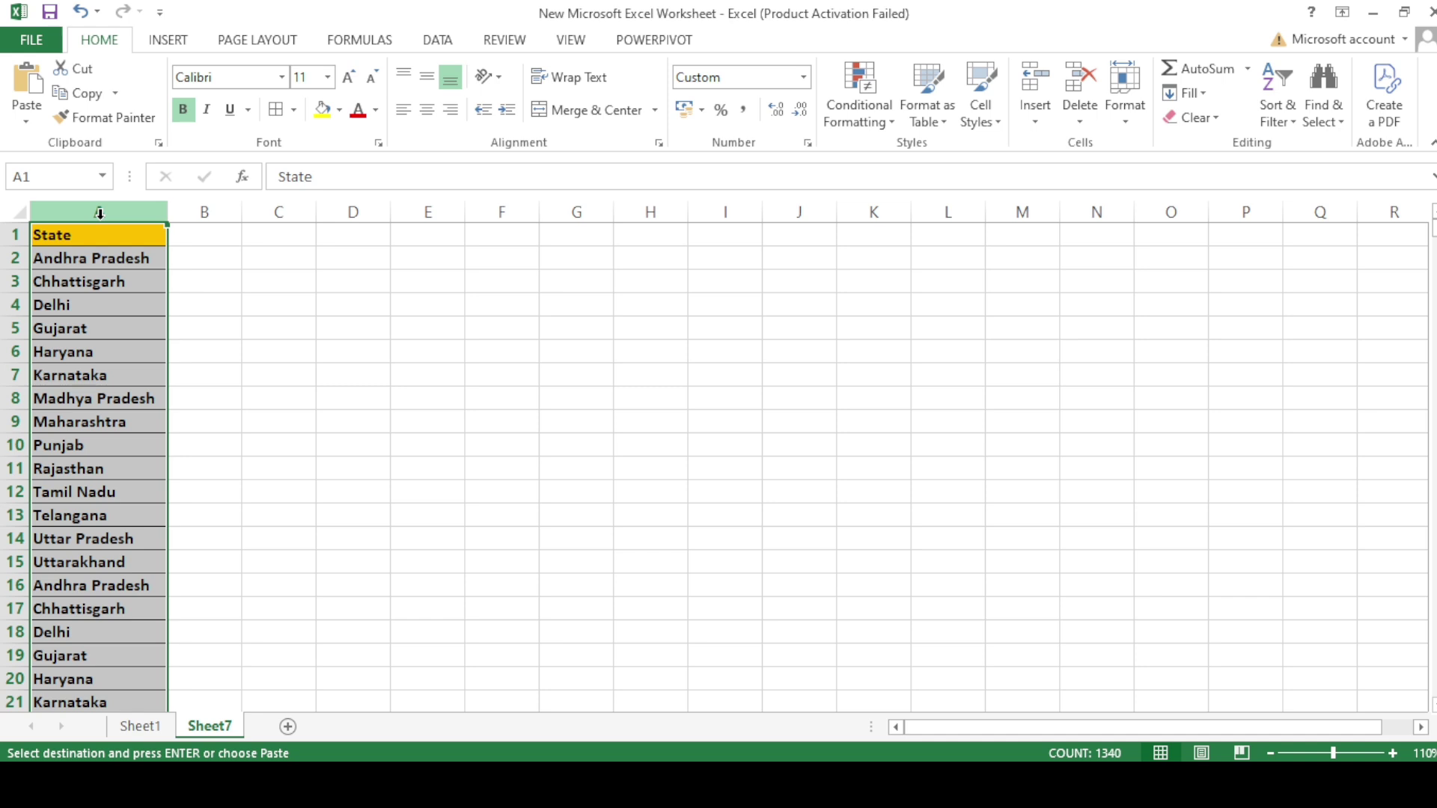
pyautogui.click(437, 41)
pyautogui.click(830, 123)
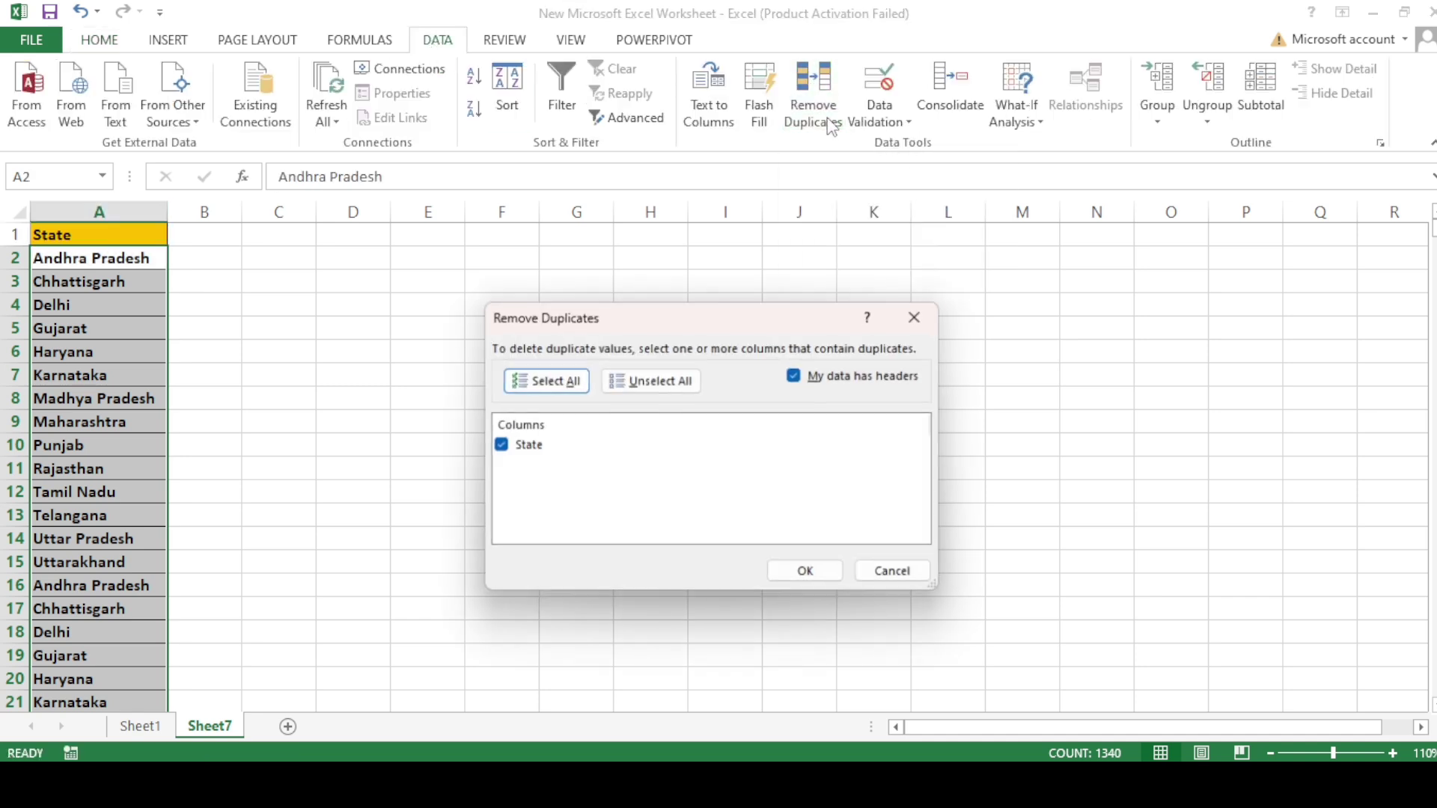
pyautogui.click(810, 574)
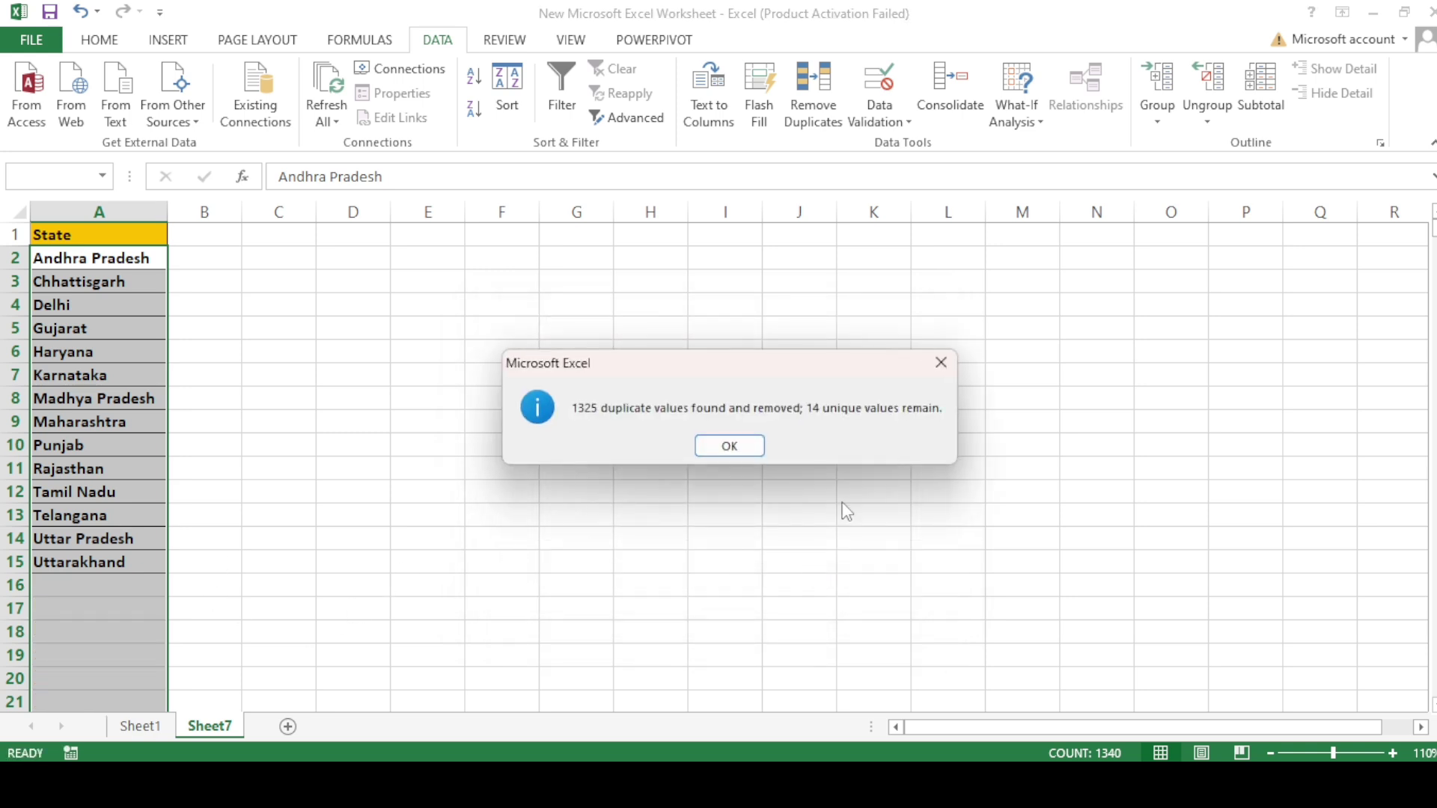
pyautogui.click(732, 445)
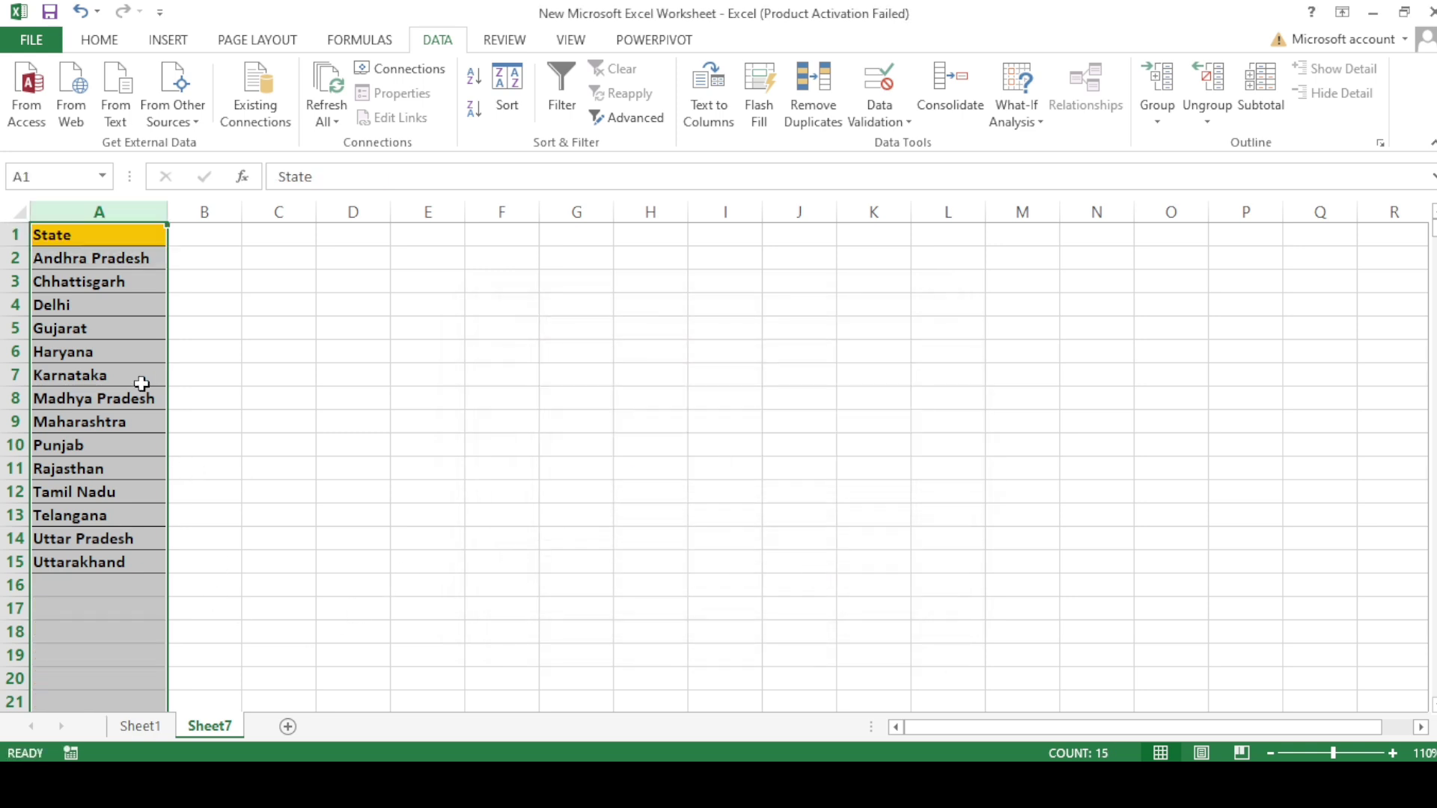
pyautogui.click(88, 267)
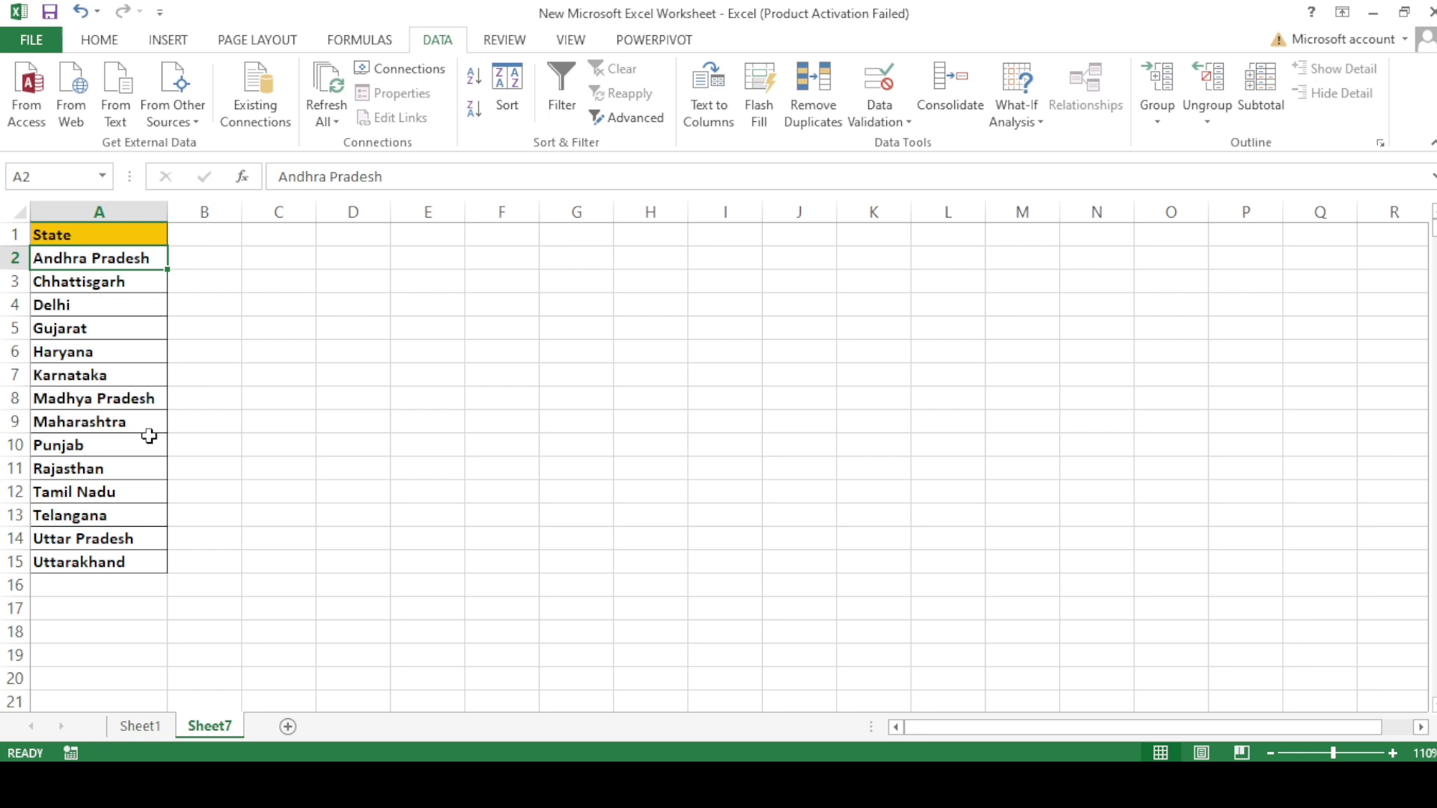
pyautogui.click(122, 539)
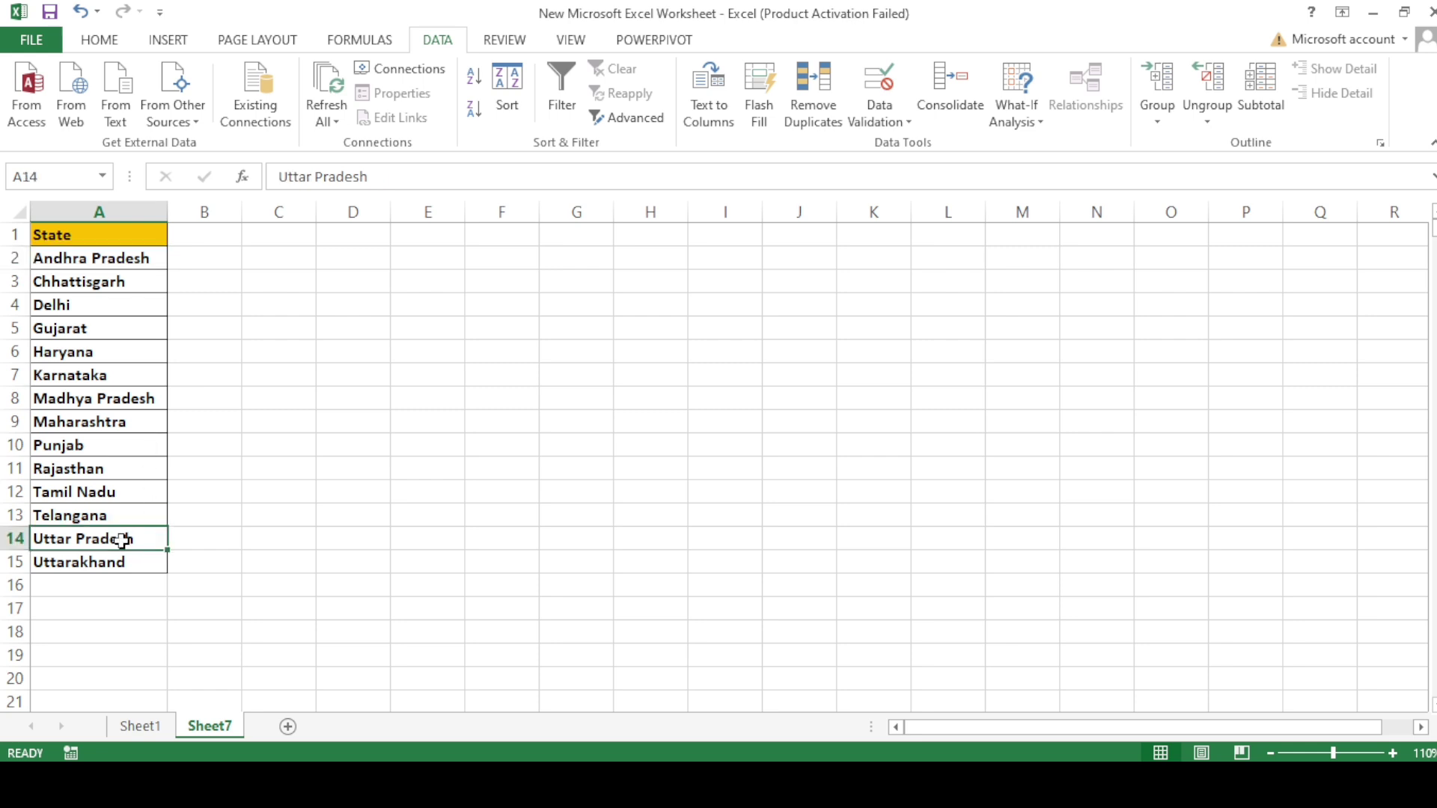
pyautogui.click(135, 241)
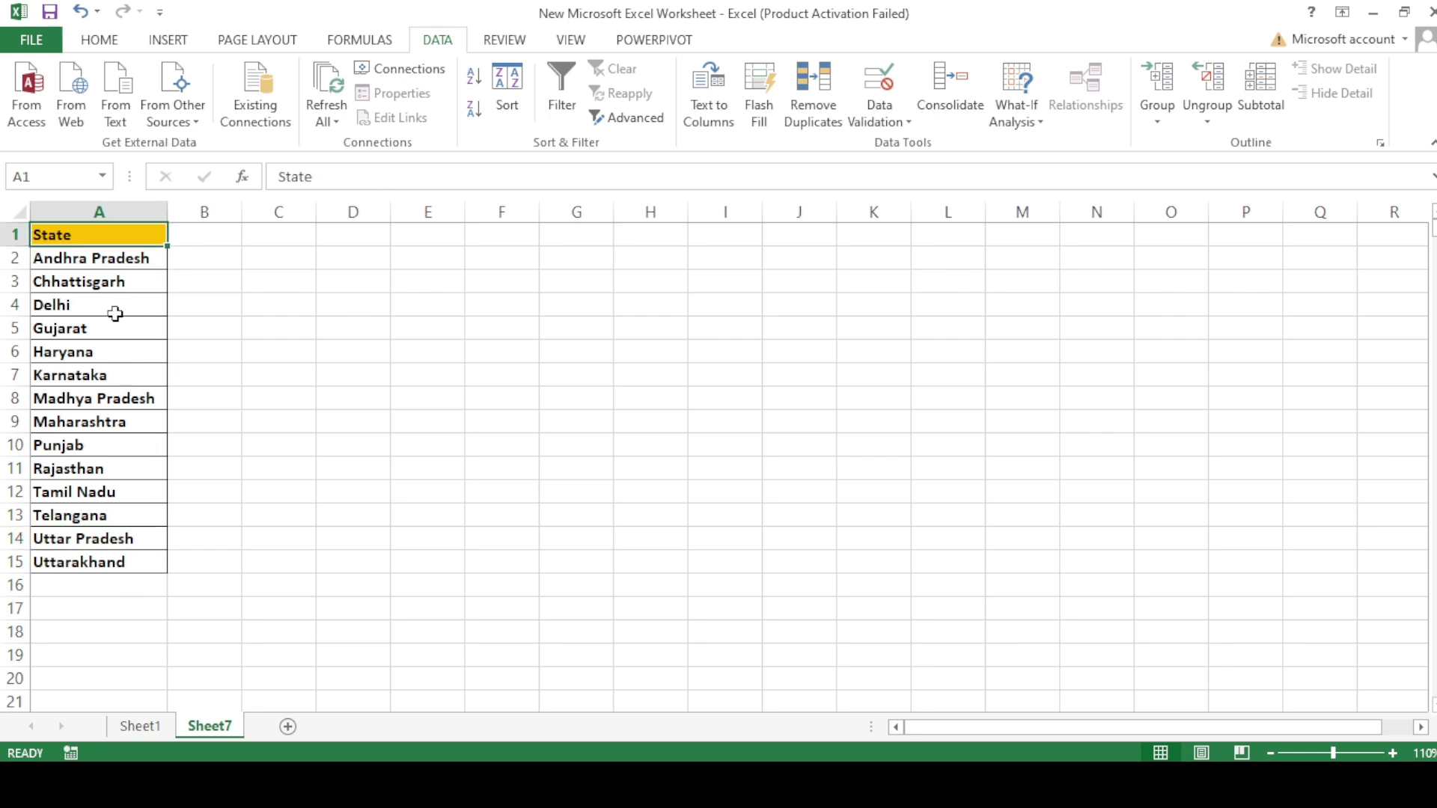
pyautogui.click(105, 258)
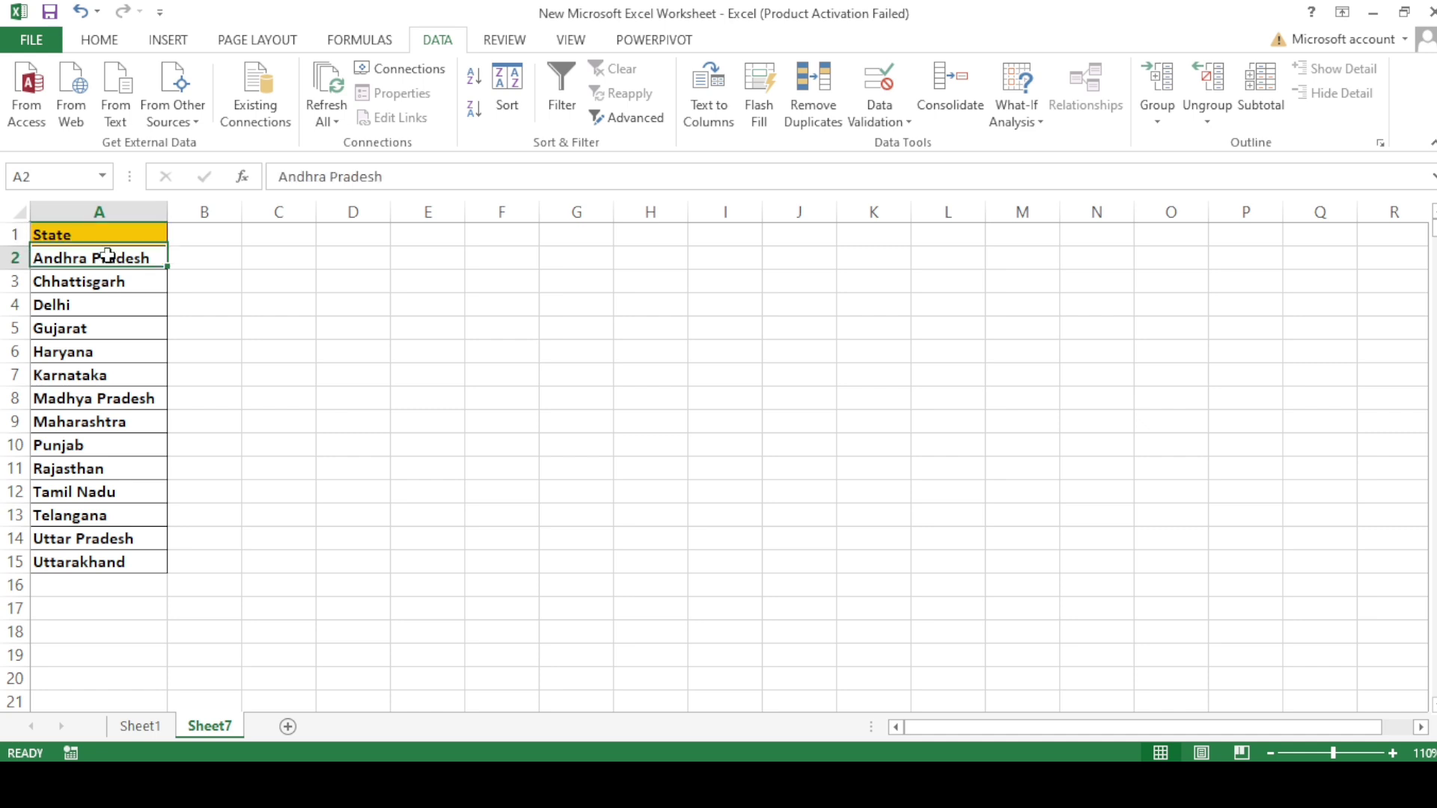
# Enter the column headers Plan, Sale and Ach% in cells B1, C1 and D1 beside the State header.
pyautogui.click(232, 227)
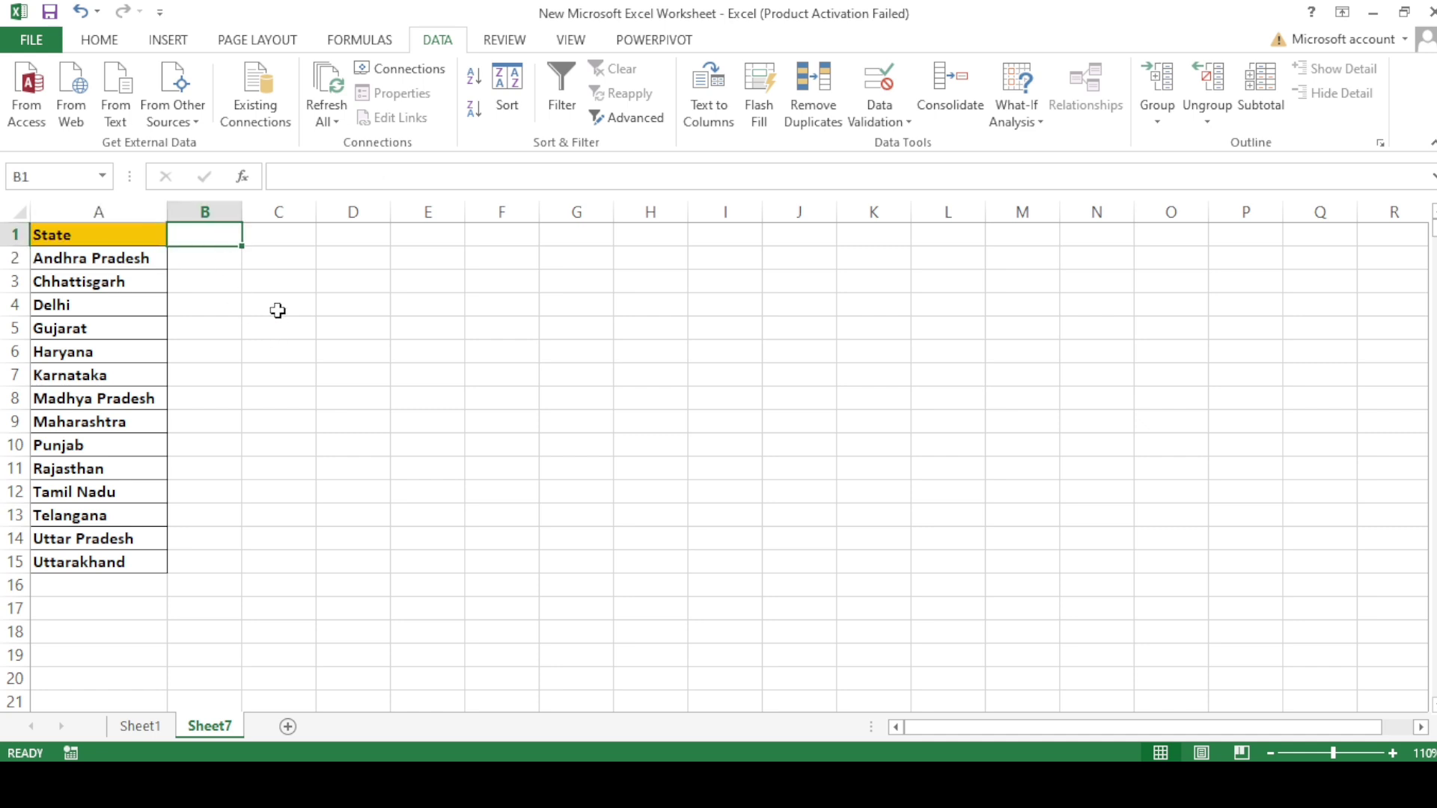
pyautogui.write('P')
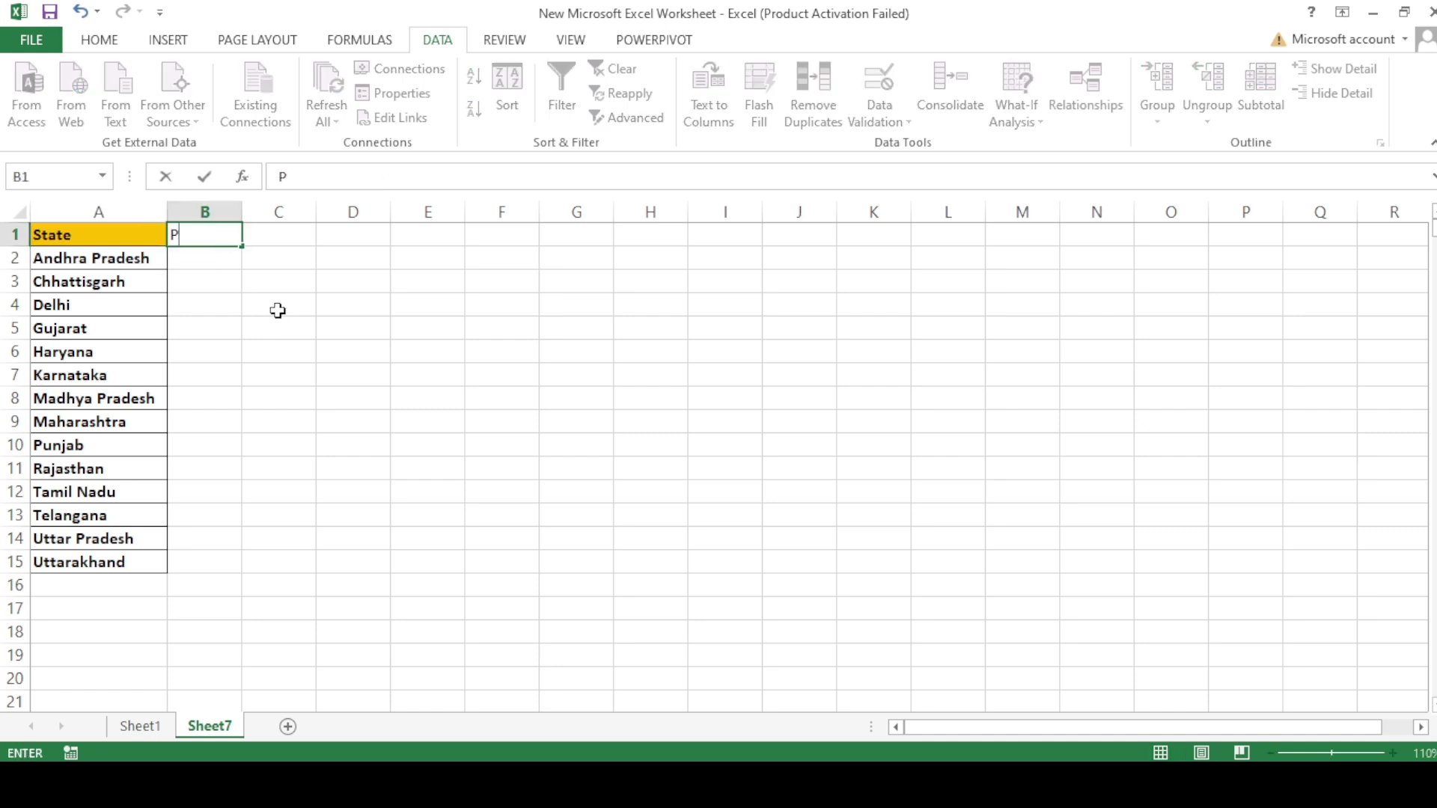
pyautogui.write('lan')
pyautogui.press('Tab')
pyautogui.write('Sale')
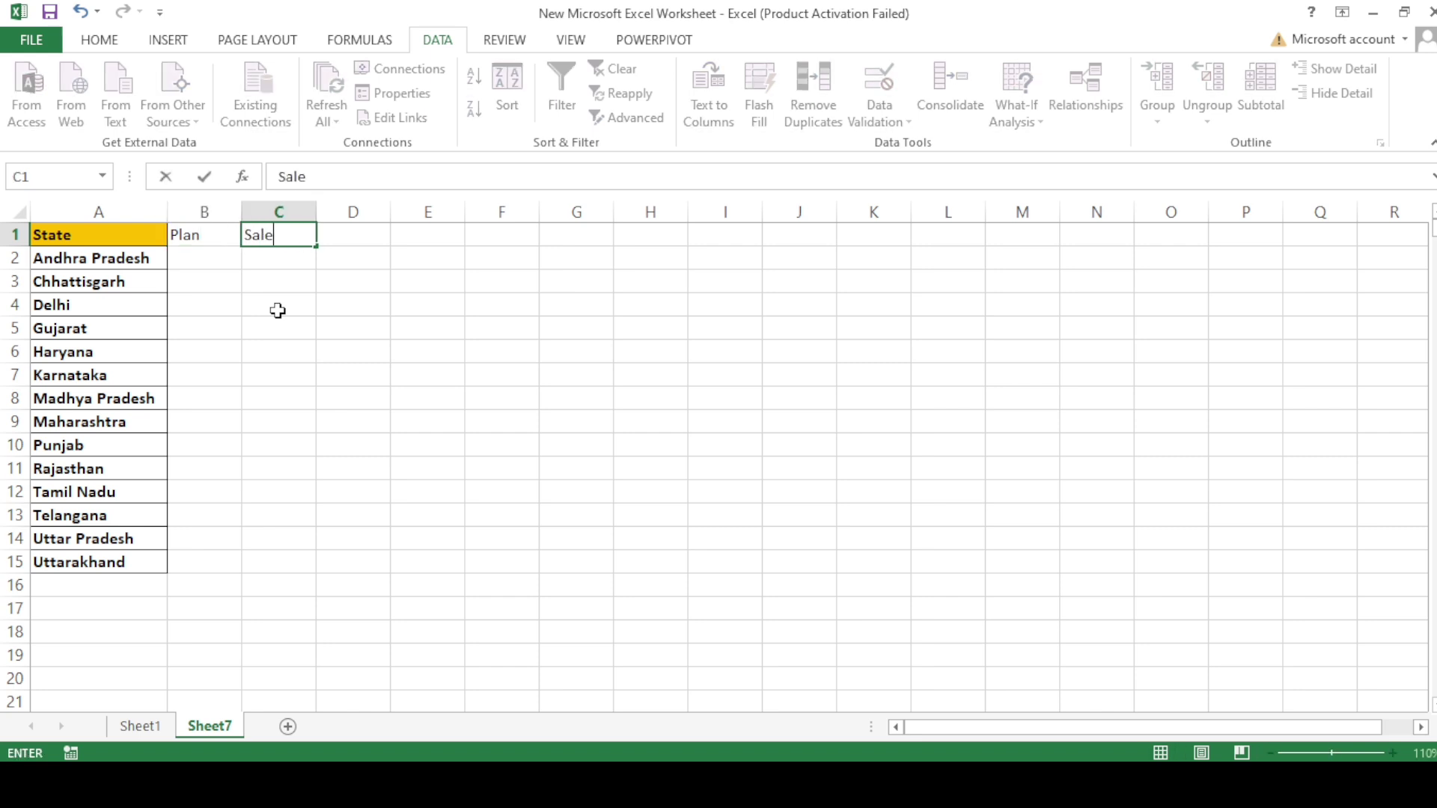
pyautogui.press('Left')
pyautogui.press('Right')
pyautogui.press('Right')
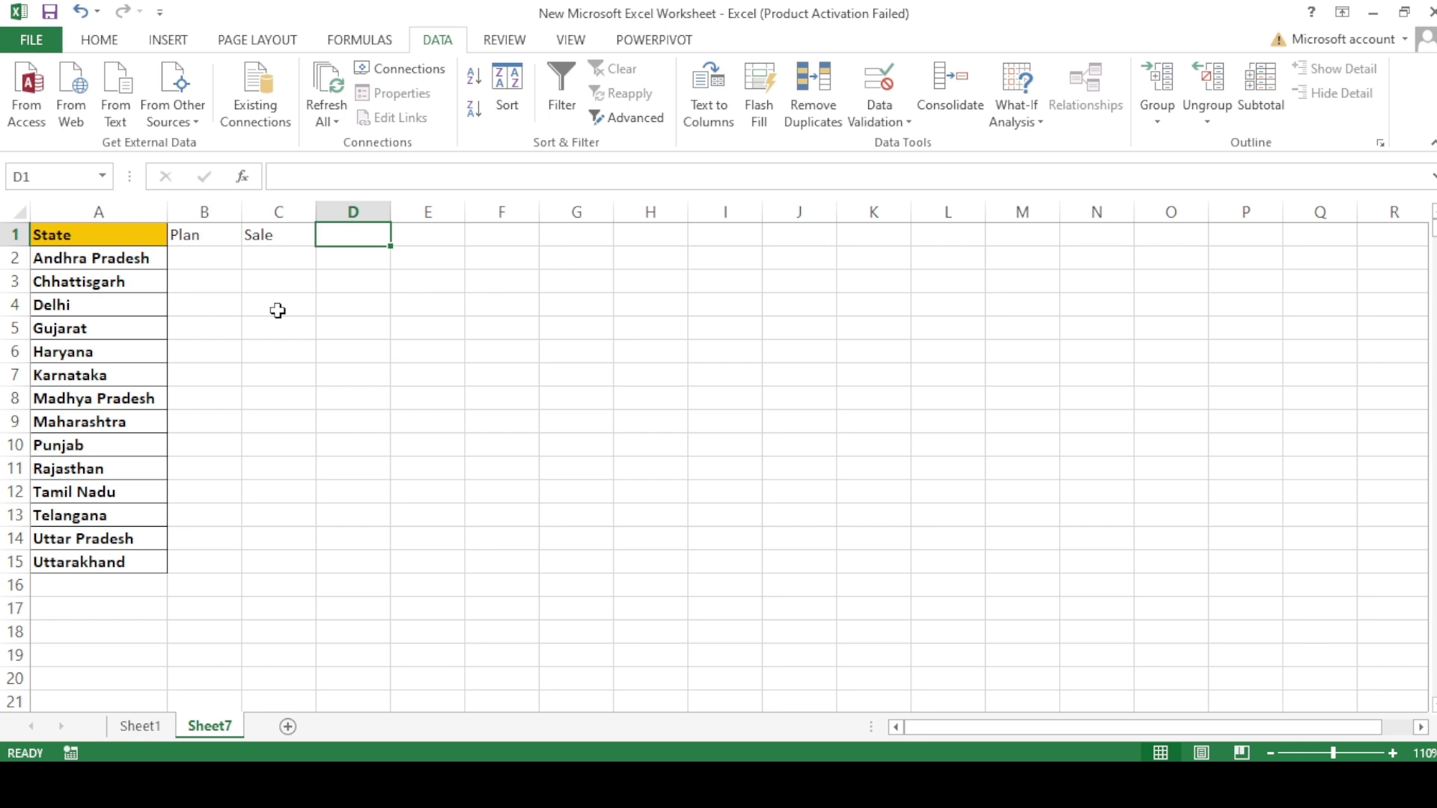
pyautogui.write('Ach')
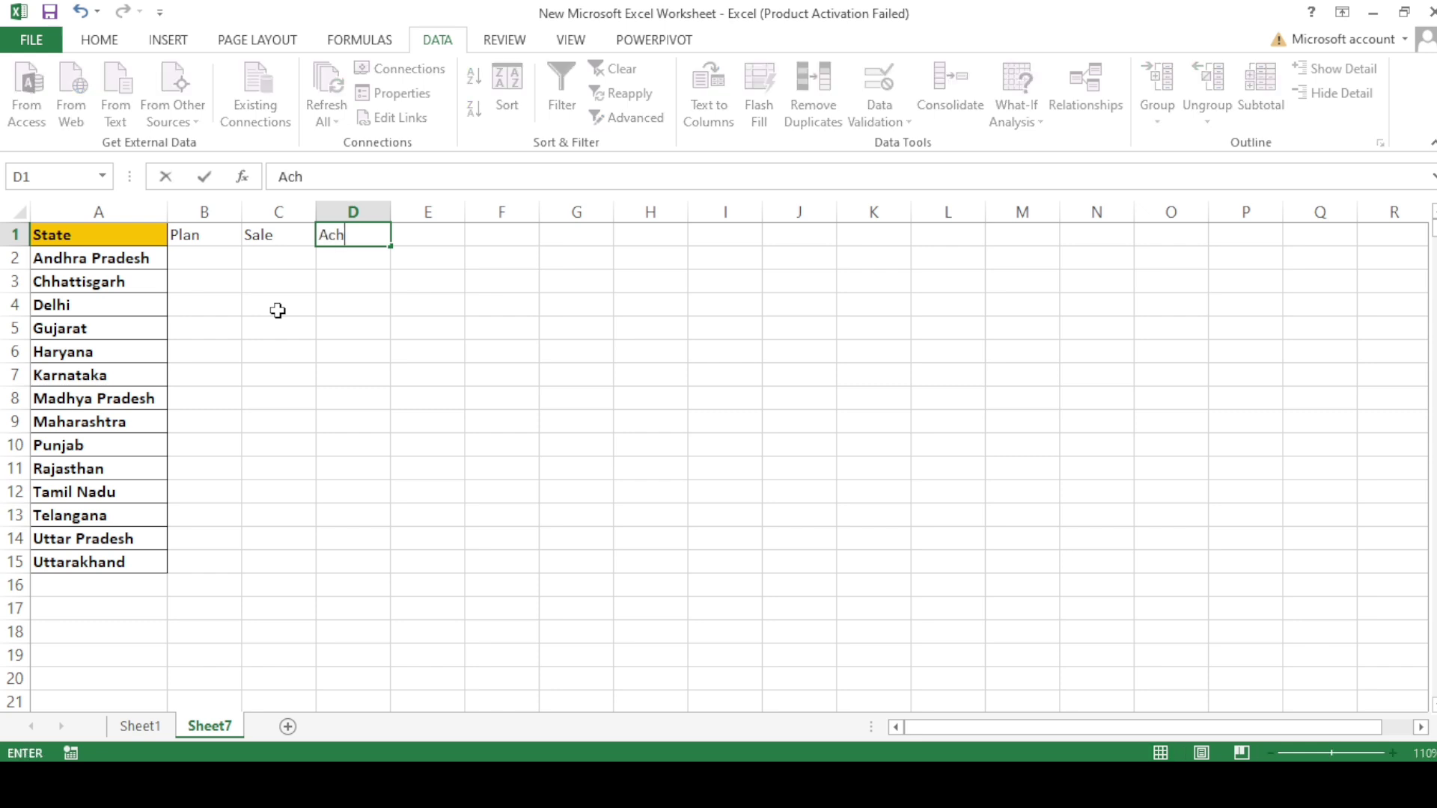
pyautogui.write('%')
pyautogui.press('Return')
pyautogui.press('Up')
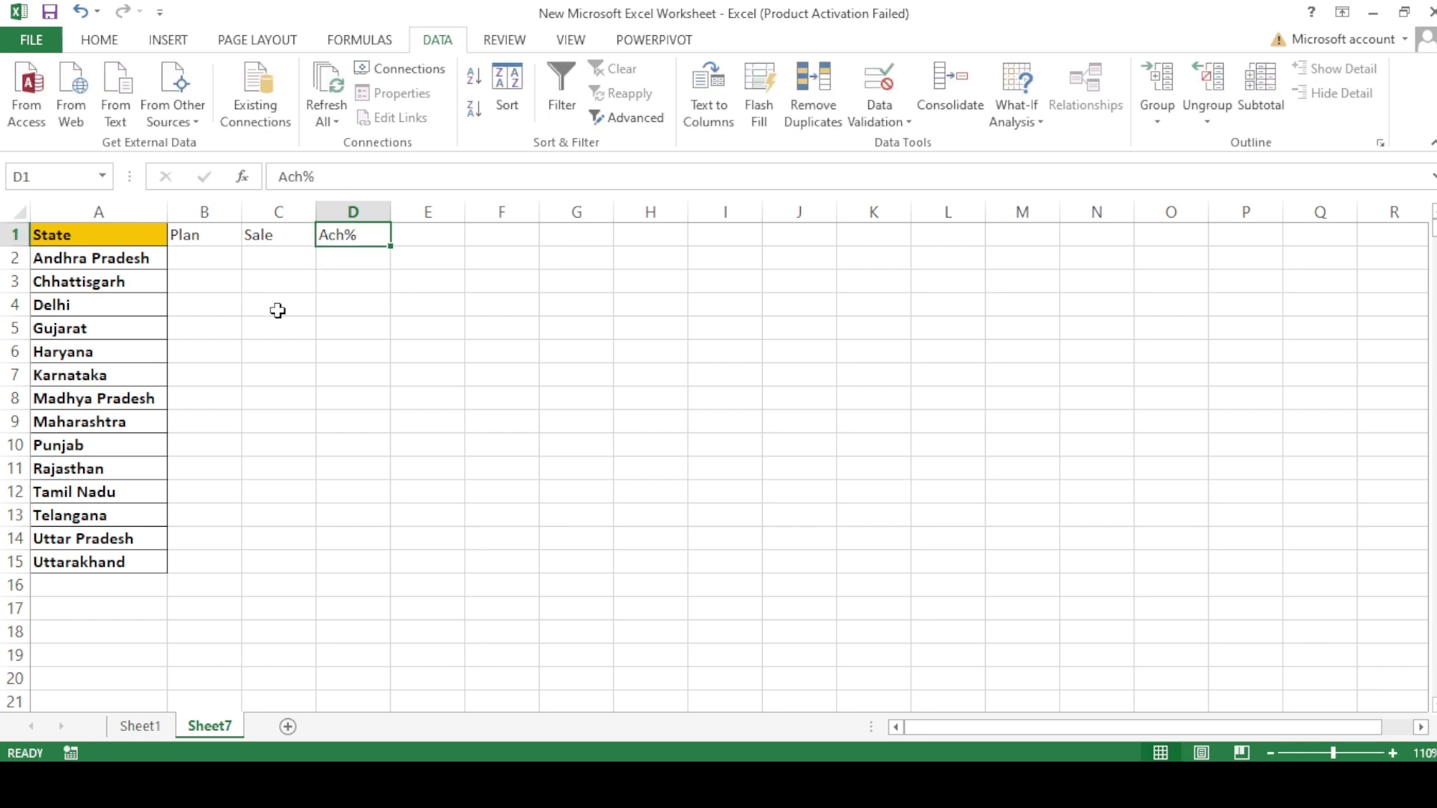
# Fill the header cells A1:D1 with yellow.
pyautogui.press('Left')
pyautogui.press('Left')
pyautogui.press('Left')
pyautogui.hotkey('shift', 'Right')
pyautogui.hotkey('shift', 'Right')
pyautogui.hotkey('shift', 'Right')
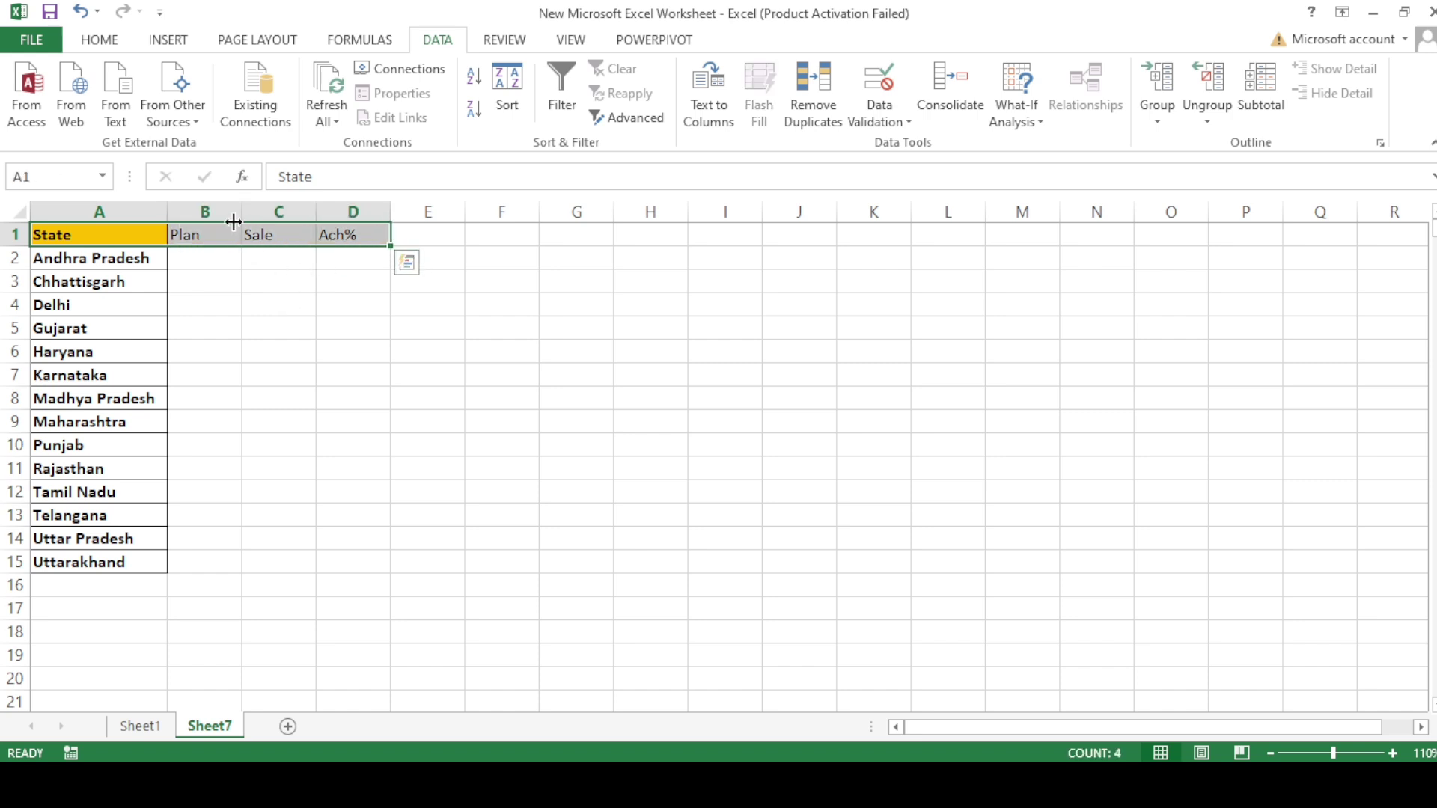
pyautogui.click(96, 42)
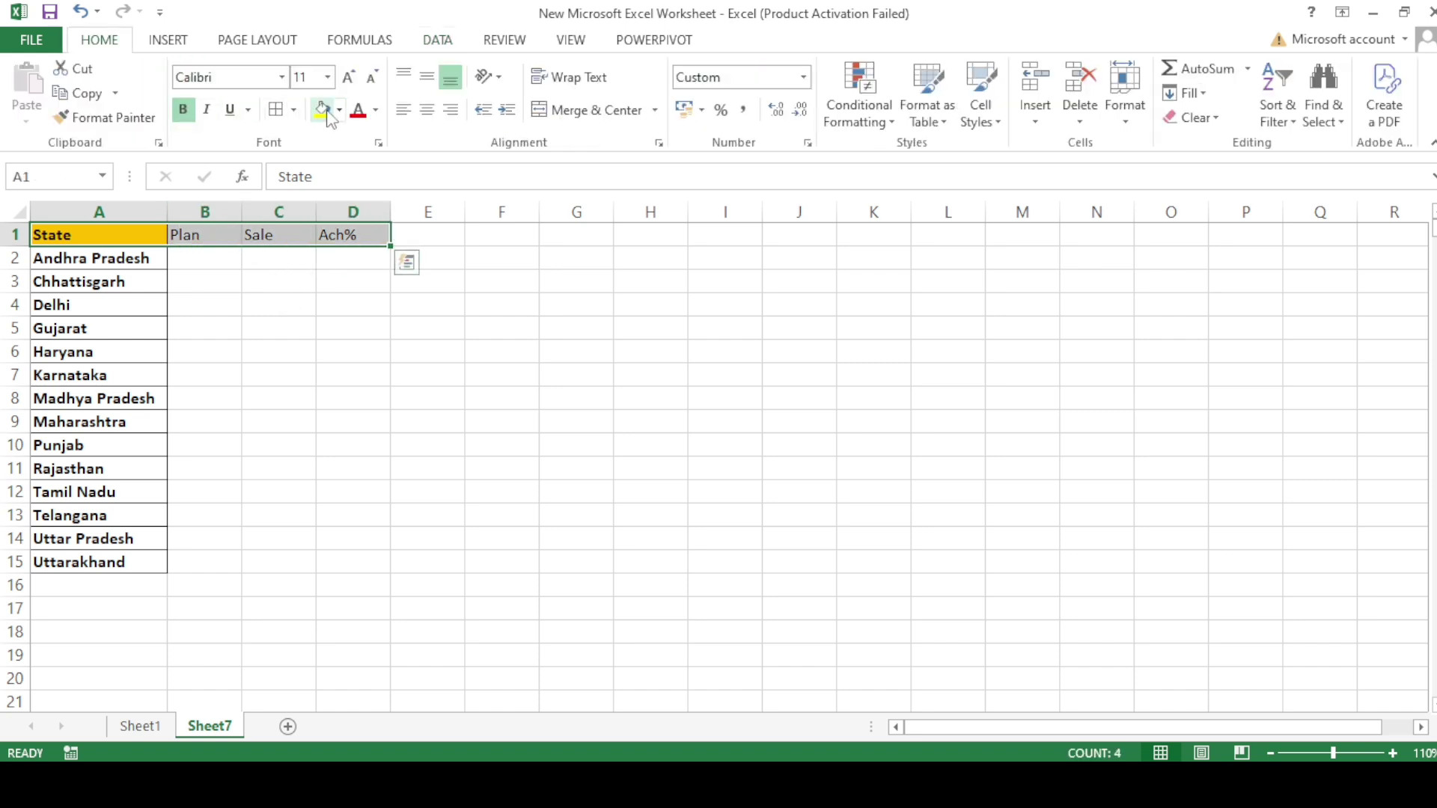
pyautogui.click(322, 110)
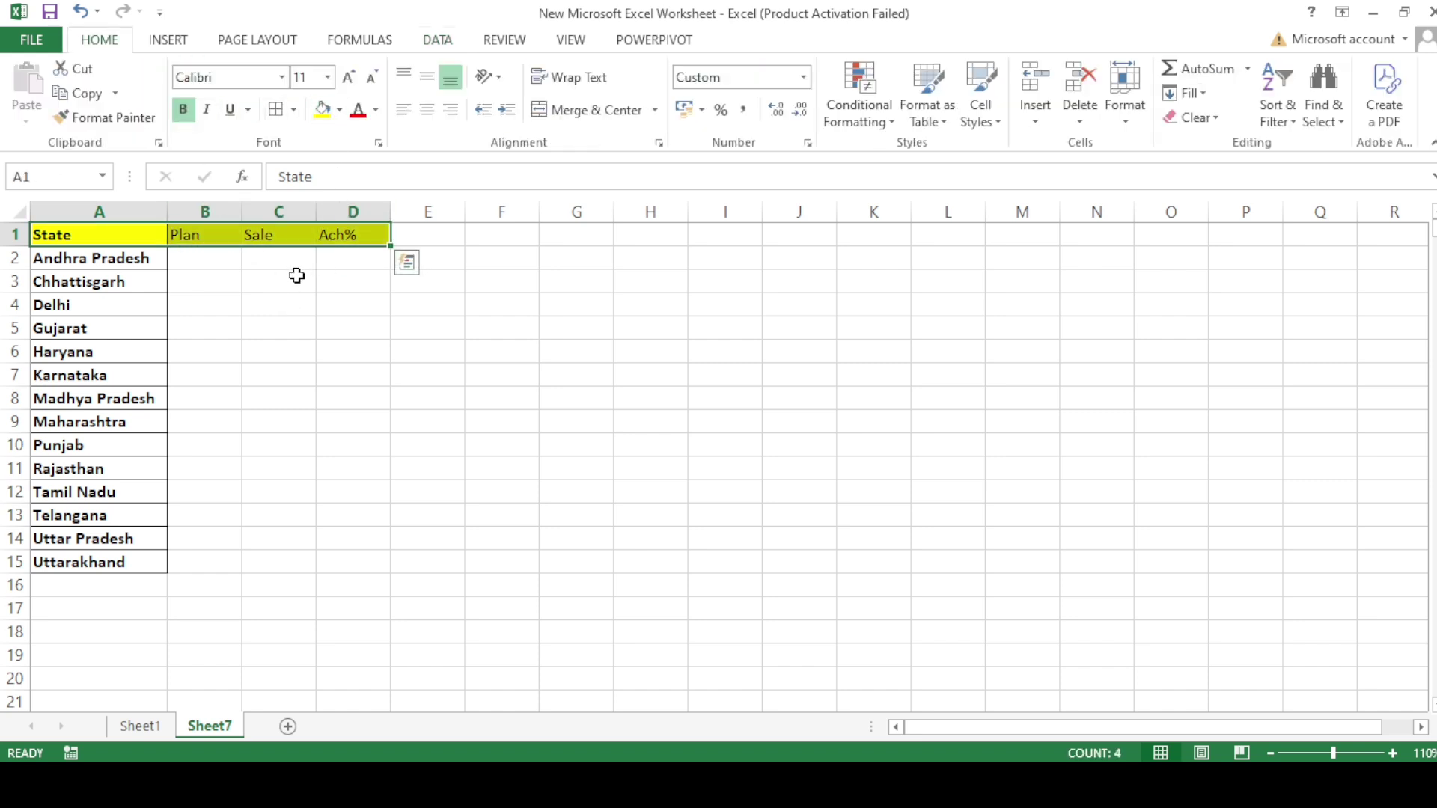
# Set the header text in A1:D1 to bold with a font size of 18.
pyautogui.click(182, 110)
pyautogui.click(352, 78)
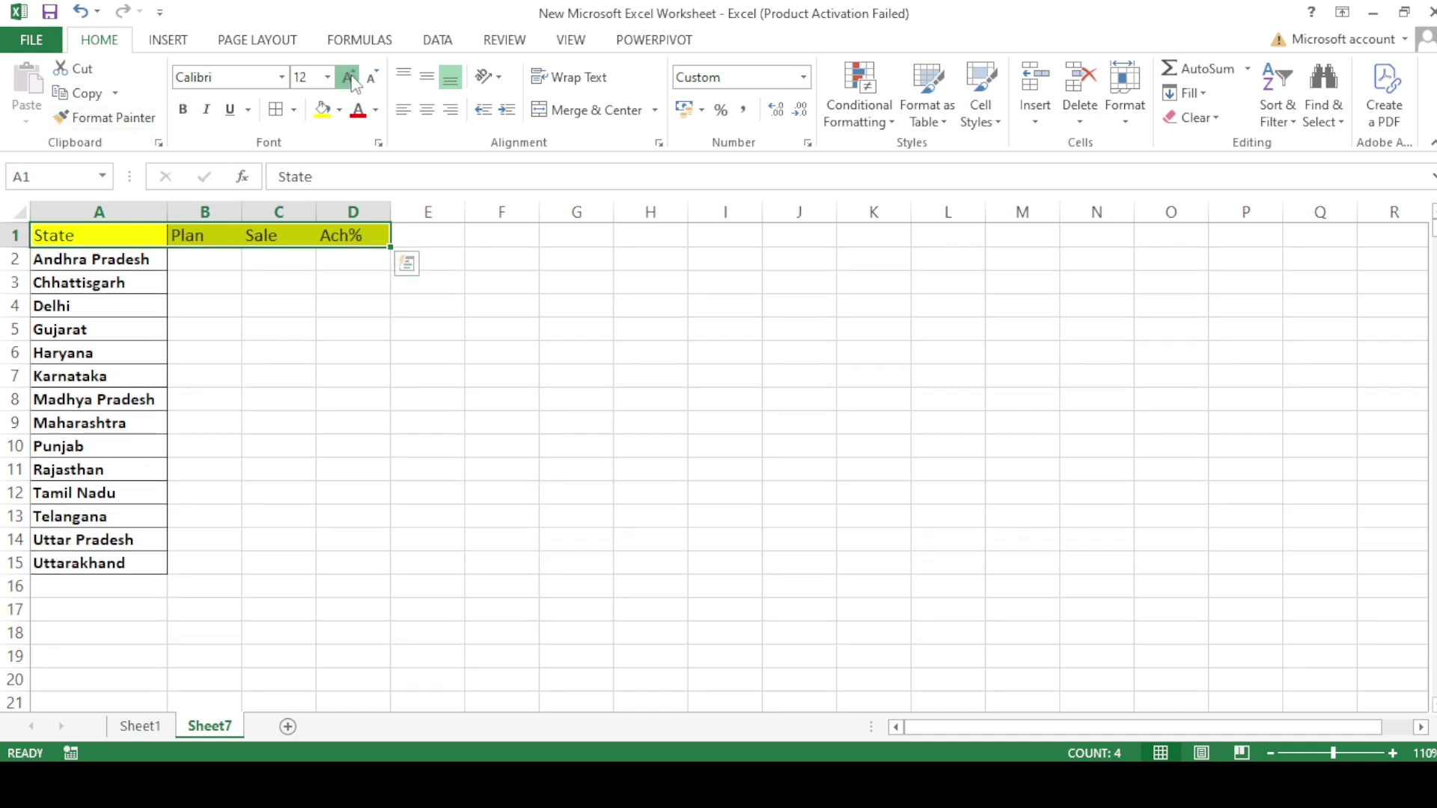
pyautogui.click(352, 77)
pyautogui.click(351, 79)
pyautogui.click(349, 78)
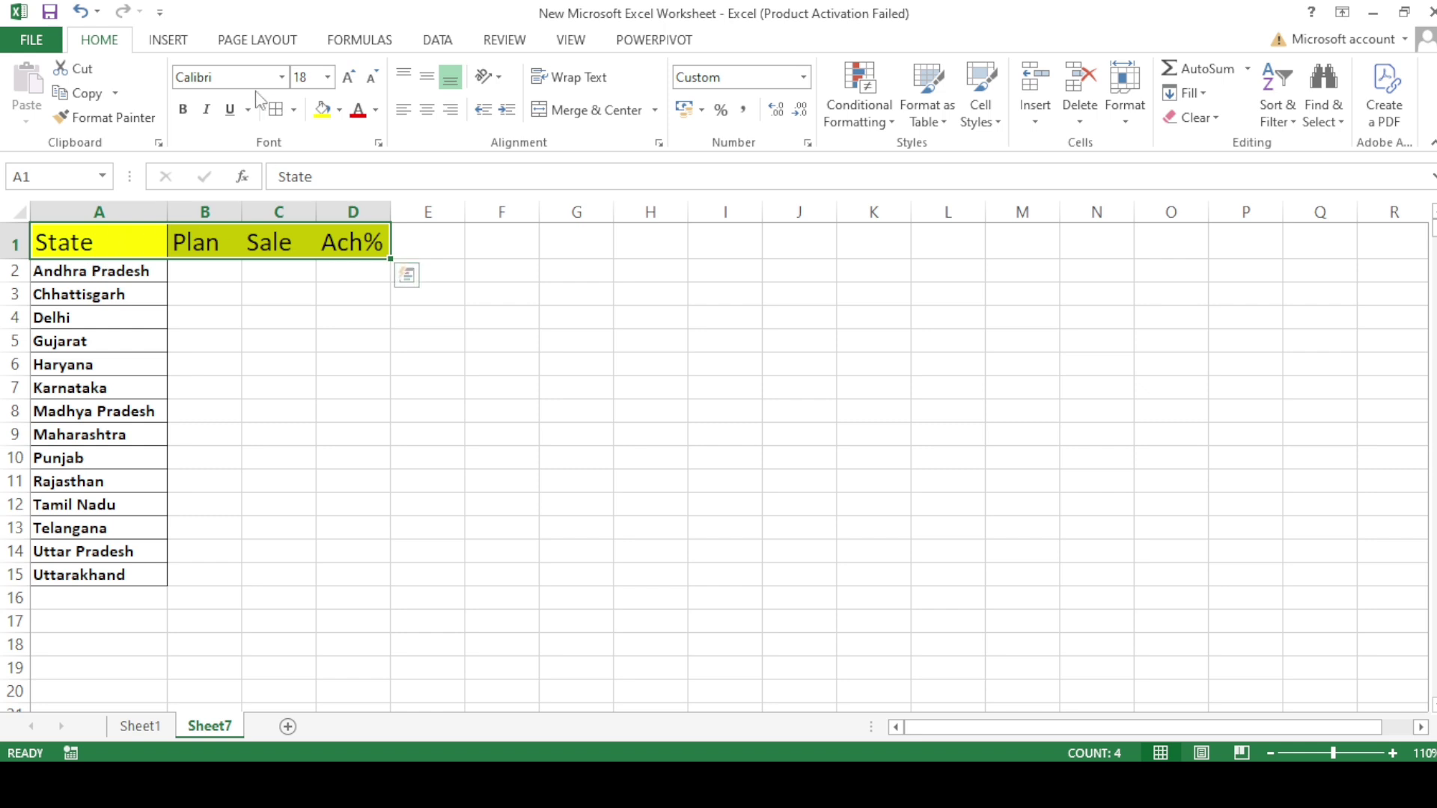
pyautogui.click(183, 110)
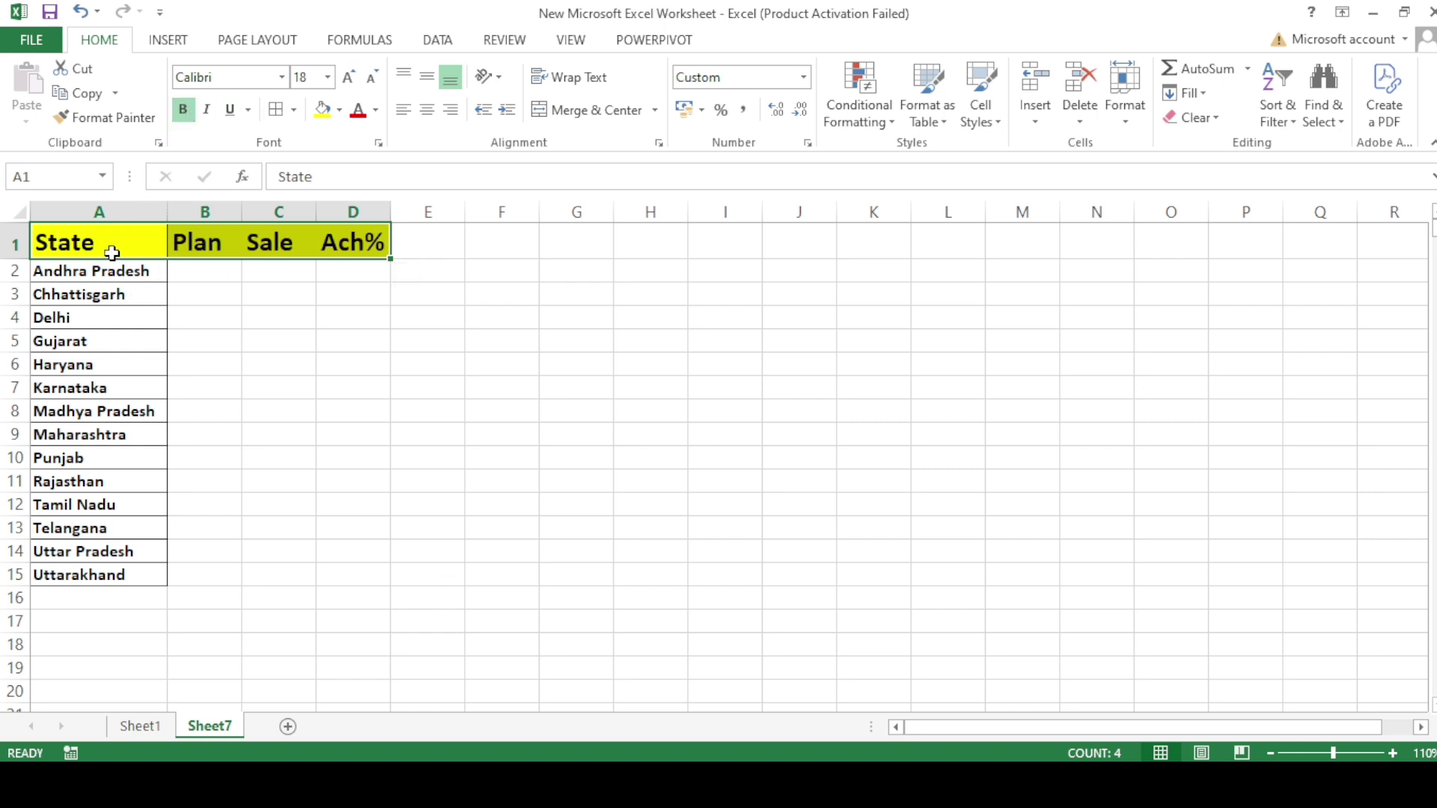
# Set the font size of A2:D15 to 14, fit column A to the state names, and widen columns B through D.
pyautogui.moveTo(79, 274); pyautogui.dragTo(370, 580)
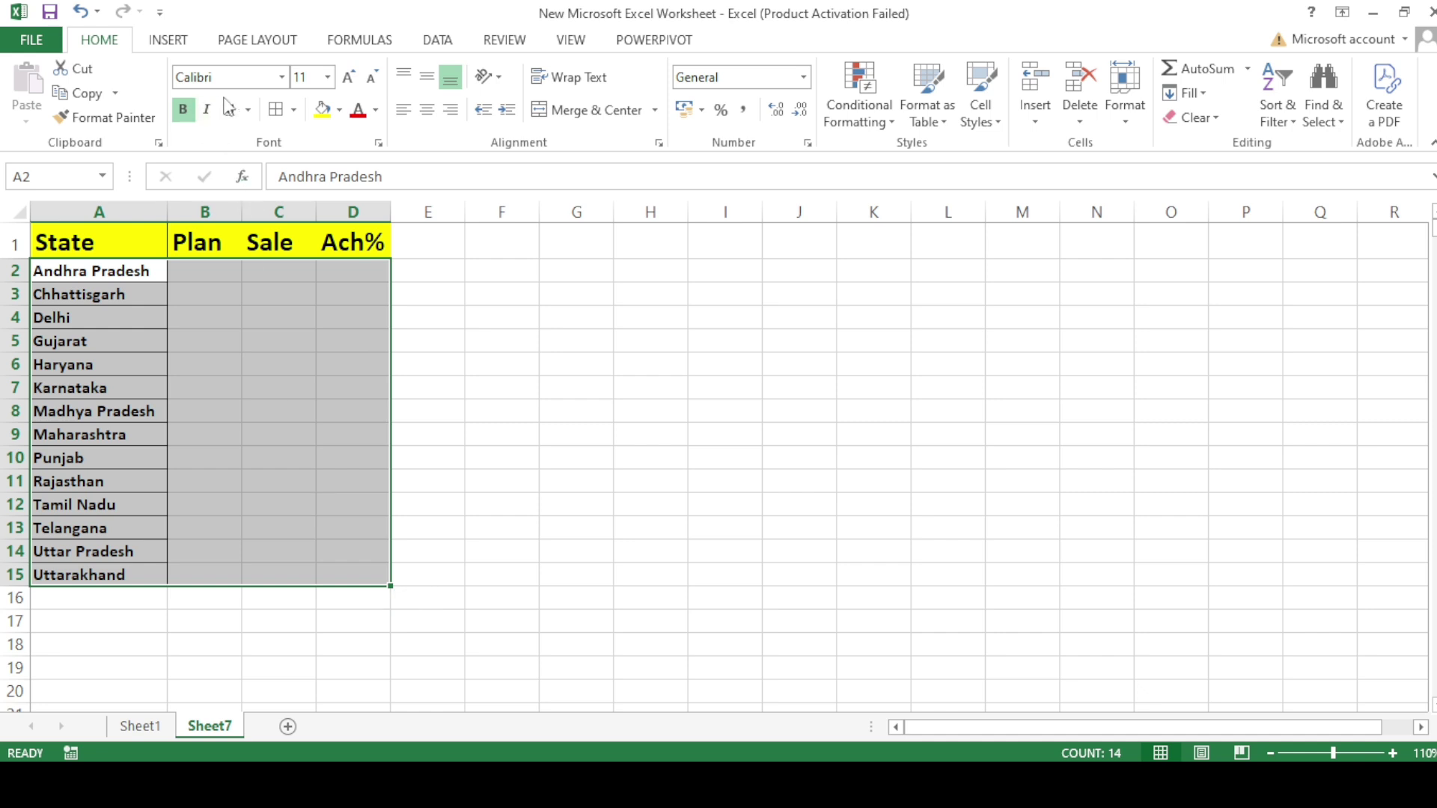
pyautogui.click(350, 78)
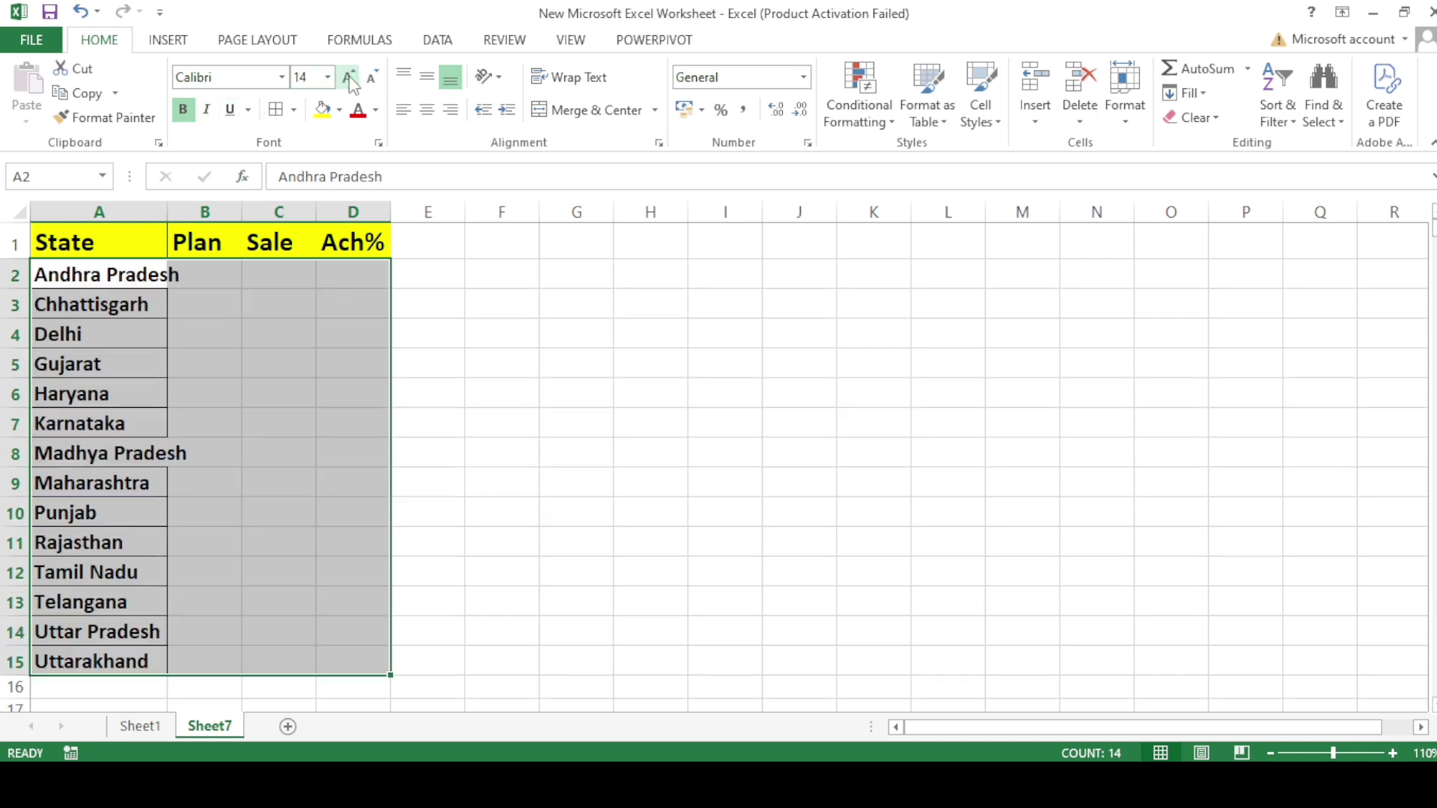
pyautogui.doubleClick(169, 217)
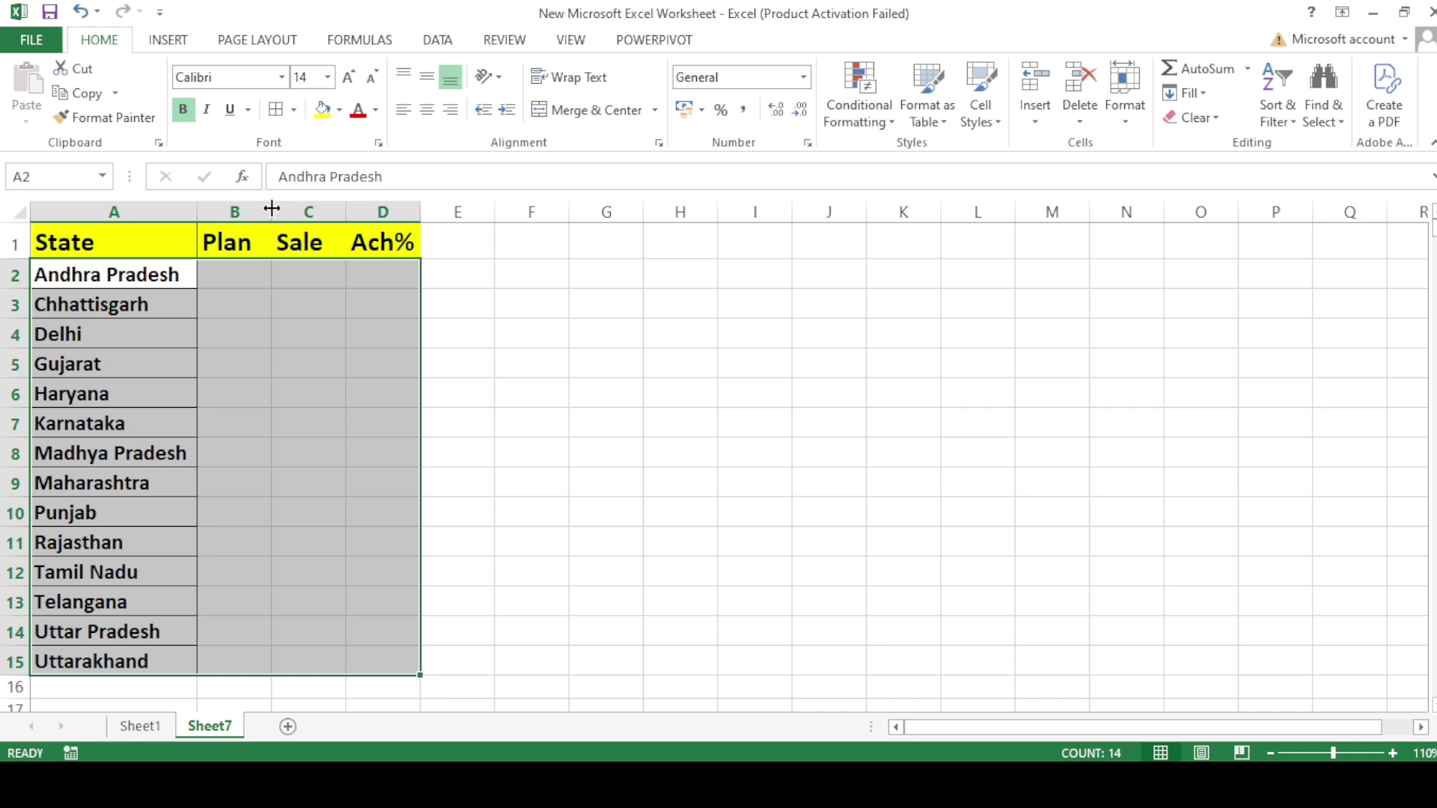
pyautogui.moveTo(272, 209); pyautogui.dragTo(608, 212)
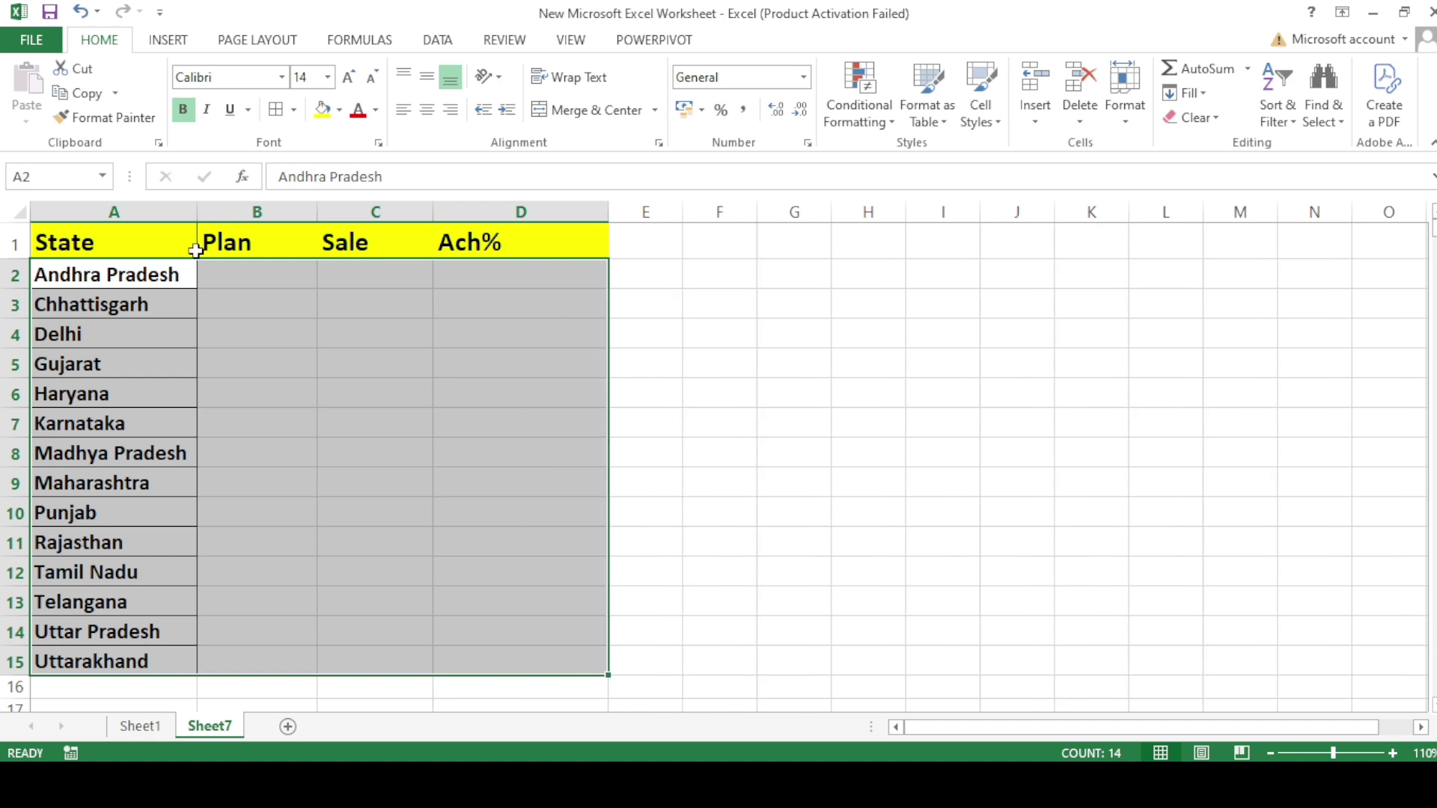
# Apply borders to all cells of the summary table A1:D15, including the header row.
pyautogui.click(276, 109)
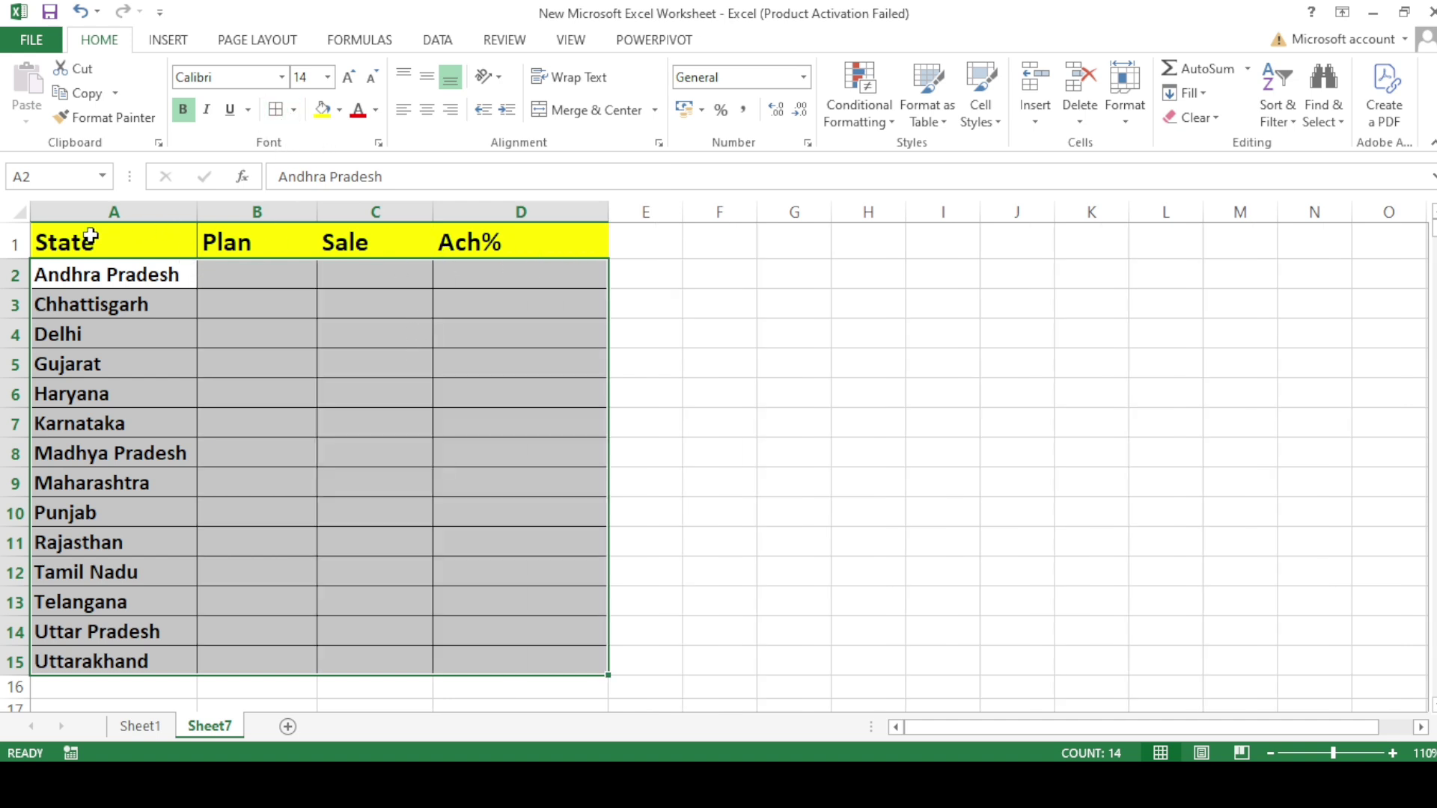
pyautogui.moveTo(90, 236); pyautogui.dragTo(533, 656)
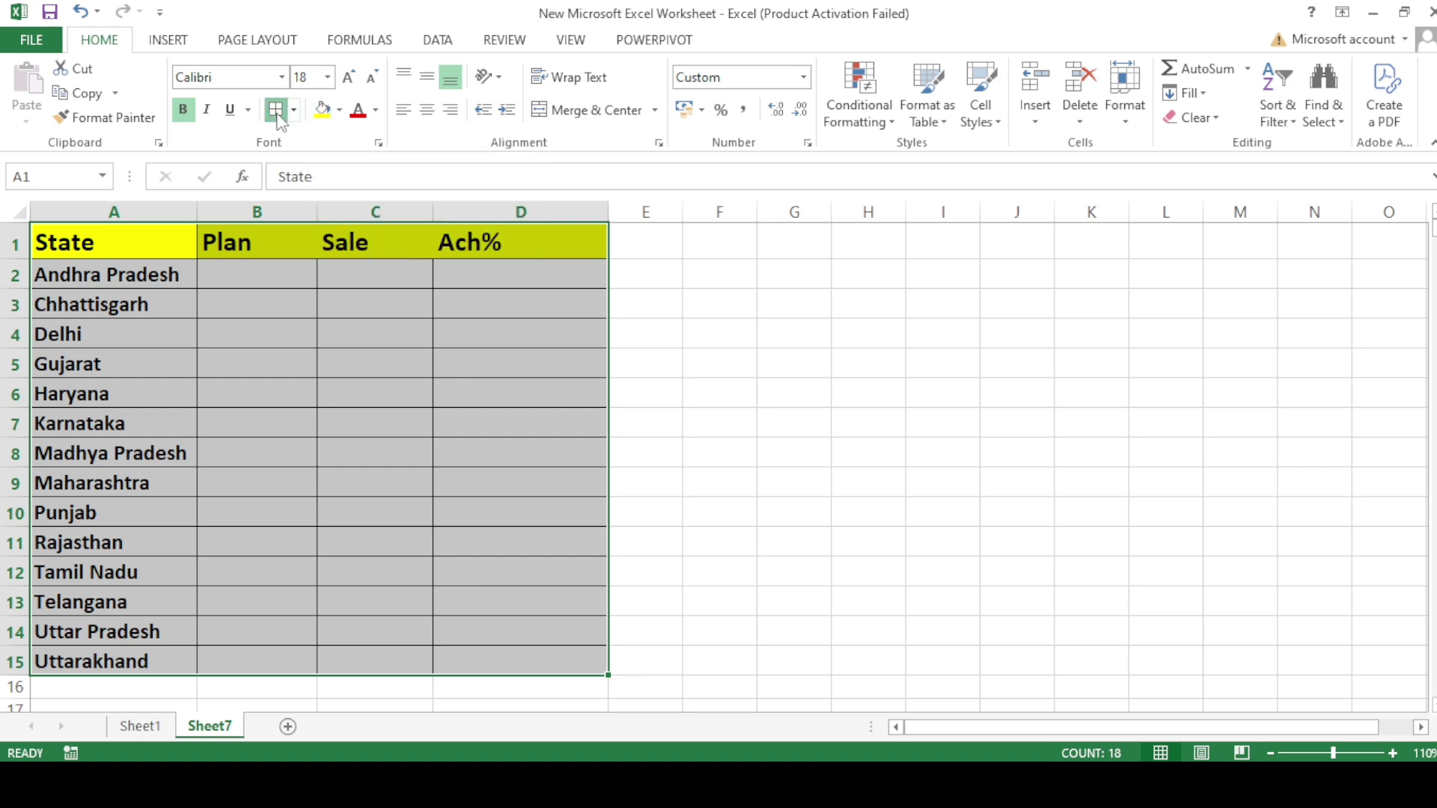
pyautogui.click(374, 364)
pyautogui.click(294, 247)
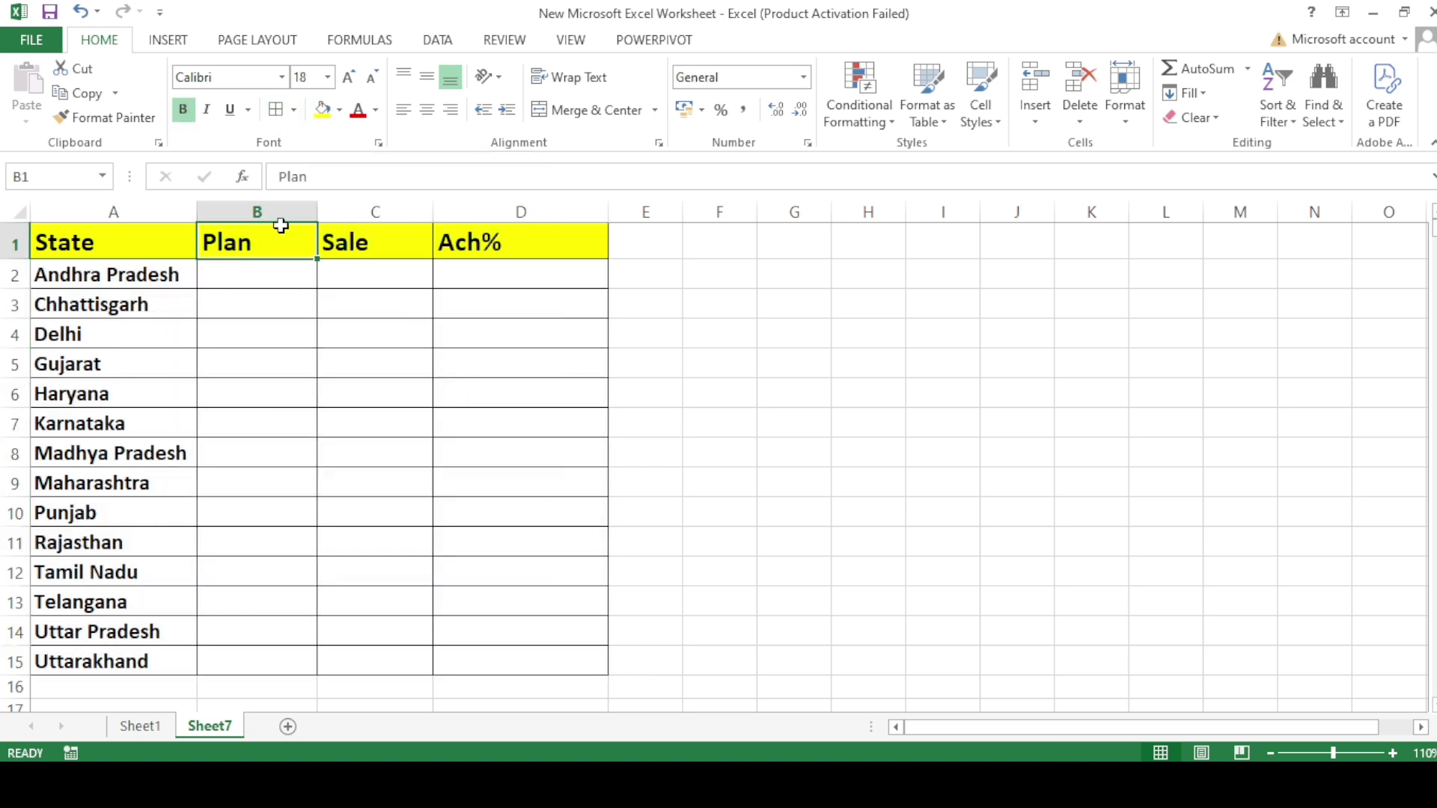
# Center the contents of the Plan, Sale and Ach% columns horizontally.
pyautogui.moveTo(282, 216); pyautogui.dragTo(487, 244)
pyautogui.click(425, 120)
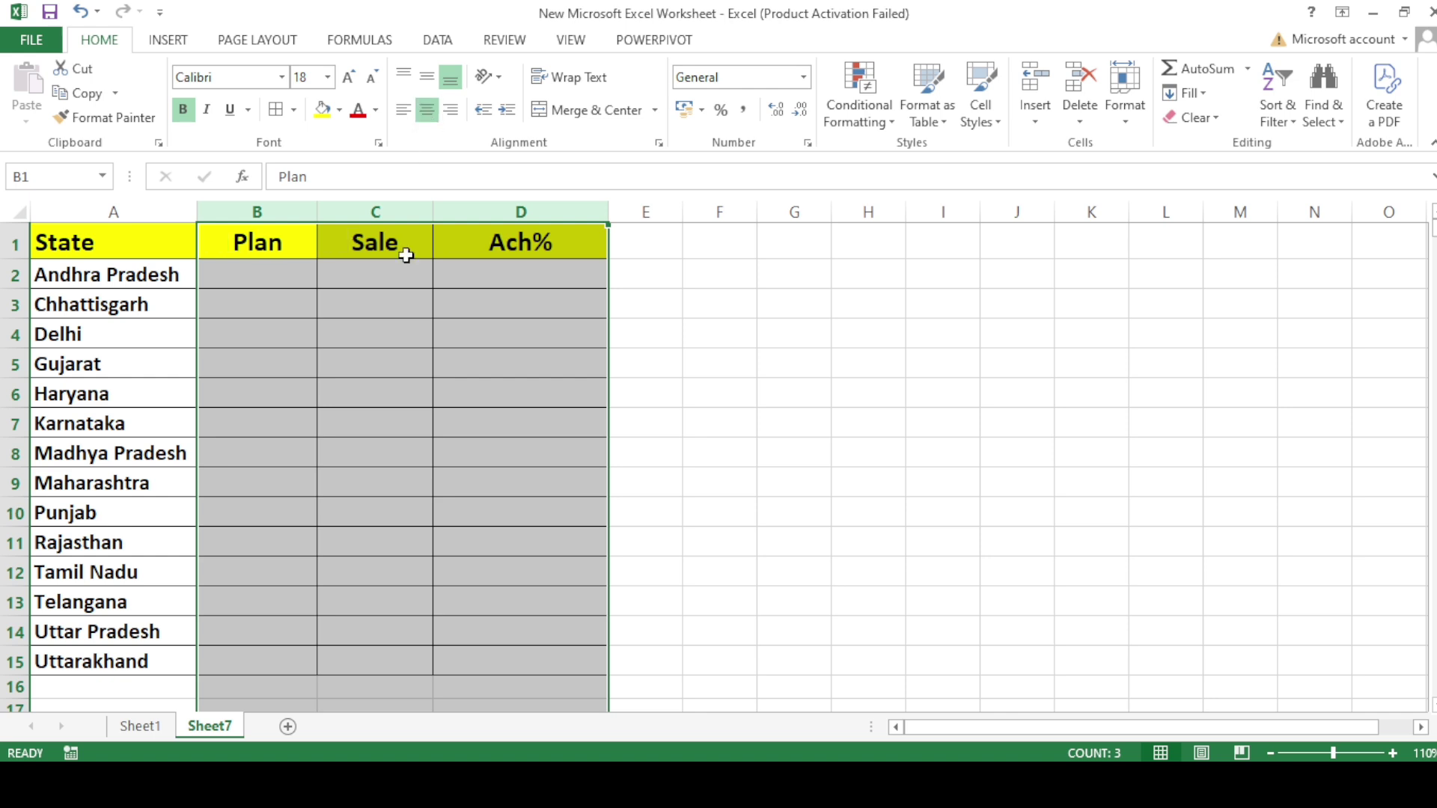
pyautogui.click(374, 334)
pyautogui.click(346, 283)
pyautogui.click(245, 275)
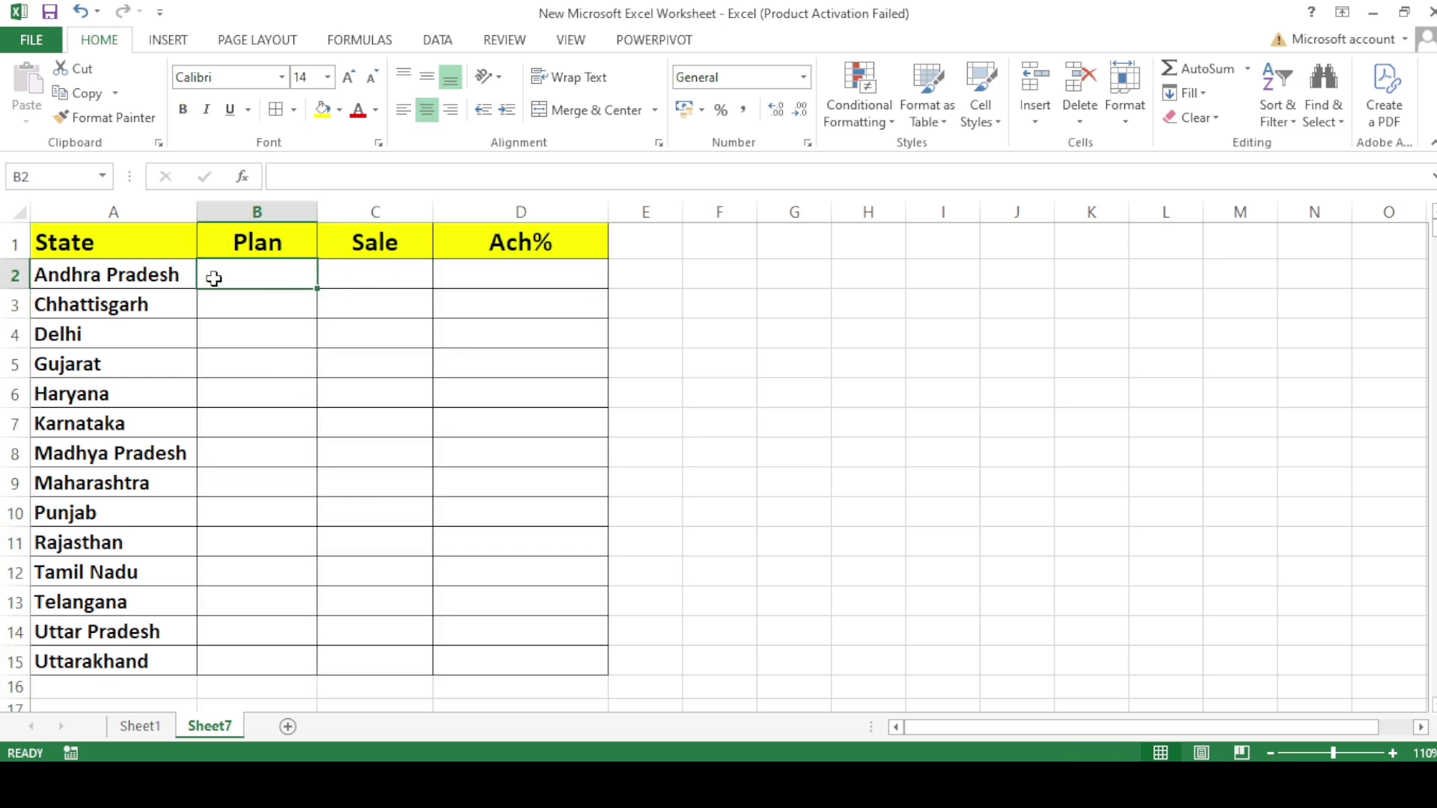
# Make all body cells A2:D15 bold and narrow the Ach% column slightly.
pyautogui.moveTo(93, 279); pyautogui.dragTo(503, 625)
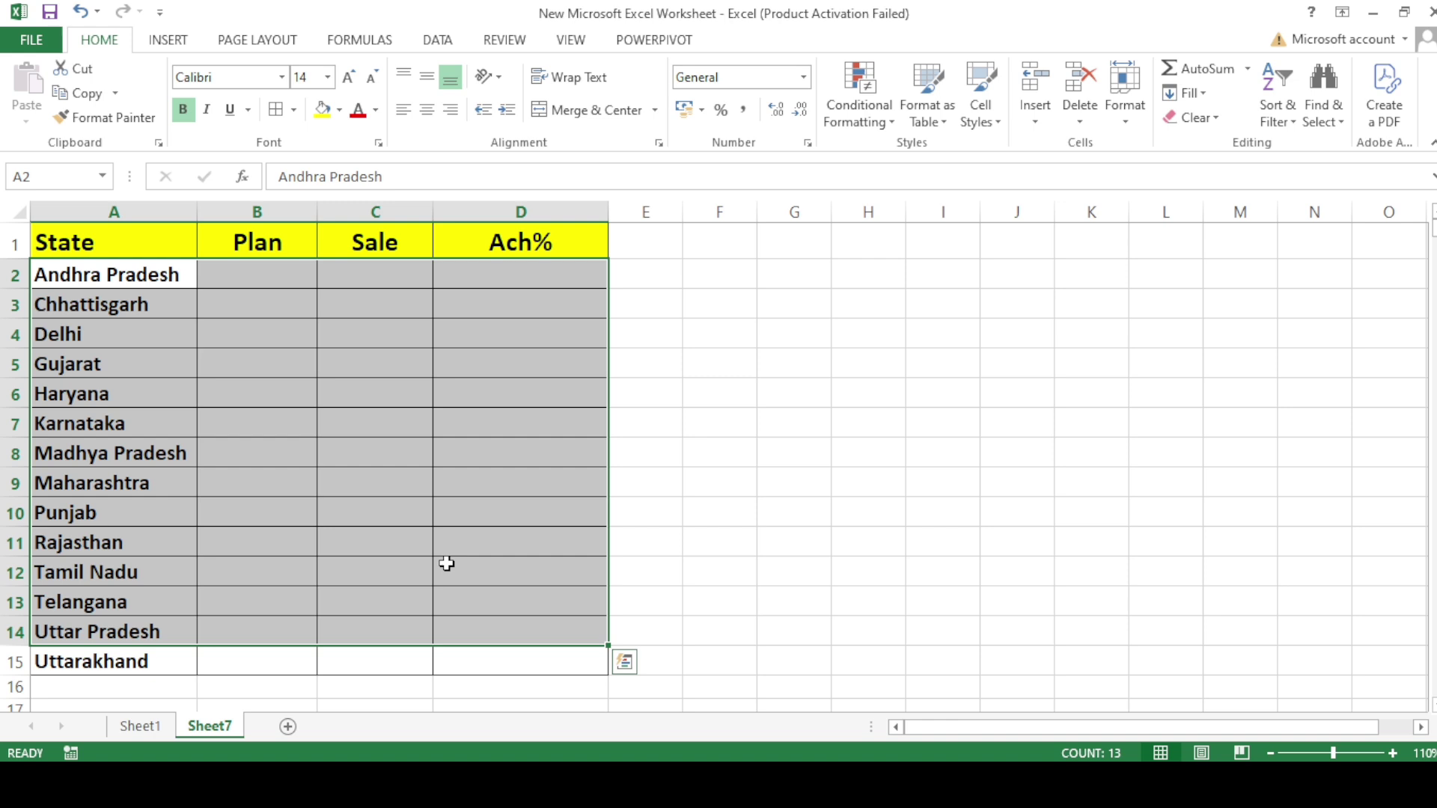
pyautogui.hotkey('shift', 'Down')
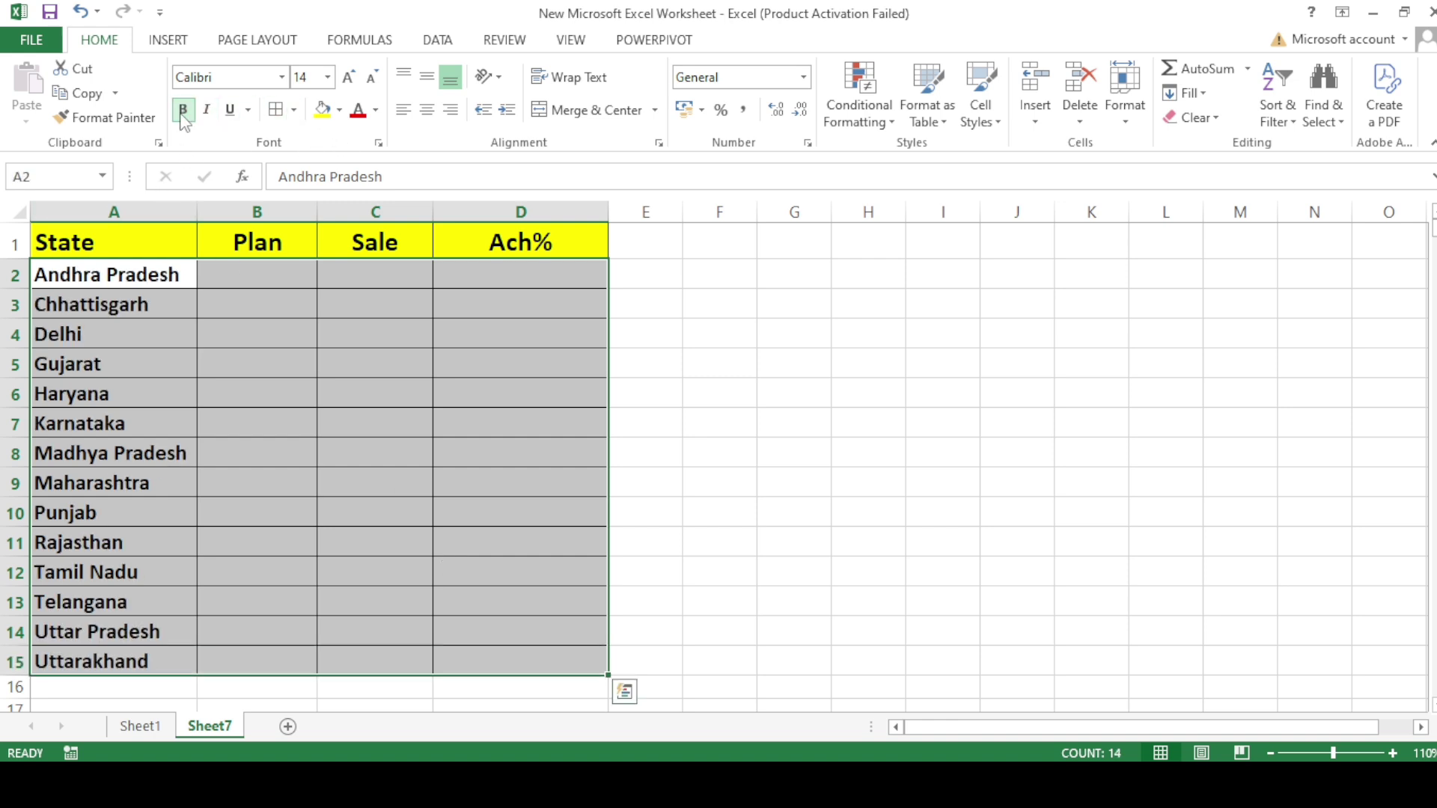
pyautogui.click(551, 281)
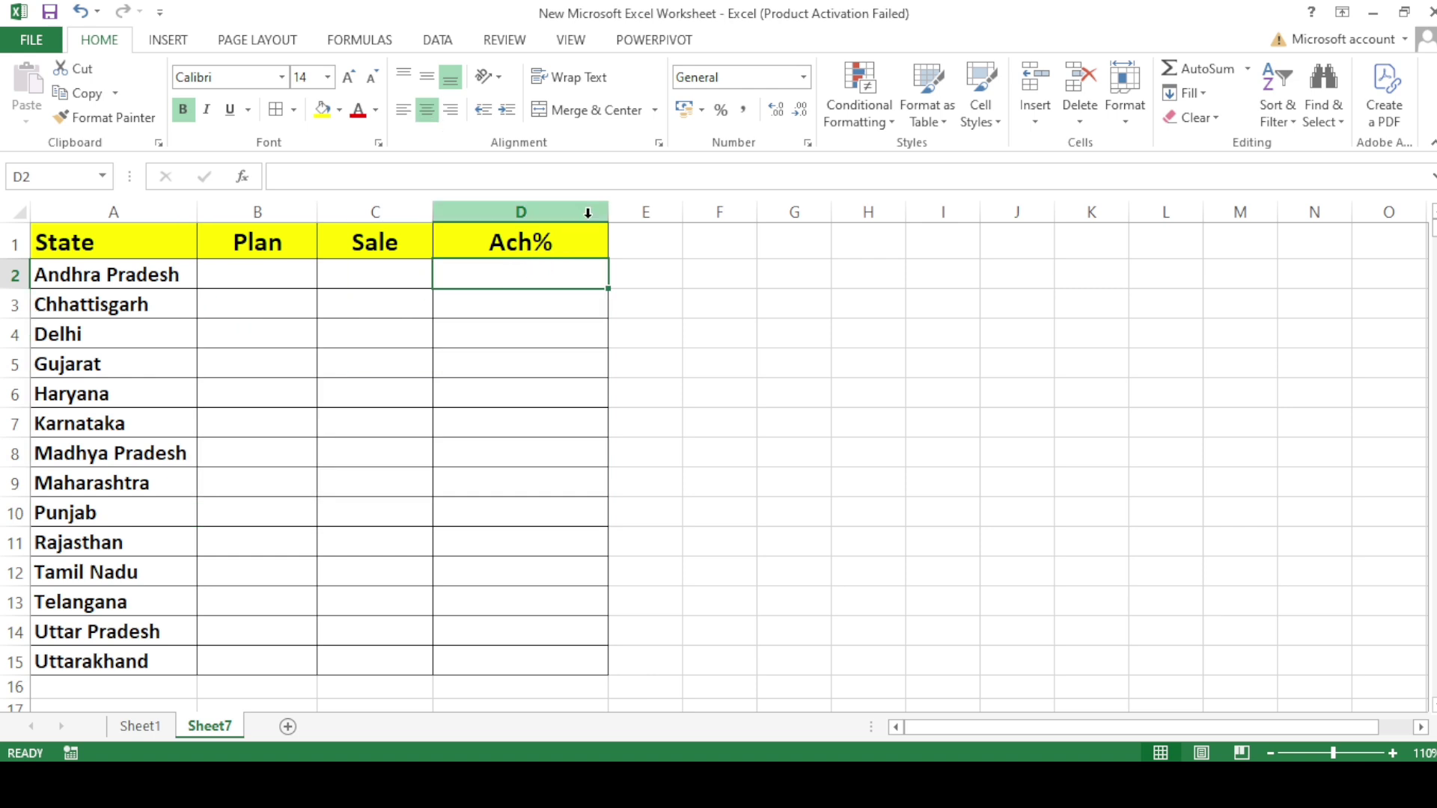
pyautogui.moveTo(608, 212); pyautogui.dragTo(577, 212)
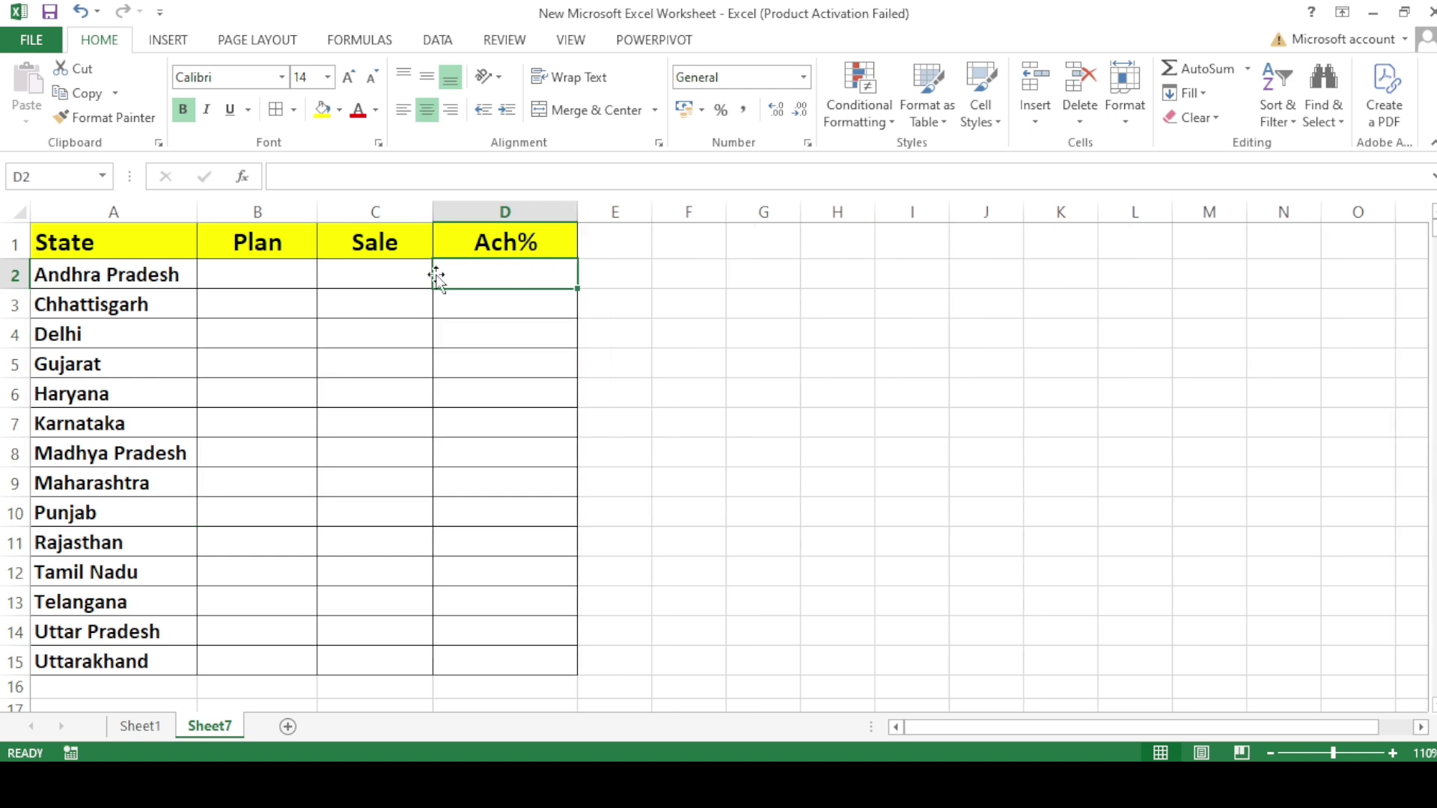
pyautogui.click(292, 275)
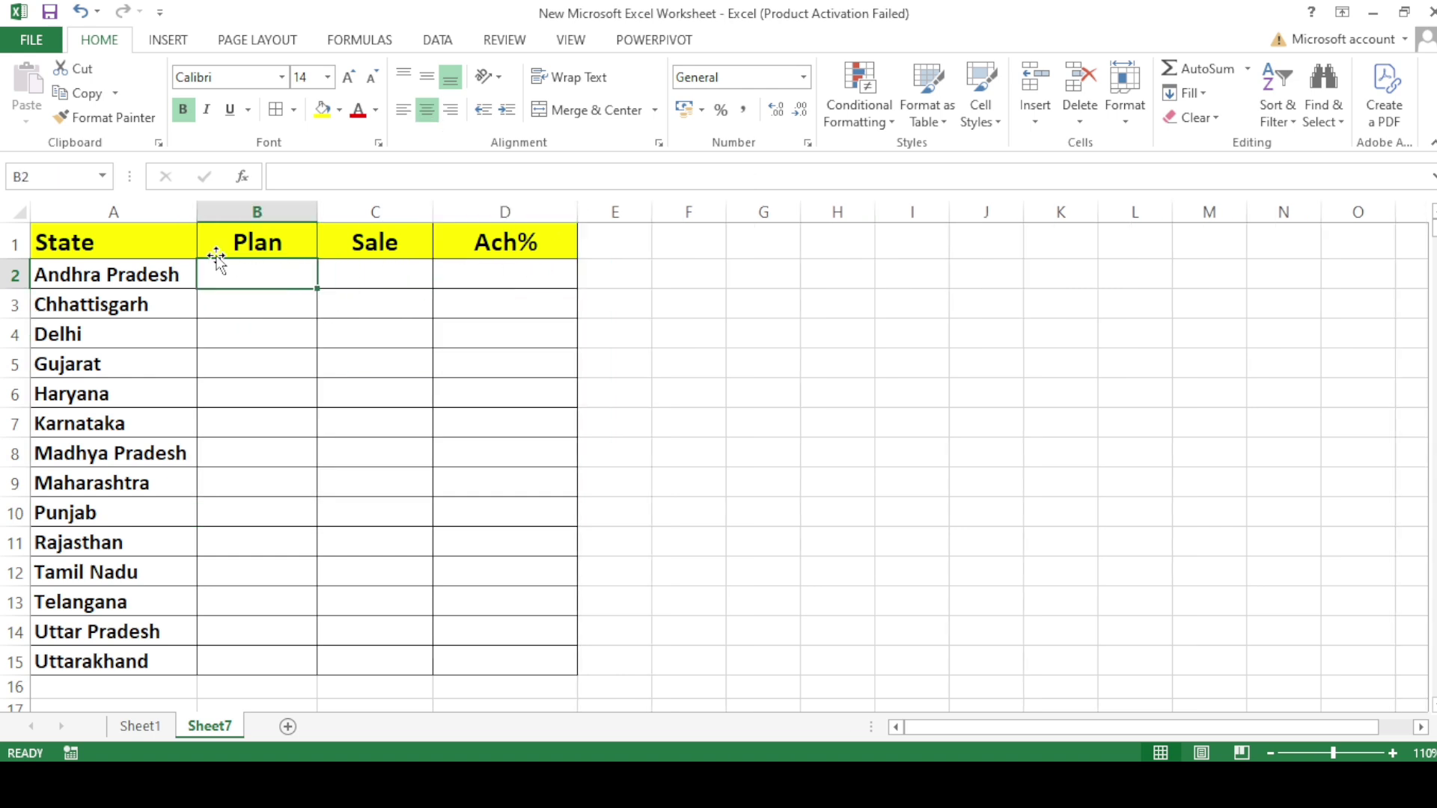
# Insert a blank row above the State, Plan, Sale and Ach% header row.
pyautogui.click(89, 242)
pyautogui.click(259, 277)
pyautogui.click(14, 242)
pyautogui.rightClick(14, 242)
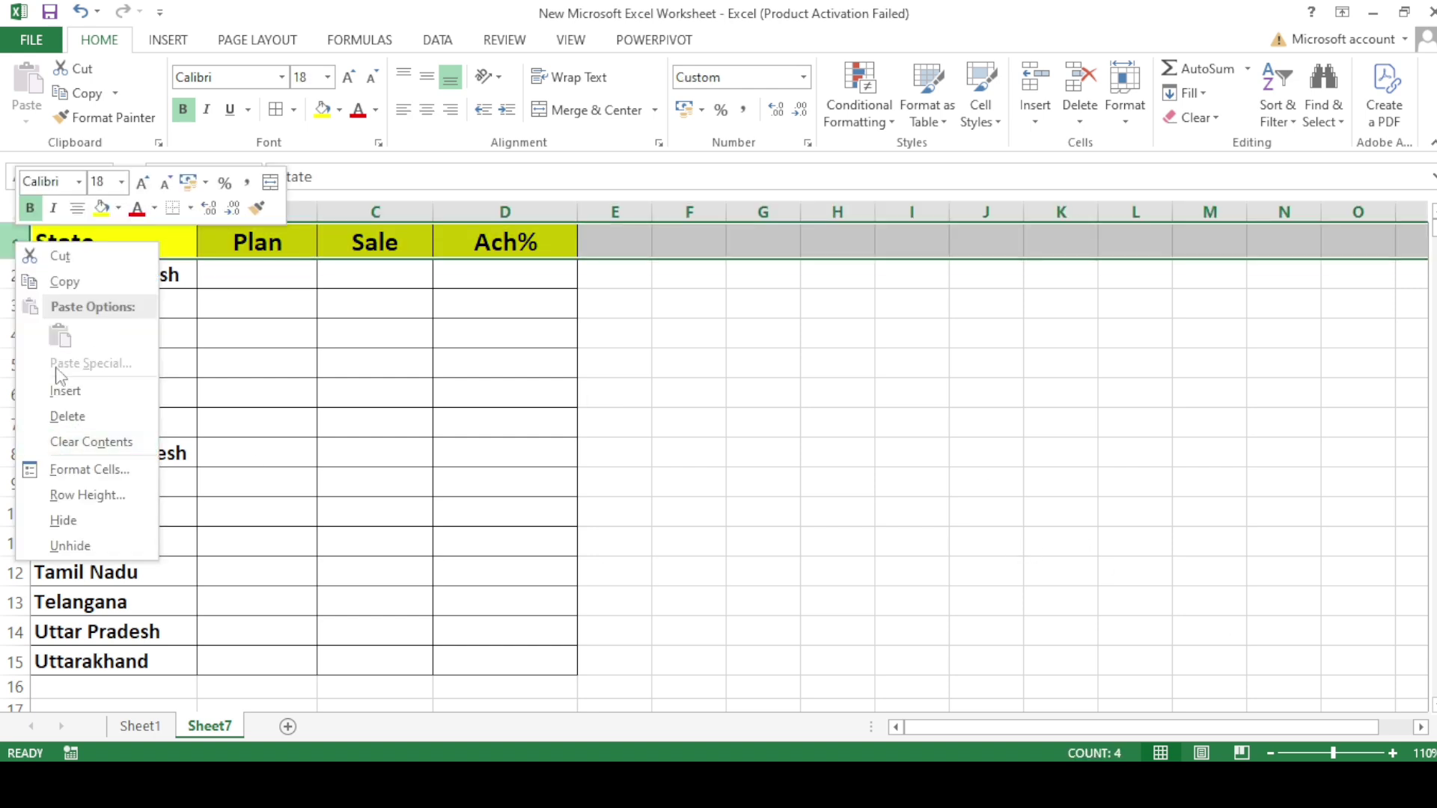
pyautogui.click(64, 390)
pyautogui.click(339, 298)
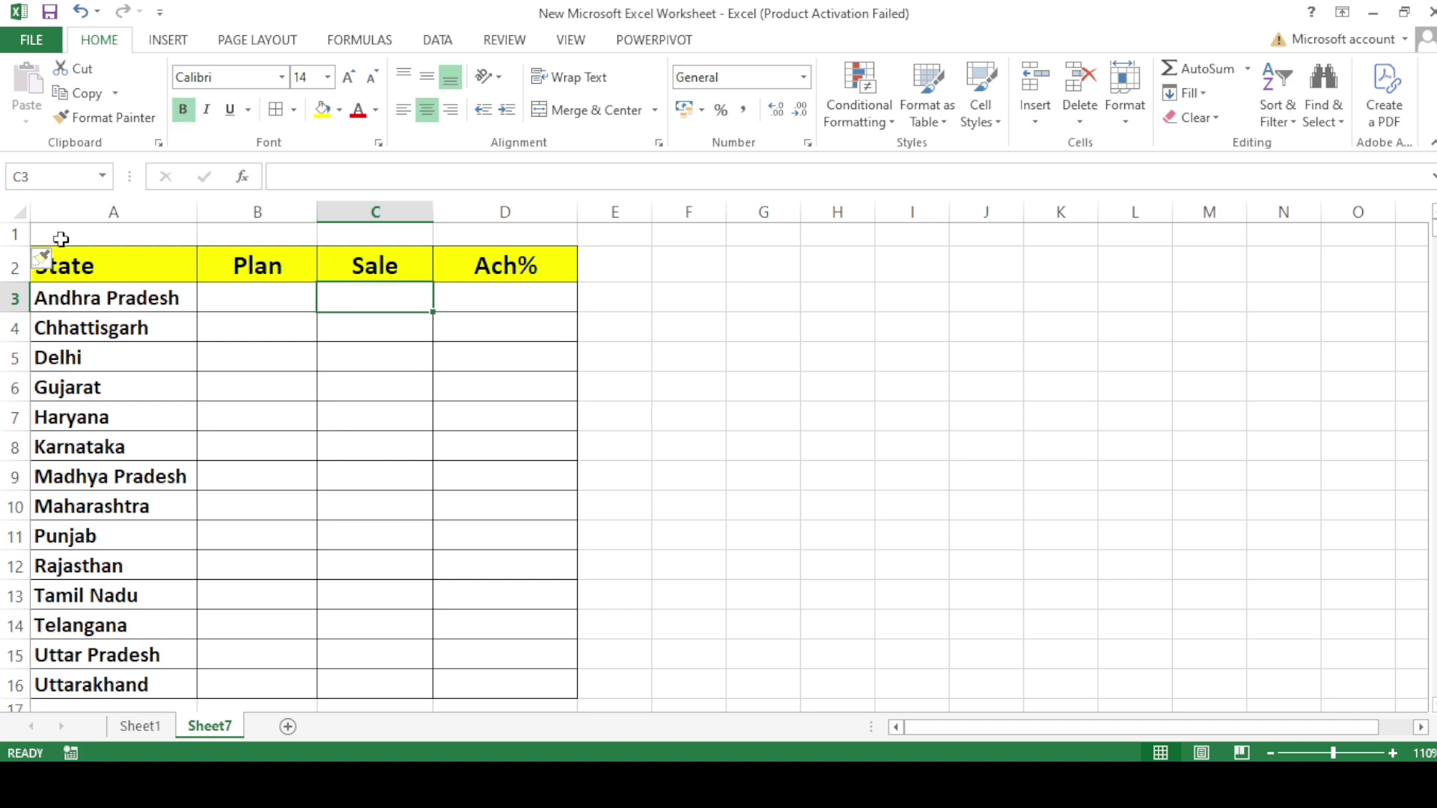
# Merge and center cells A1:D1 above the headers and enter the title Sale Report.
pyautogui.moveTo(57, 236); pyautogui.dragTo(539, 231)
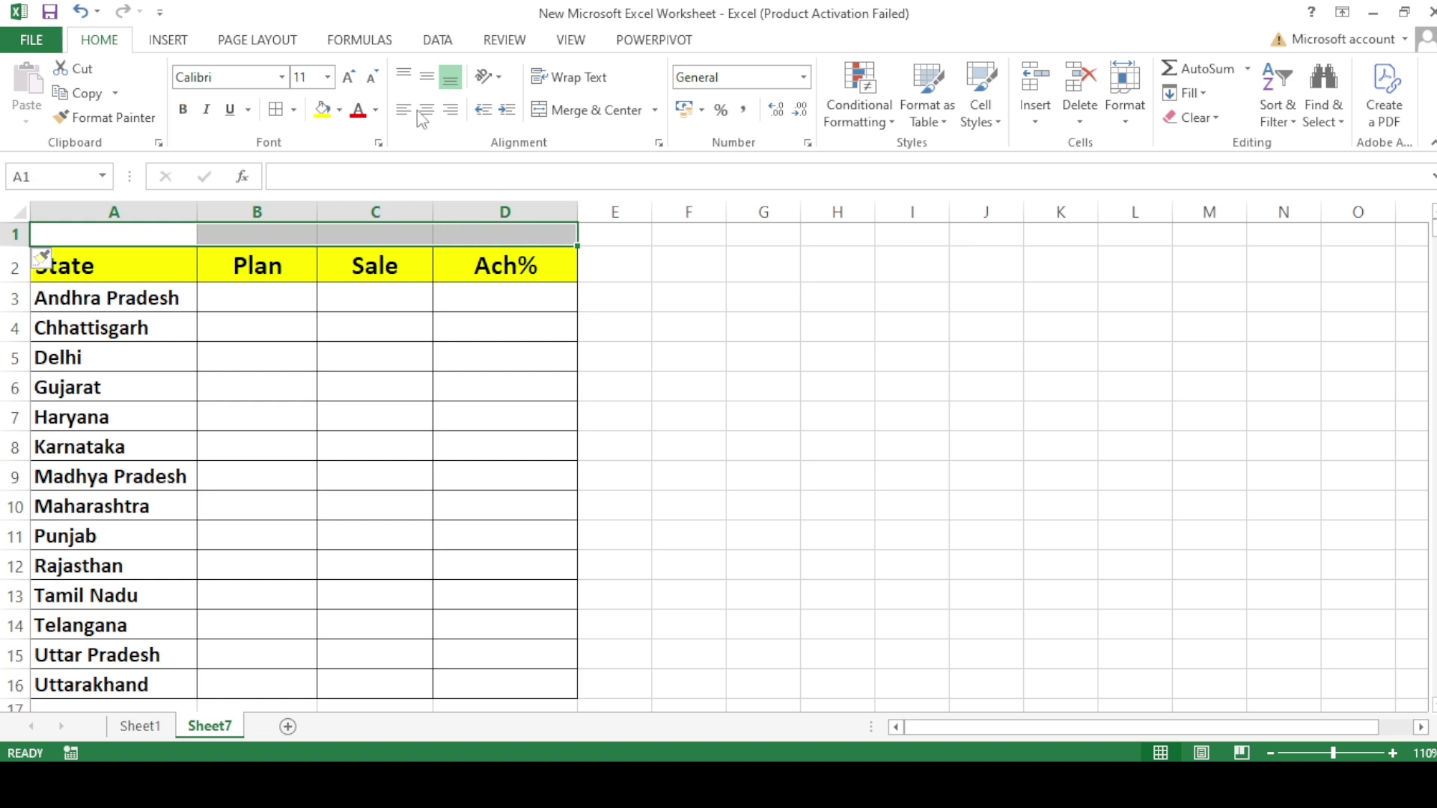
pyautogui.click(618, 112)
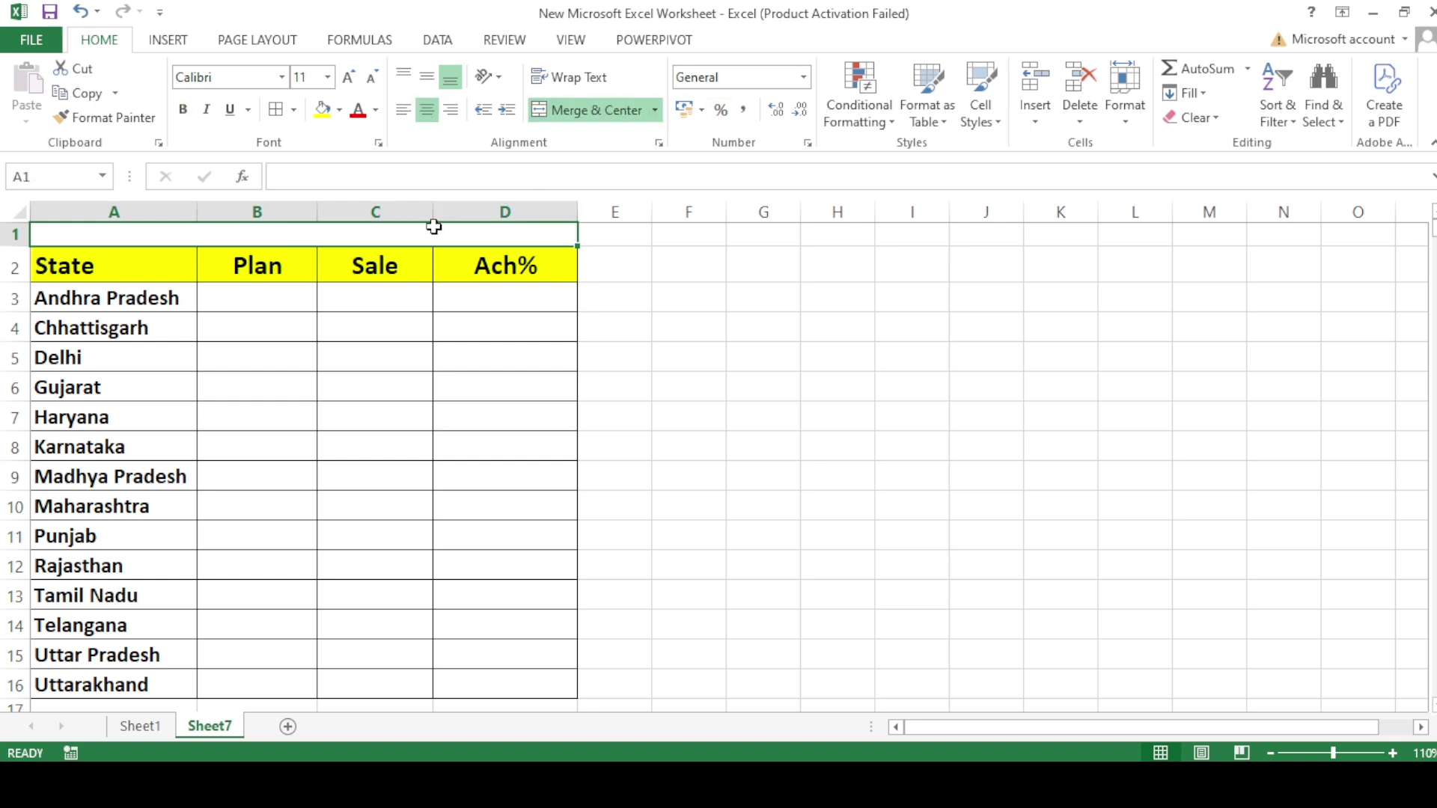
pyautogui.write('State')
pyautogui.press('BackSpace')
pyautogui.press('BackSpace')
pyautogui.press('BackSpace')
pyautogui.press('BackSpace')
pyautogui.write('ale')
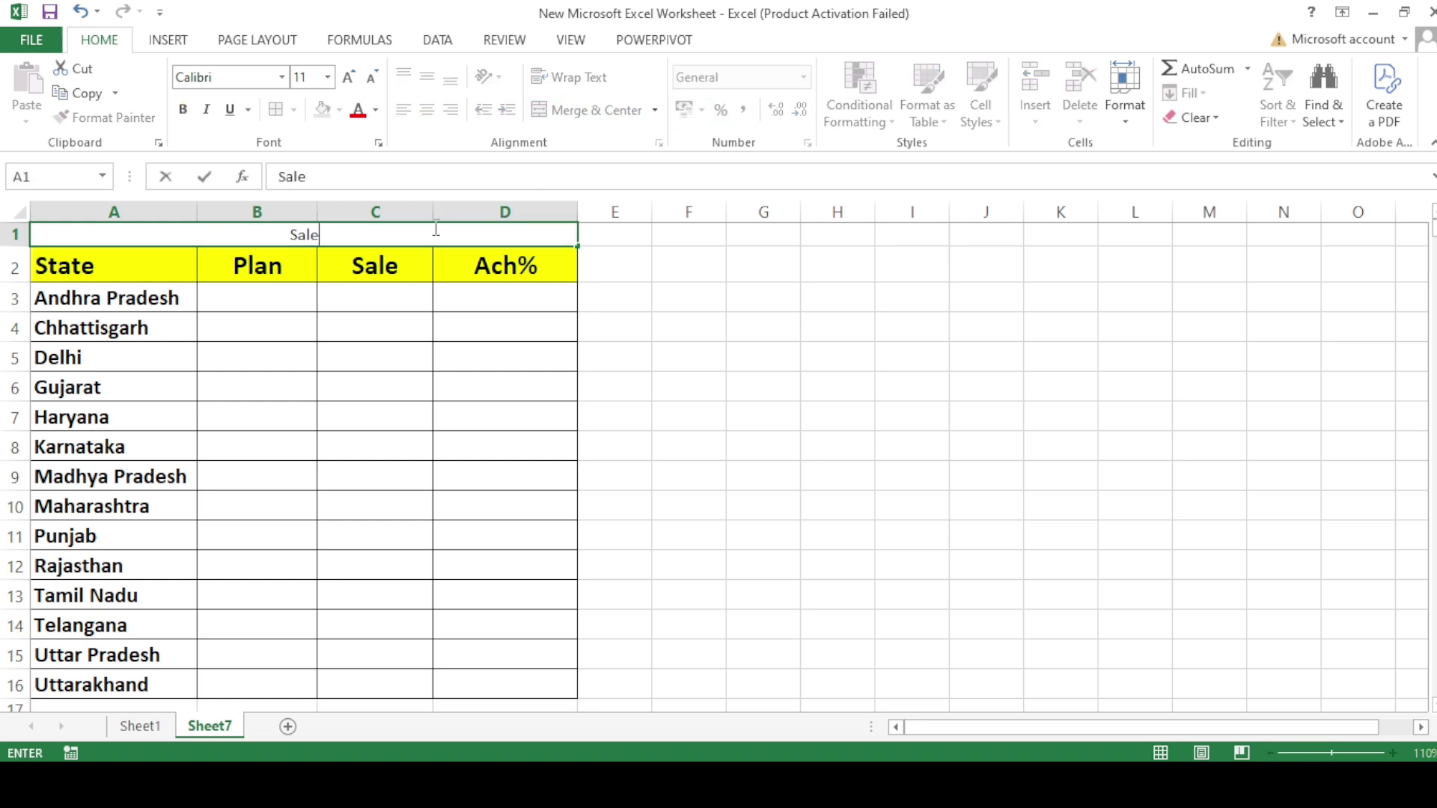
pyautogui.write(' Report')
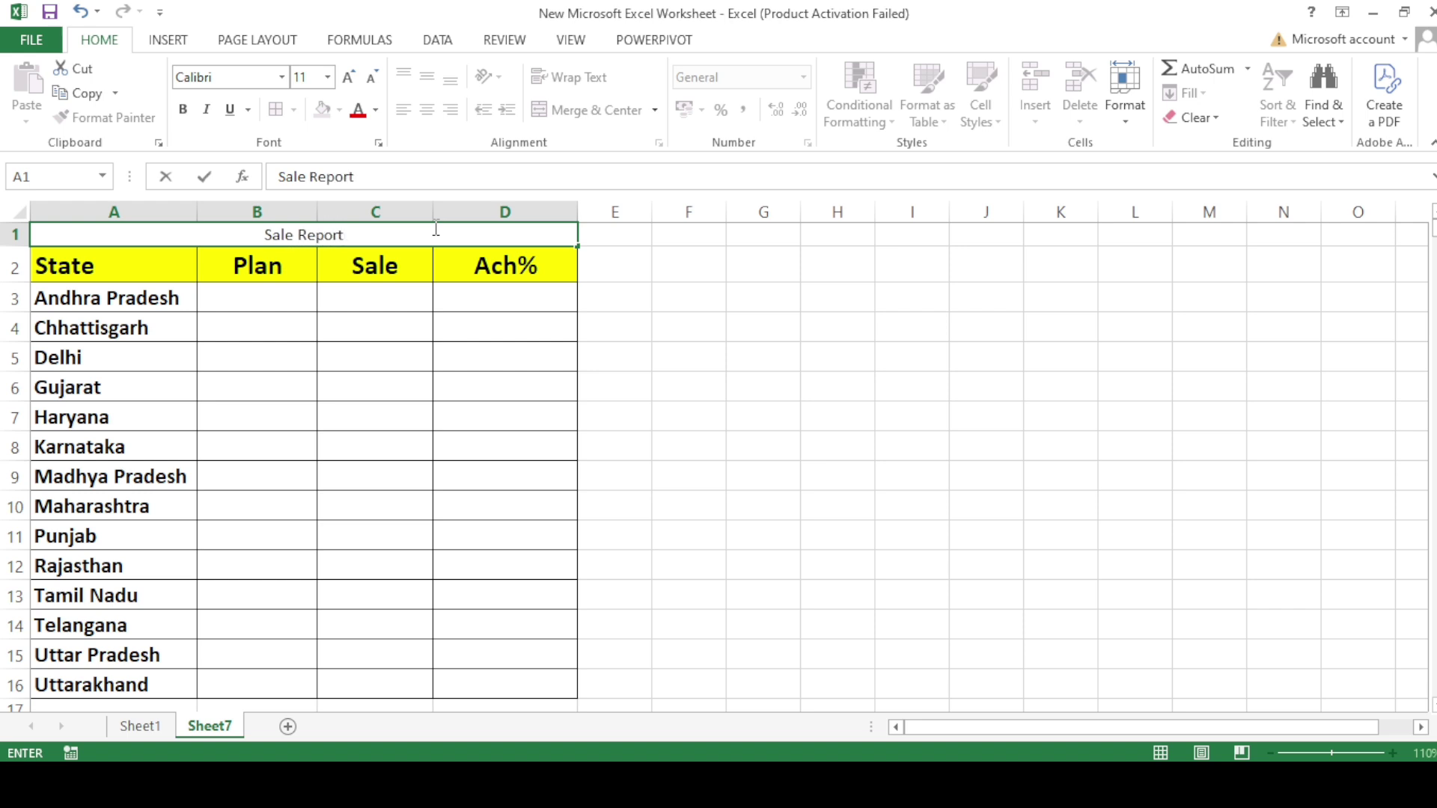
pyautogui.click(435, 228)
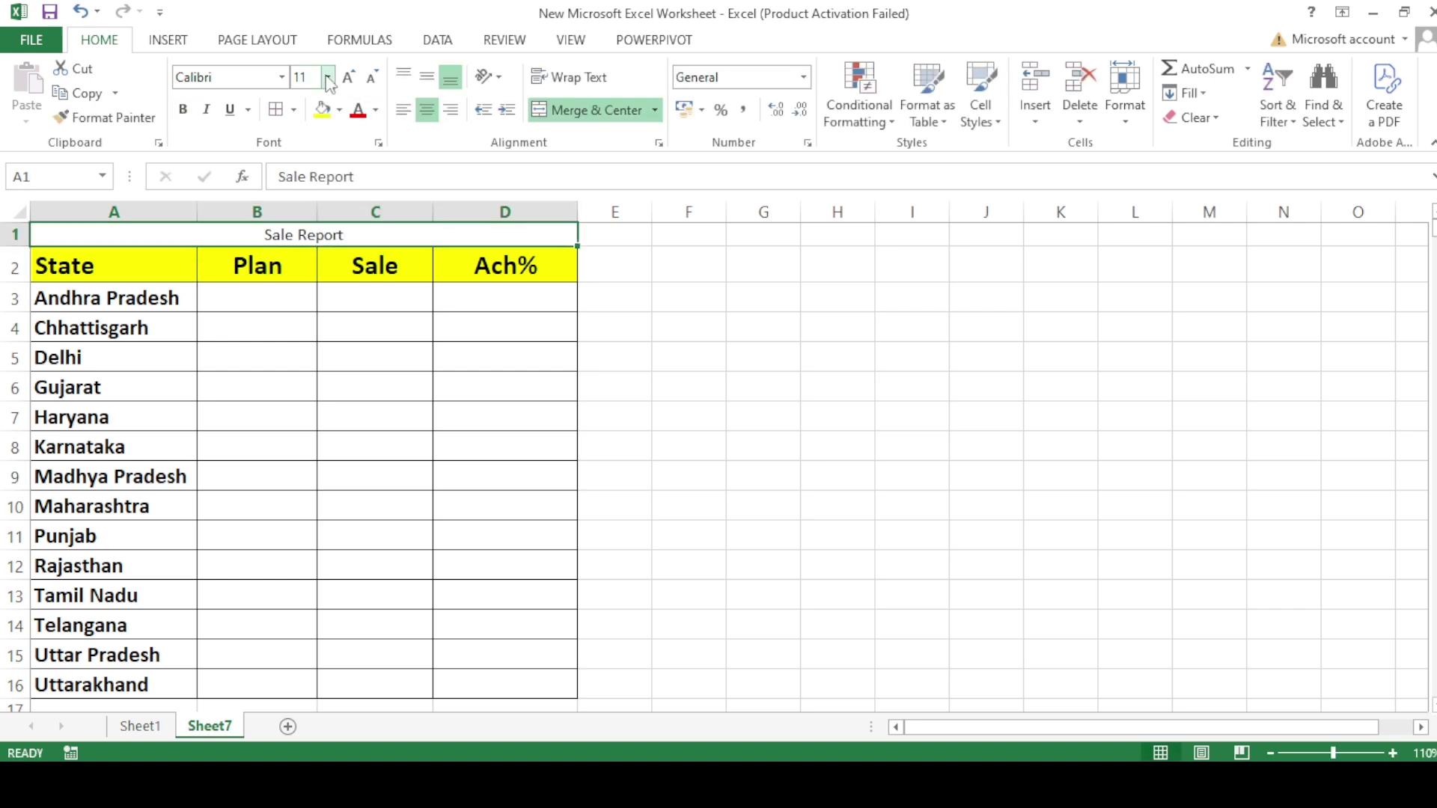
# Increase the Sale Report title's font size to 18.
pyautogui.click(348, 76)
pyautogui.click(348, 77)
pyautogui.click(348, 76)
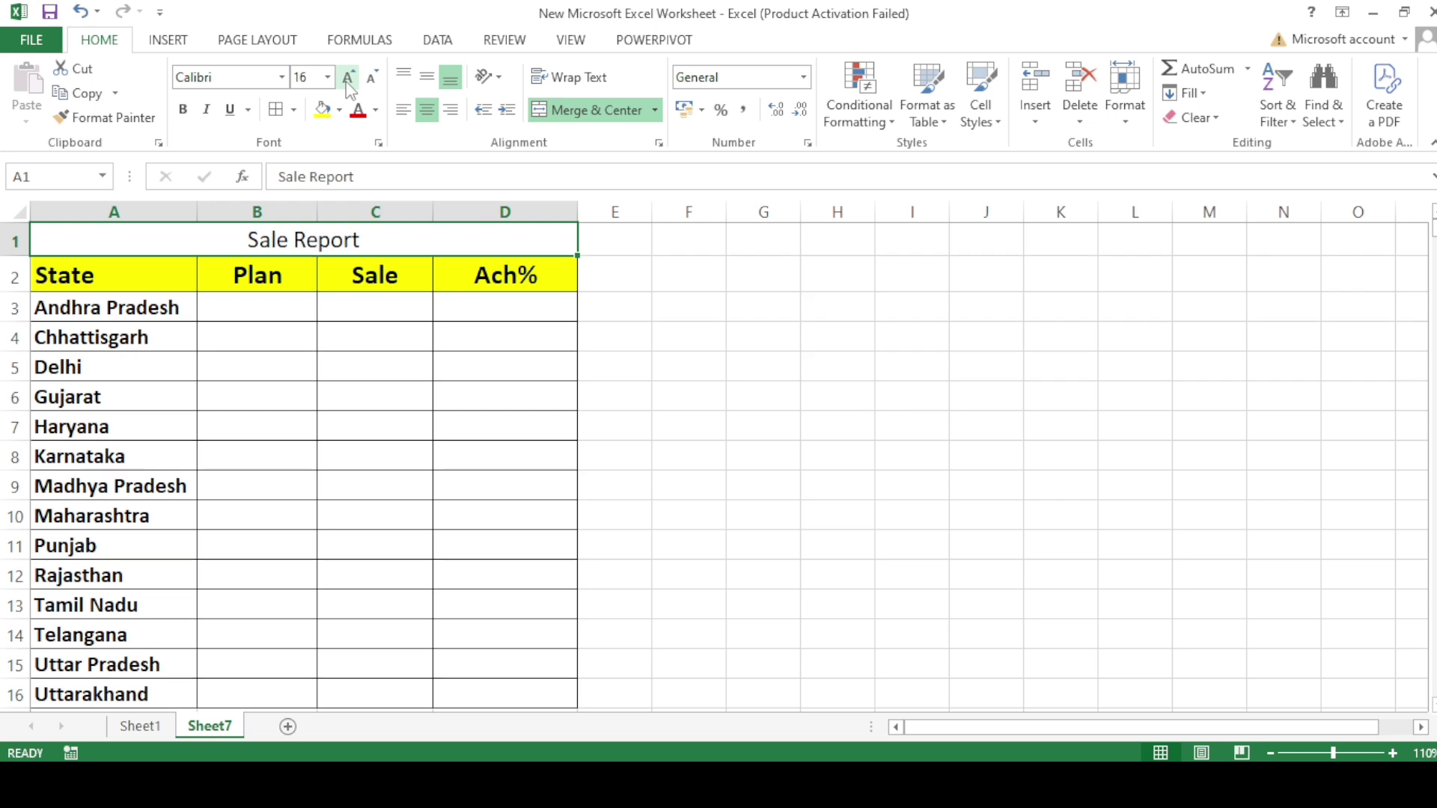
pyautogui.click(348, 76)
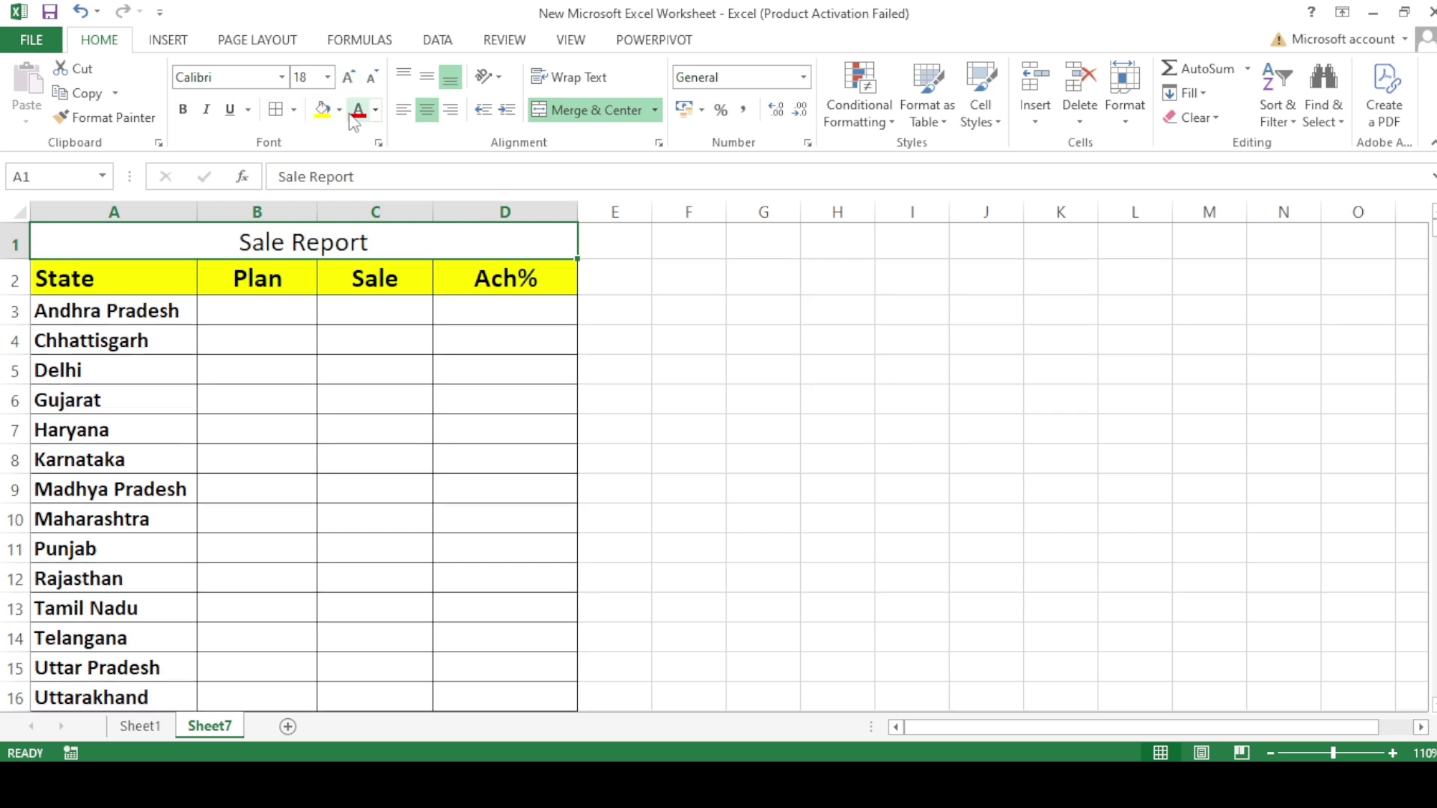
# Fill the merged title cell A1 with the standard dark blue and make its text white.
pyautogui.click(359, 110)
pyautogui.click(339, 110)
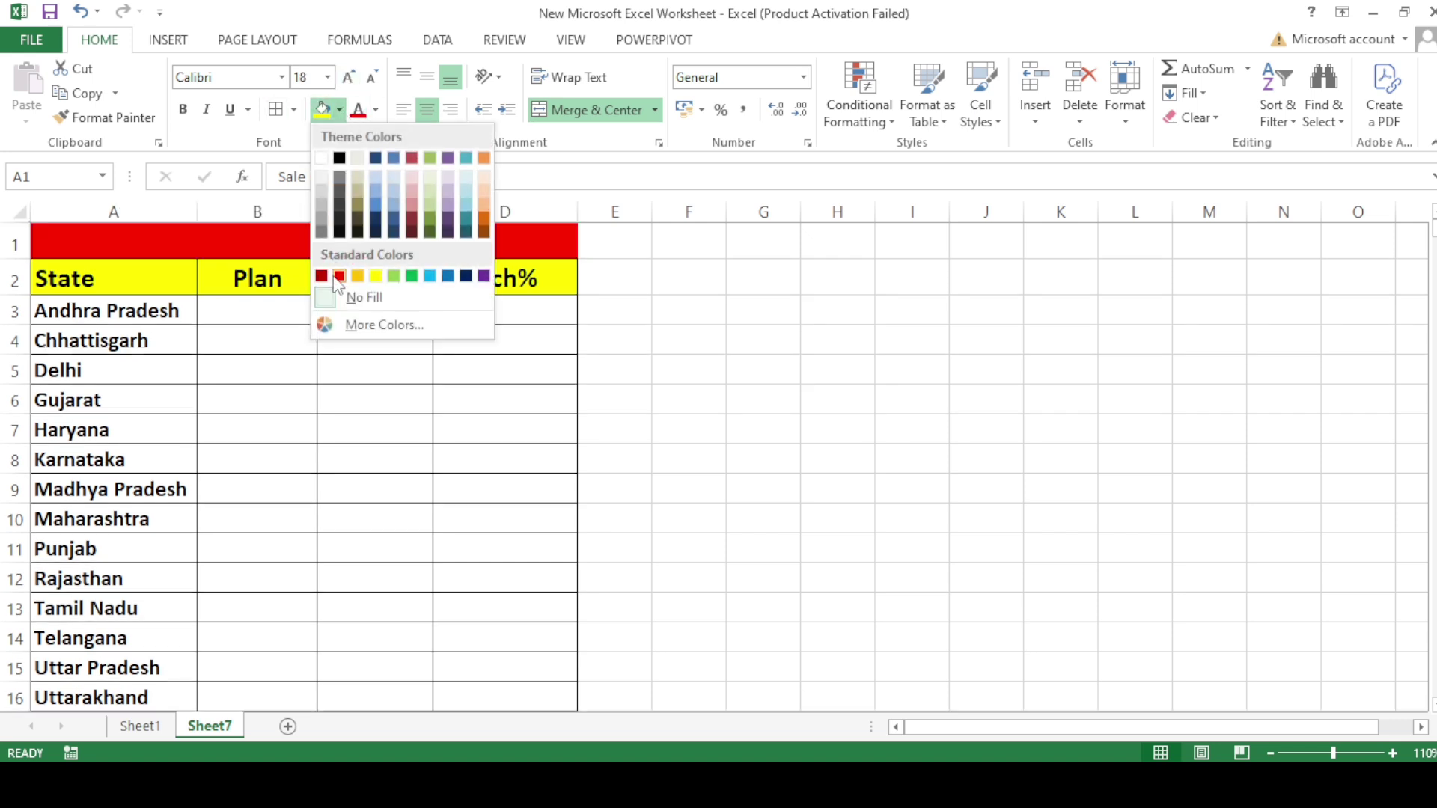
pyautogui.click(466, 276)
pyautogui.click(376, 110)
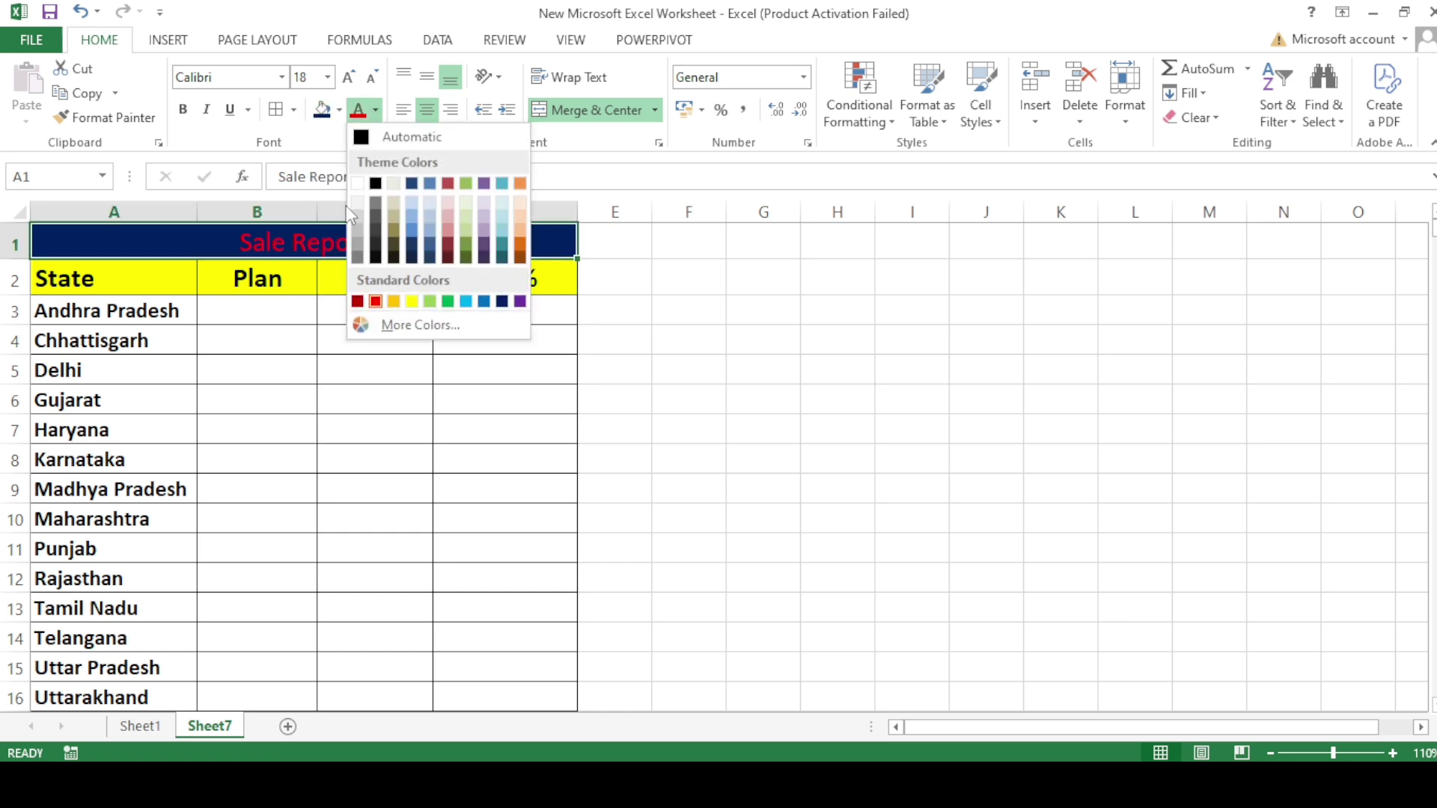
pyautogui.click(357, 183)
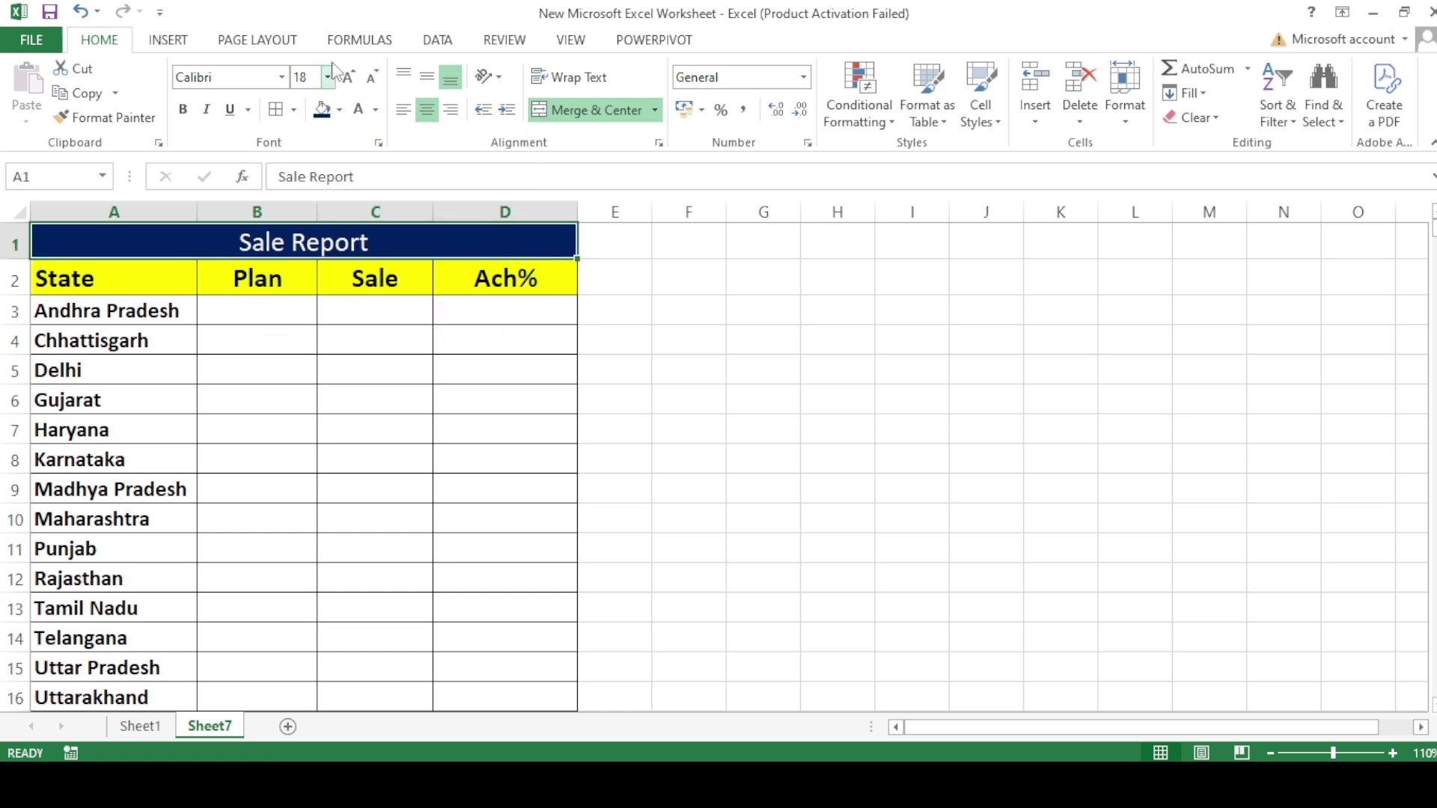
# Underline the Sale Report title and make it bold.
pyautogui.click(228, 110)
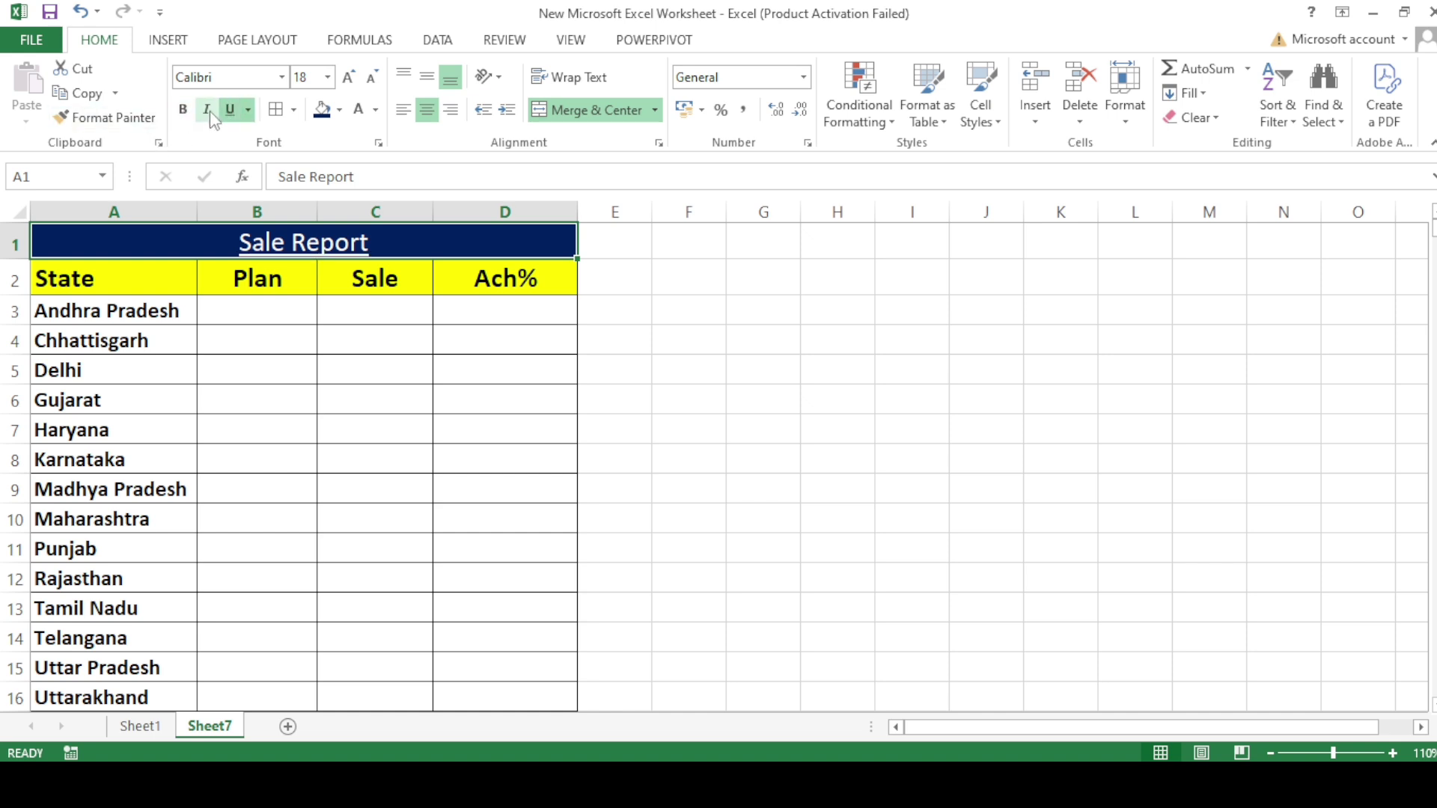
pyautogui.click(207, 112)
pyautogui.click(207, 110)
pyautogui.click(183, 110)
pyautogui.click(532, 420)
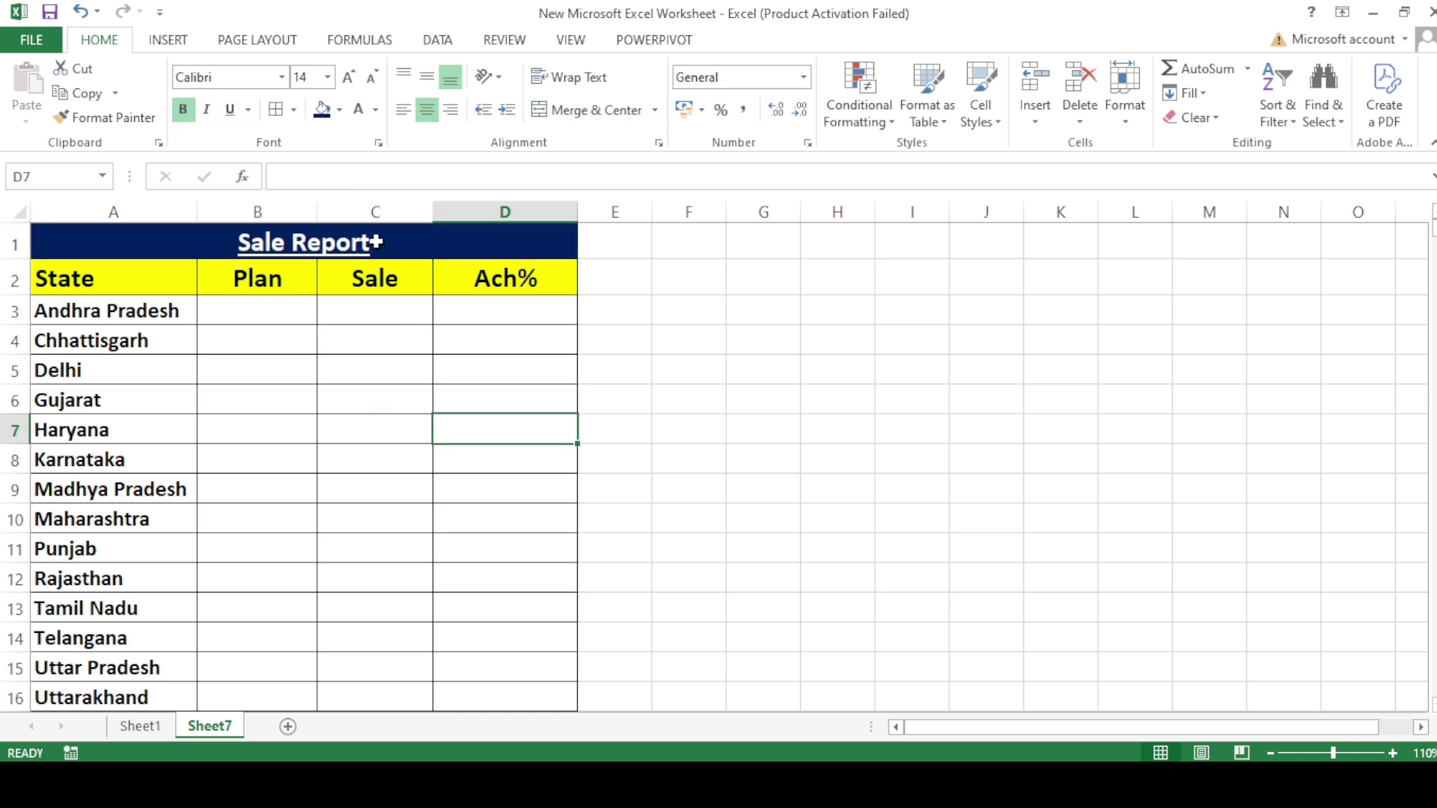
# Change the title in A1 to read "State Wise - Sale Report".
pyautogui.click(388, 247)
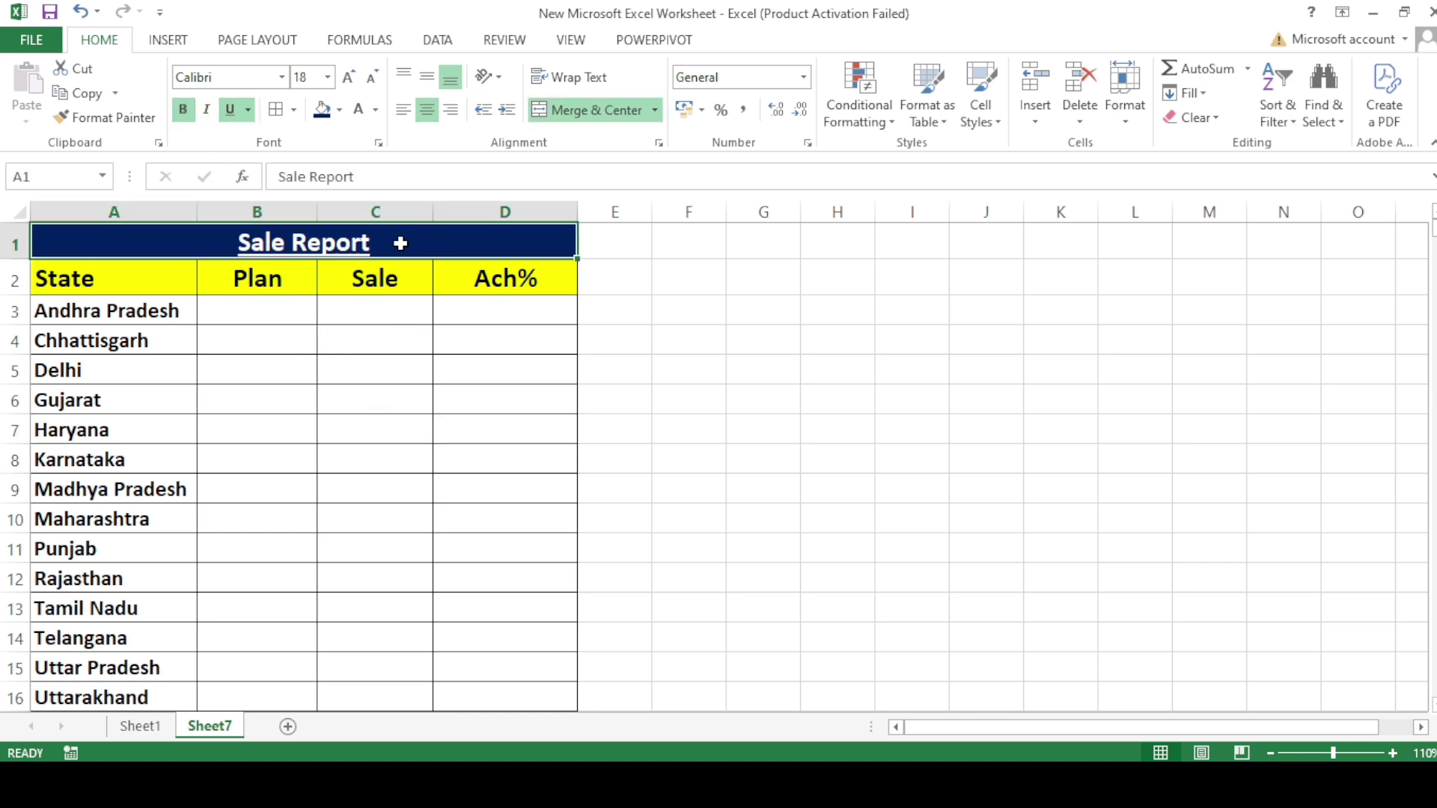
pyautogui.doubleClick(399, 241)
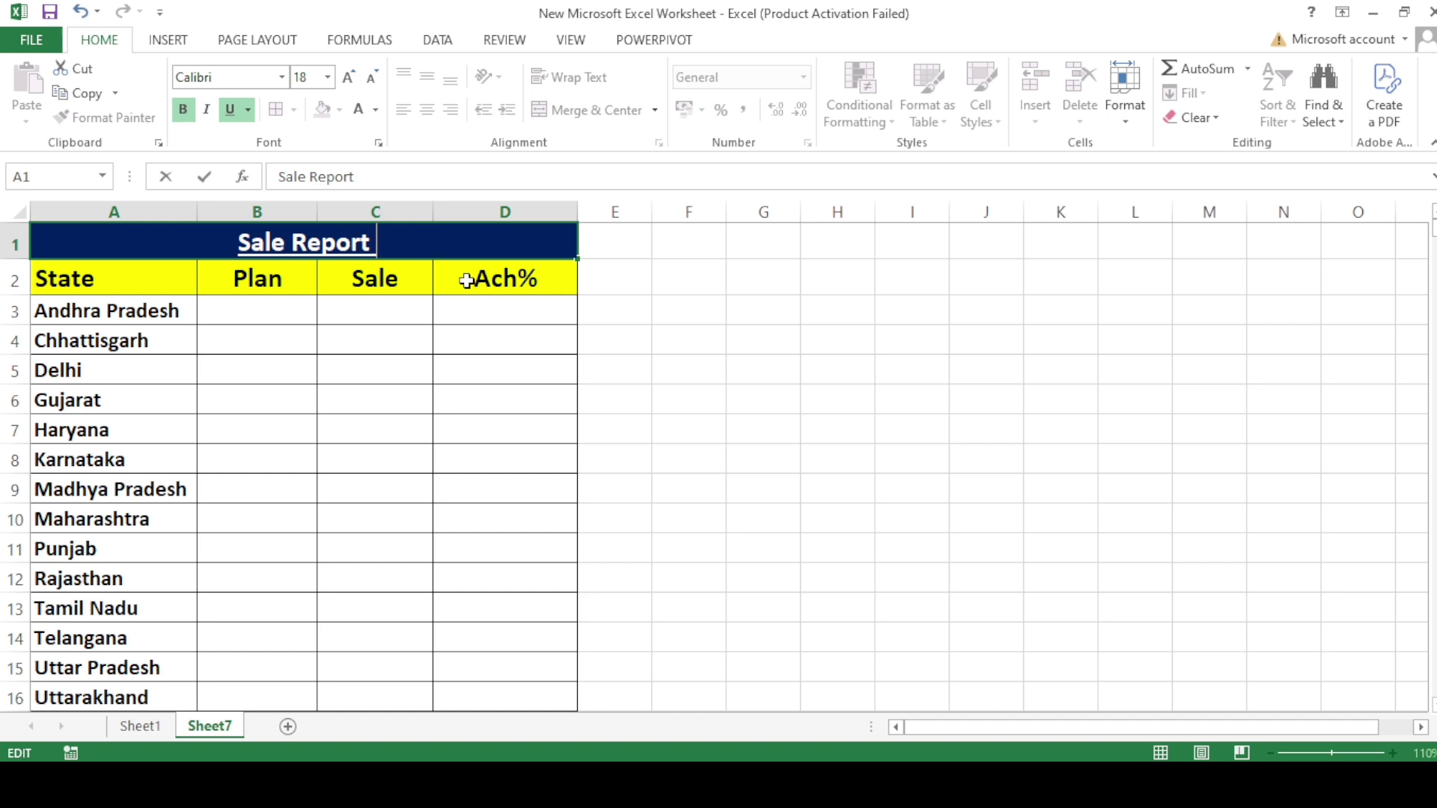
pyautogui.write('t')
pyautogui.press('BackSpace')
pyautogui.write('S')
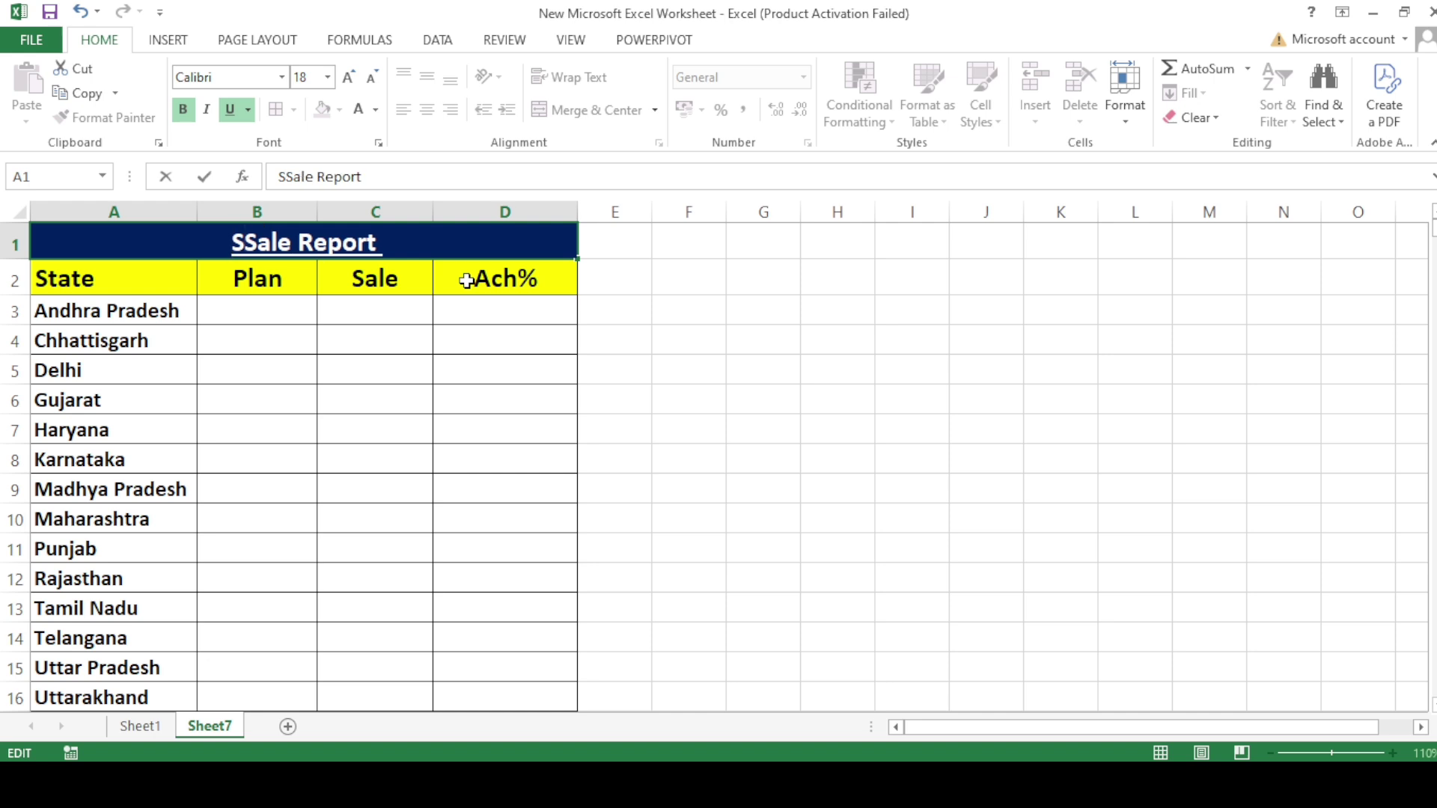
pyautogui.write('t')
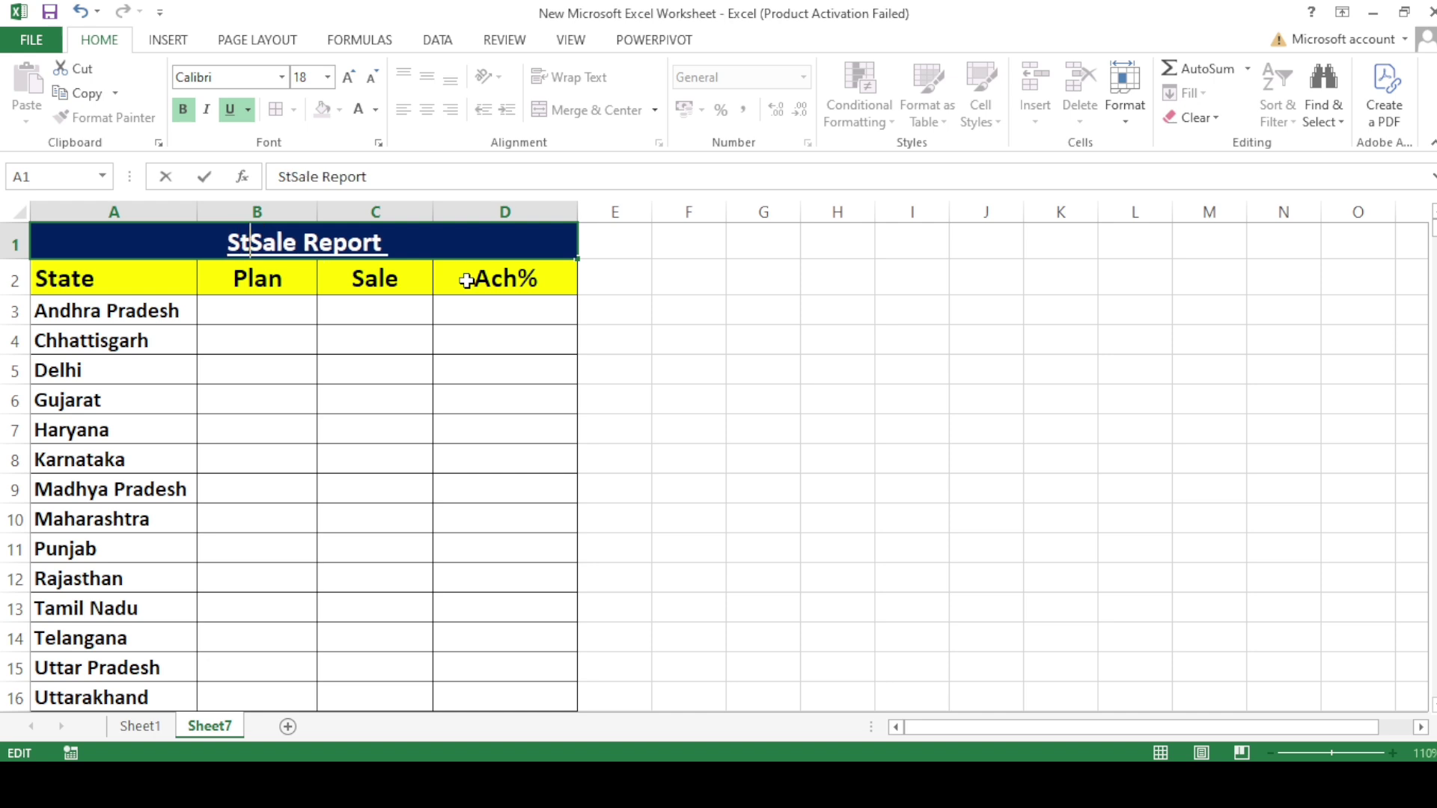
pyautogui.write('ate Wise ')
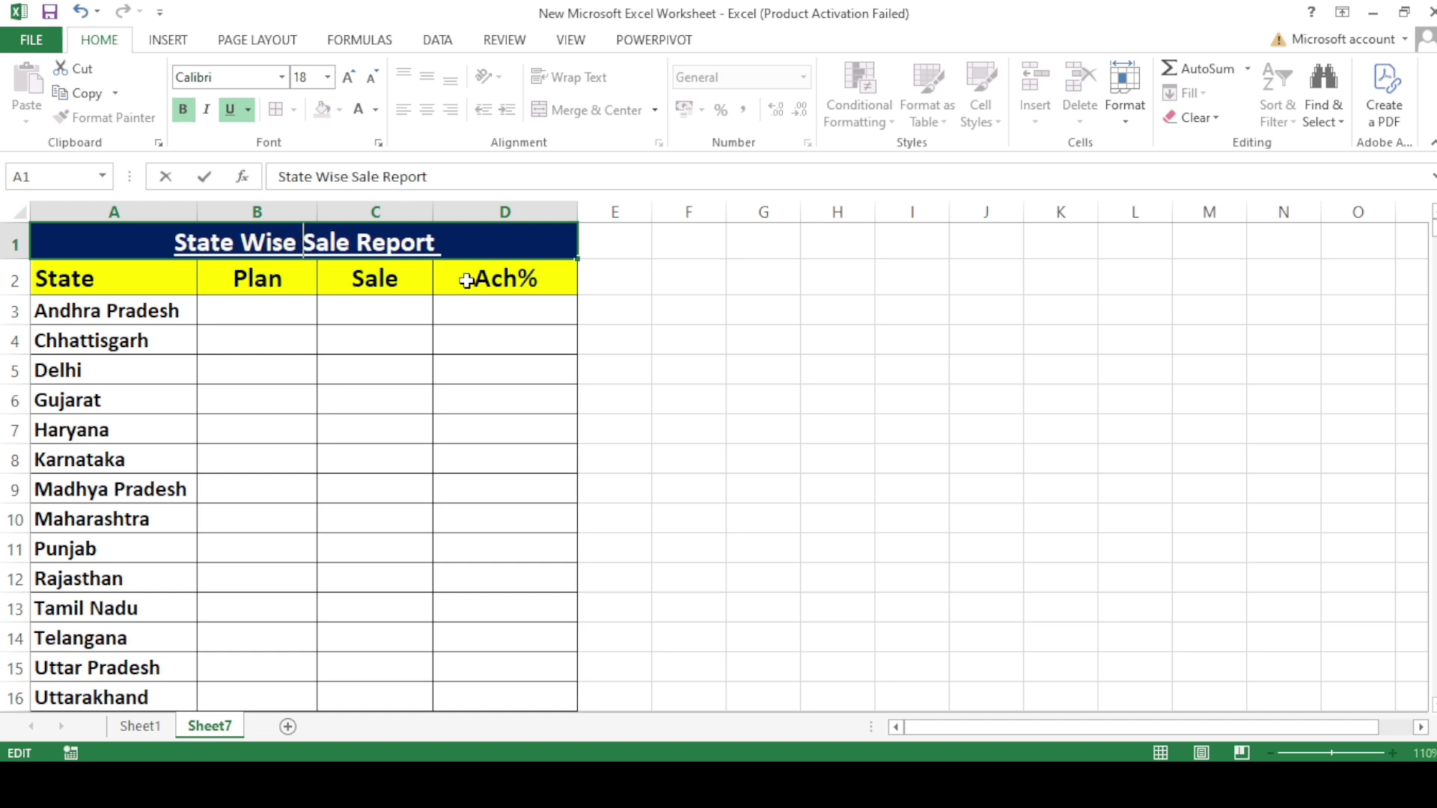
pyautogui.write('-')
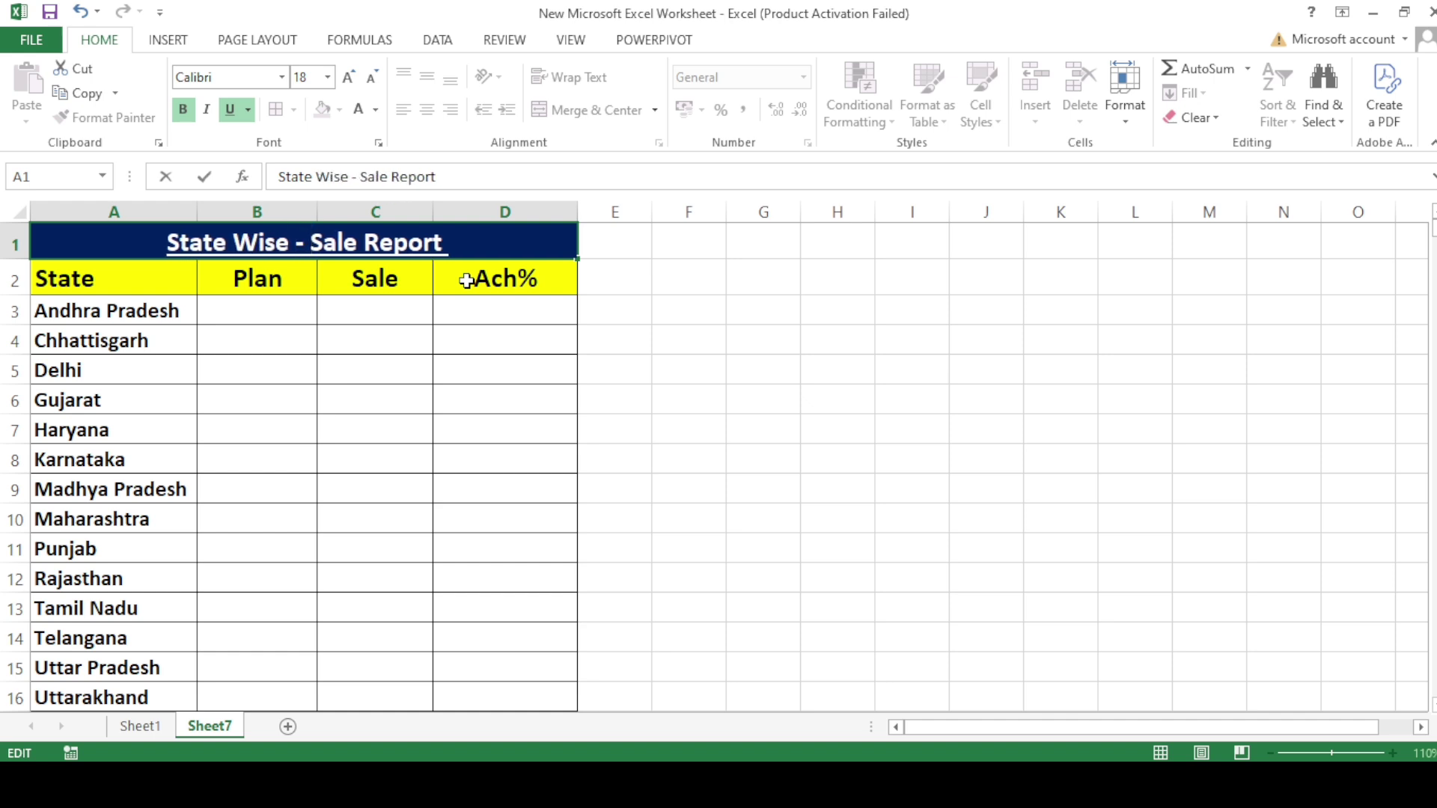
pyautogui.press('Return')
pyautogui.press('Up')
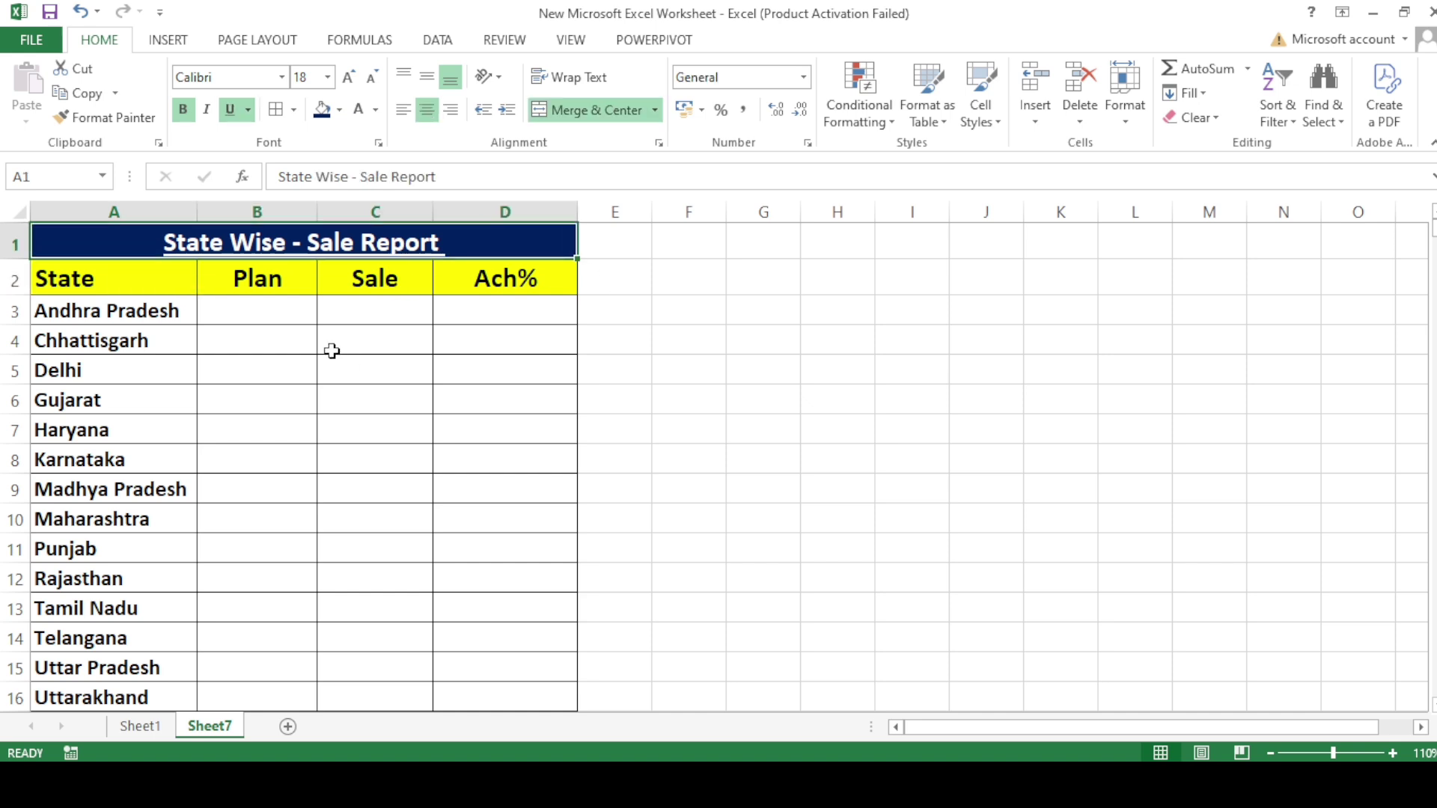
# Set the font size of the report body cells A3:D16 to 13.
pyautogui.click(125, 690)
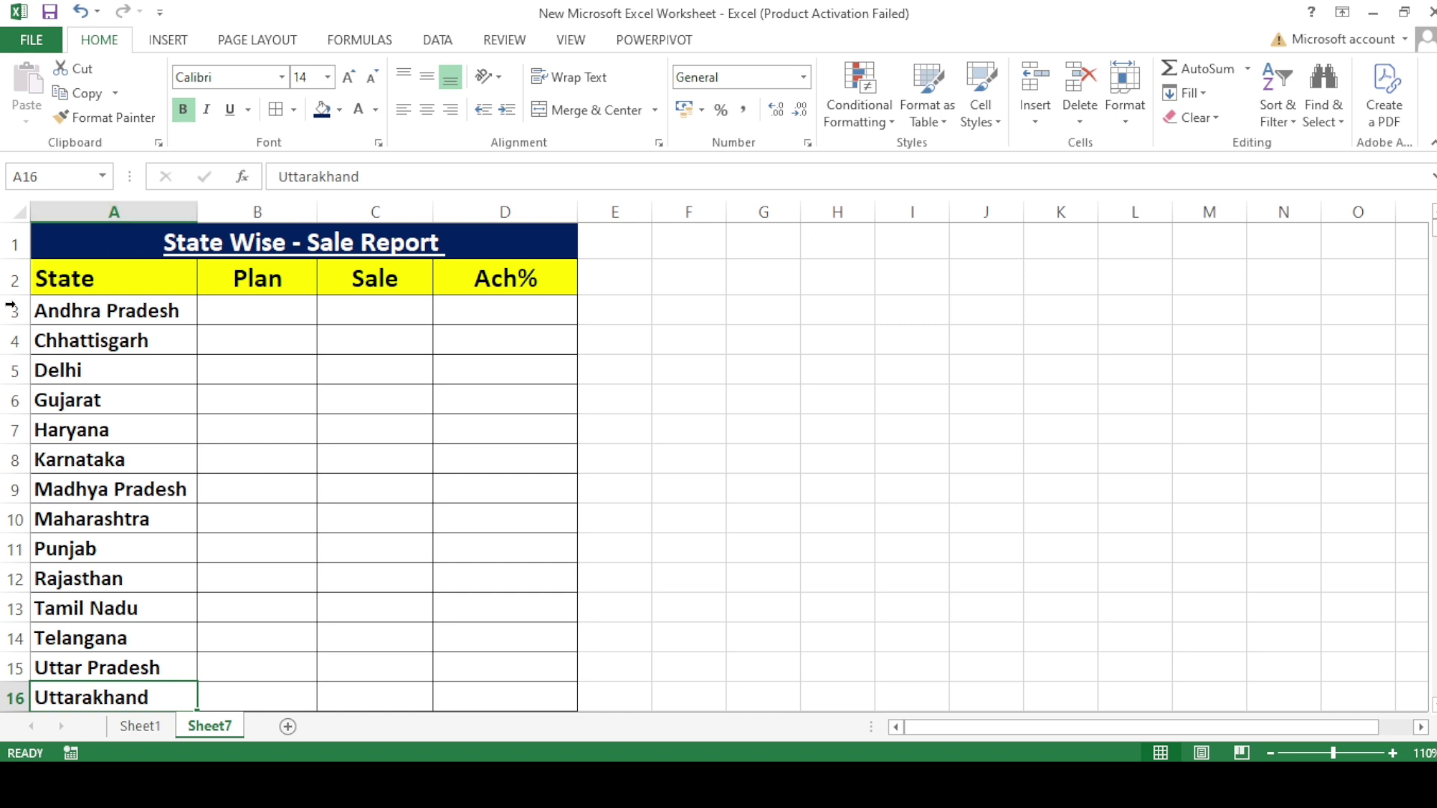
pyautogui.moveTo(76, 308); pyautogui.dragTo(535, 625)
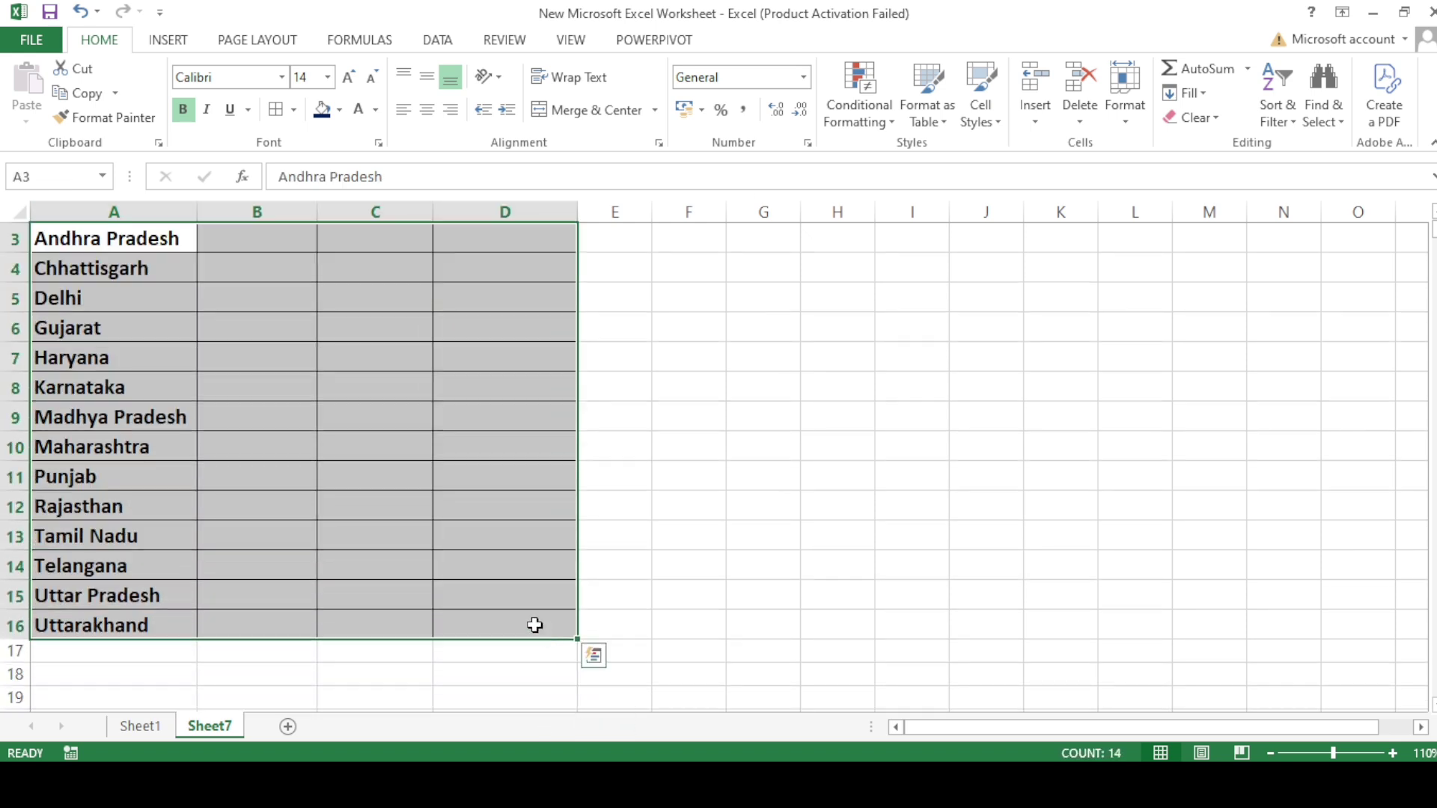
pyautogui.scroll(1, 413, 475)
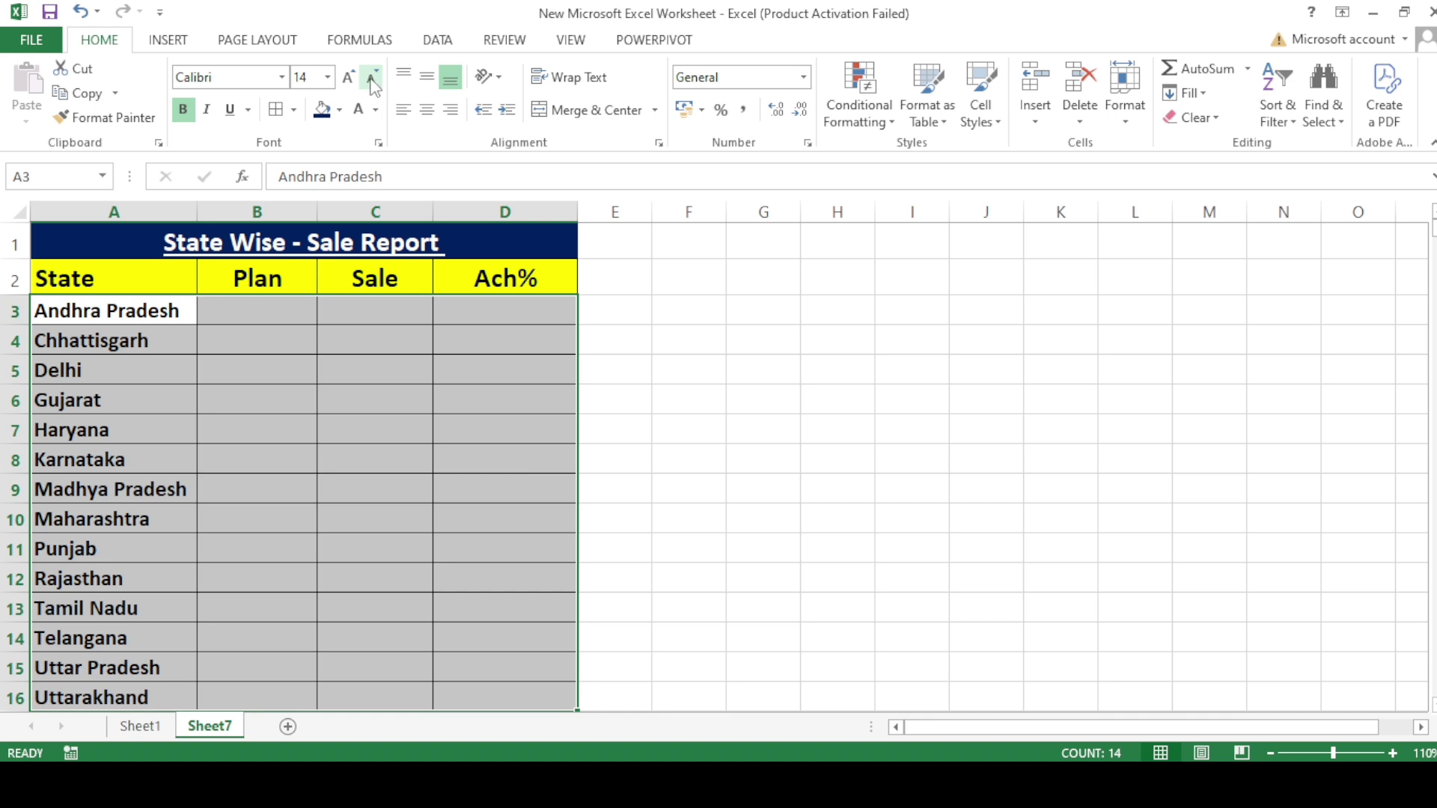
pyautogui.click(372, 78)
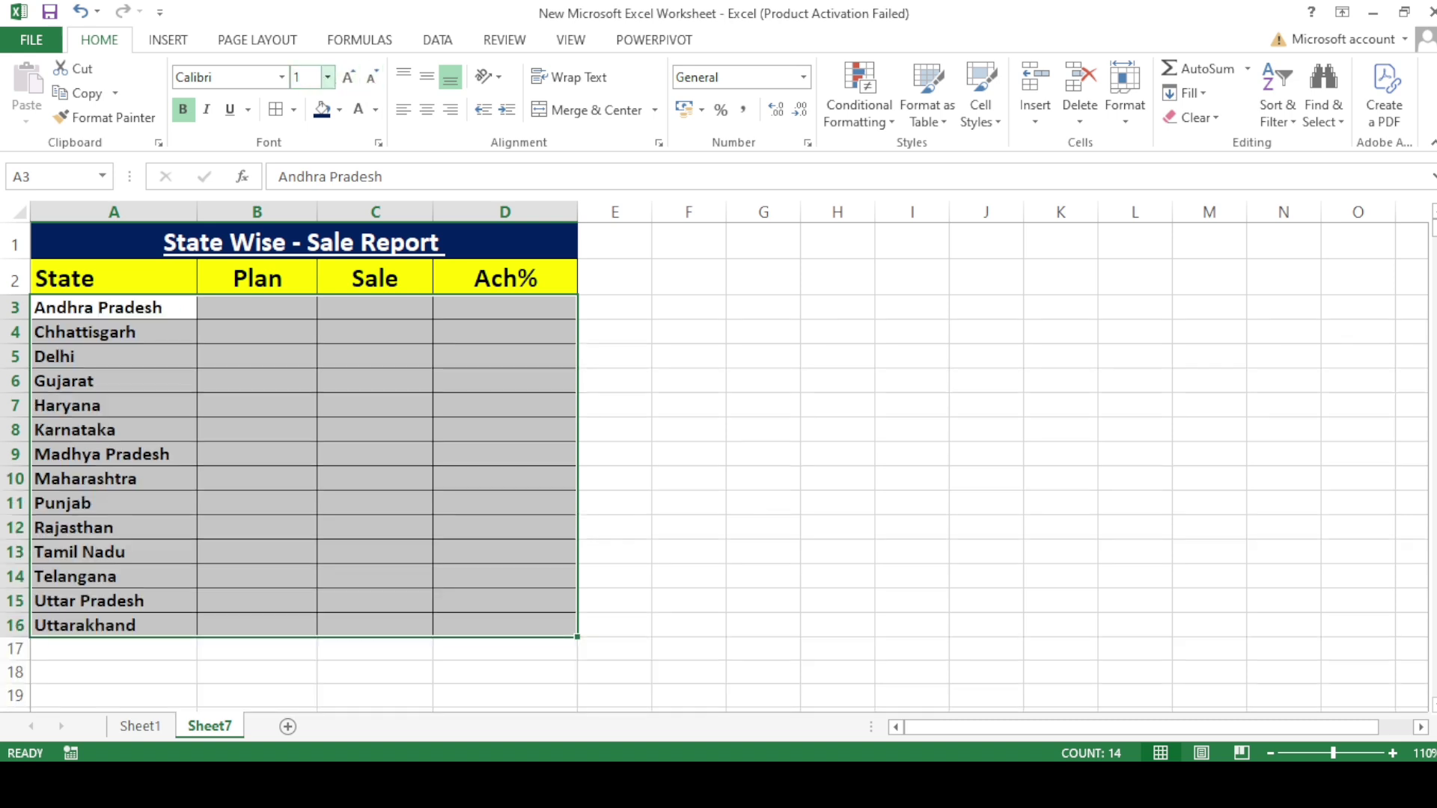
pyautogui.press('Return')
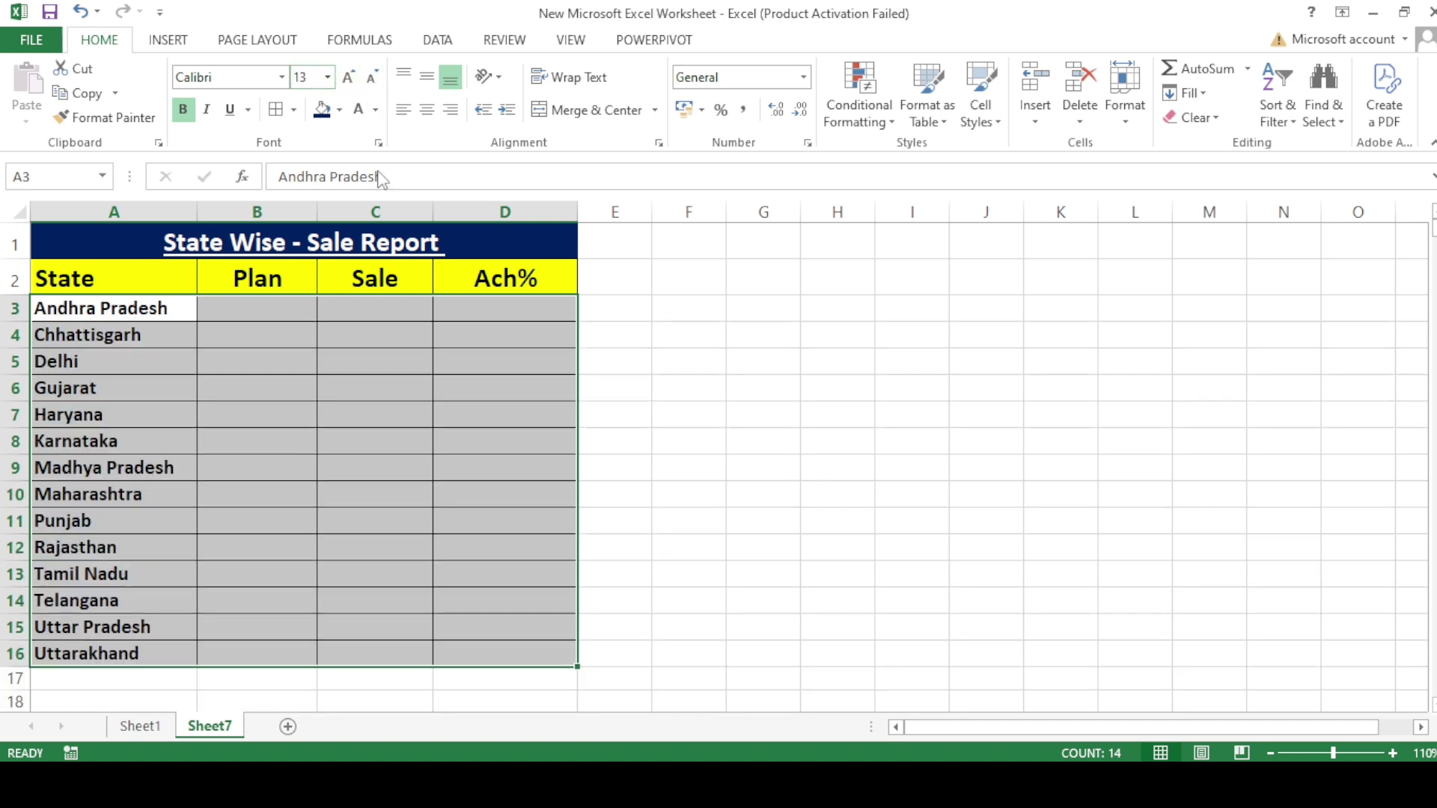
pyautogui.click(282, 309)
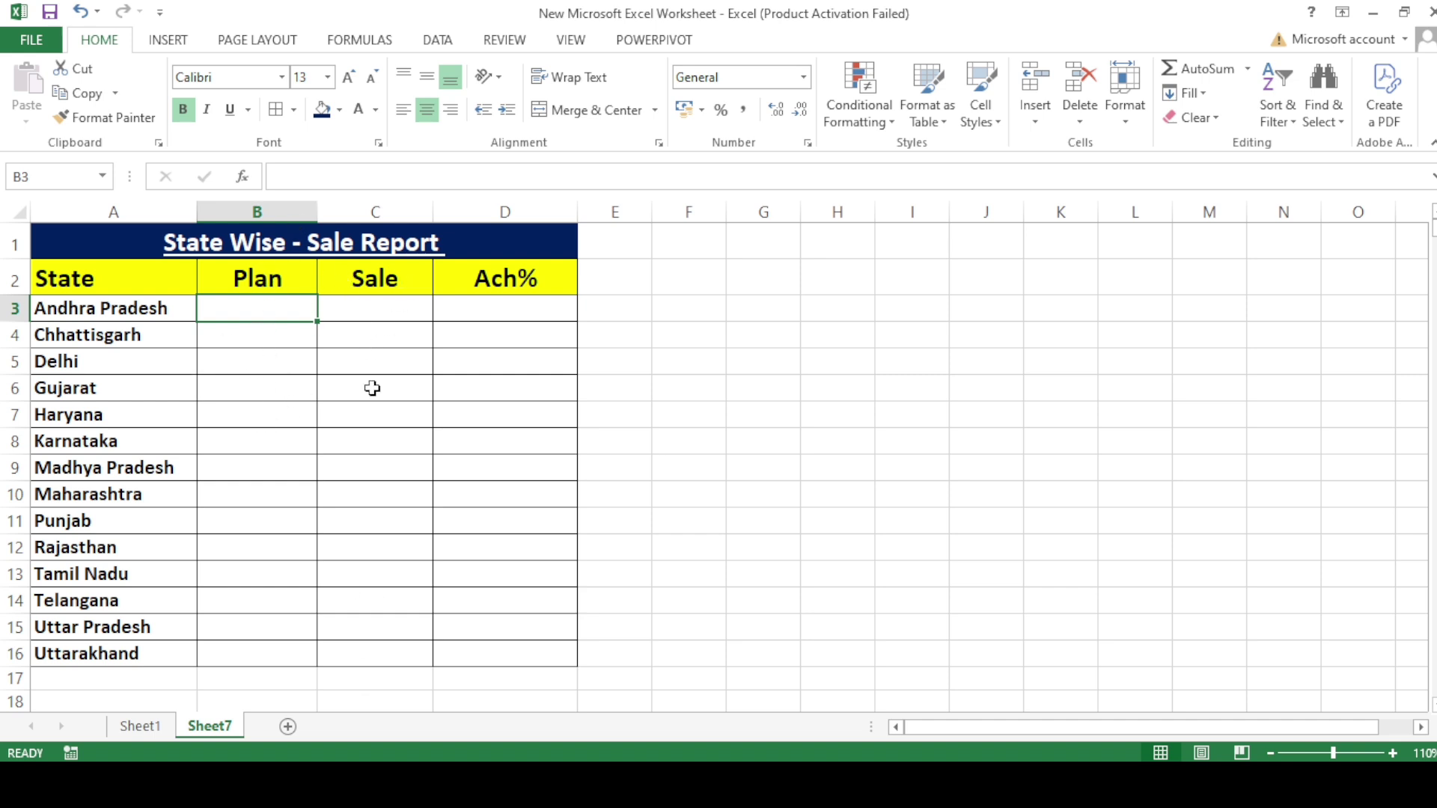
pyautogui.click(377, 319)
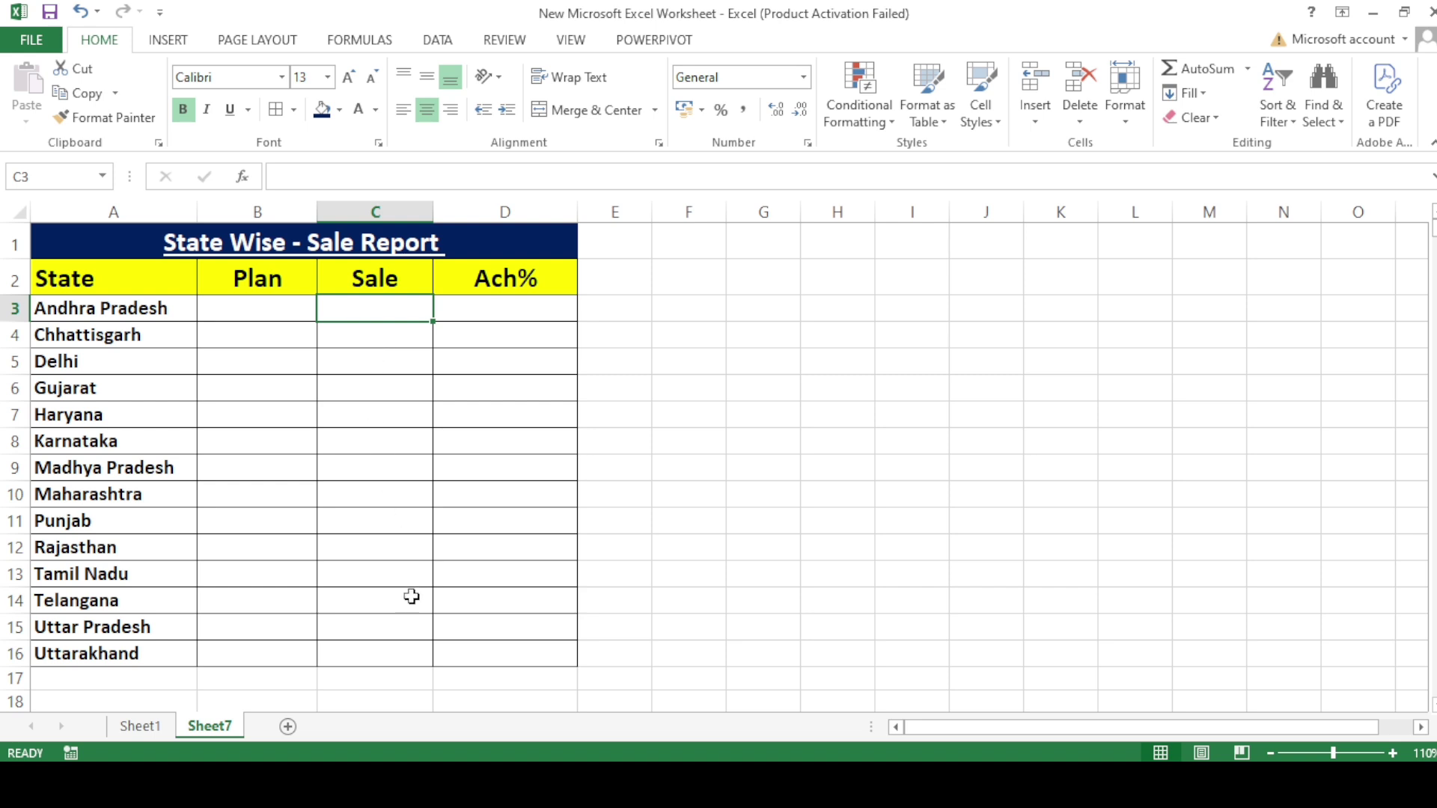
pyautogui.click(498, 308)
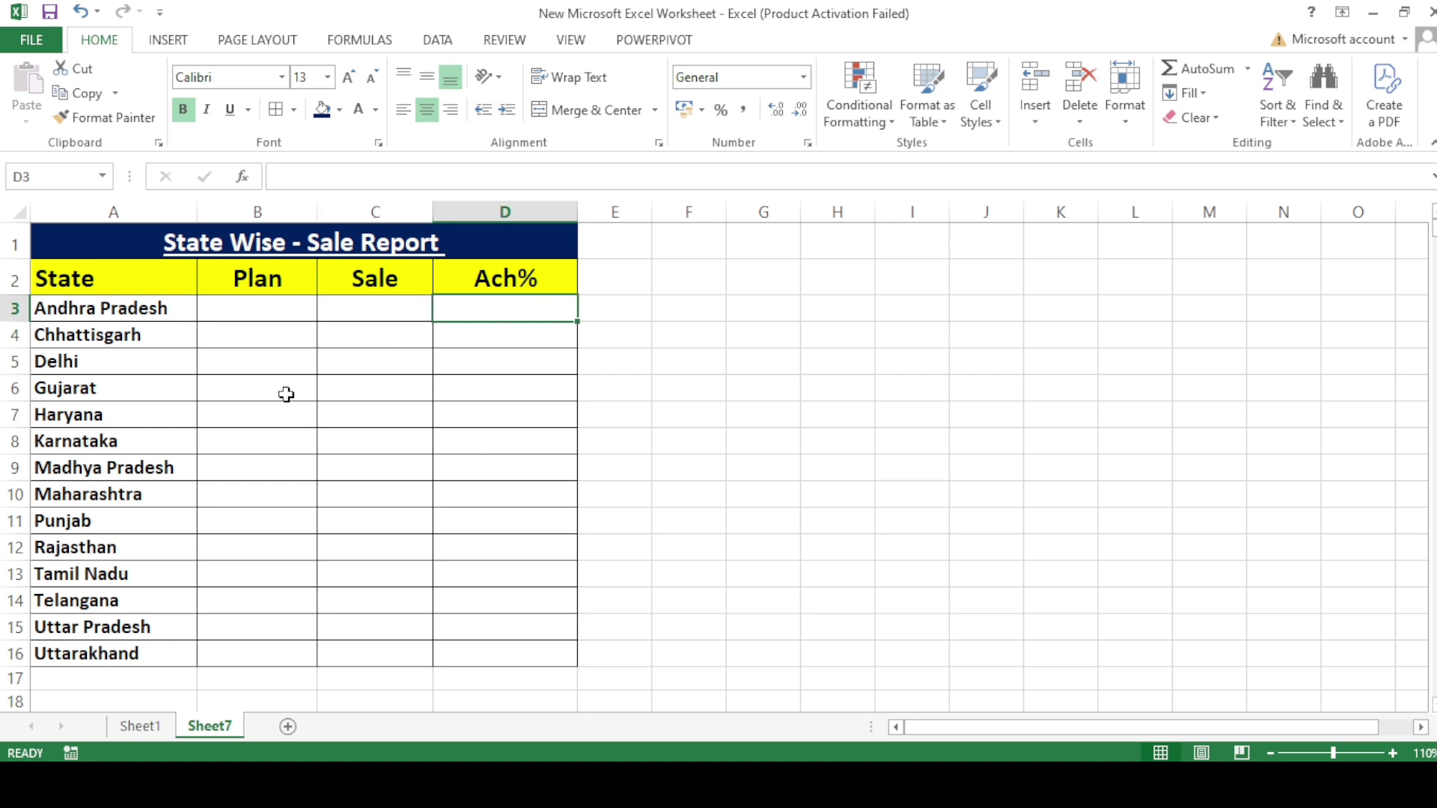
# Start a SUMIF formula in Plan cell B3 with Sheet1's State column as the absolute range, Sheet1!$B:$B.
pyautogui.click(271, 310)
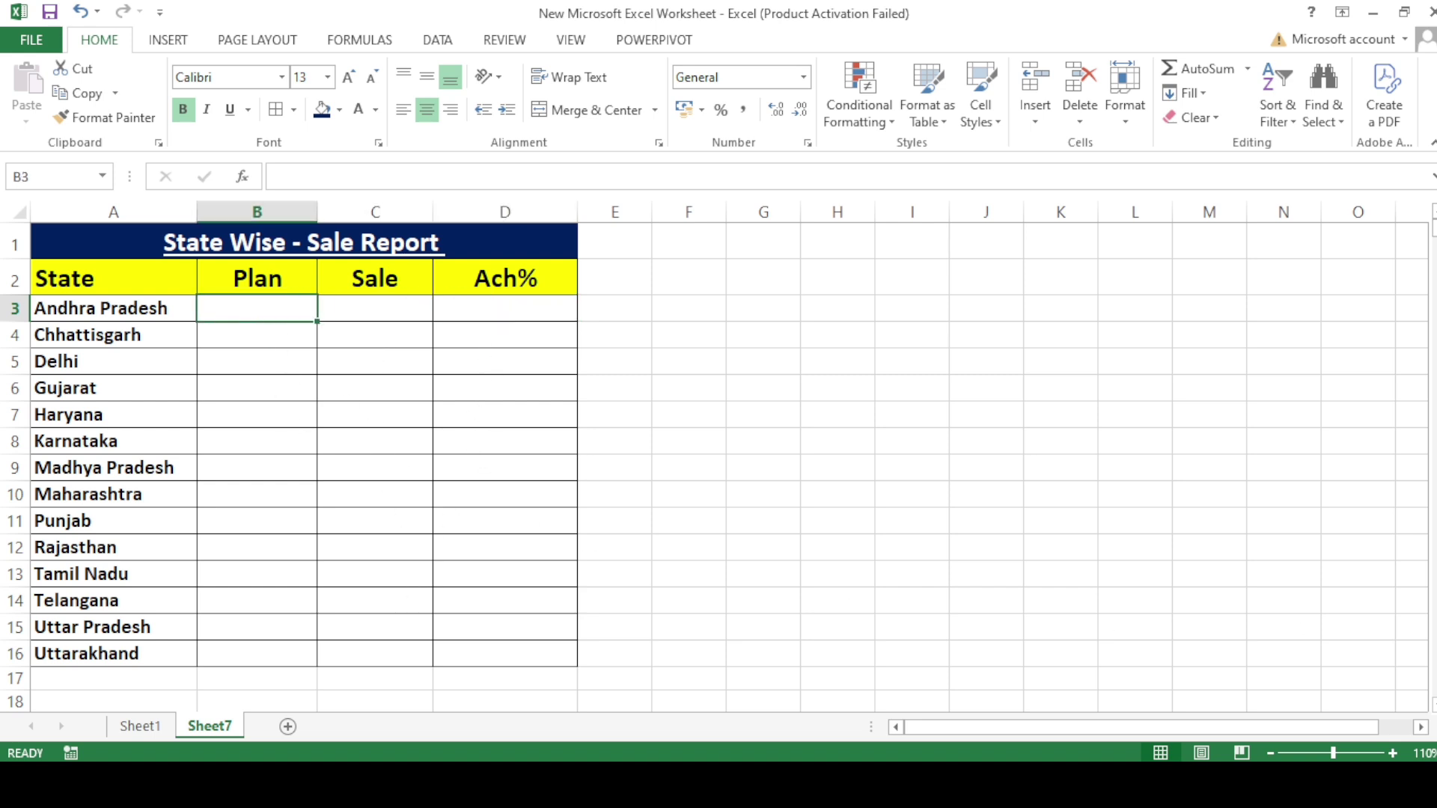
pyautogui.write('=')
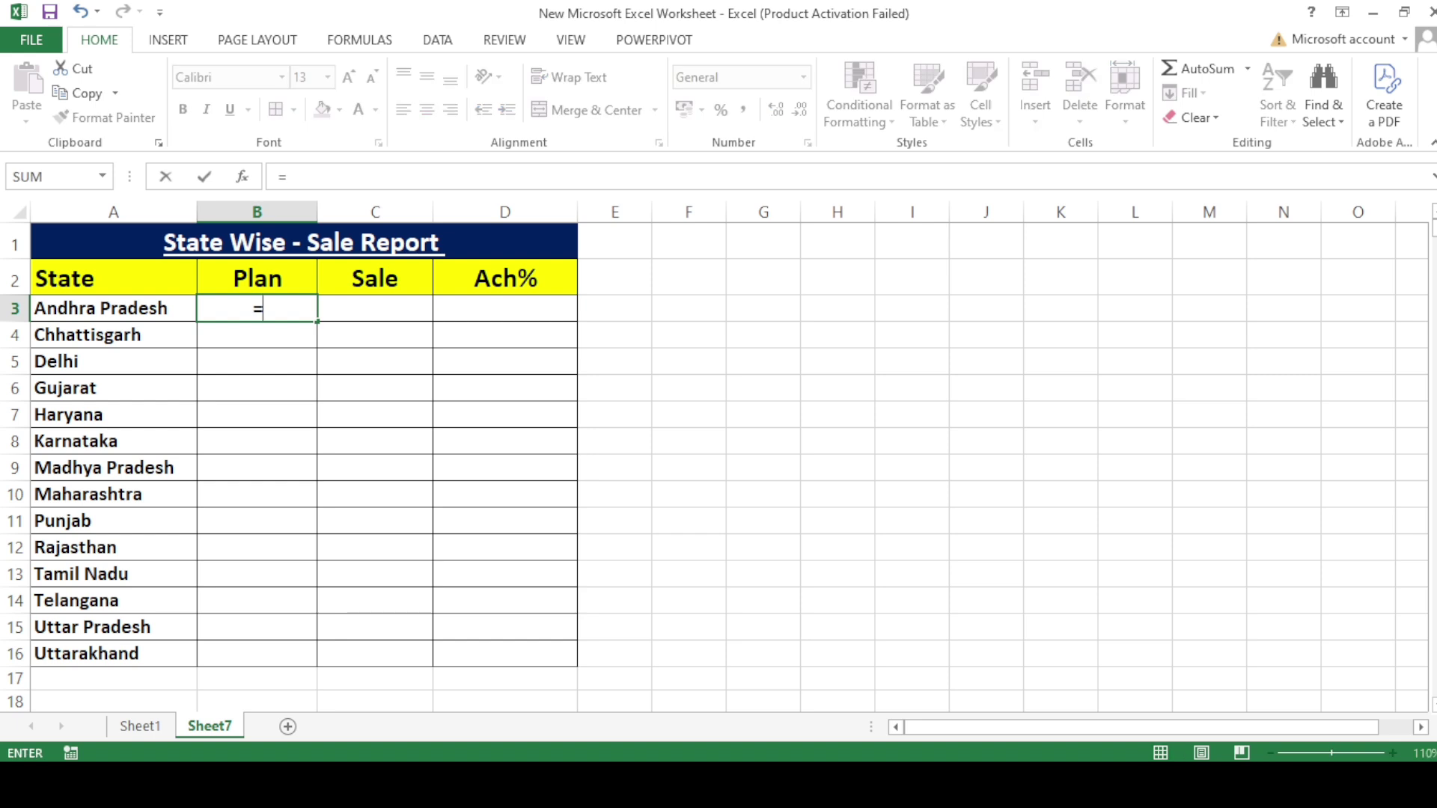
pyautogui.write('su')
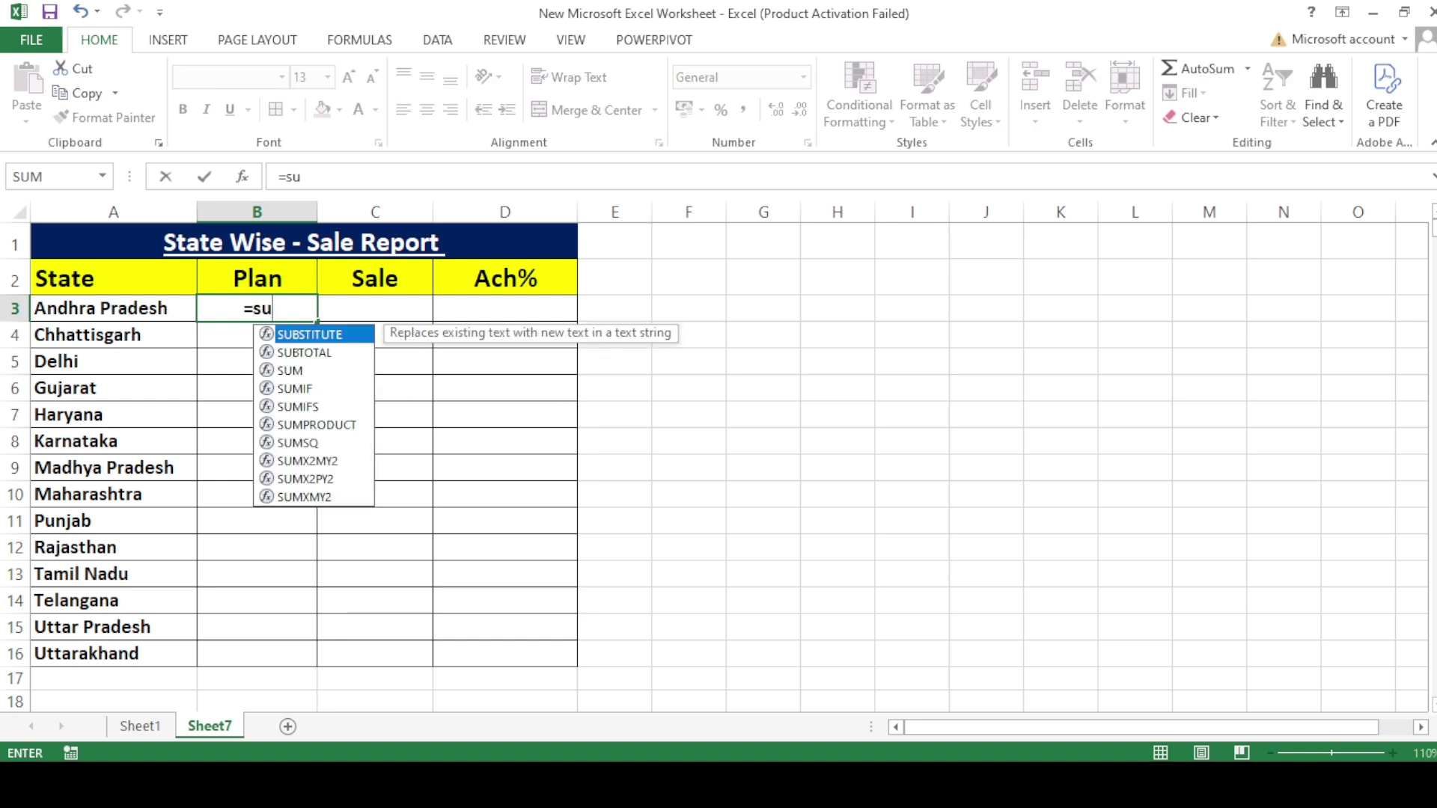
pyautogui.write('mi')
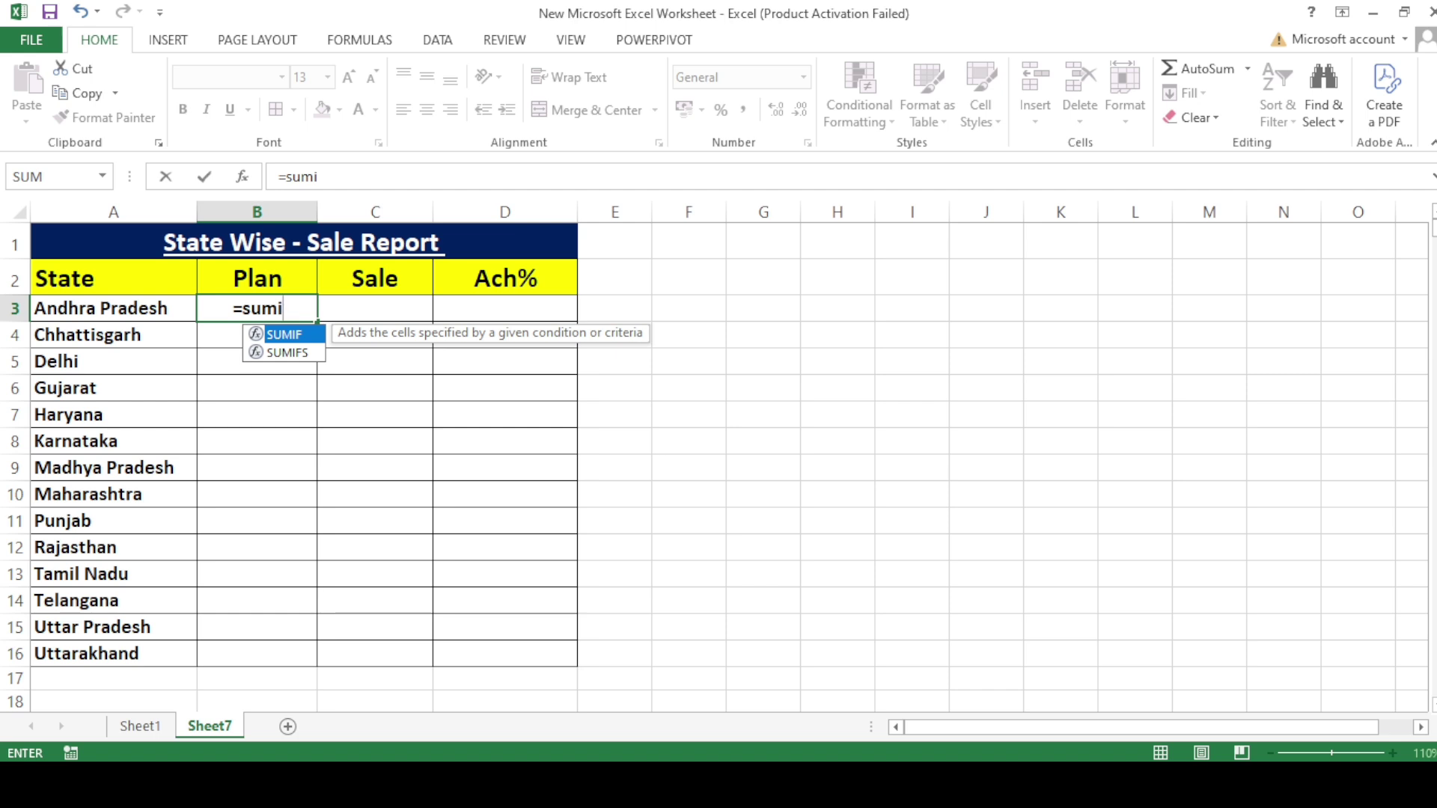
pyautogui.press('Down')
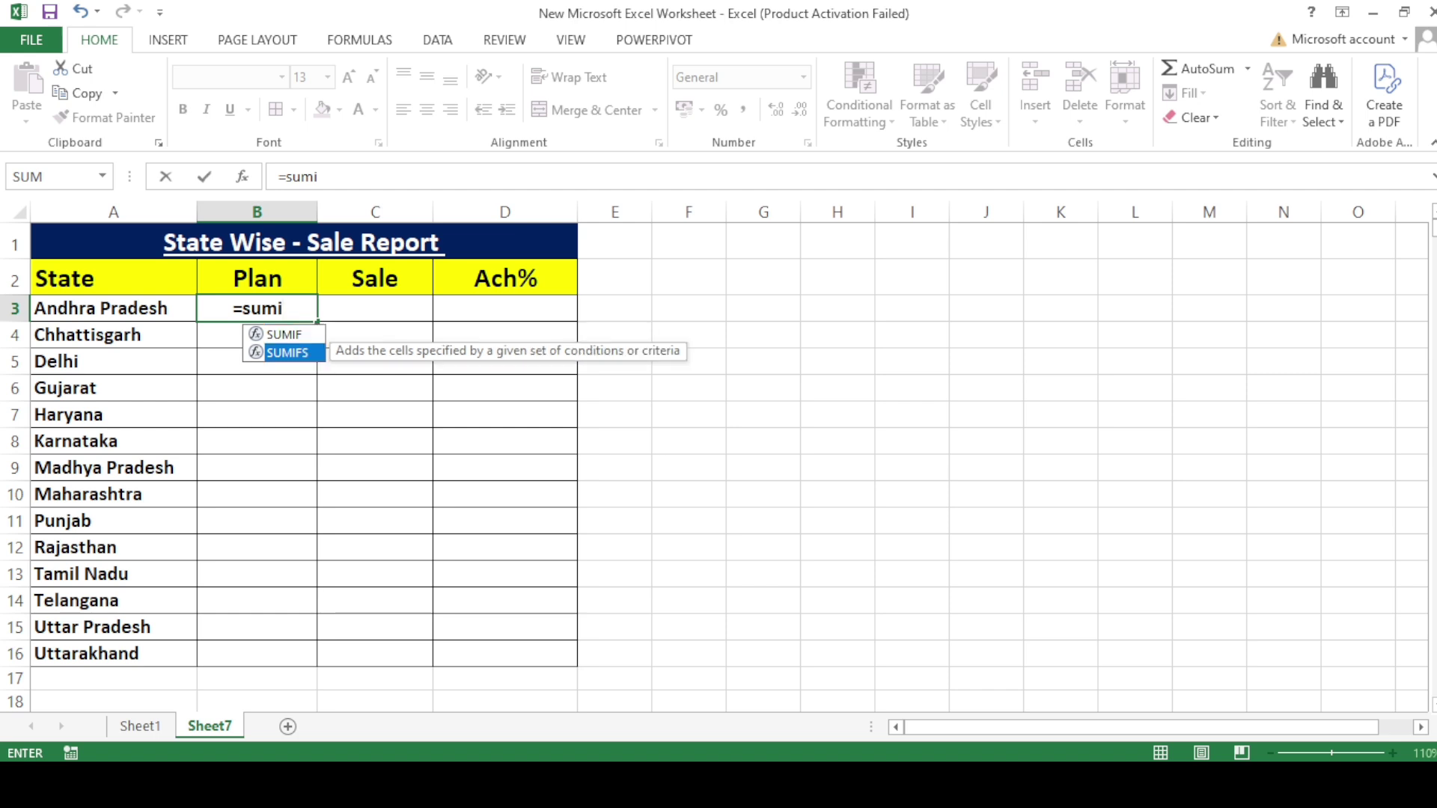
pyautogui.press('Up')
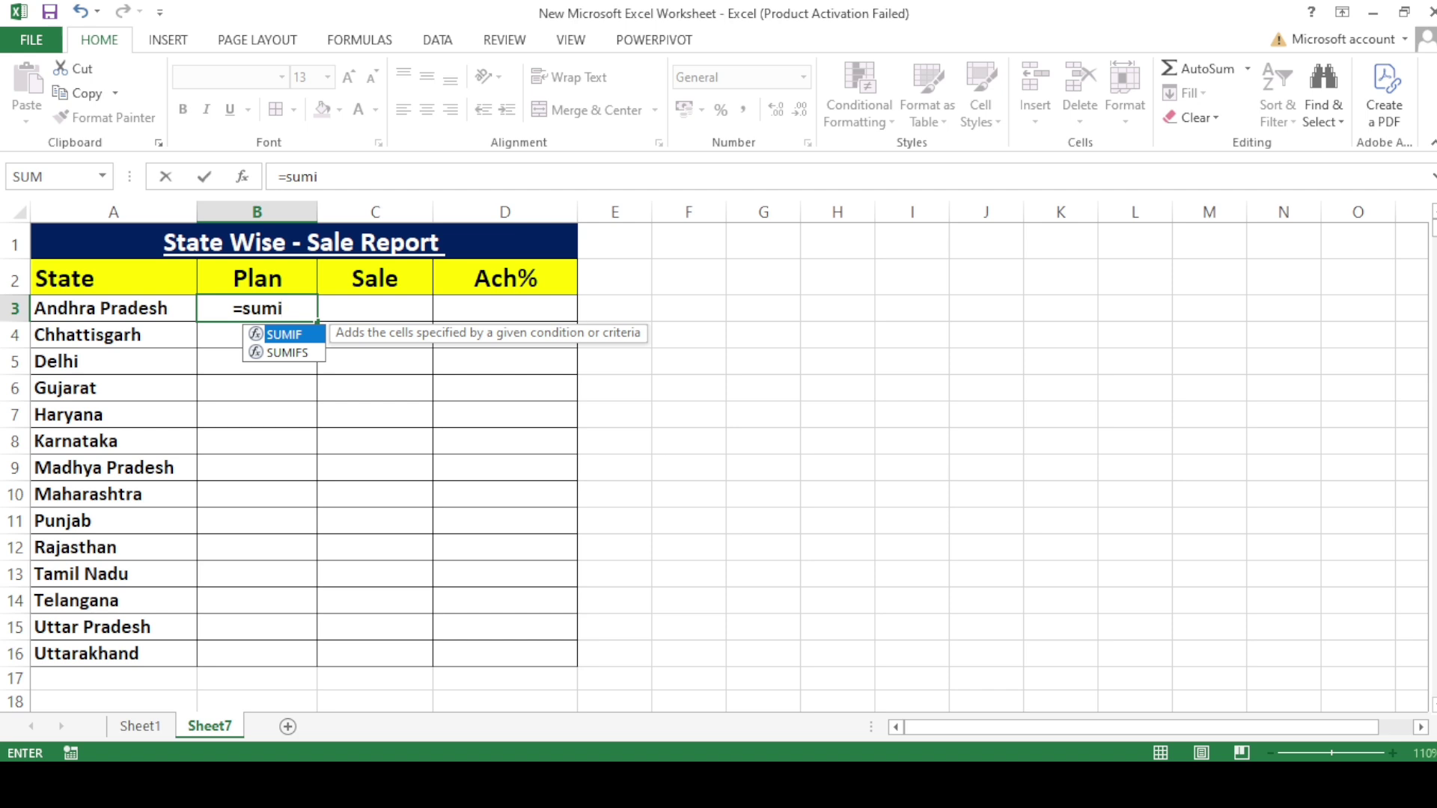
pyautogui.press('Tab')
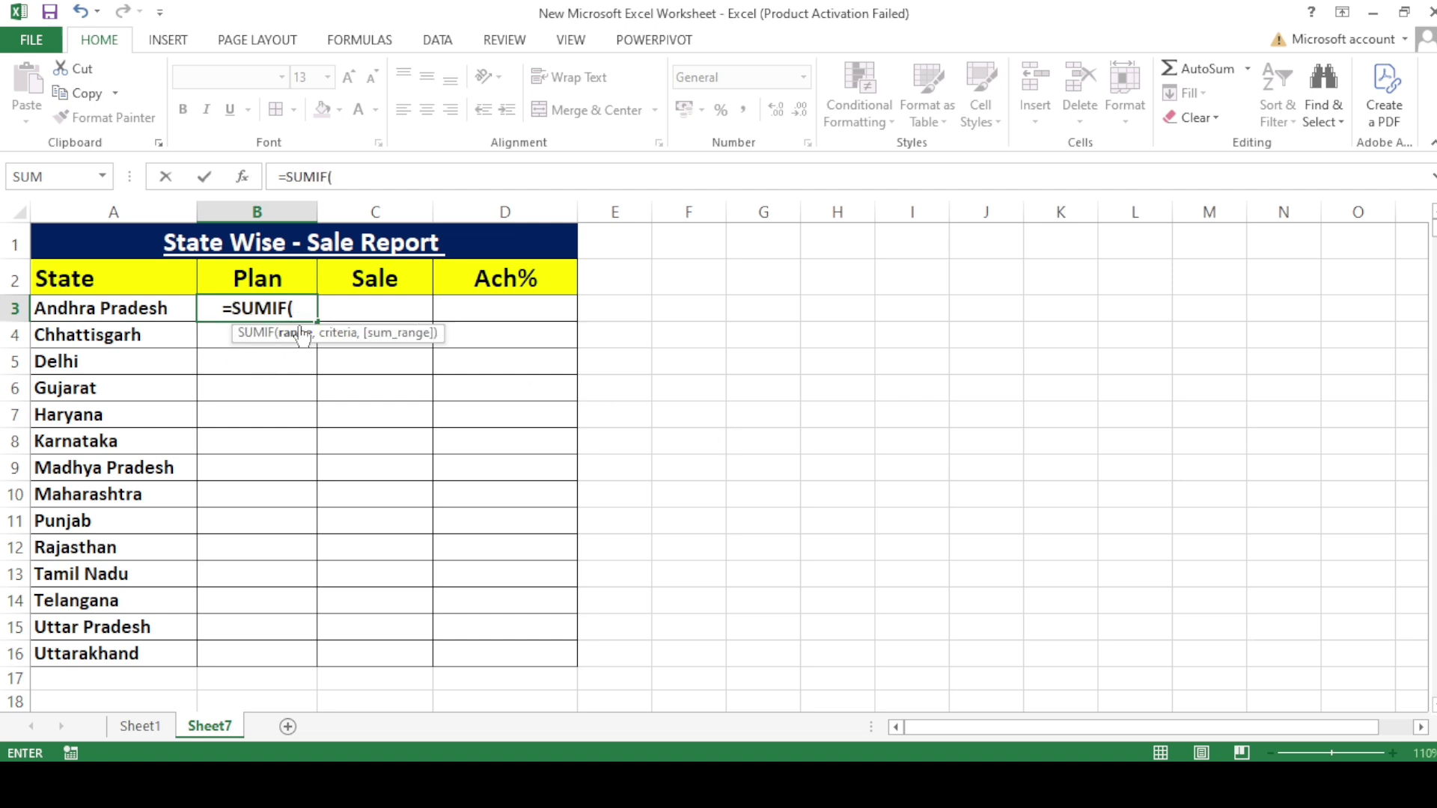
pyautogui.click(140, 726)
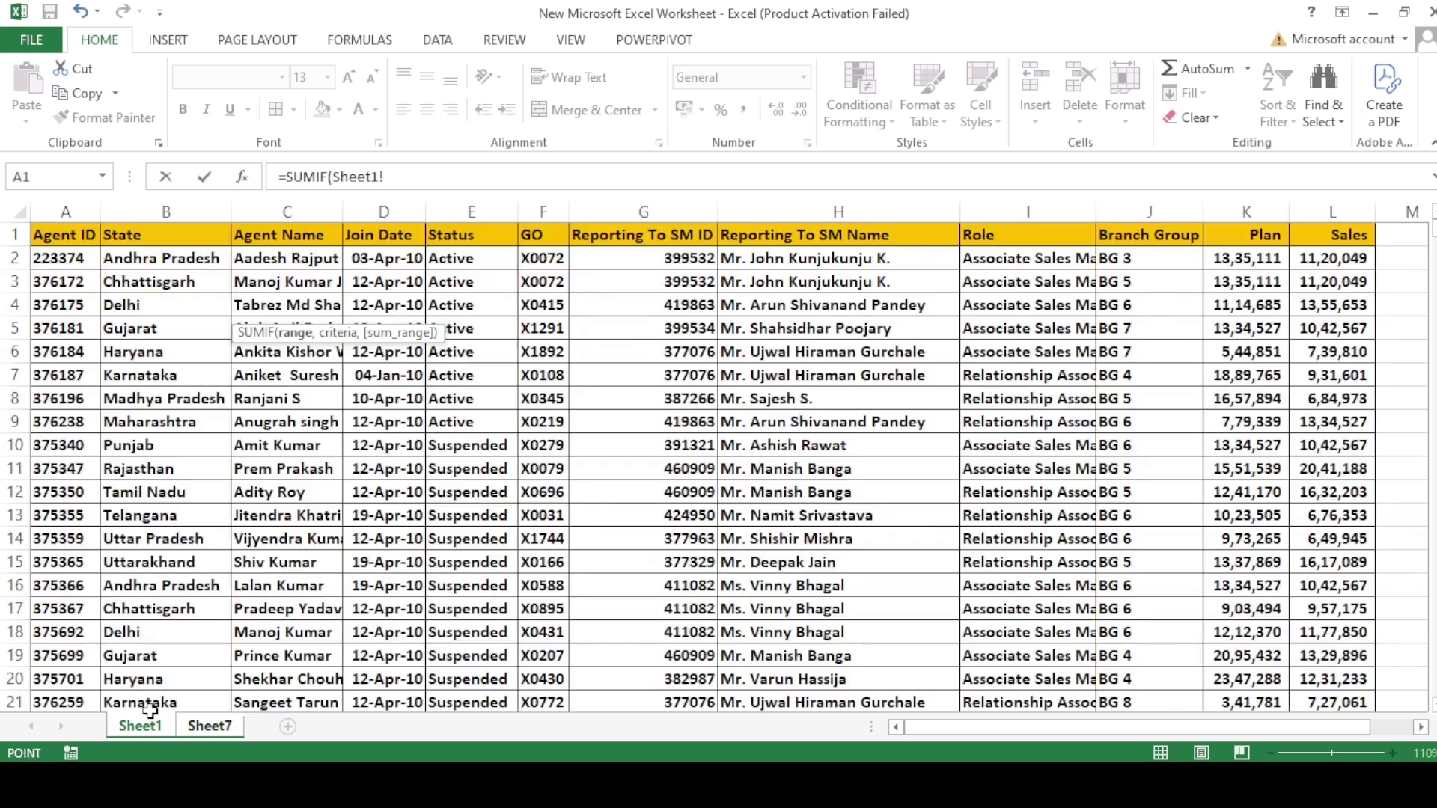
pyautogui.click(171, 215)
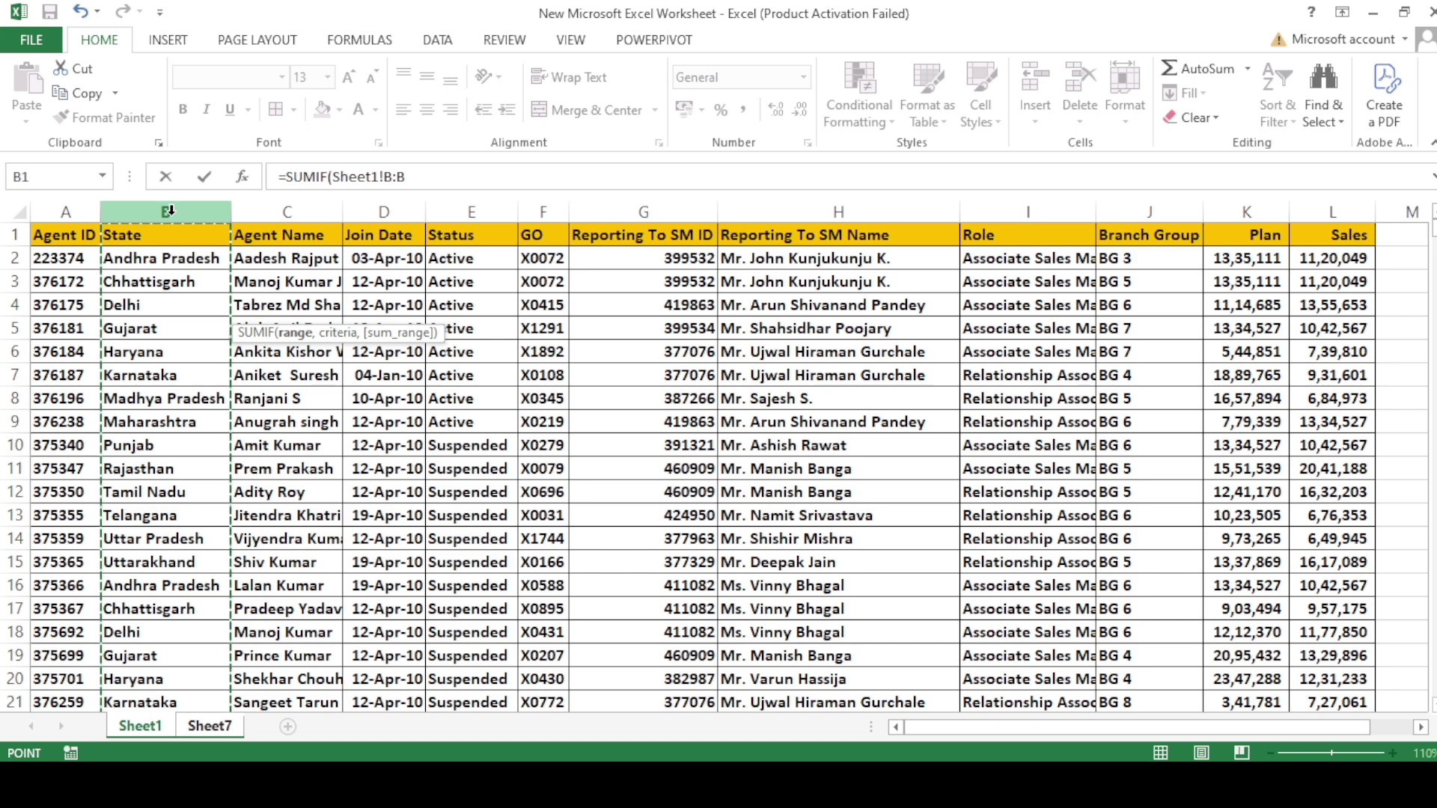
pyautogui.press('F4')
pyautogui.write(',')
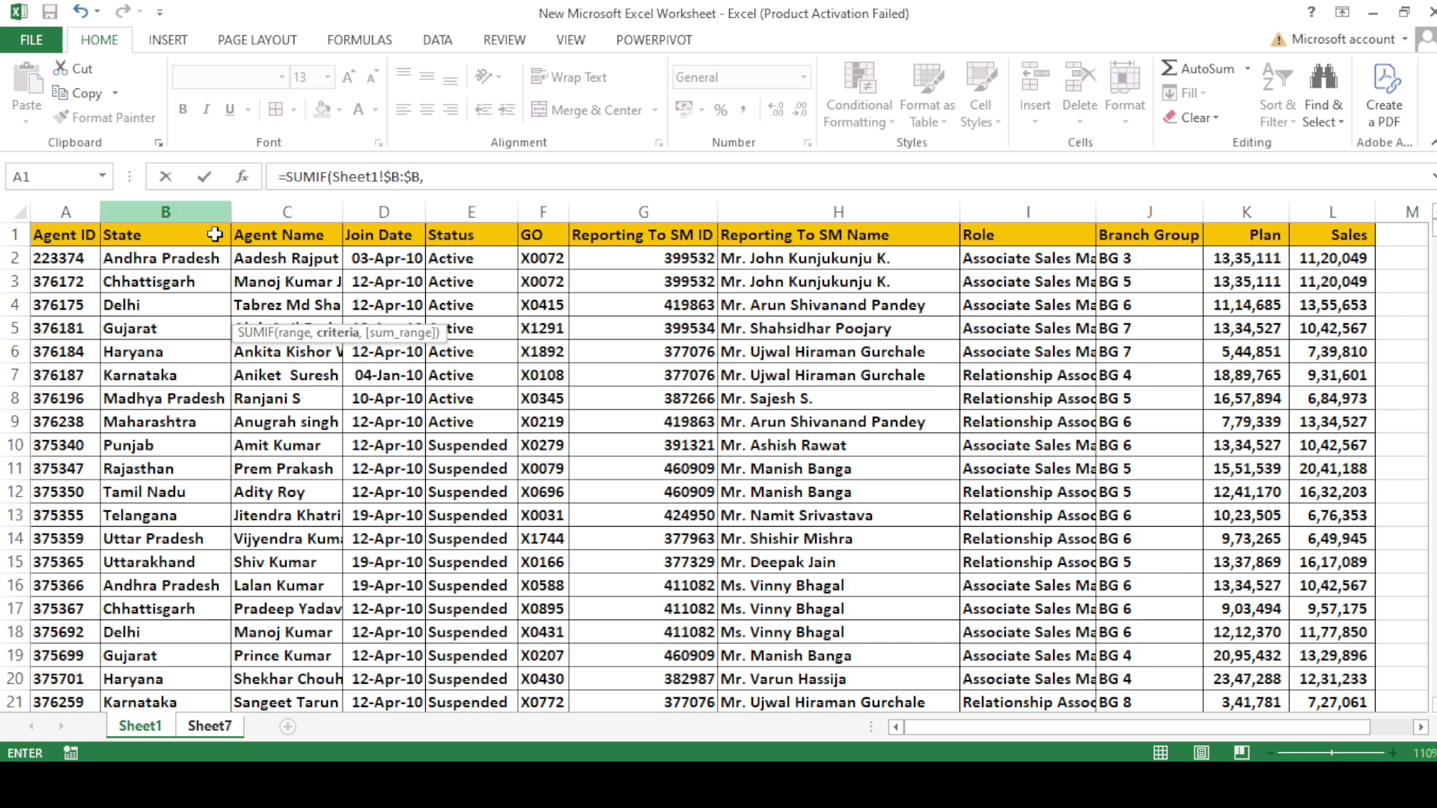
# Add the state in A3 of Sheet7 as the SUMIF criteria, locking only its column as Sheet7!$A3.
pyautogui.click(210, 726)
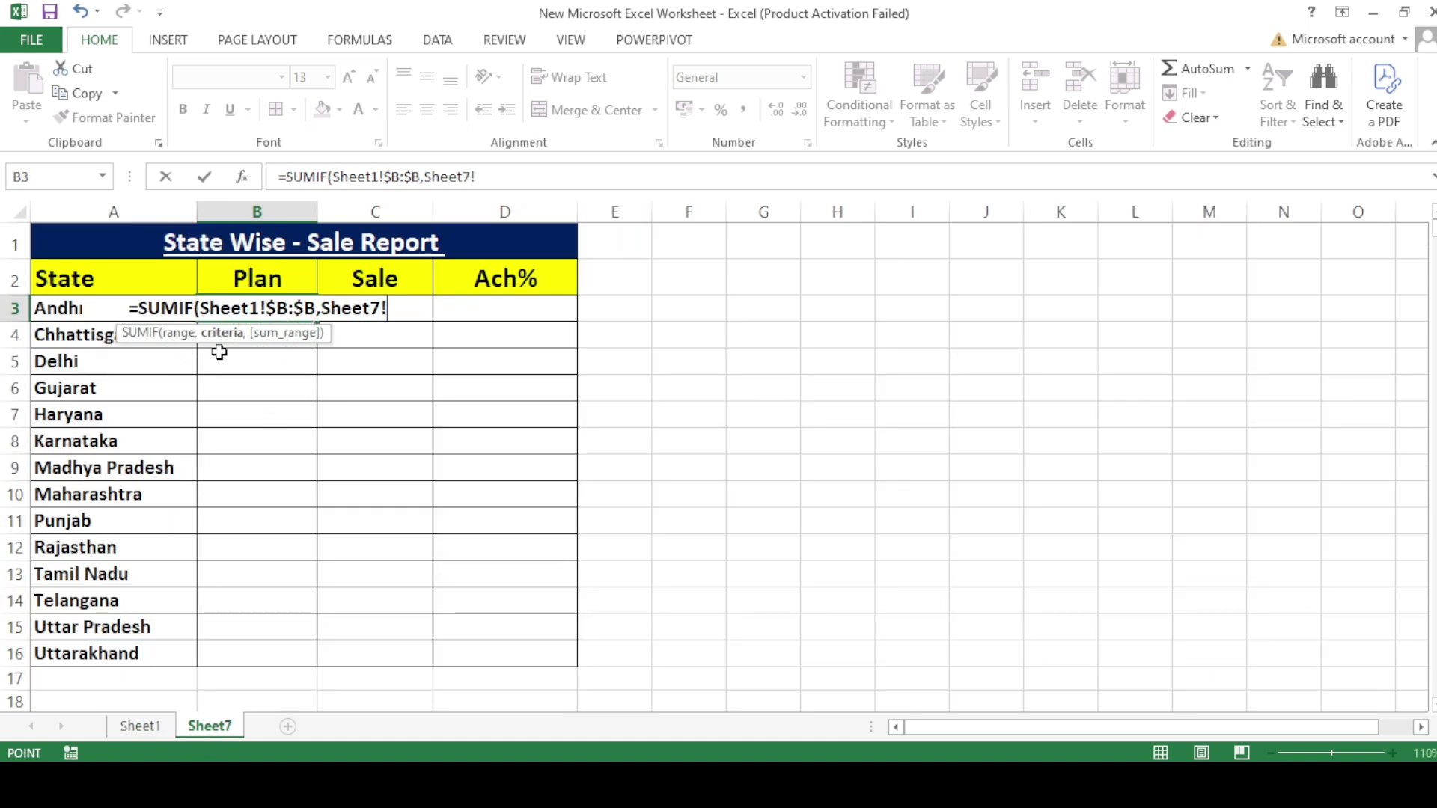
pyautogui.click(63, 305)
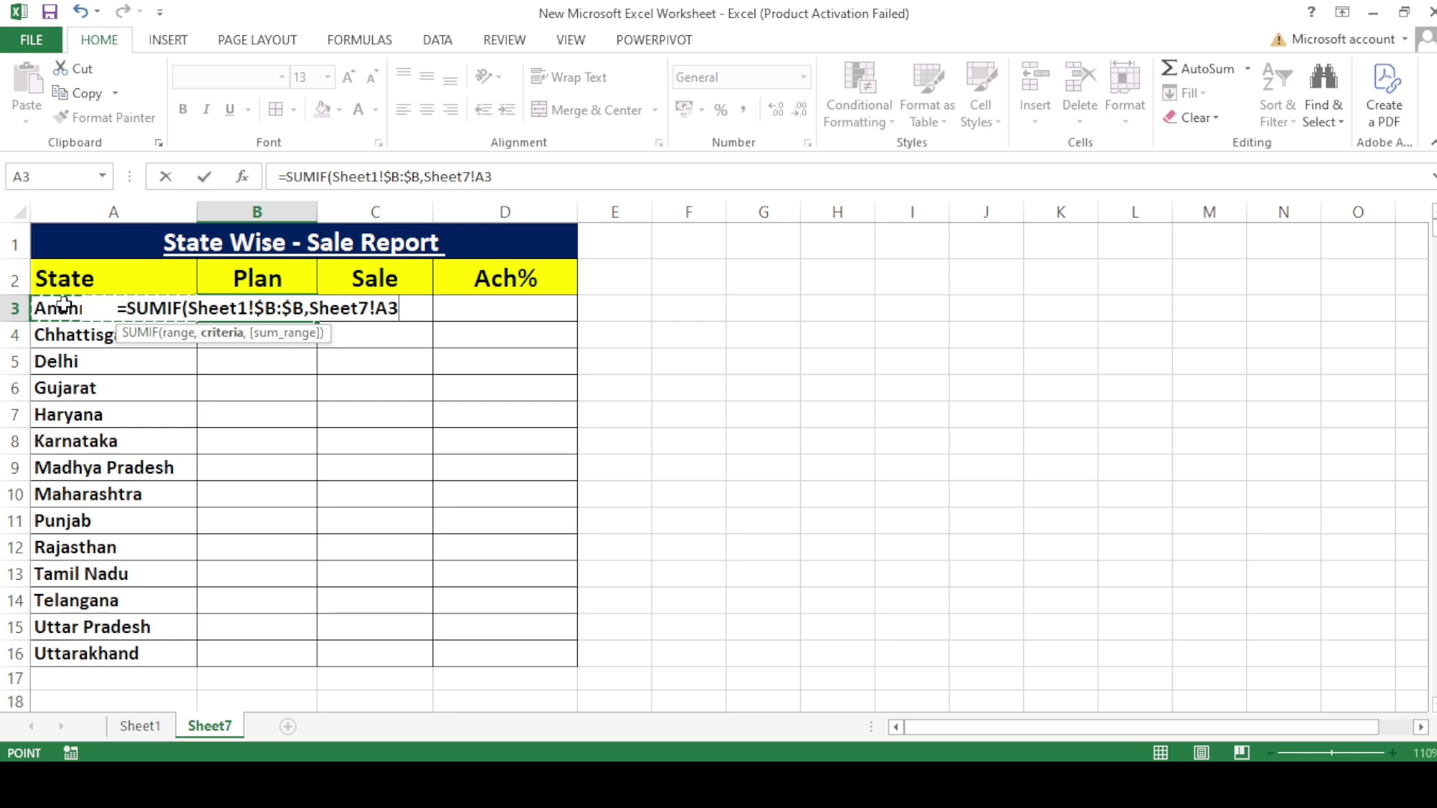
pyautogui.press('F4')
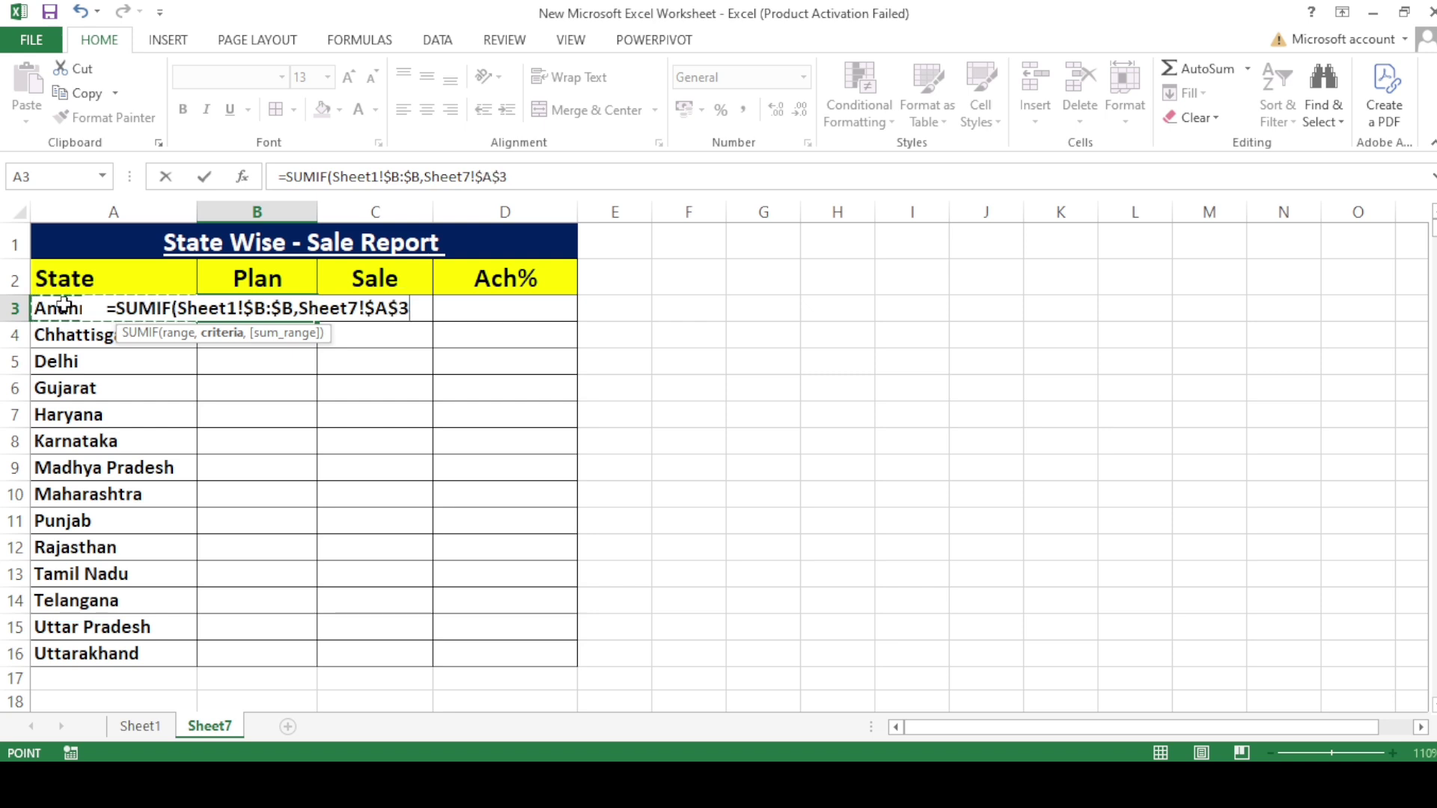
pyautogui.press('F4')
pyautogui.press('F4')
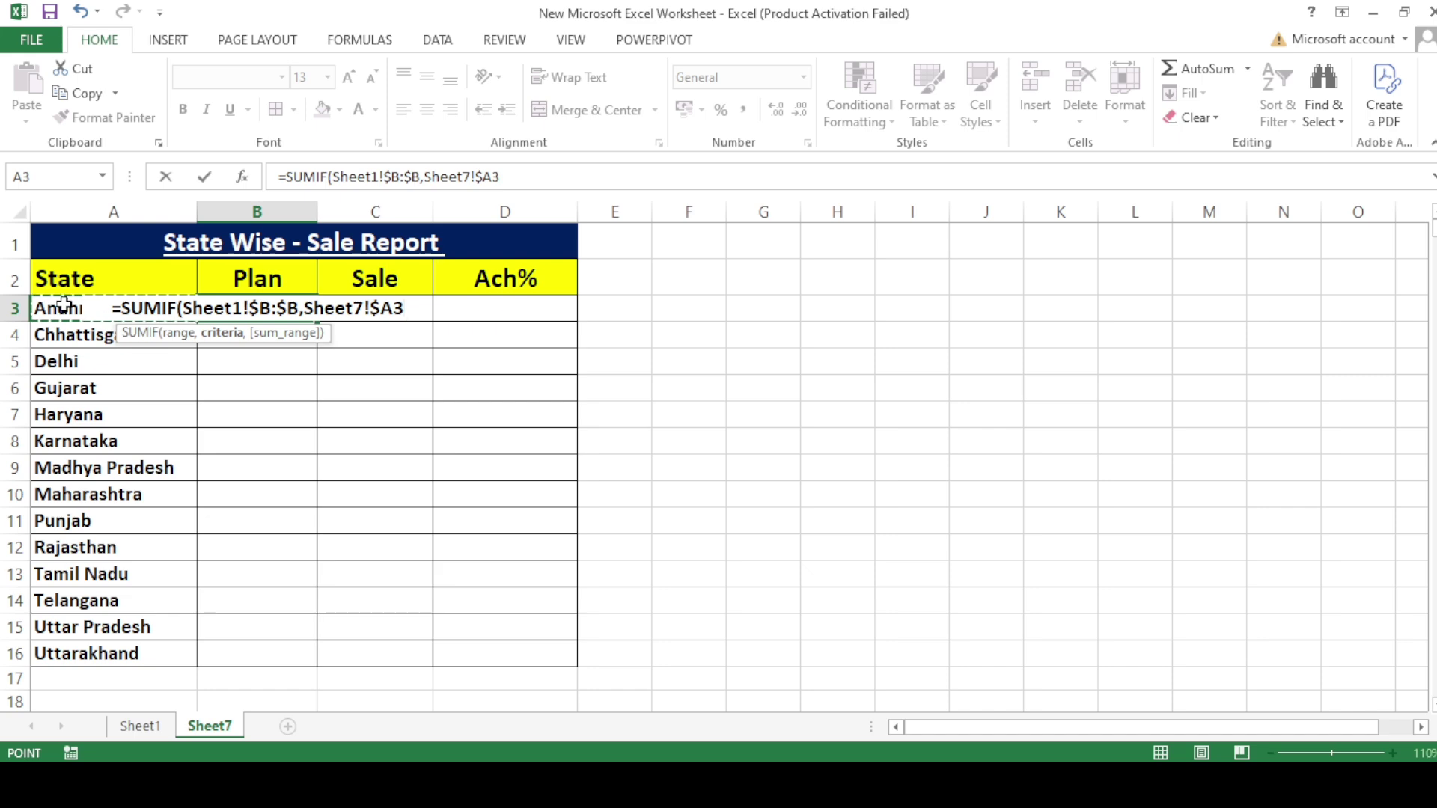
pyautogui.write(',')
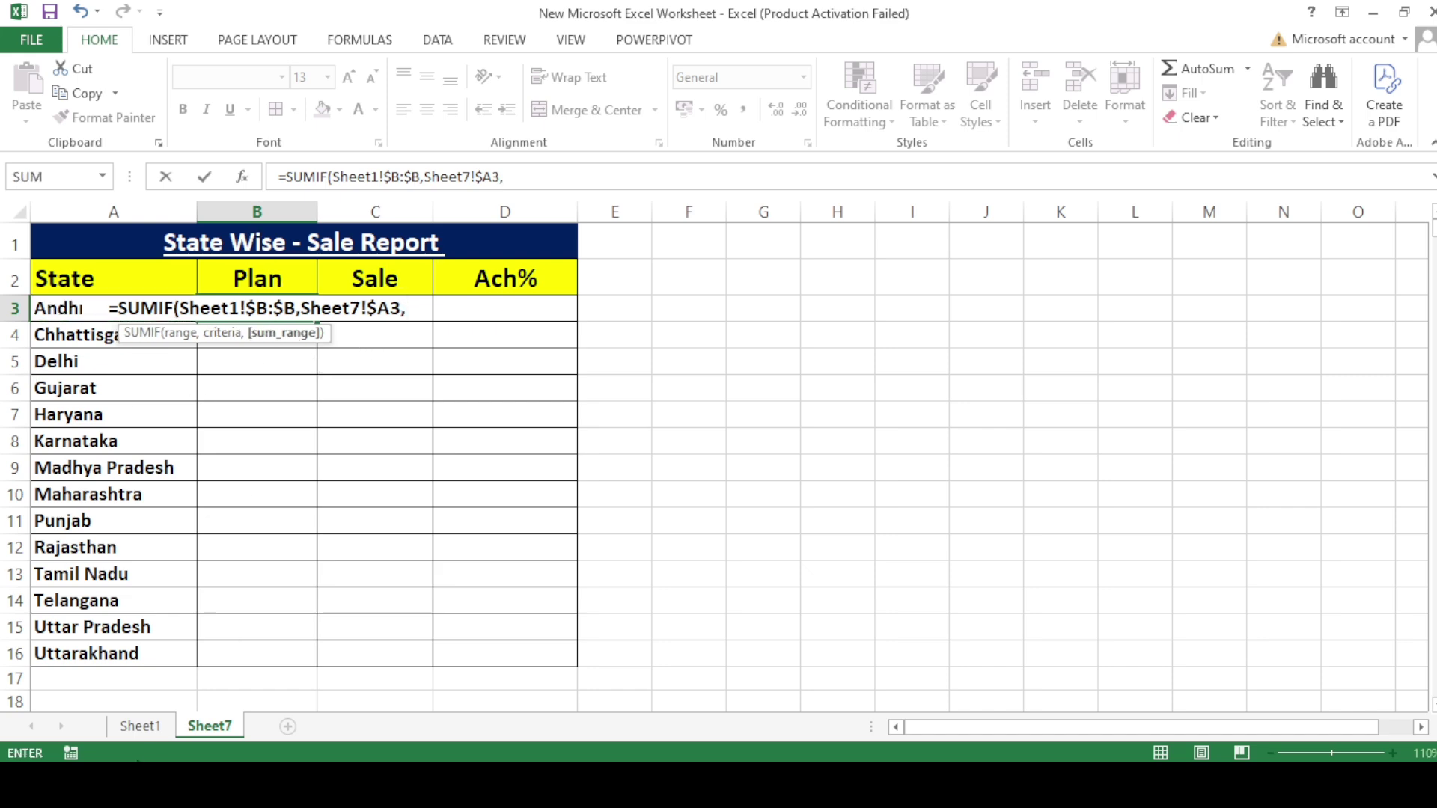
# Complete the SUMIF formula in B3 with Sheet1's Plan column as the absolute sum range, Sheet1!$K:$K.
pyautogui.click(140, 726)
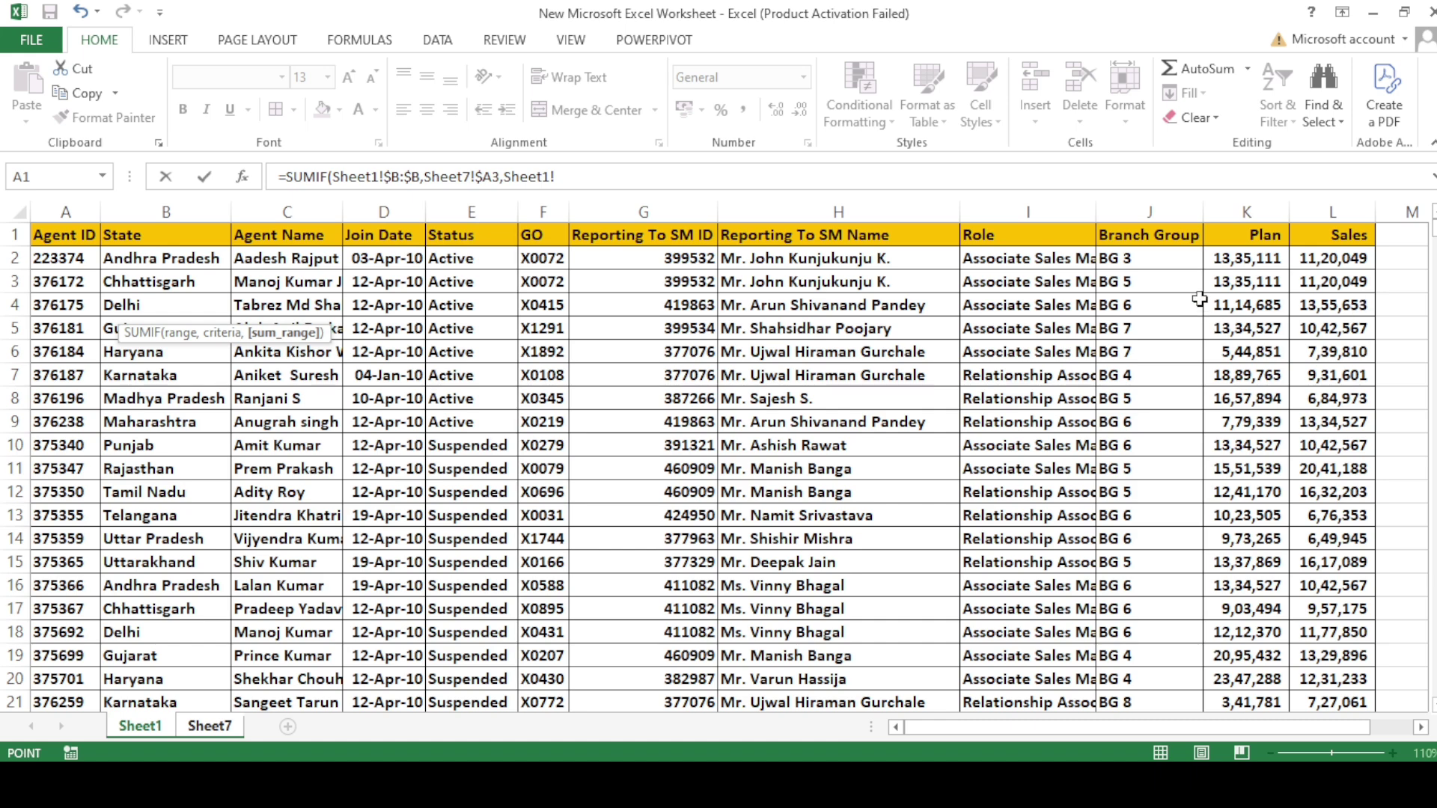
pyautogui.click(1249, 206)
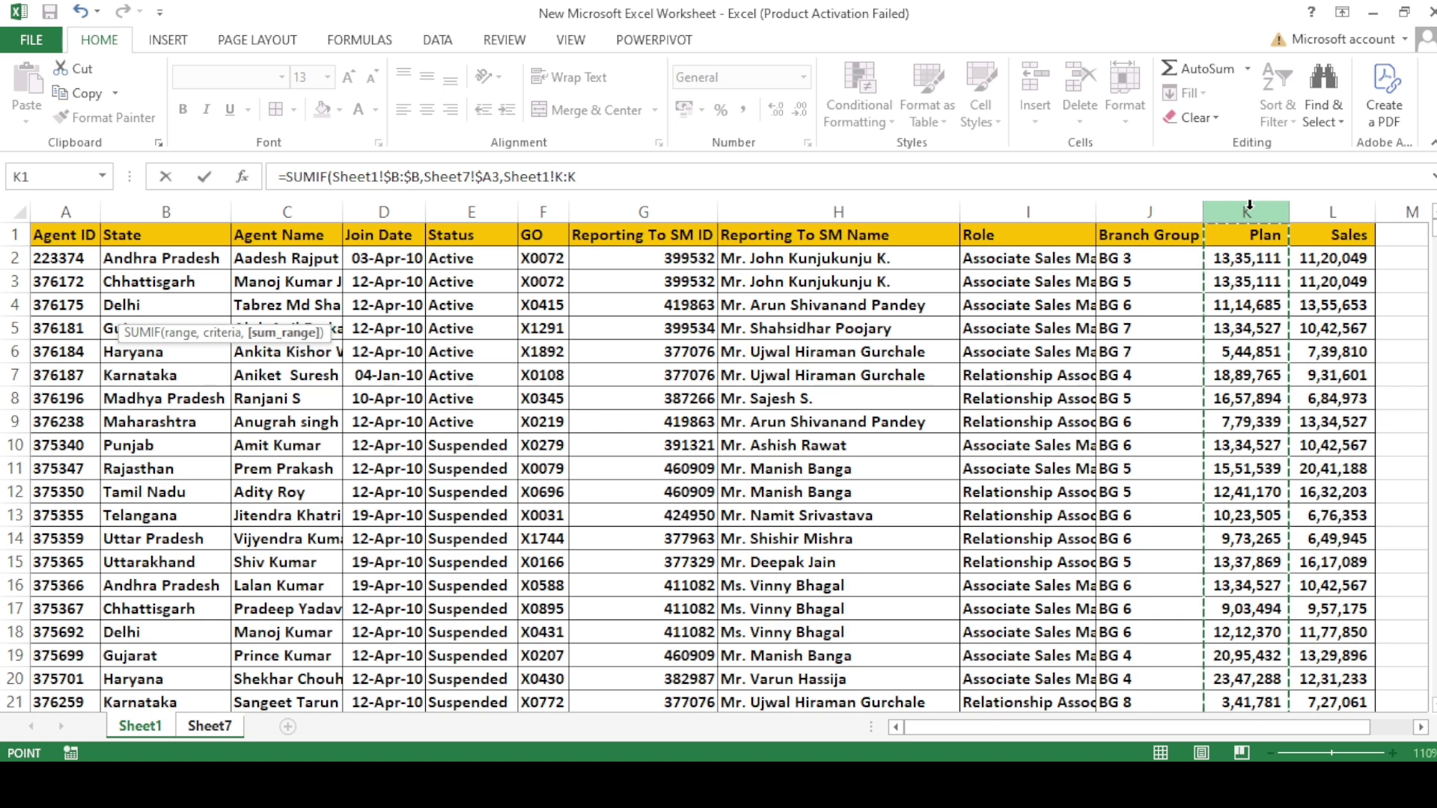
pyautogui.press('F4')
pyautogui.write(')')
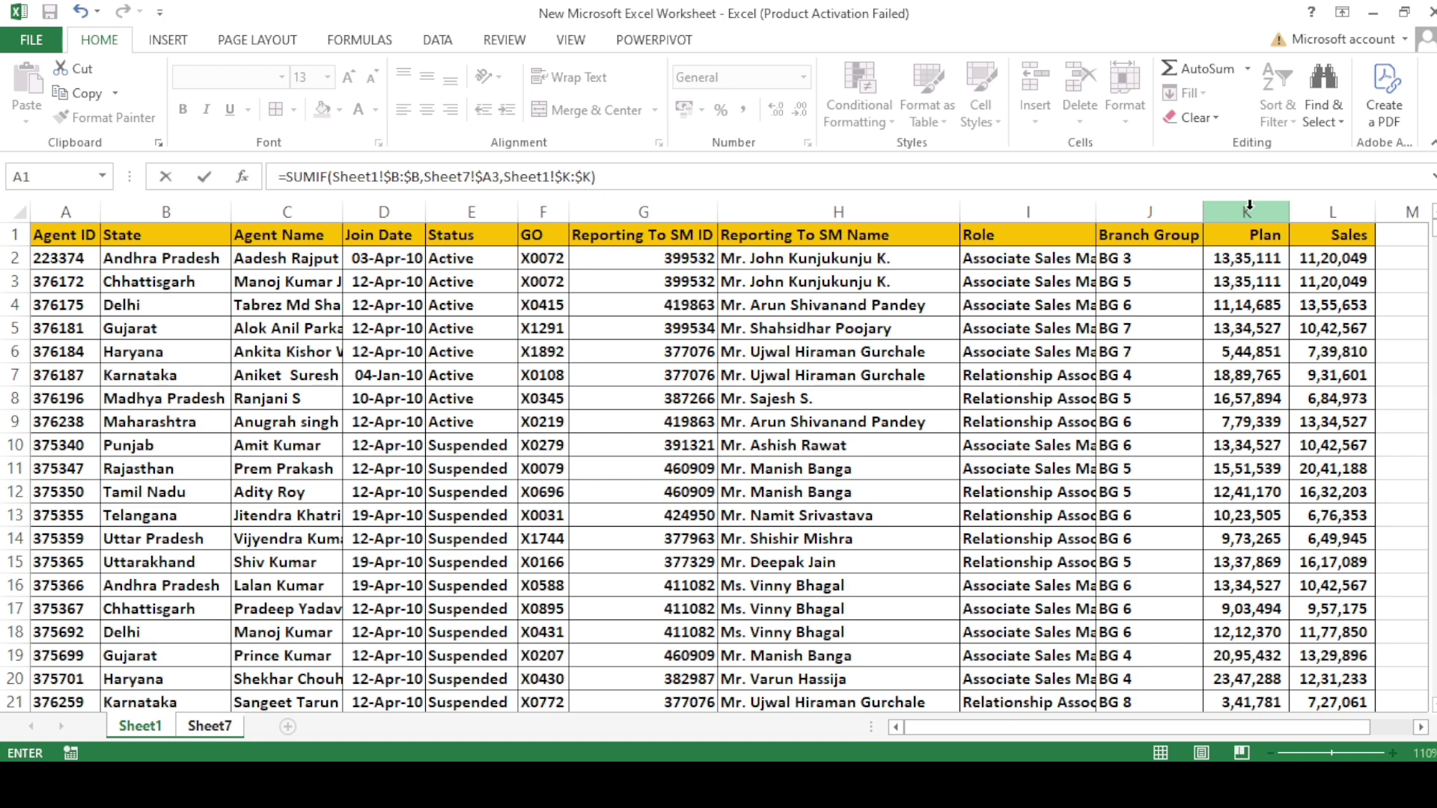
pyautogui.press('Return')
pyautogui.press('Up')
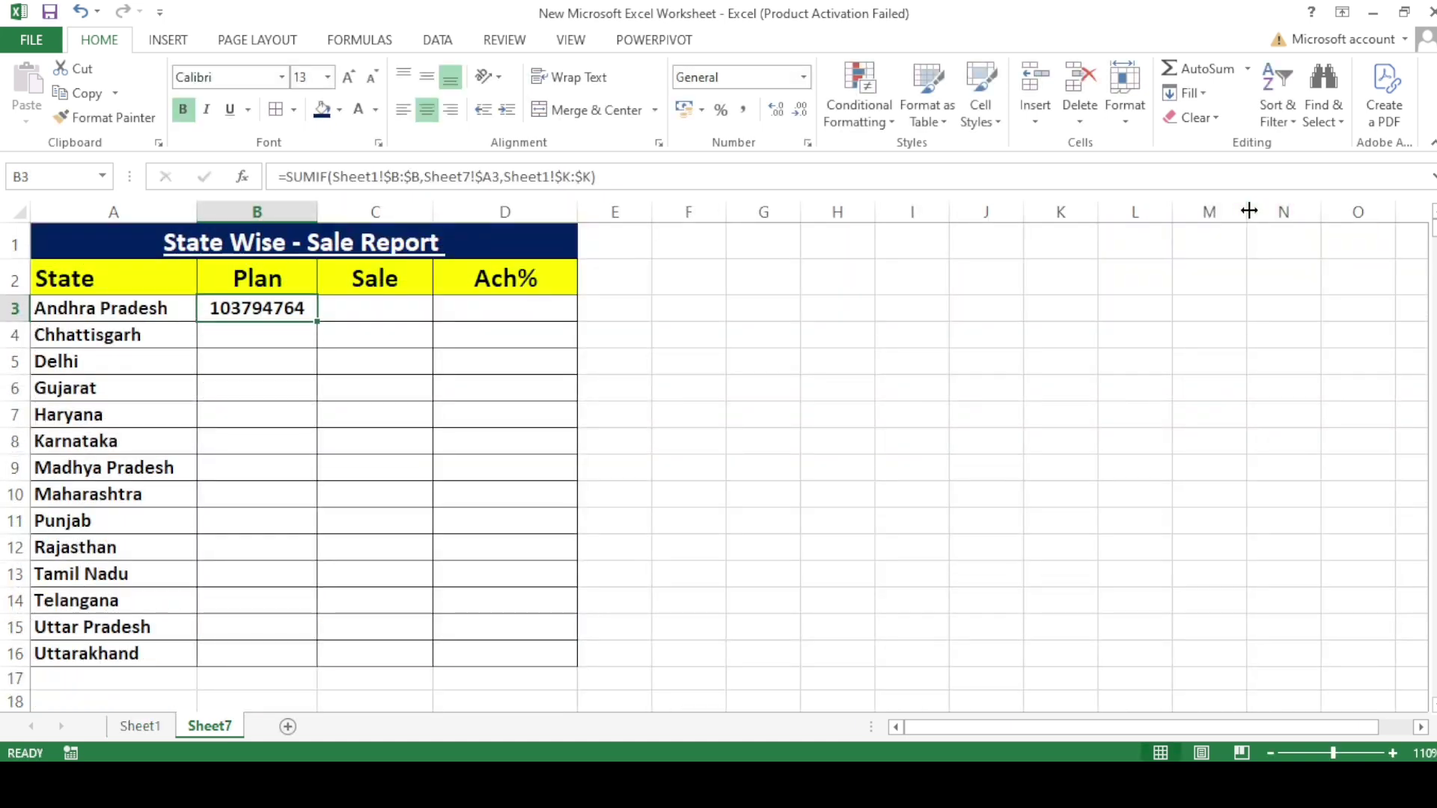
pyautogui.press('Left')
pyautogui.press('Right')
pyautogui.press('Left')
pyautogui.press('Right')
pyautogui.press('Left')
pyautogui.press('Right')
pyautogui.click(278, 339)
# Append /10^7 to the SUMIF formula in B3 to express the Andhra Pradesh plan in crores.
pyautogui.click(273, 313)
pyautogui.press('F2')
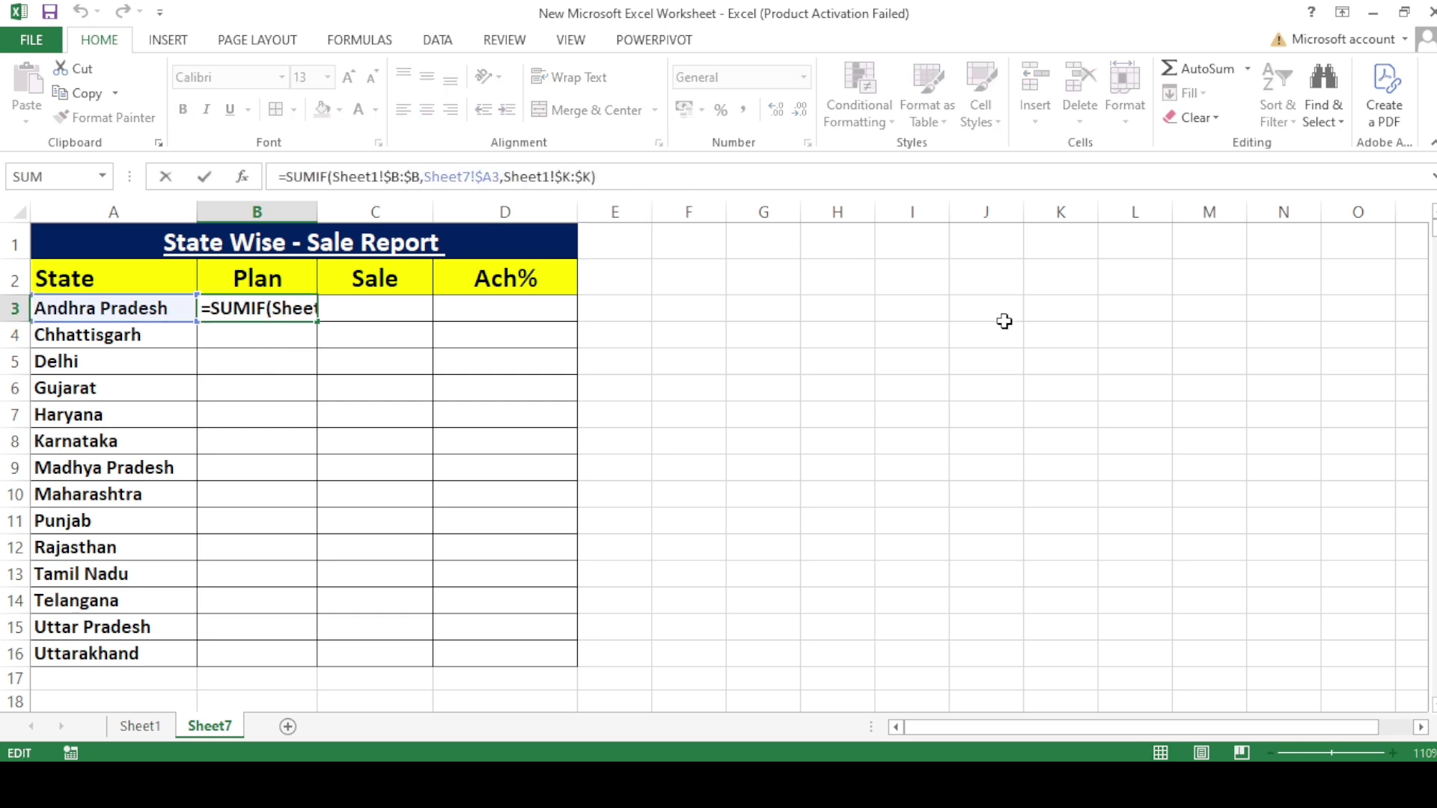
pyautogui.write('/10')
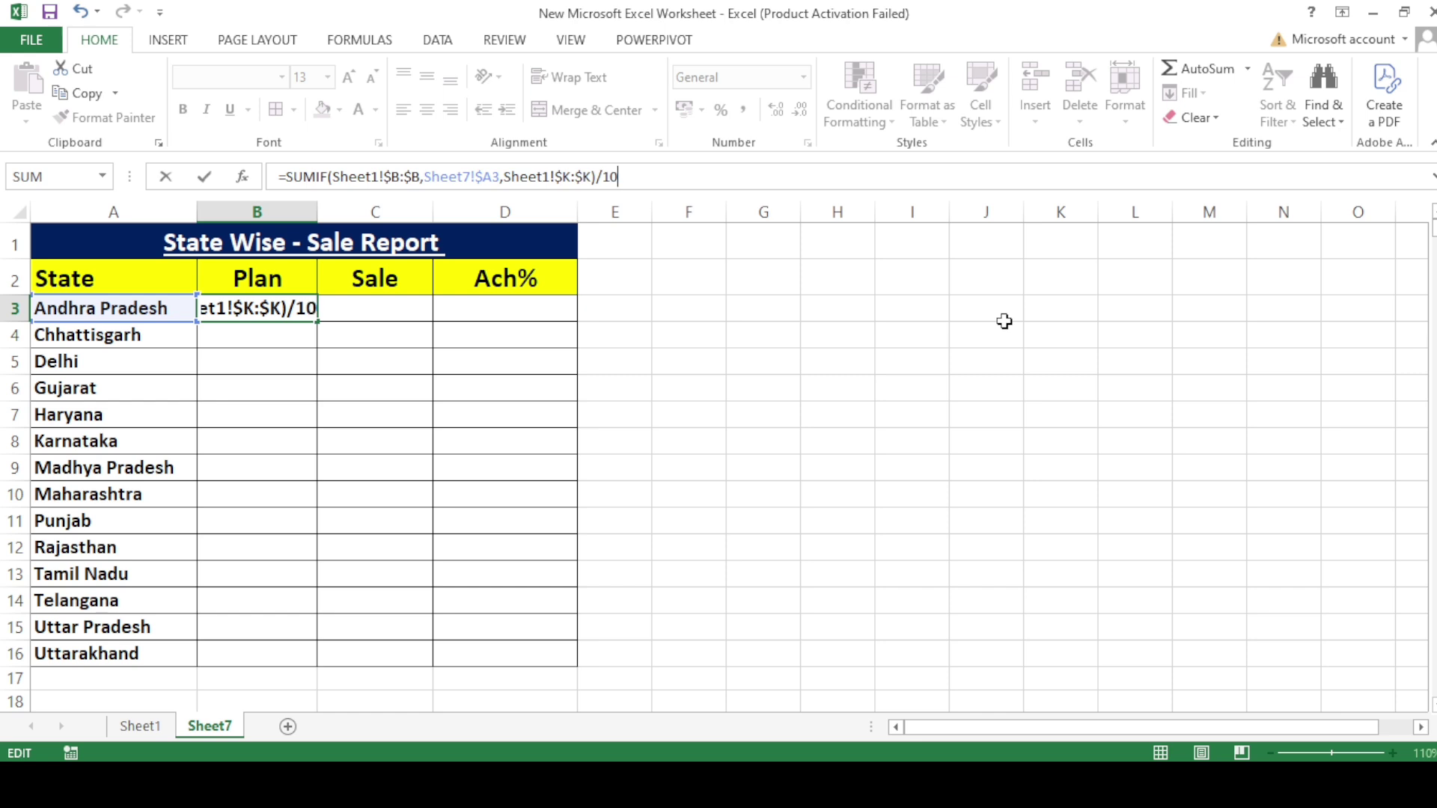
pyautogui.write('^7')
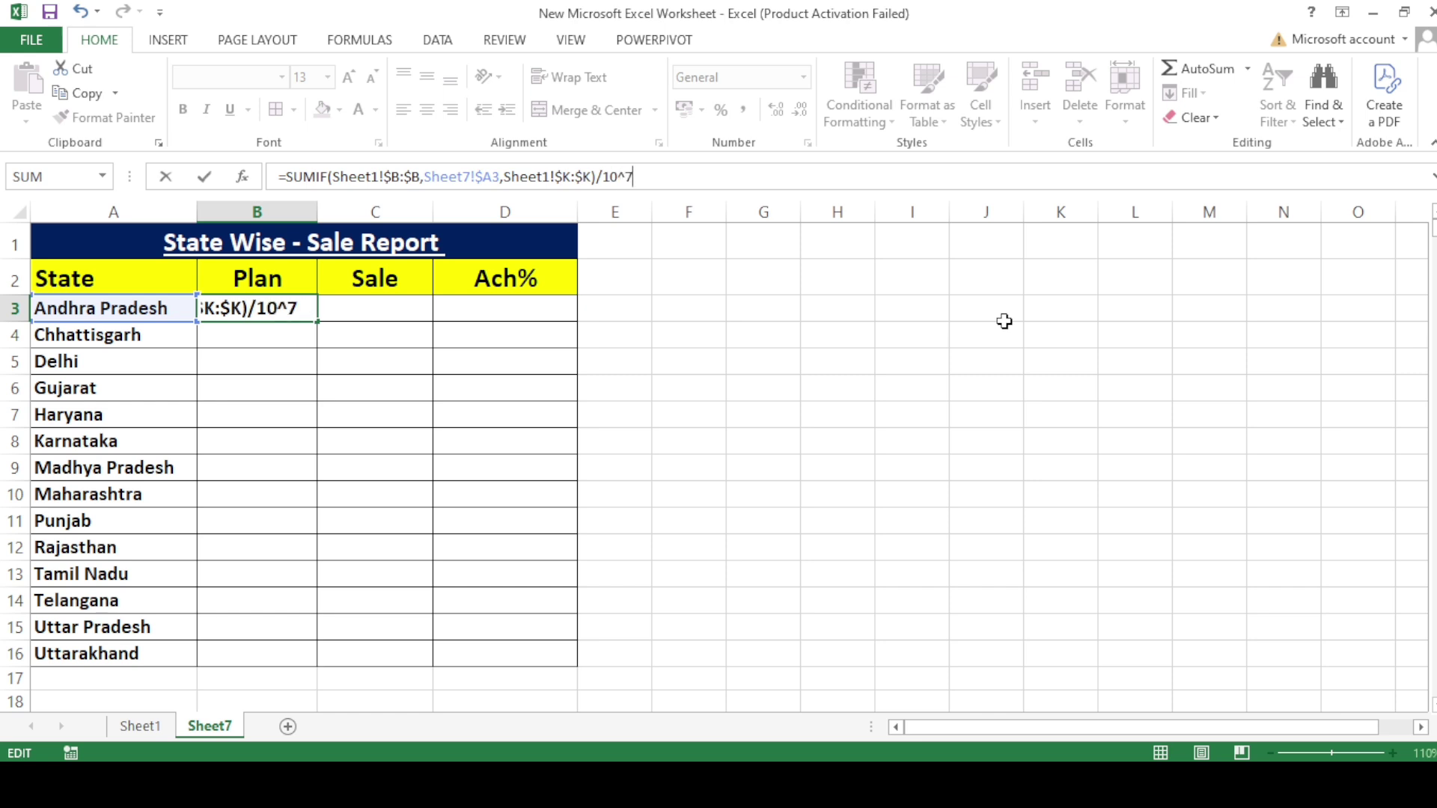
pyautogui.press('BackSpace')
pyautogui.press('BackSpace')
pyautogui.hotkey('ctrl', 'Return')
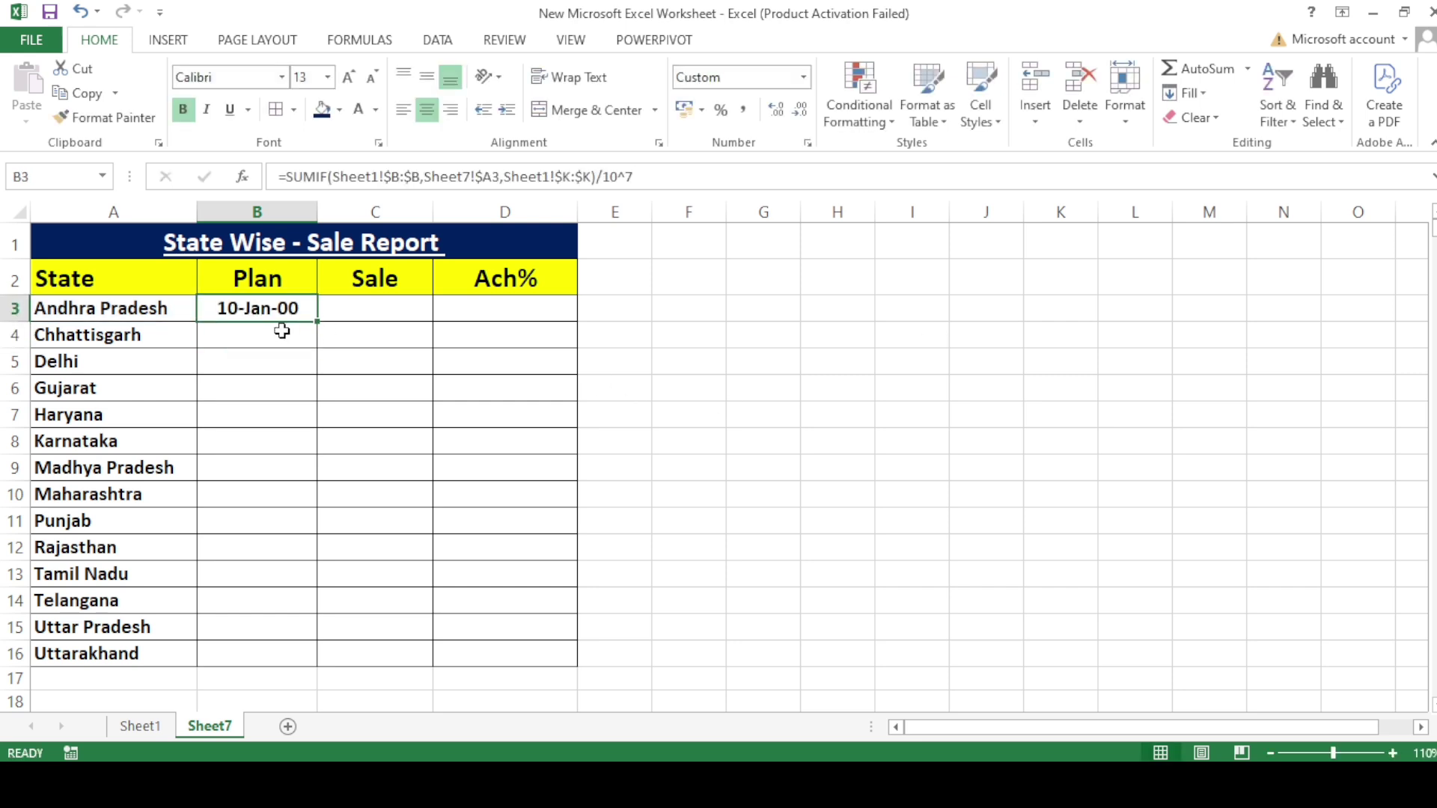
# Apply the Number format to B3 and fill its formula down through B16 for all states.
pyautogui.click(803, 77)
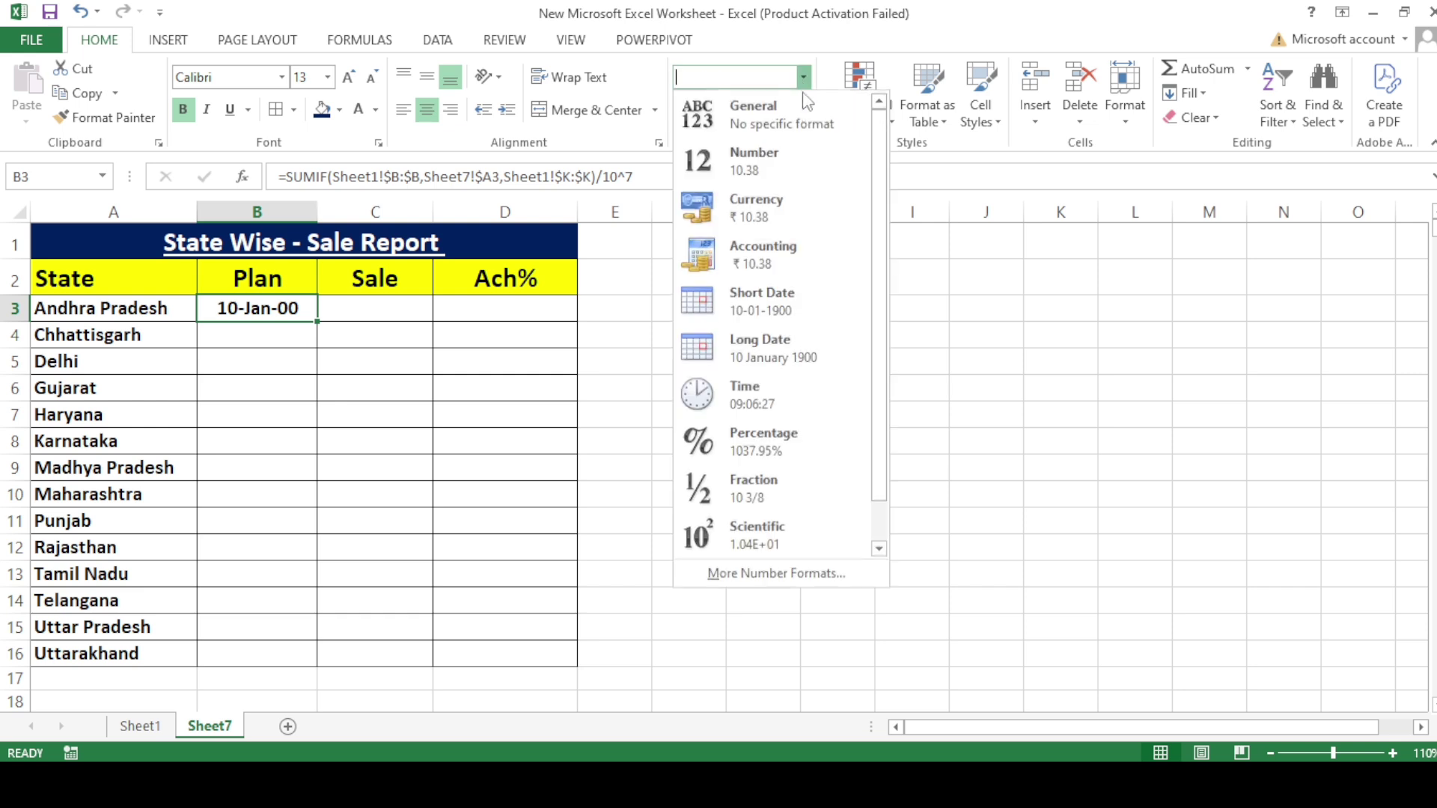
pyautogui.click(757, 162)
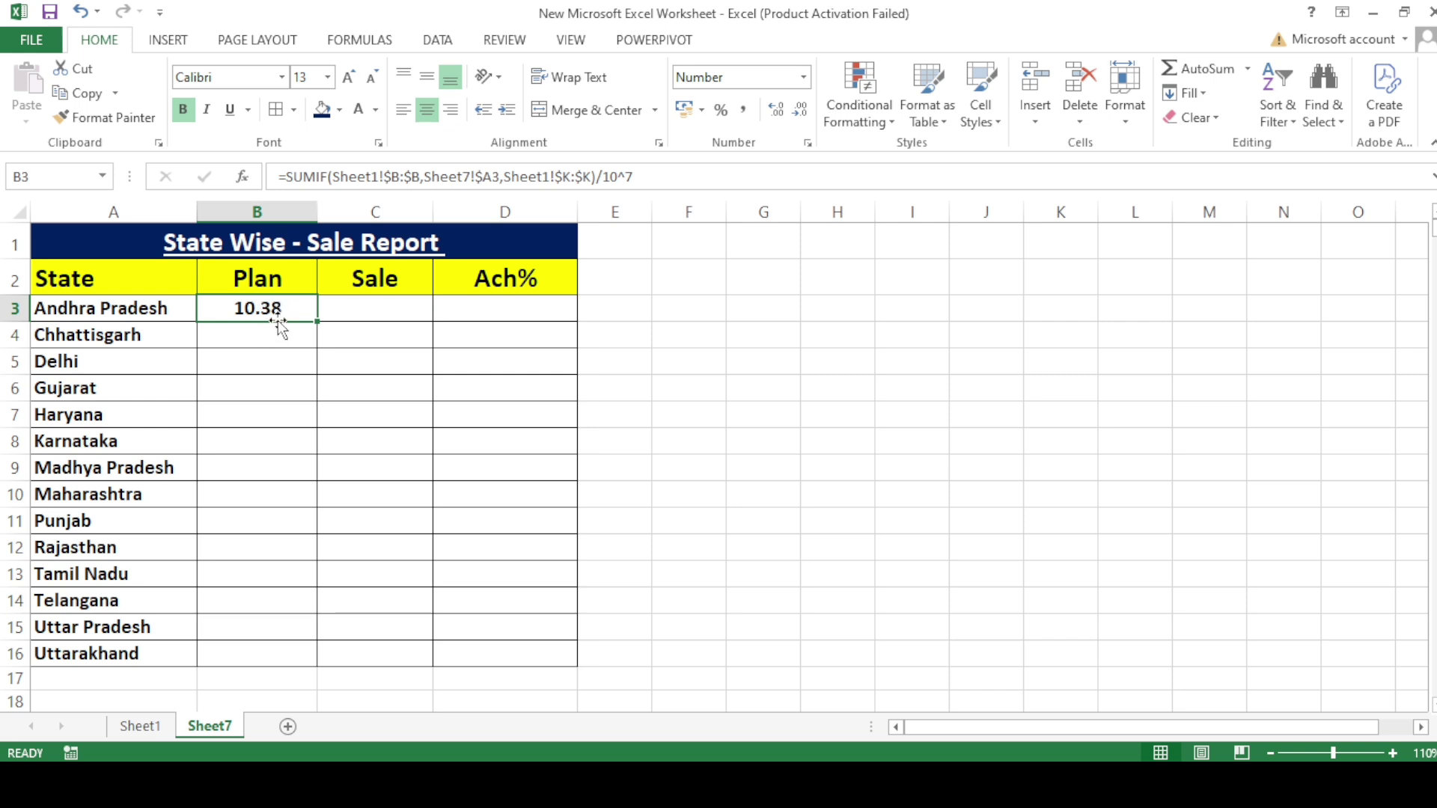
pyautogui.moveTo(284, 307)
pyautogui.mouseDown()
pyautogui.moveTo(321, 610)
pyautogui.moveTo(311, 673)
pyautogui.moveTo(303, 655)
pyautogui.mouseUp()
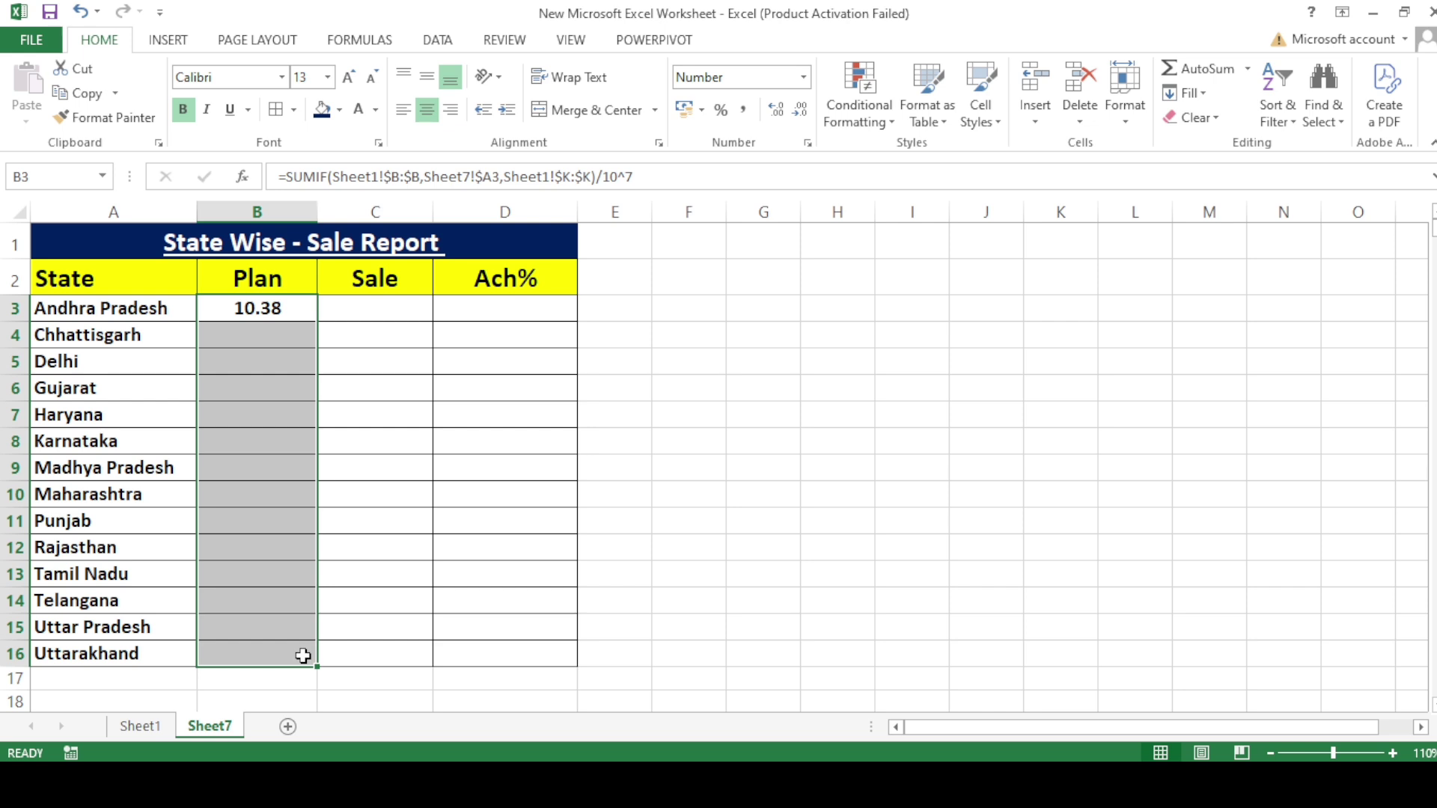
pyautogui.hotkey('ctrl', 'd')
# Examine the filled Plan formulas in B3:B16 and how their criteria reference follows the state in column A.
pyautogui.click(273, 651)
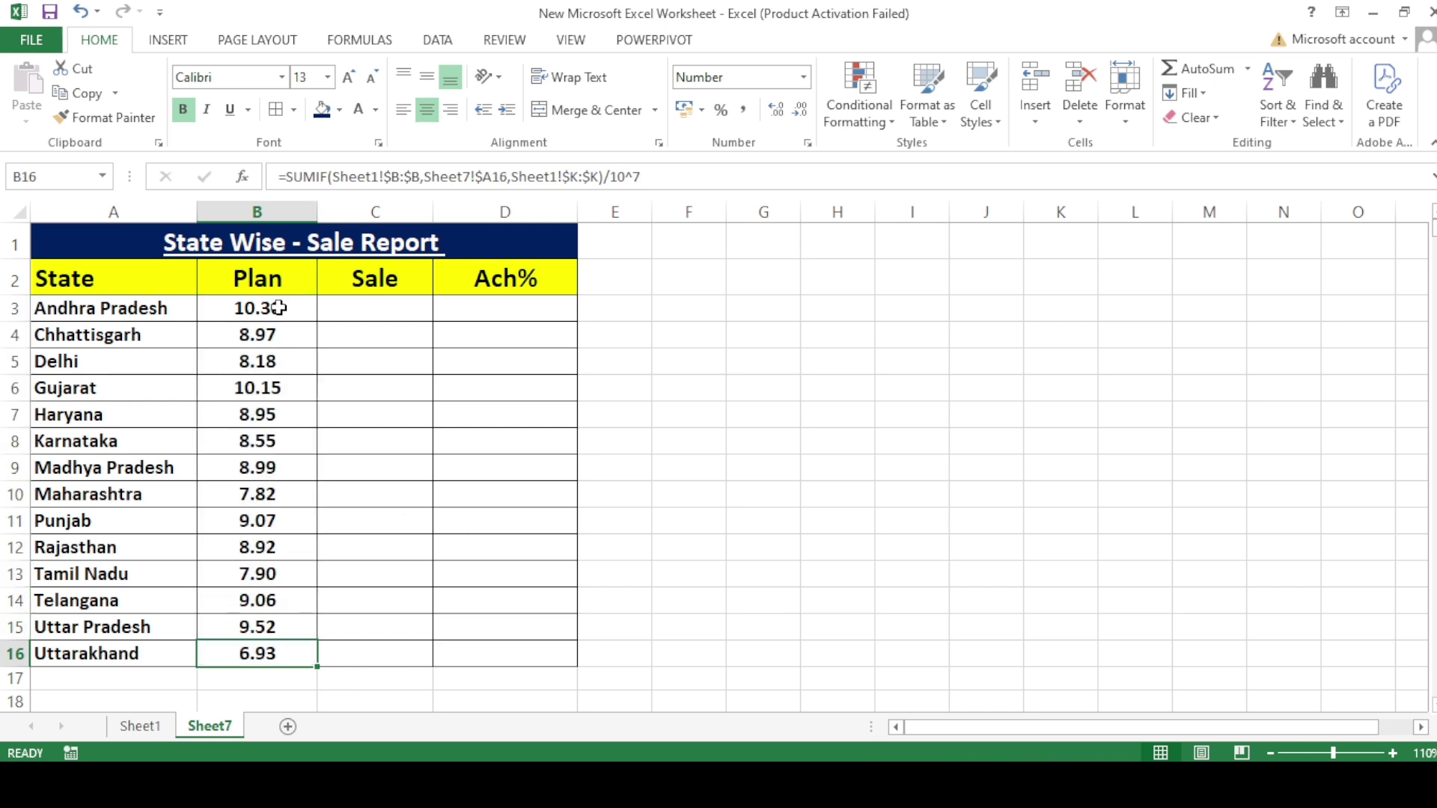
pyautogui.moveTo(309, 307); pyautogui.dragTo(273, 653)
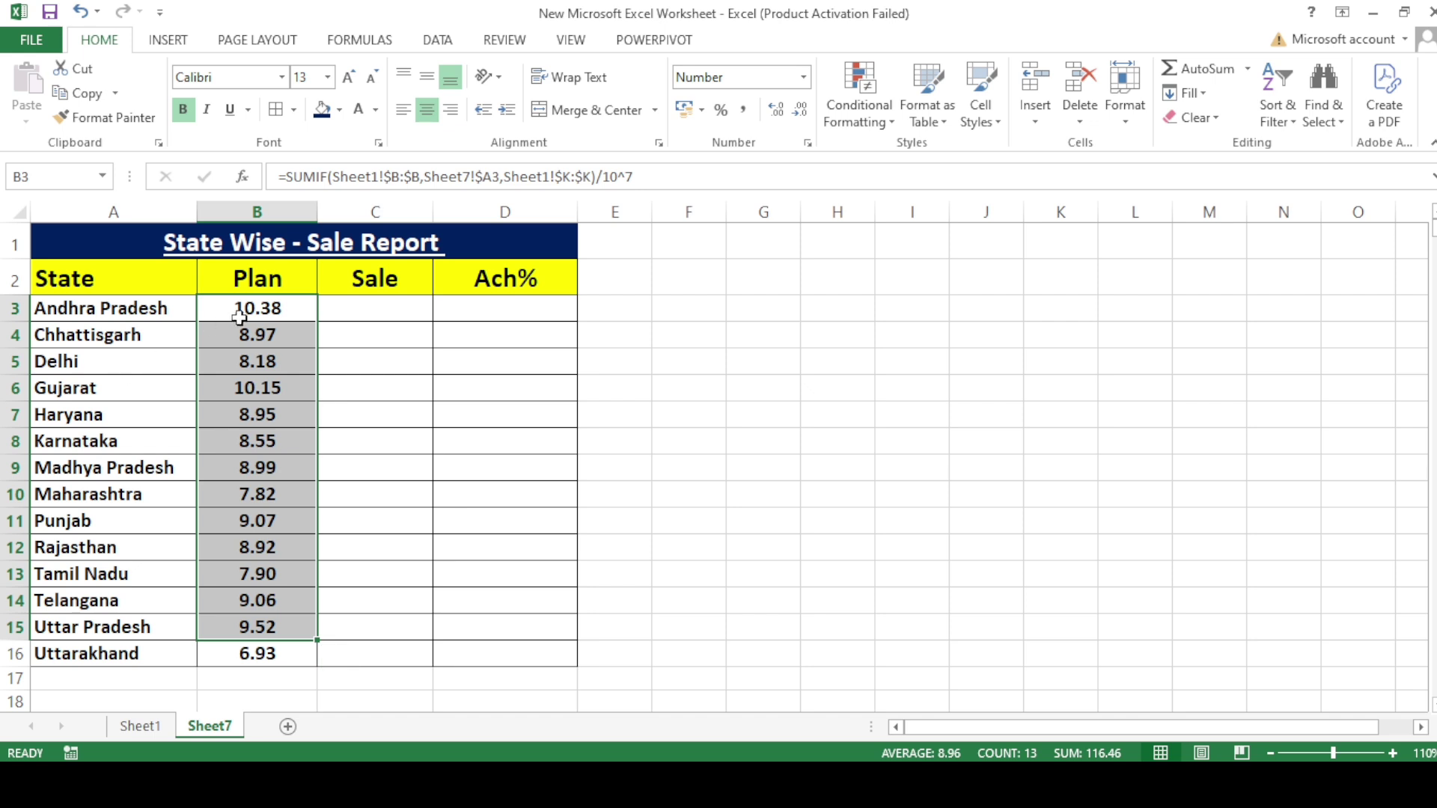
pyautogui.click(221, 333)
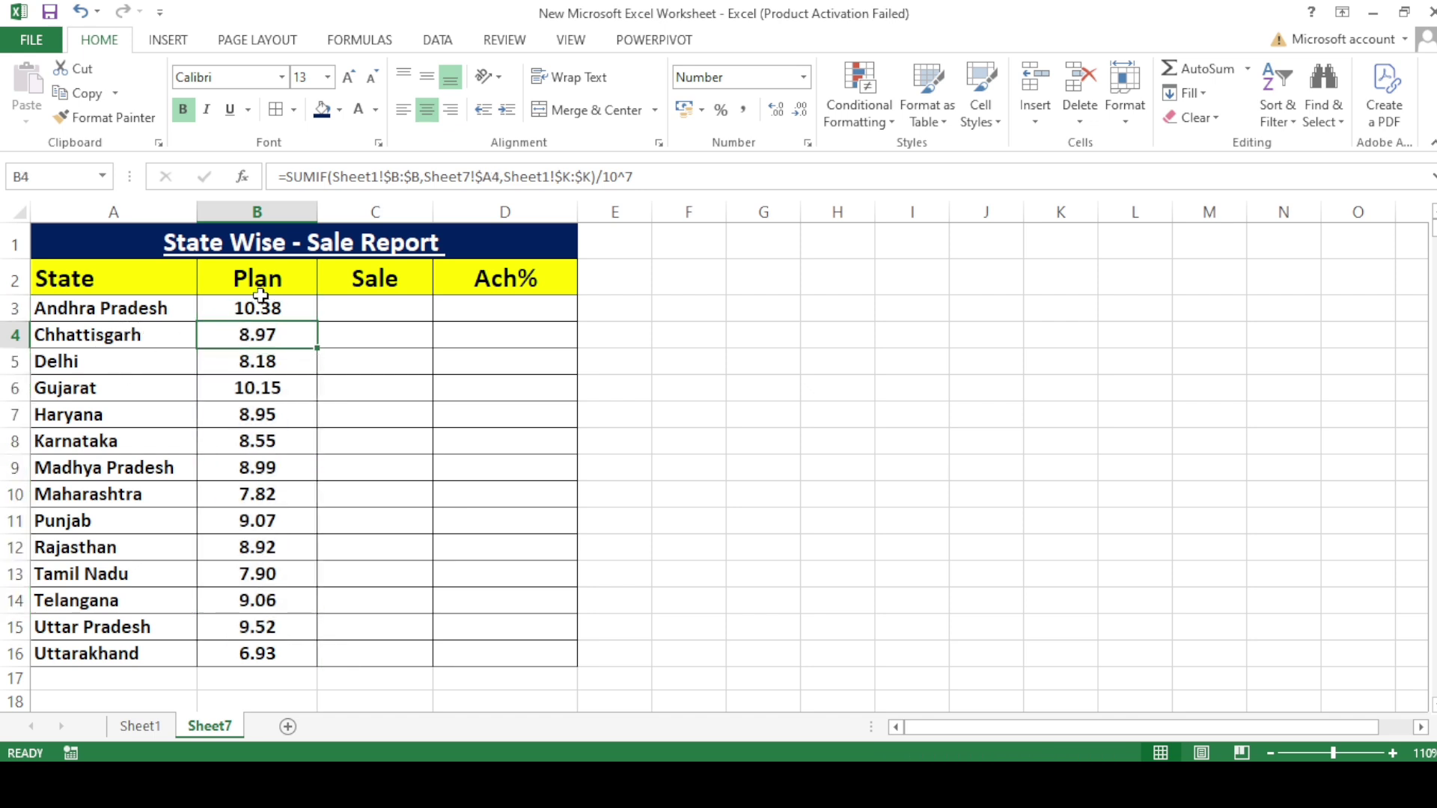
pyautogui.click(208, 313)
pyautogui.click(77, 324)
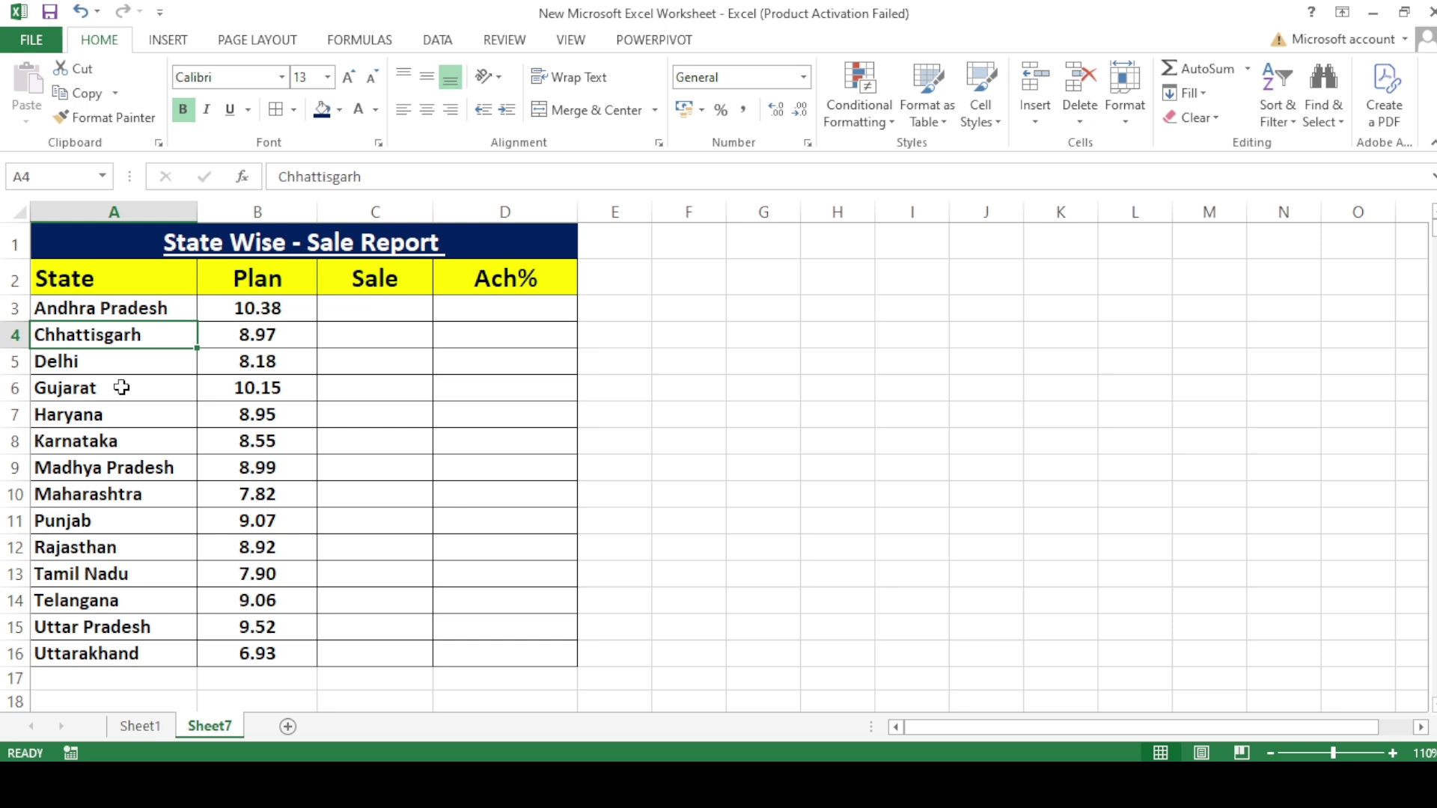
pyautogui.click(266, 345)
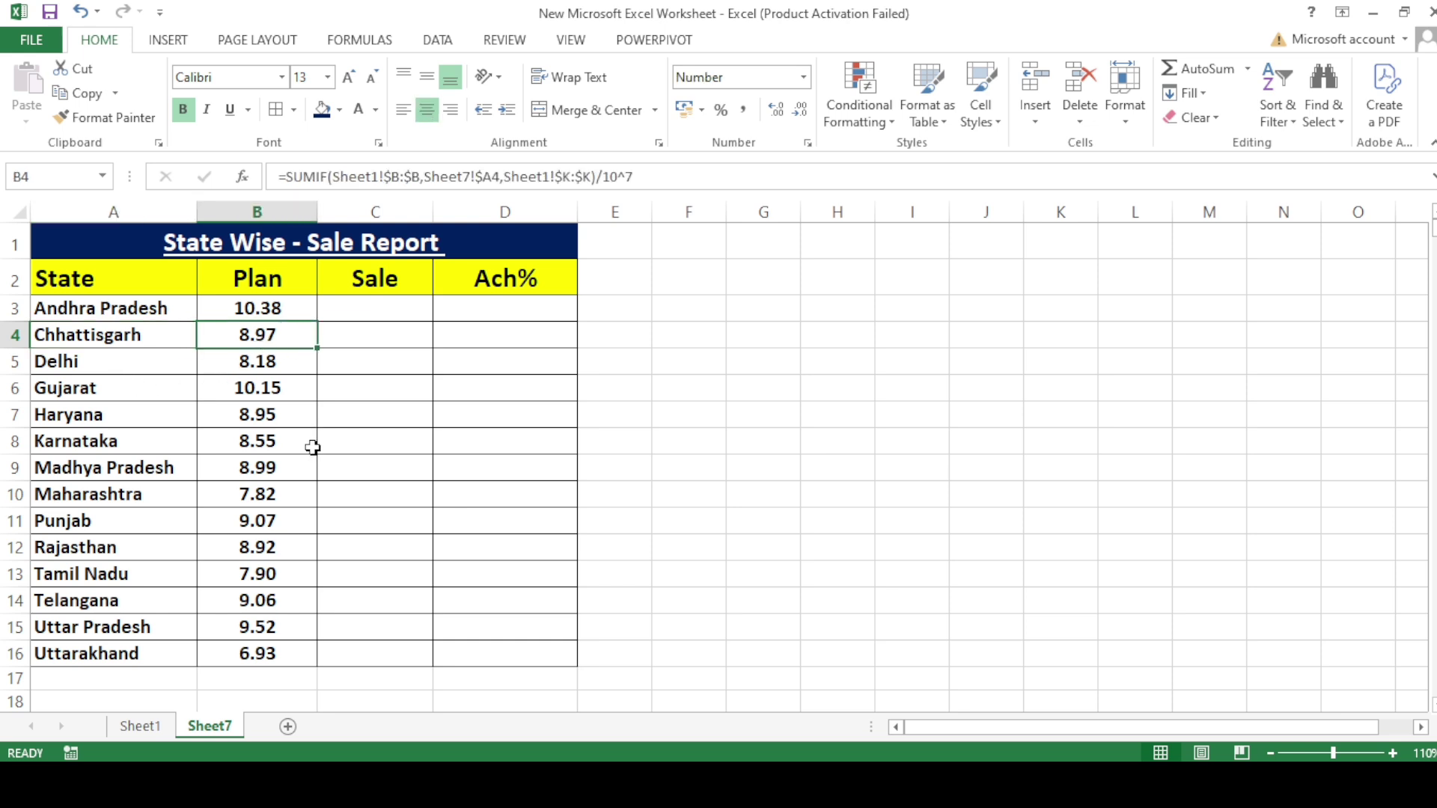
pyautogui.click(300, 368)
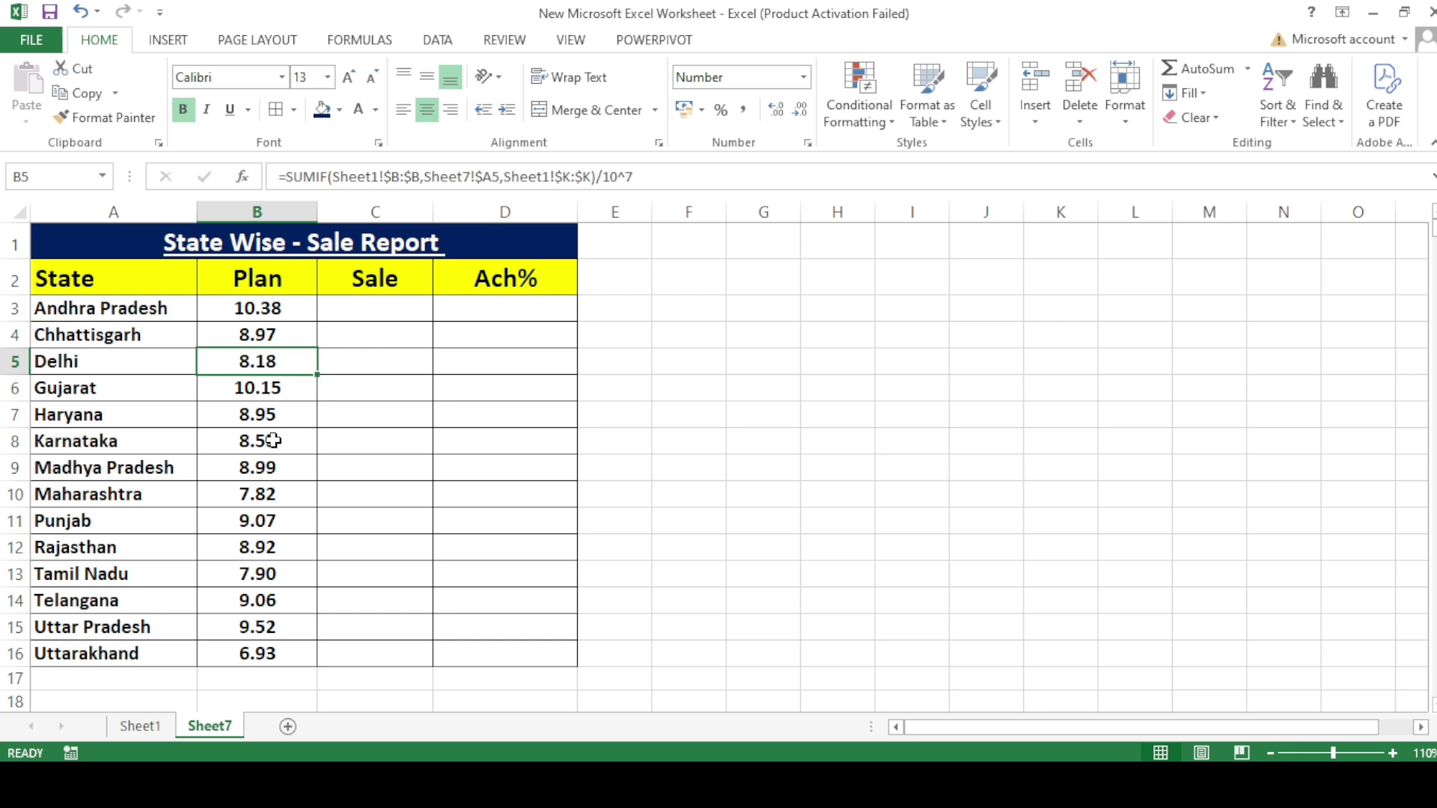
pyautogui.click(266, 309)
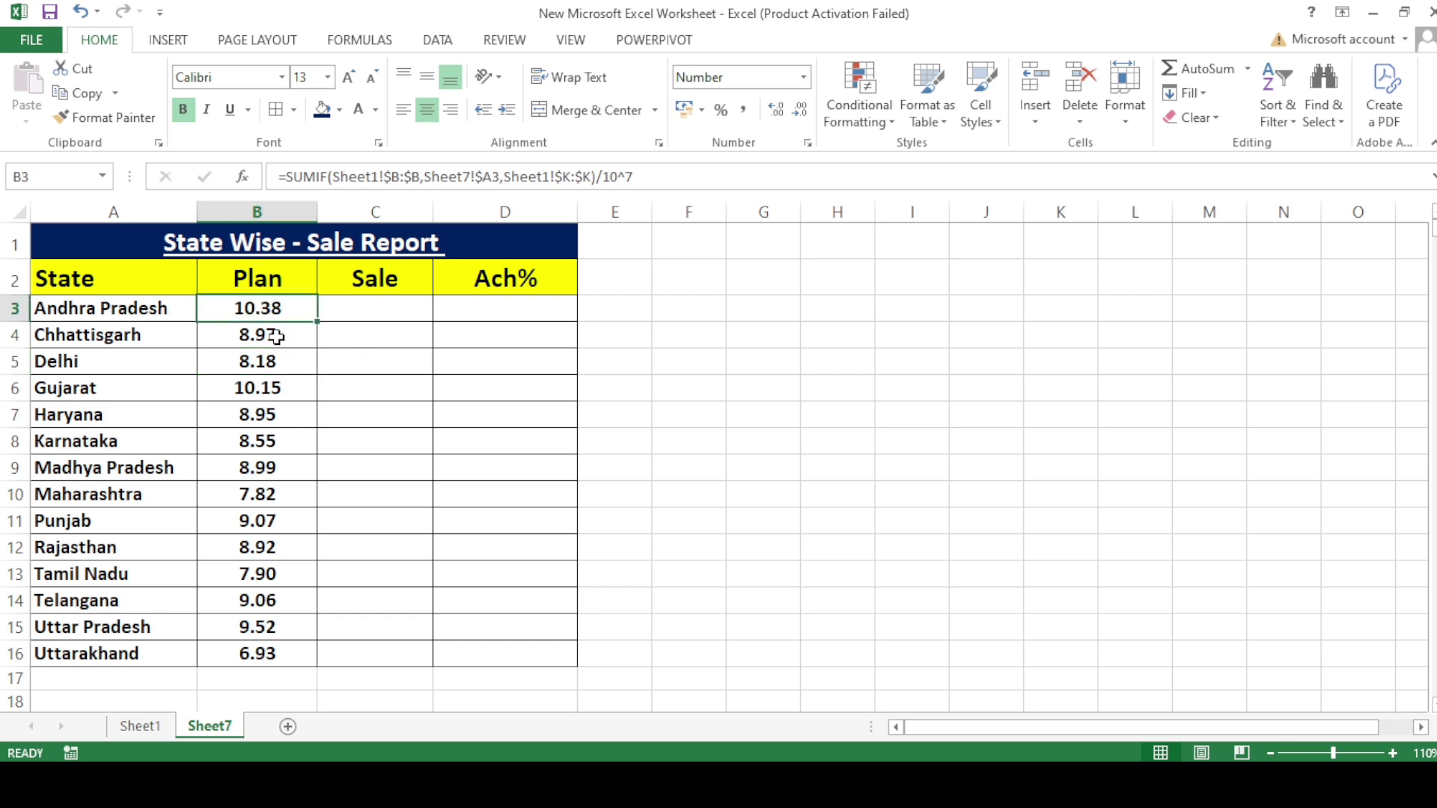
# Change the column header in B2 to "Target".
pyautogui.click(279, 280)
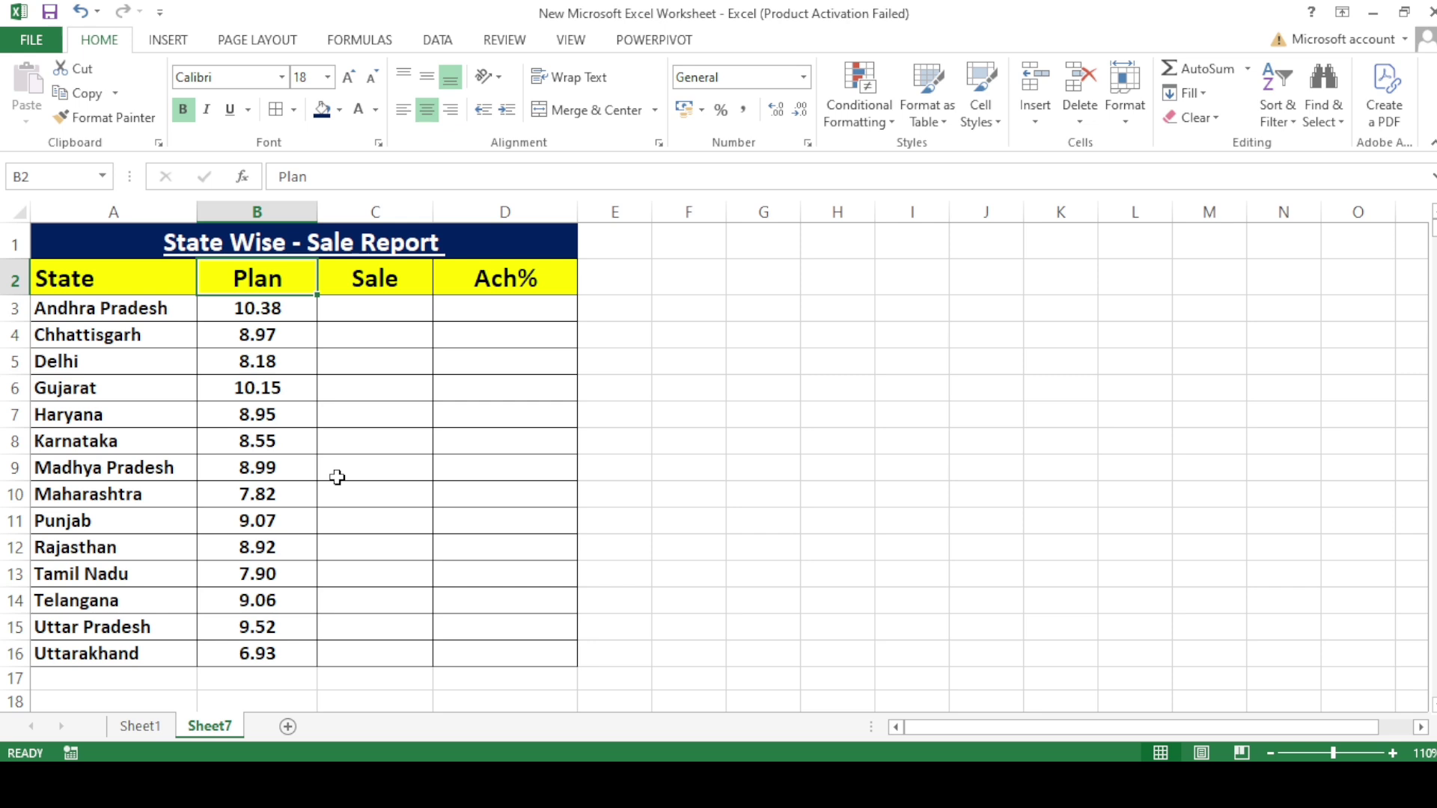
pyautogui.write('Target')
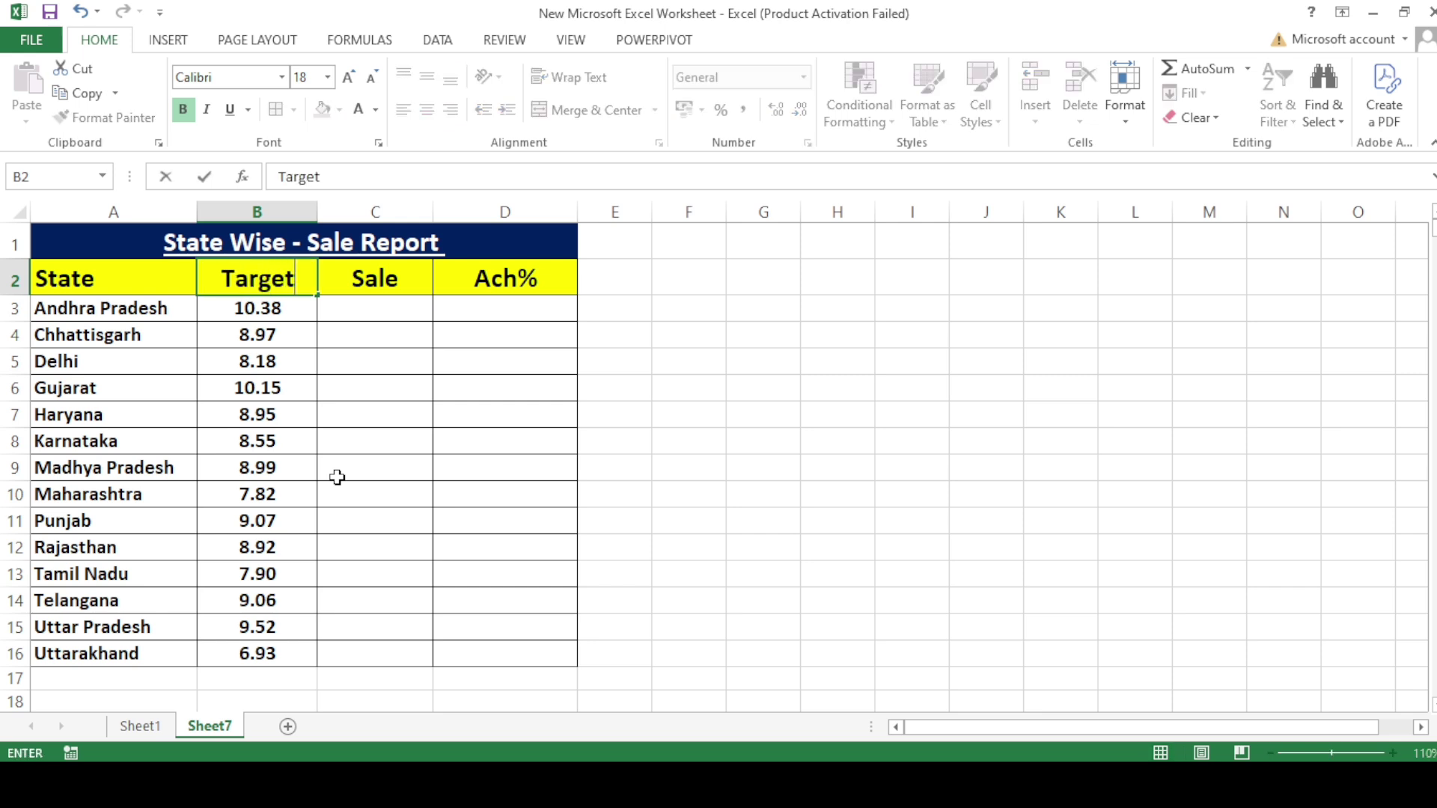
pyautogui.press('Return')
pyautogui.press('Up')
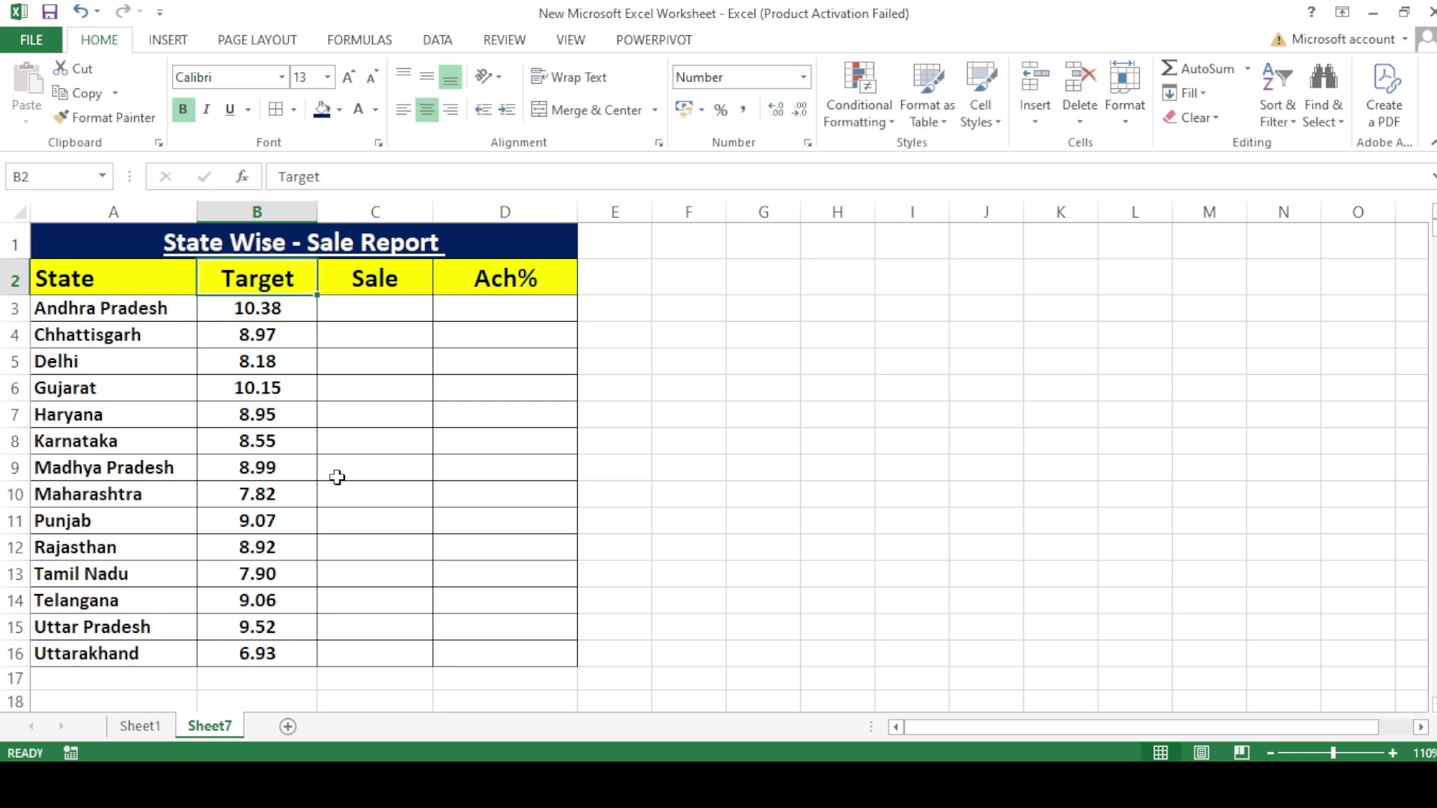
# Decrease the font size of the header cells A2:D2 by one increment.
pyautogui.press('Left')
pyautogui.hotkey('shift', 'Right')
pyautogui.hotkey('shift', 'Right')
pyautogui.hotkey('shift', 'Right')
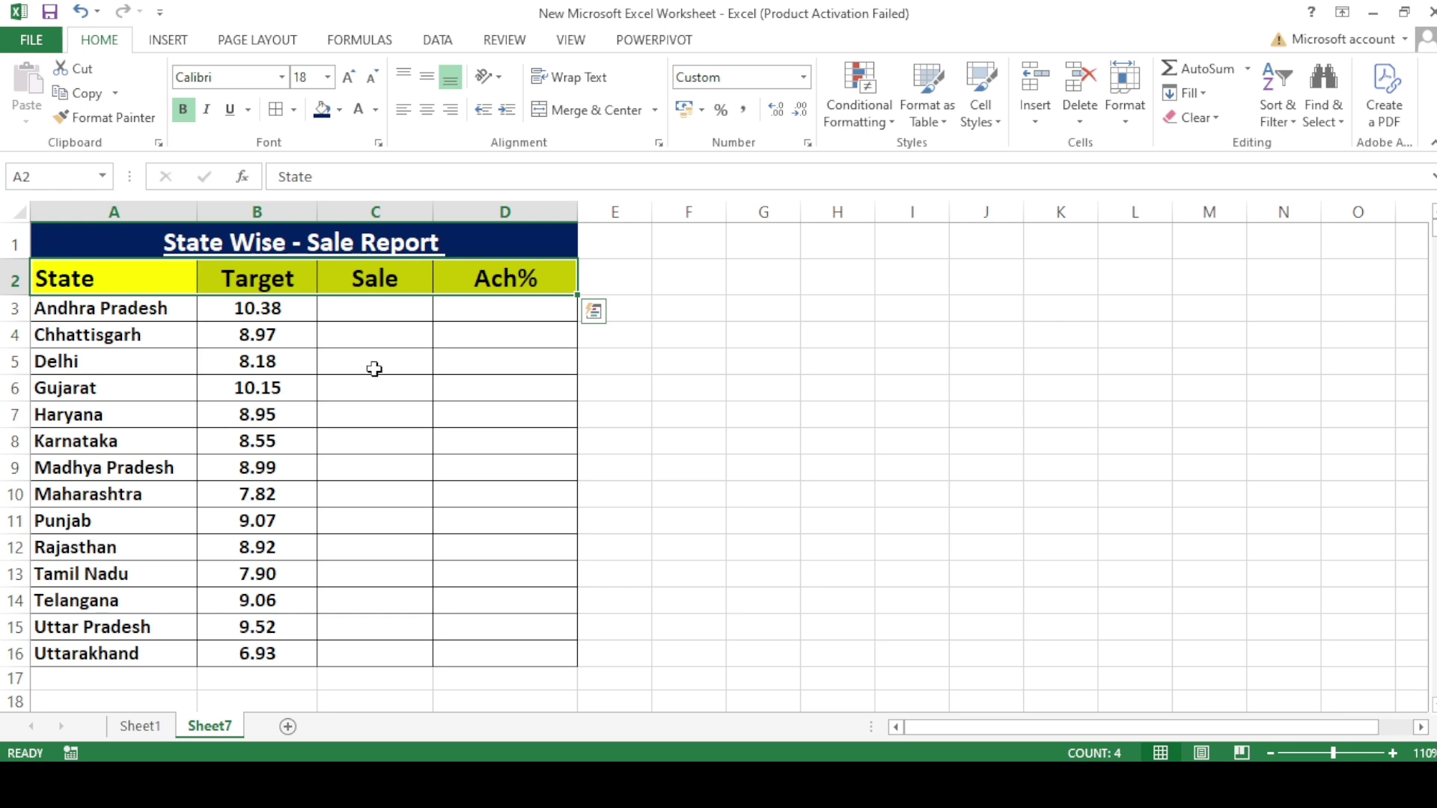
pyautogui.click(371, 77)
pyautogui.click(322, 418)
pyautogui.click(485, 382)
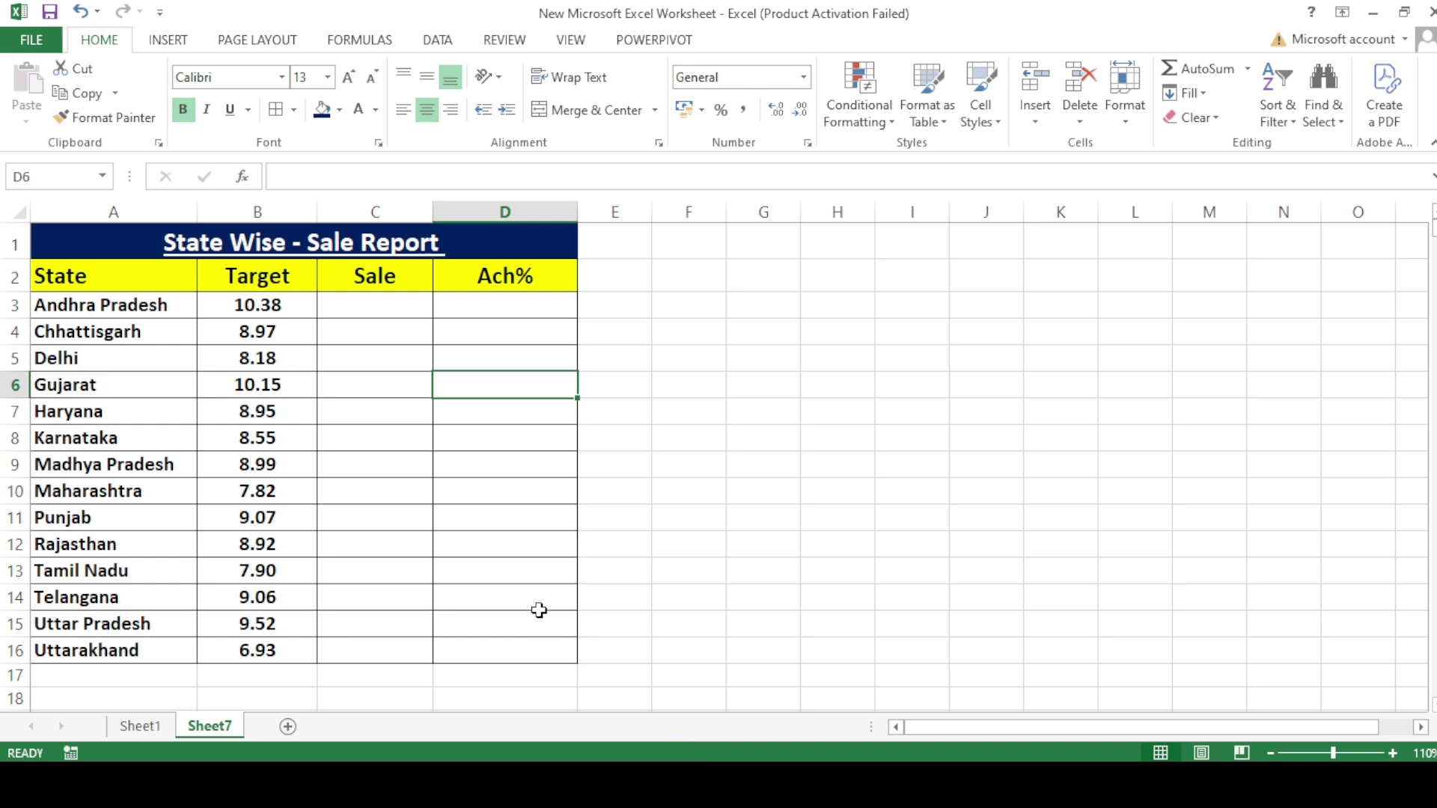
# Start a SUMIF formula in Sale cell C3 with Sheet1's State column as the absolute range, Sheet1!$B:$B.
pyautogui.click(356, 303)
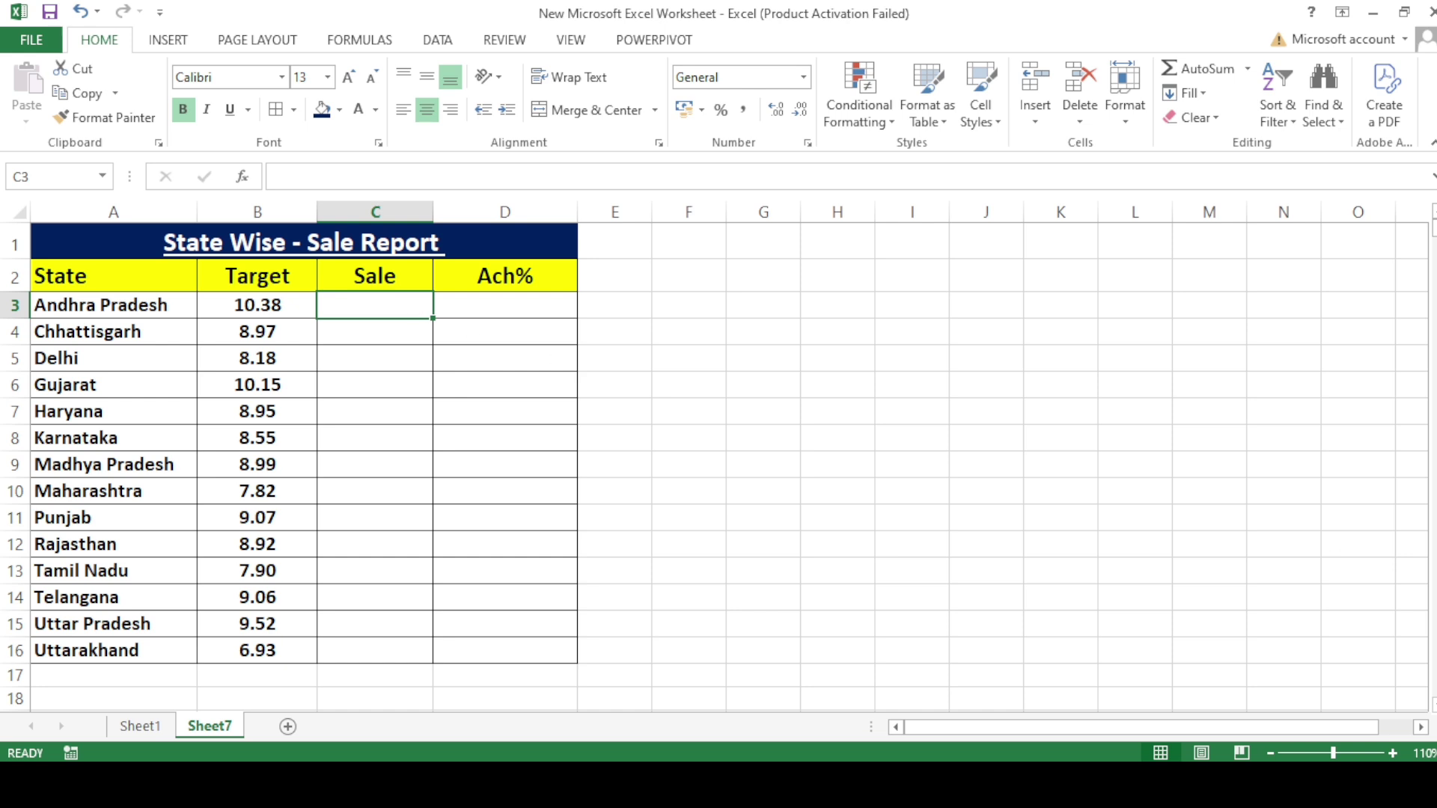
pyautogui.write('=s')
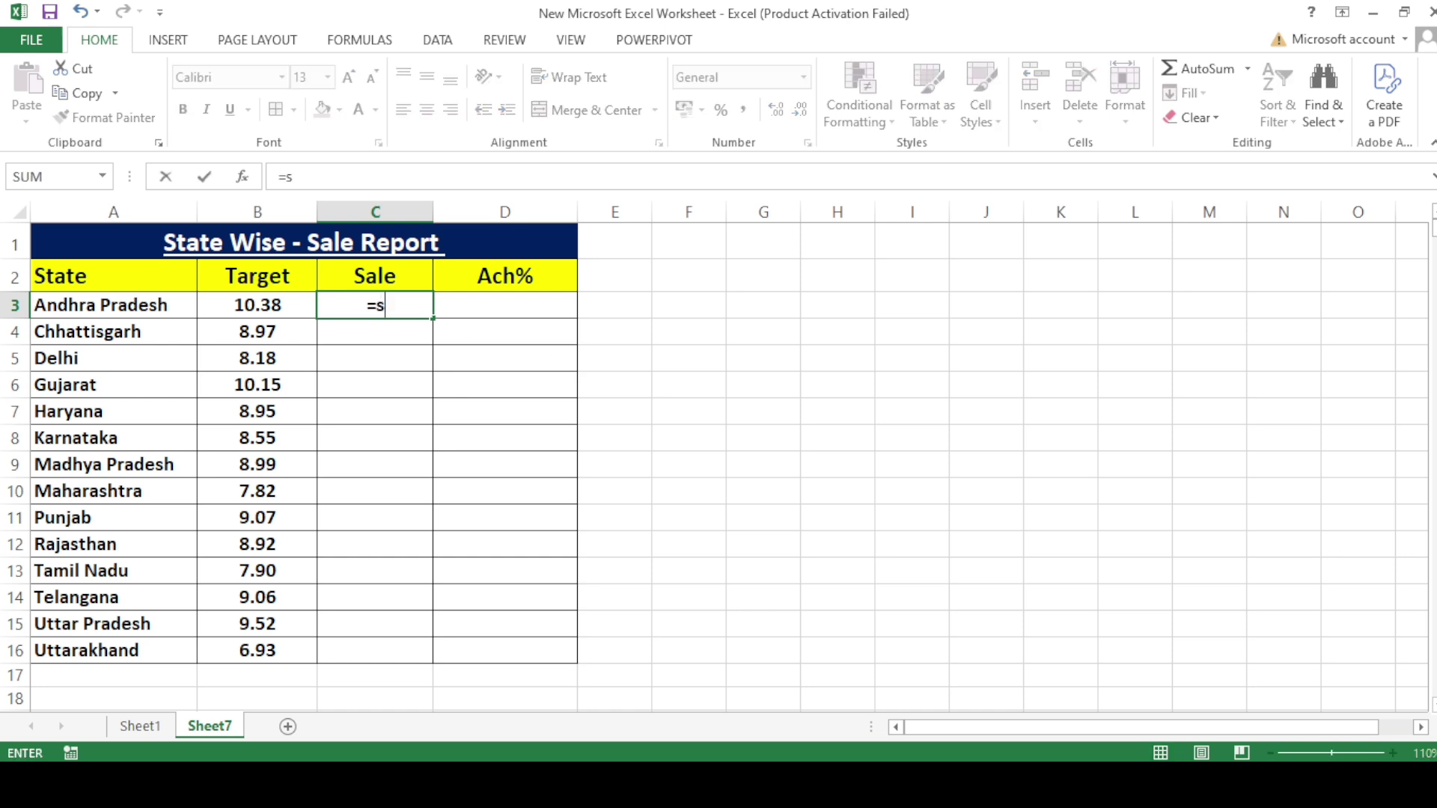
pyautogui.write('um')
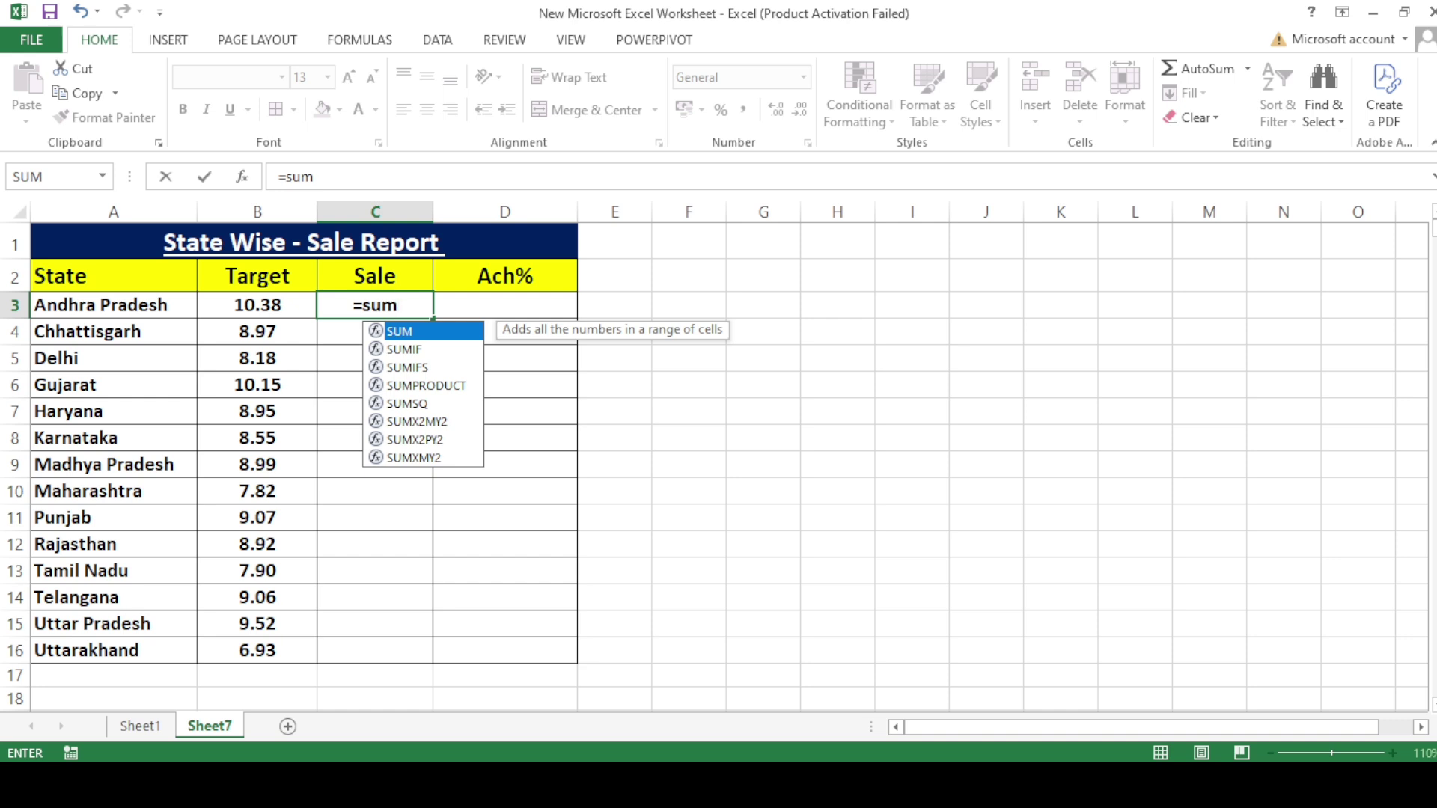
pyautogui.write('i')
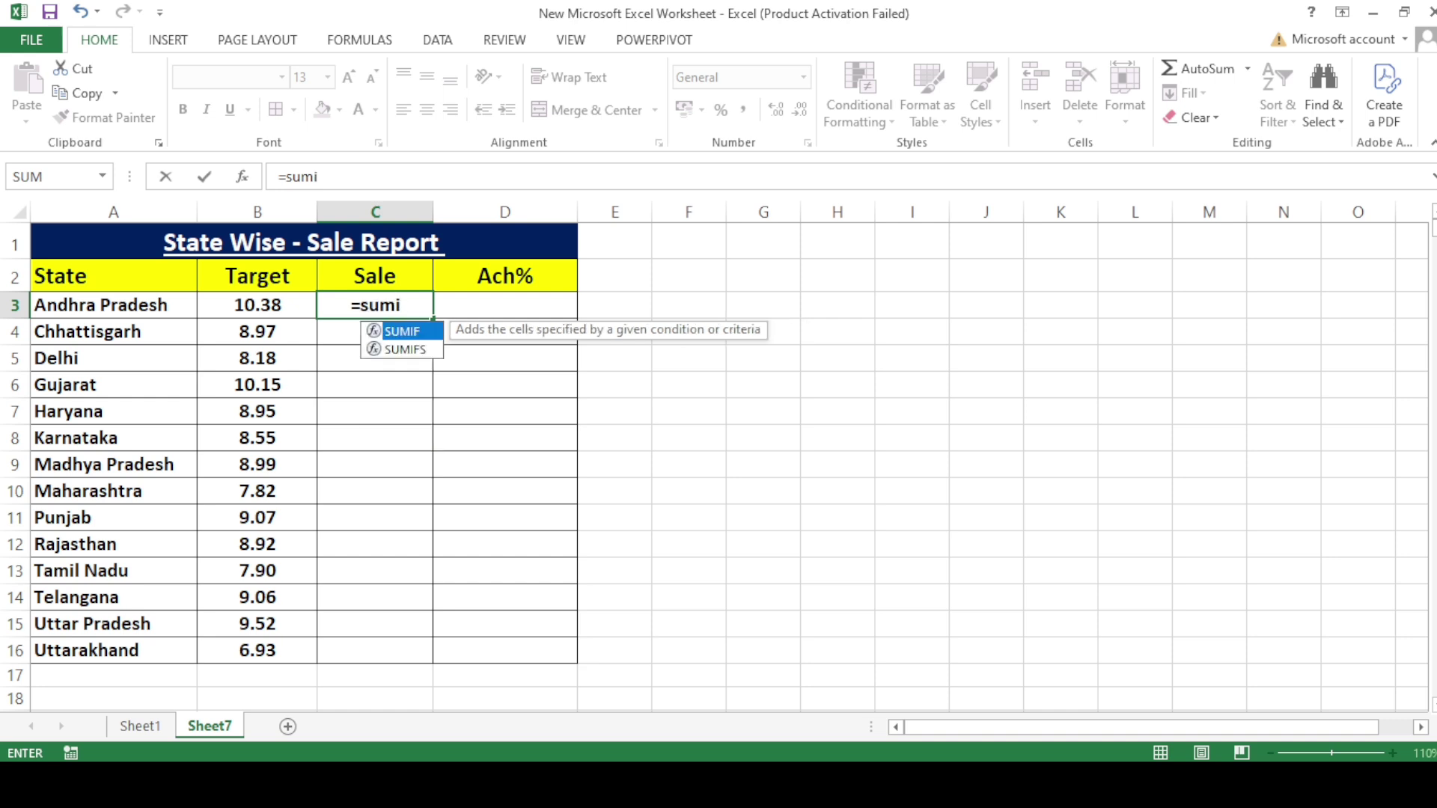
pyautogui.press('Tab')
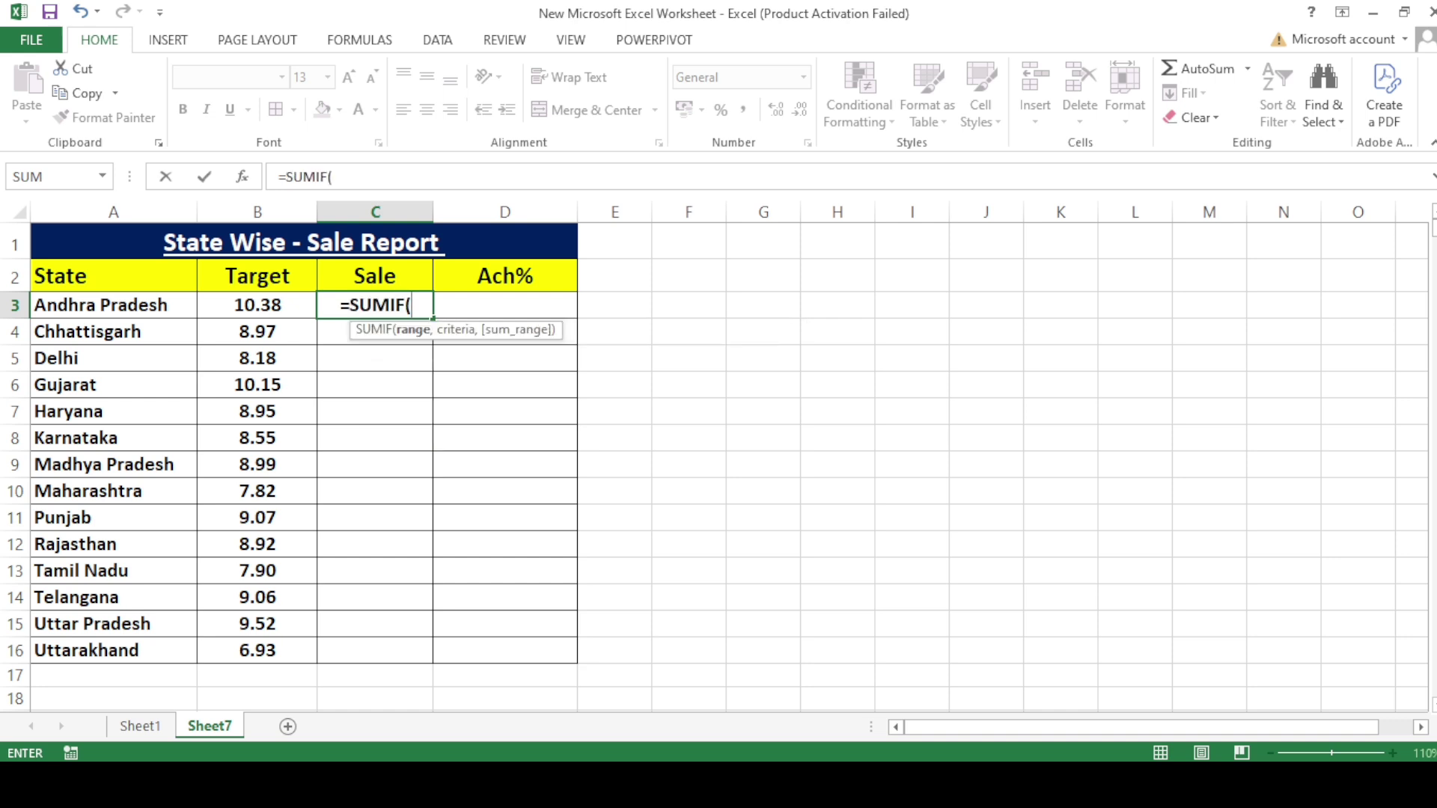
pyautogui.click(141, 726)
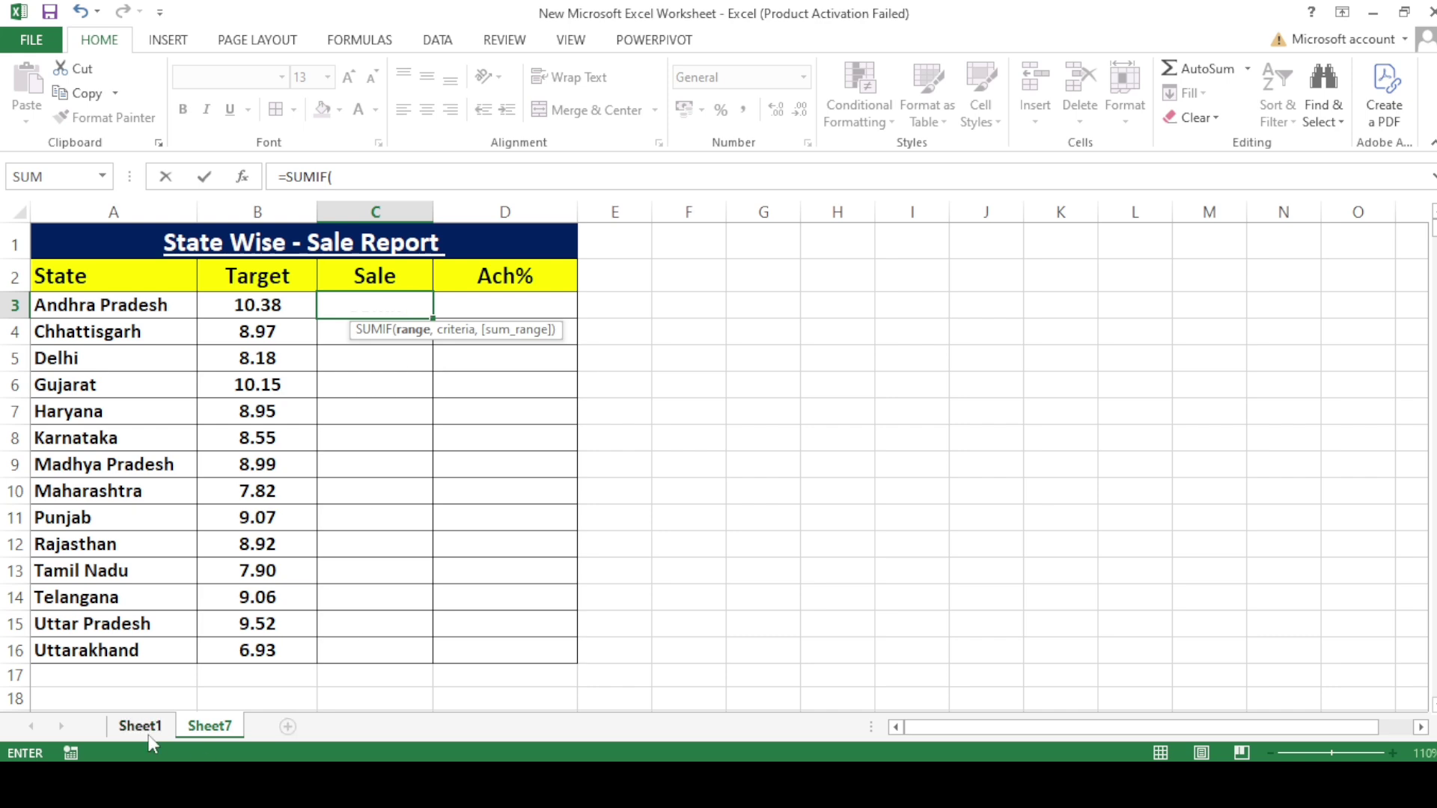
pyautogui.click(175, 210)
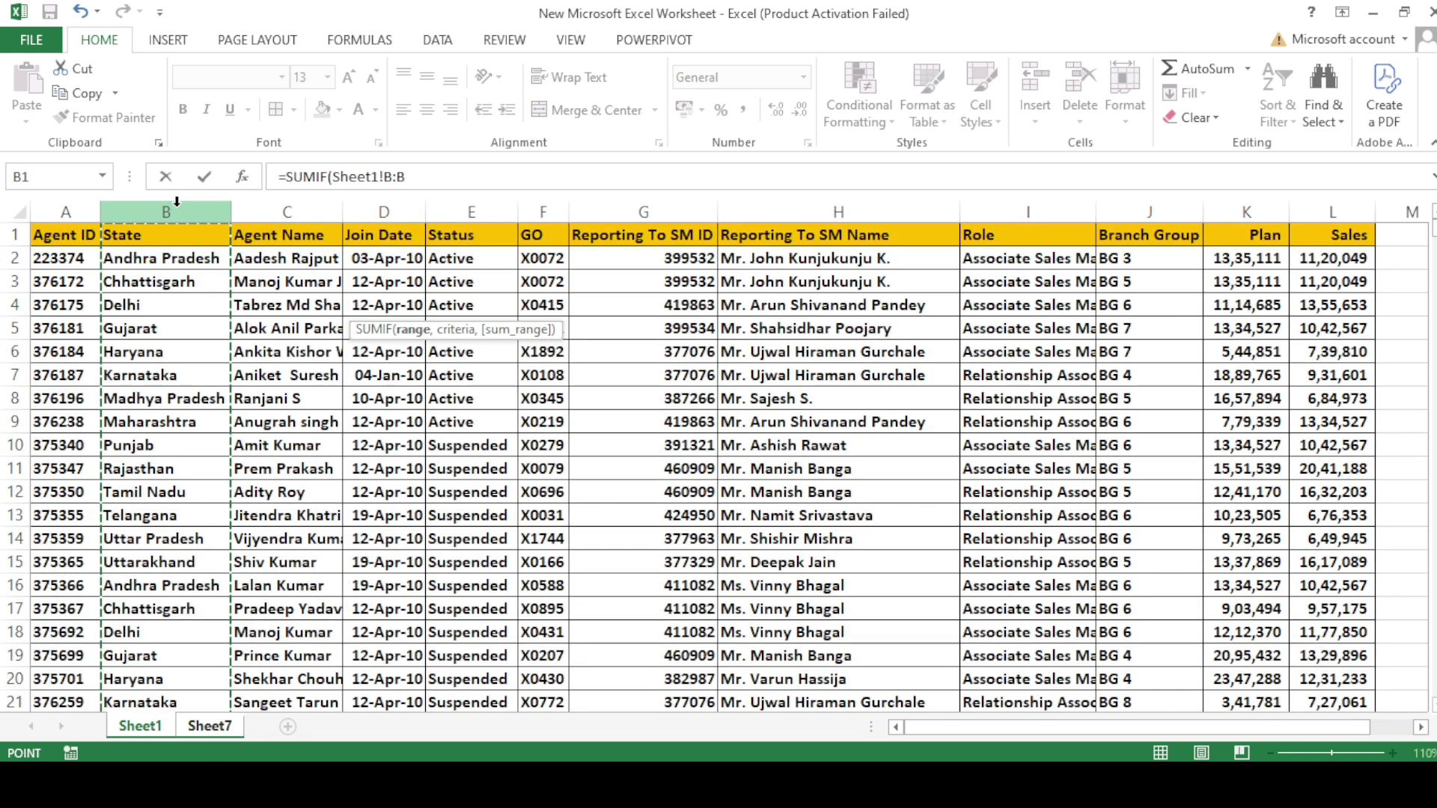
pyautogui.press('F4')
pyautogui.write(',')
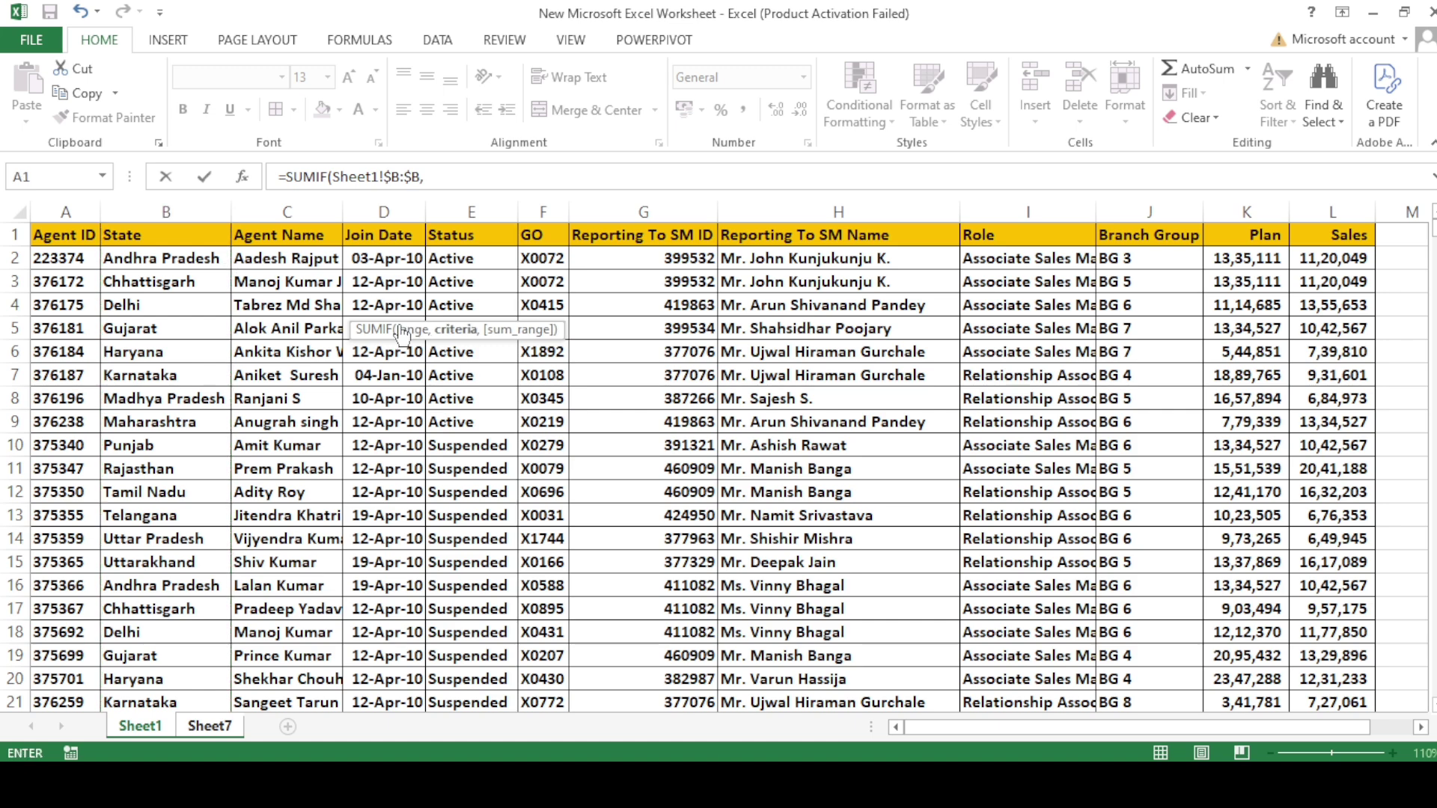
# Add the state in A3 of Sheet7 as the criteria of the Sale formula, locking only its column as Sheet7!$A3.
pyautogui.click(210, 726)
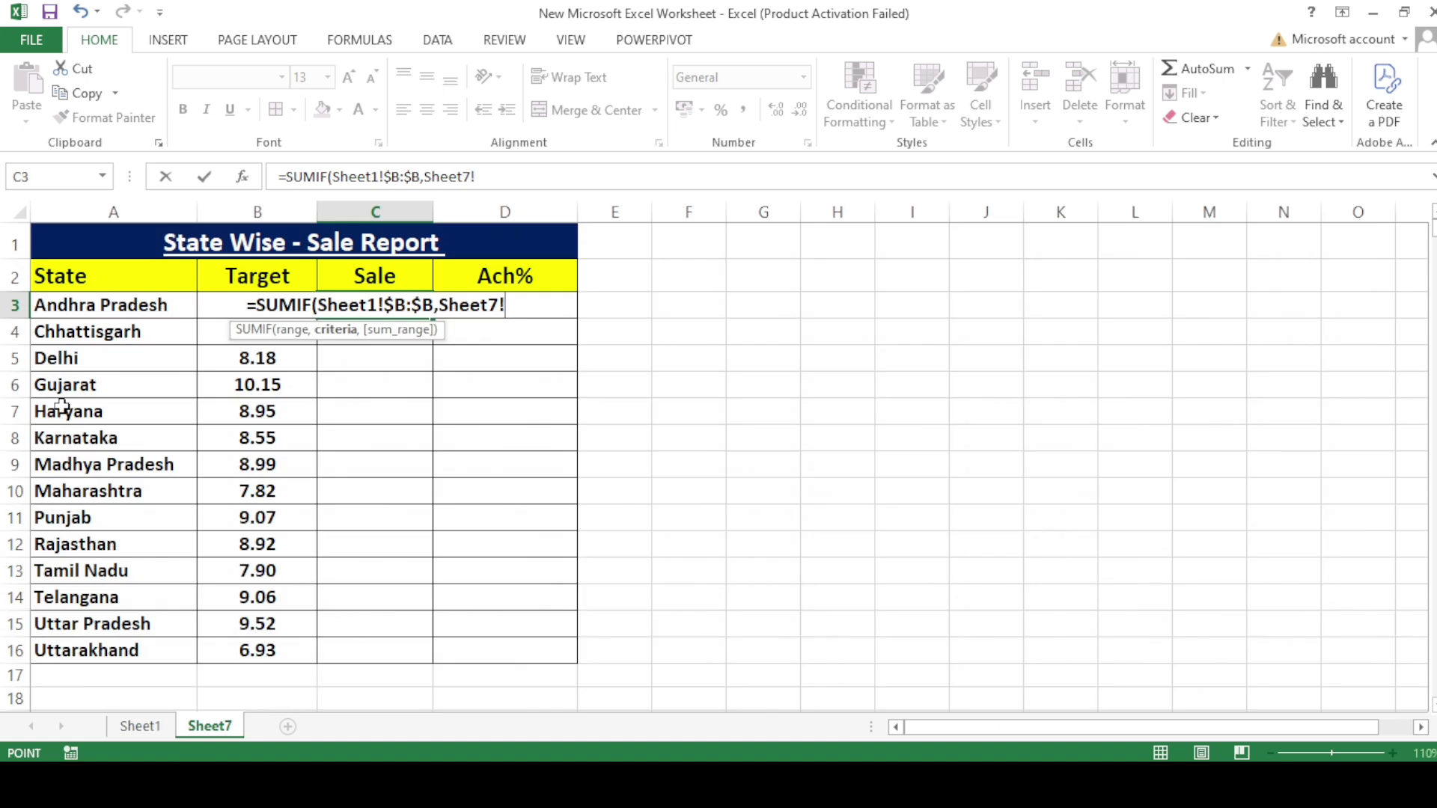
pyautogui.click(158, 304)
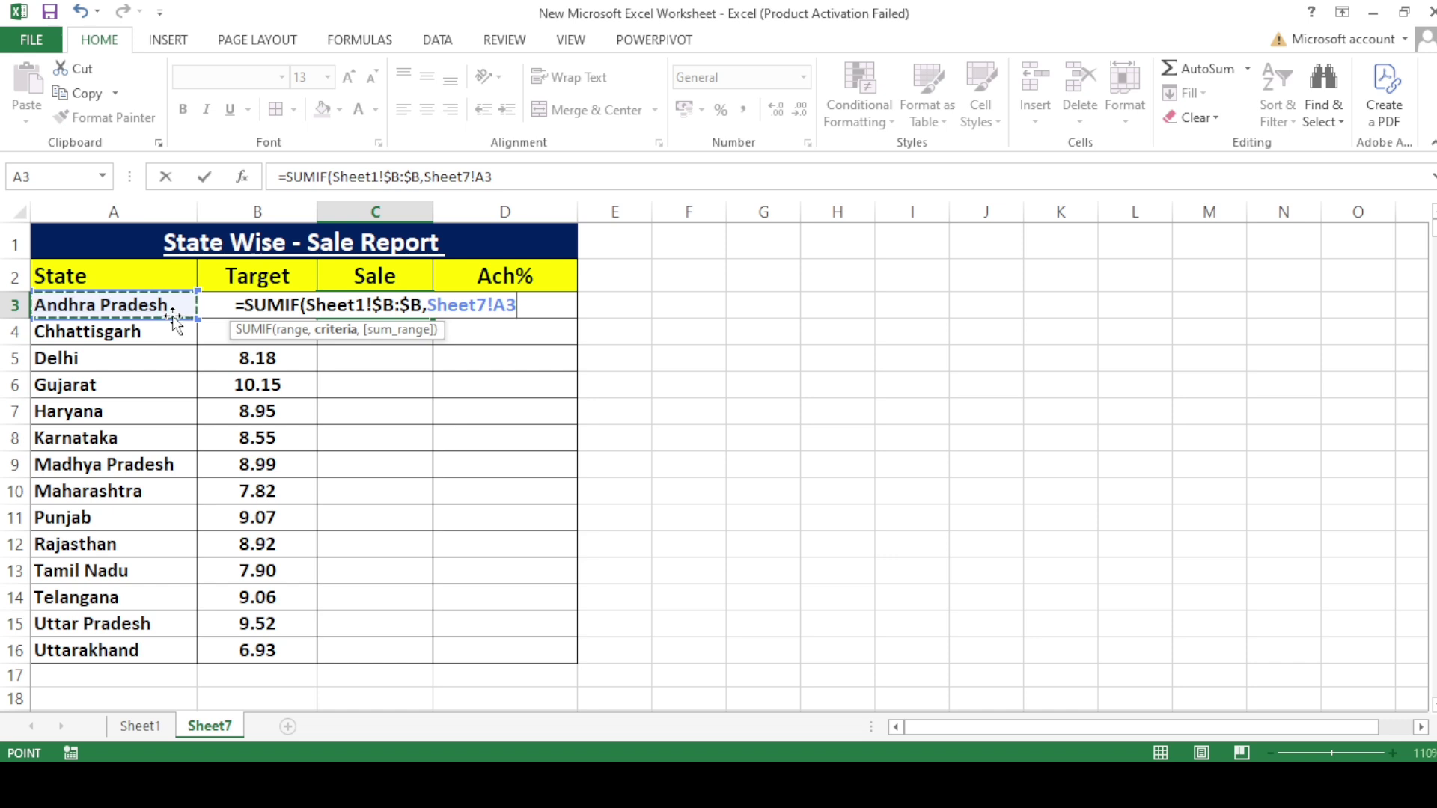
pyautogui.press('F4')
pyautogui.press('F4')
pyautogui.press('F4')
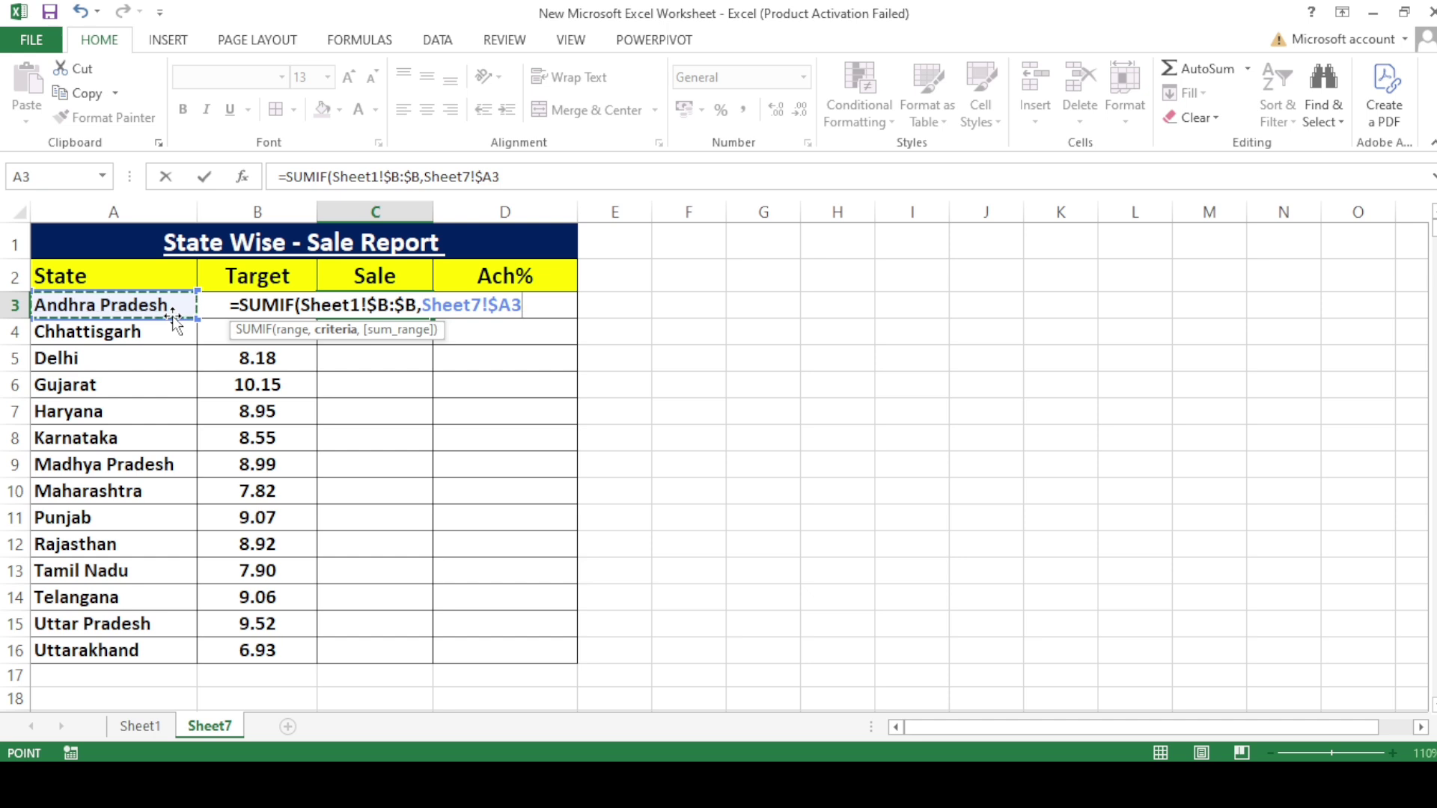
pyautogui.write(',')
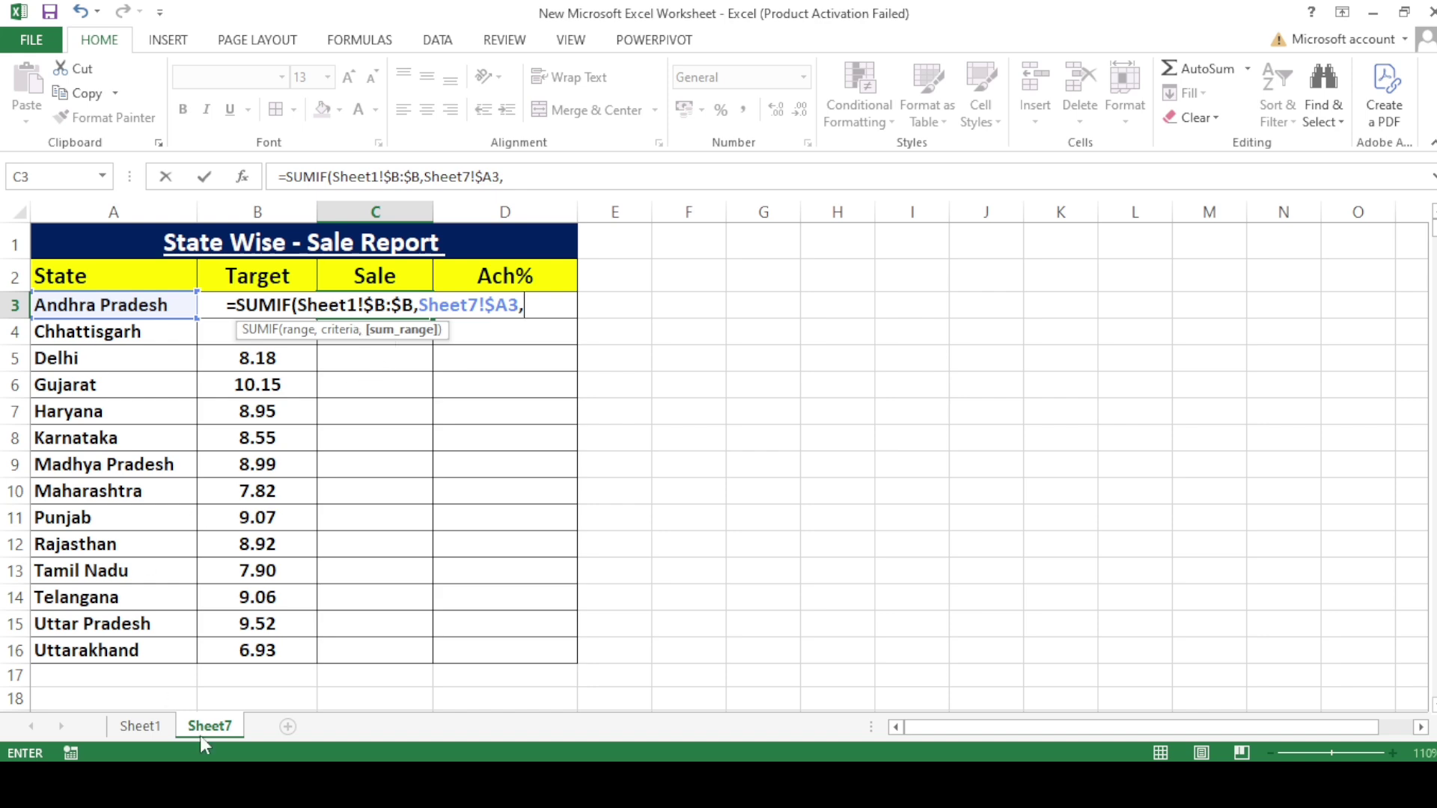
# Complete the Sale formula in C3 with Sheet1's Sales column as the absolute sum range, Sheet1!$L:$L.
pyautogui.click(140, 724)
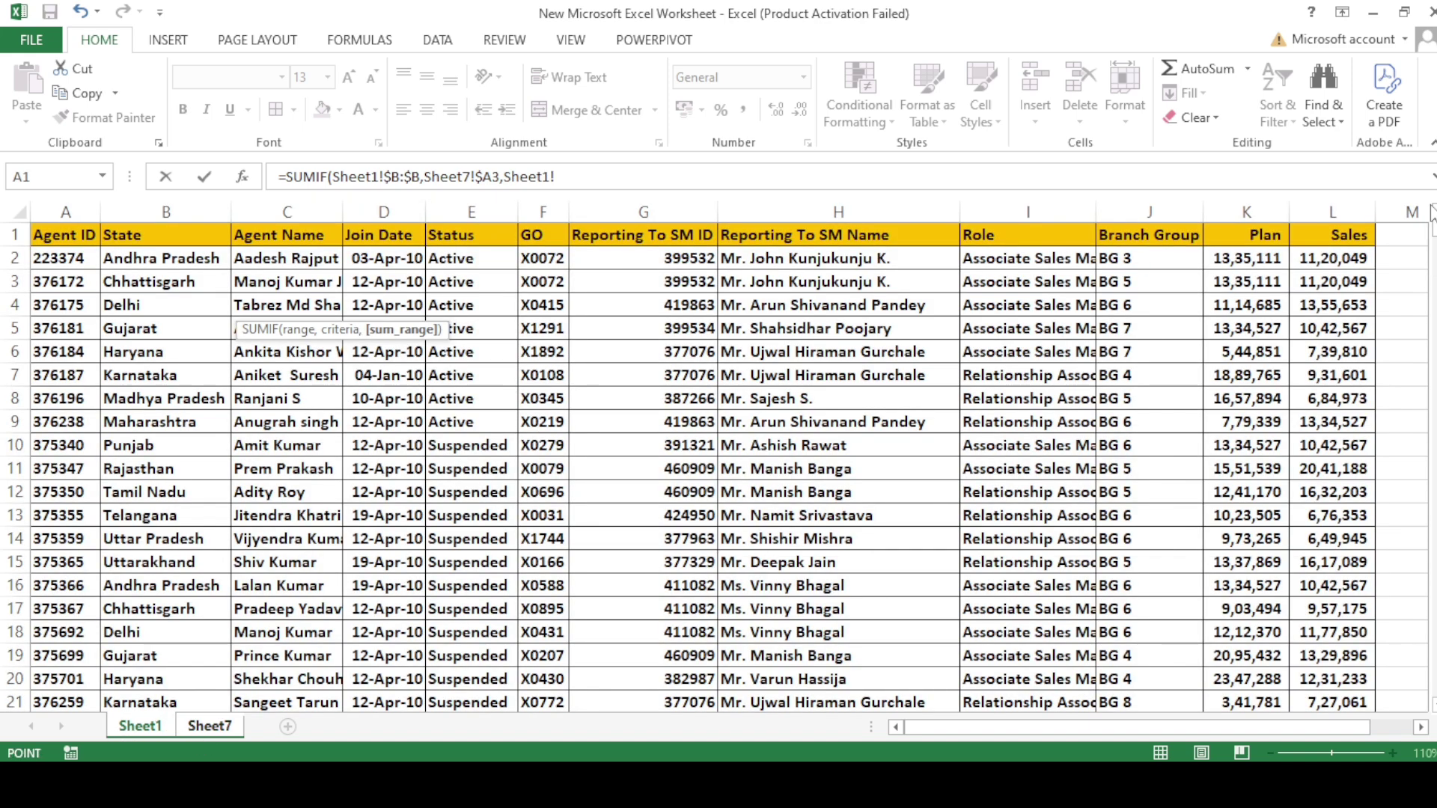
pyautogui.click(1337, 200)
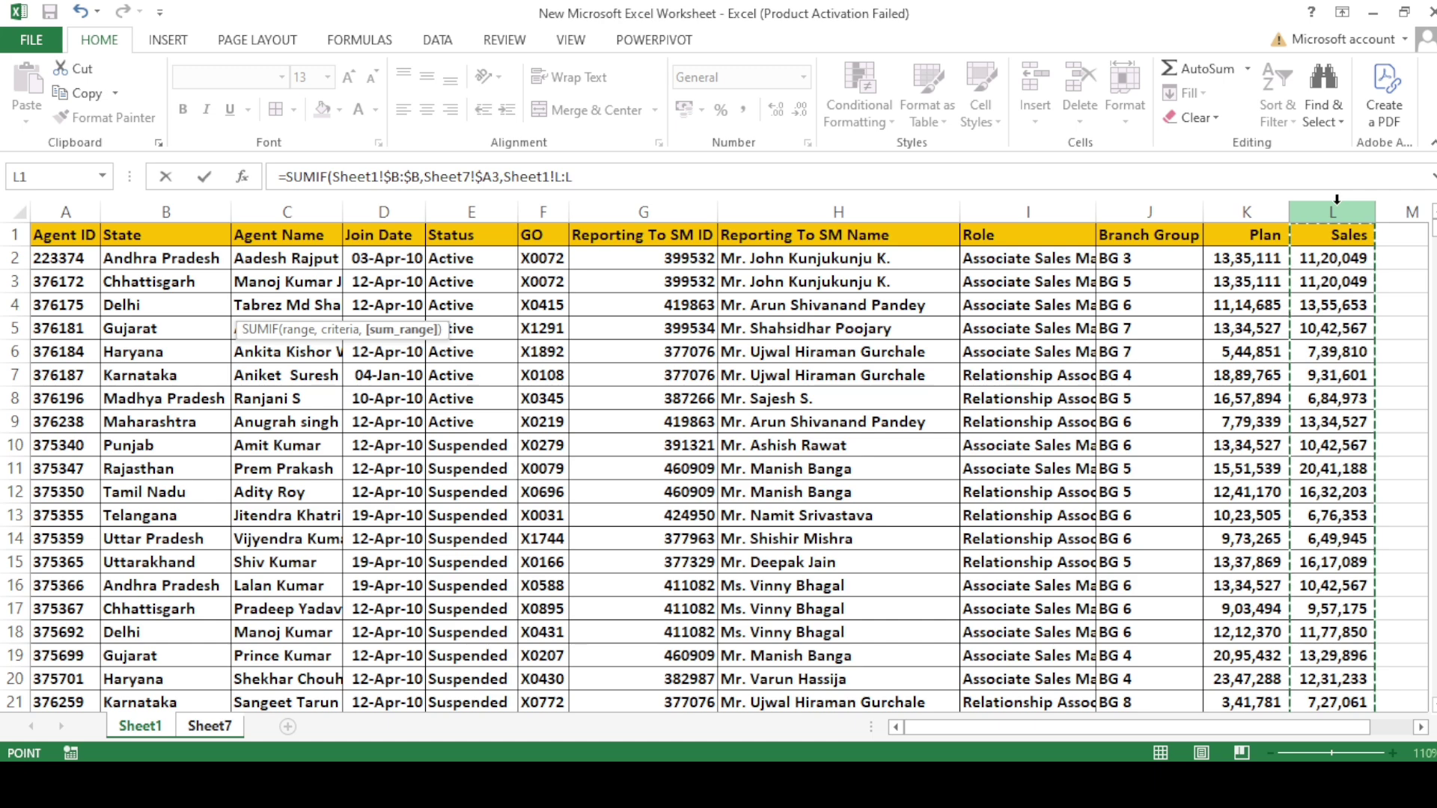
pyautogui.press('F4')
pyautogui.write(')')
pyautogui.press('Return')
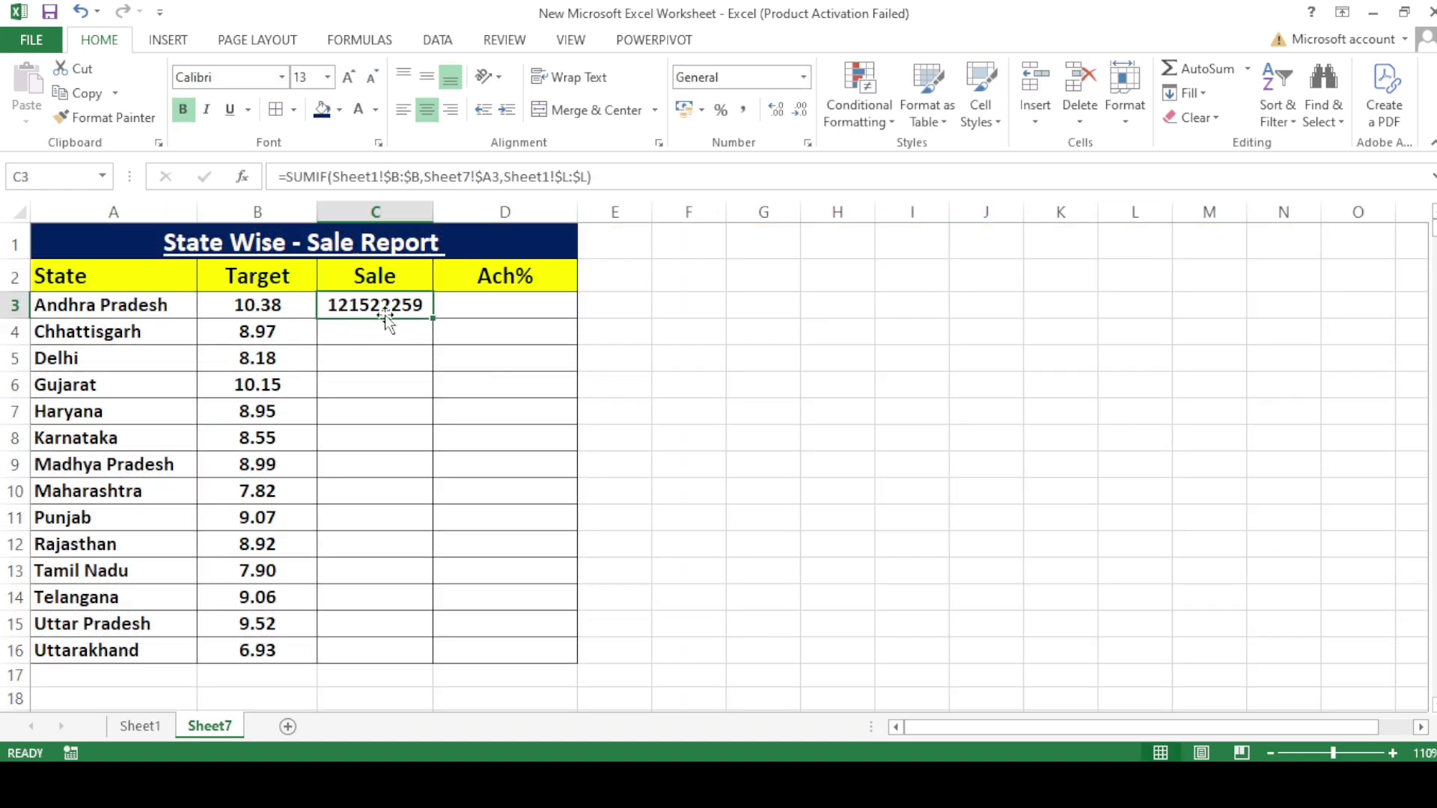
# Divide the SUMIF formula in C3 by 10^7 to express it in crores and apply the Number format.
pyautogui.click(617, 175)
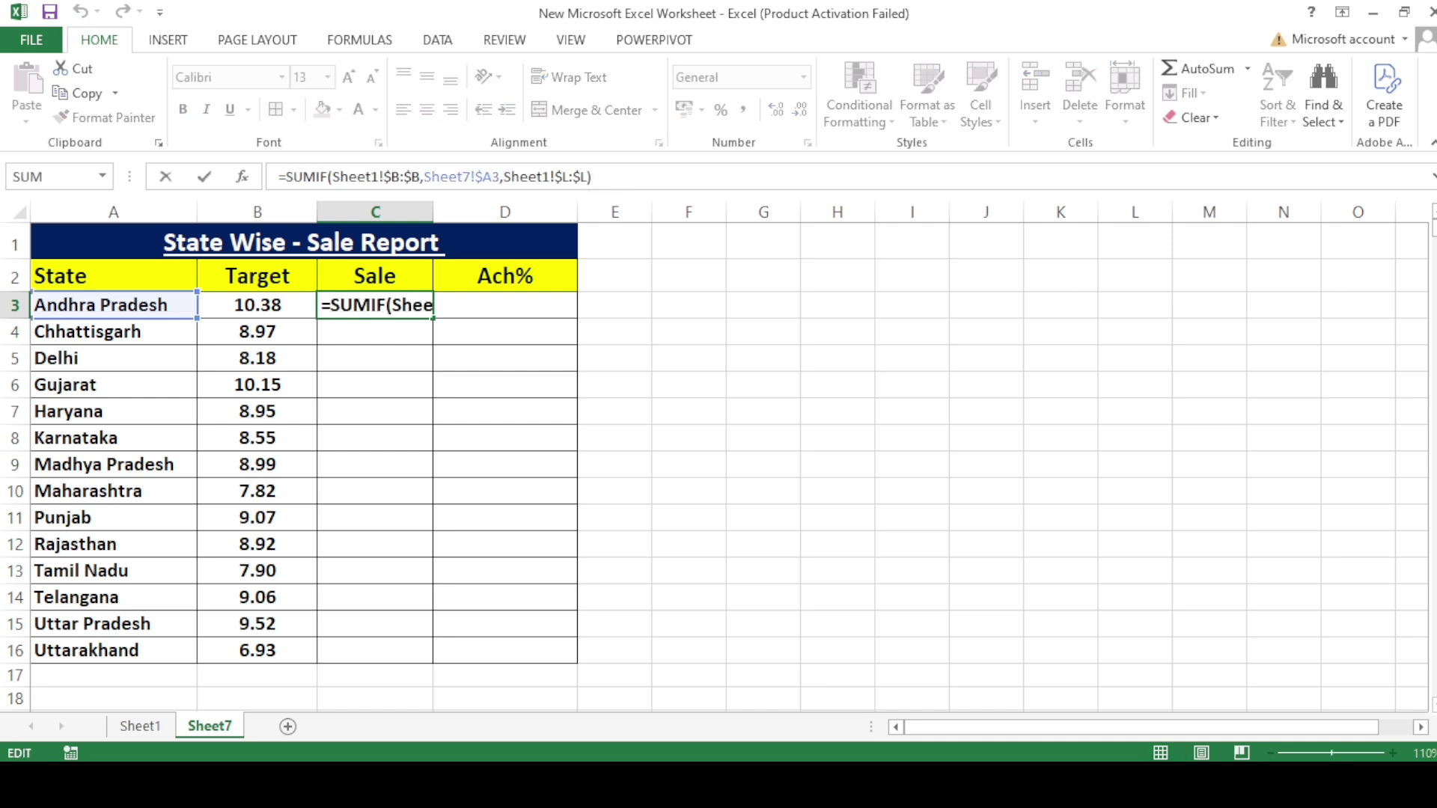
pyautogui.write('/')
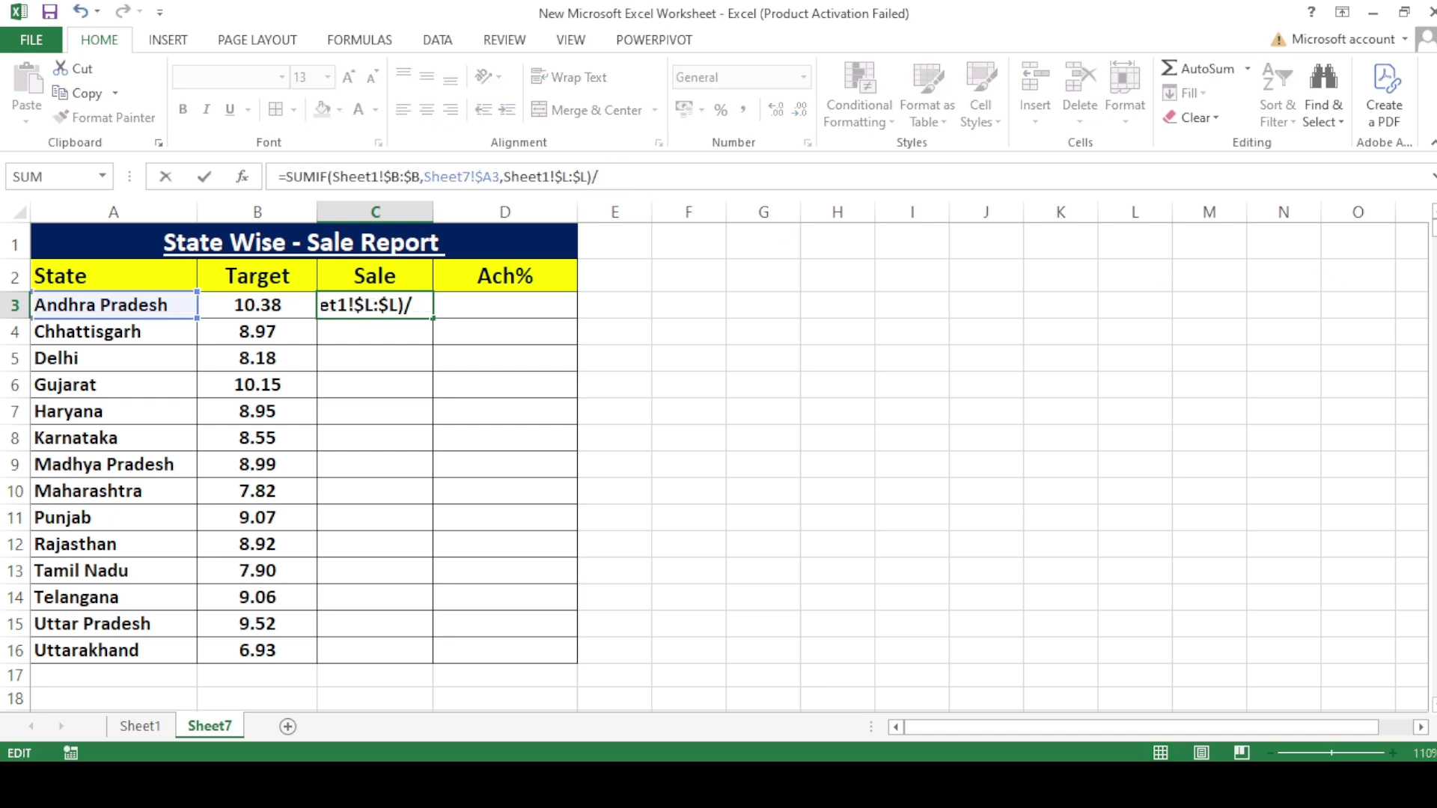
pyautogui.write('10')
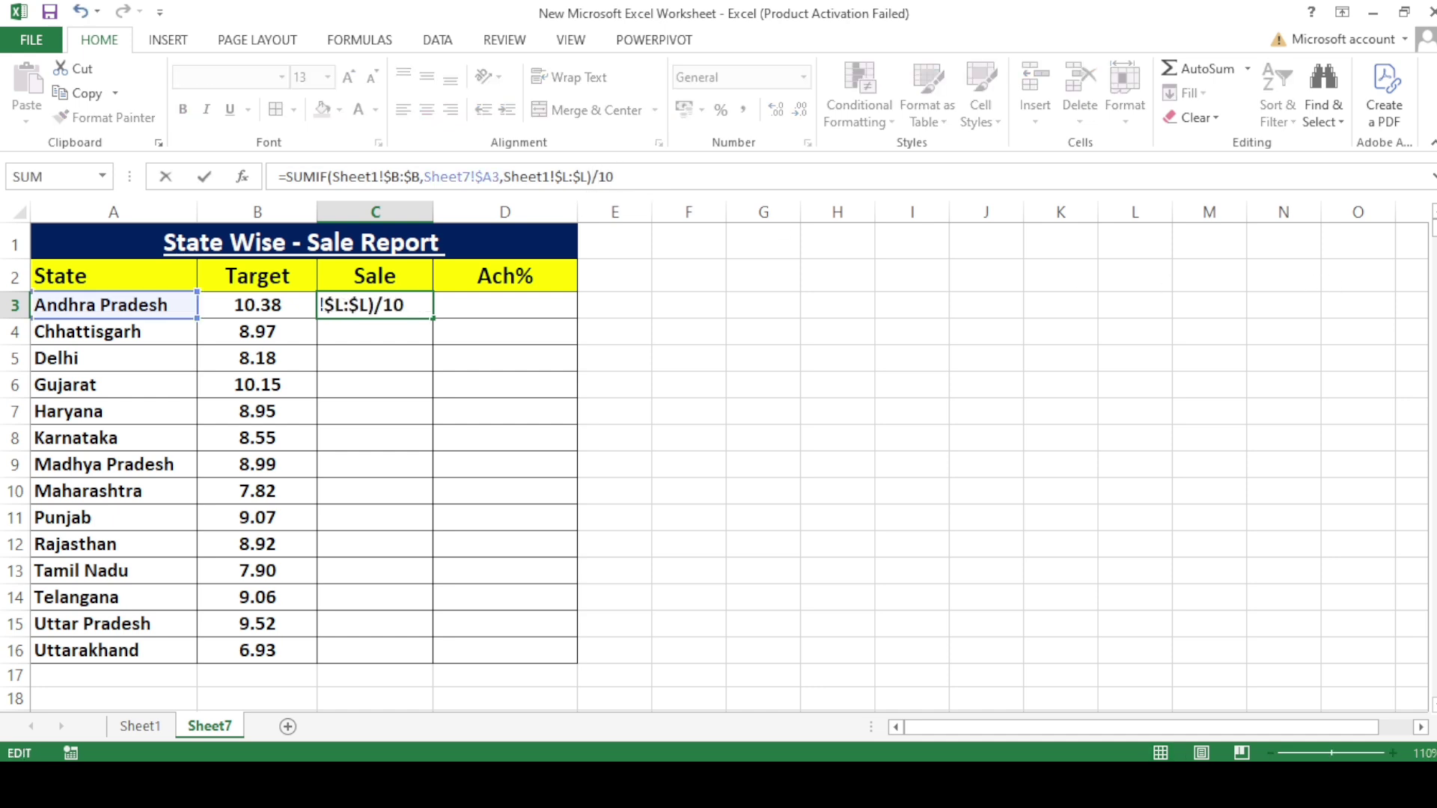
pyautogui.write('^7')
pyautogui.hotkey('ctrl', 'Return')
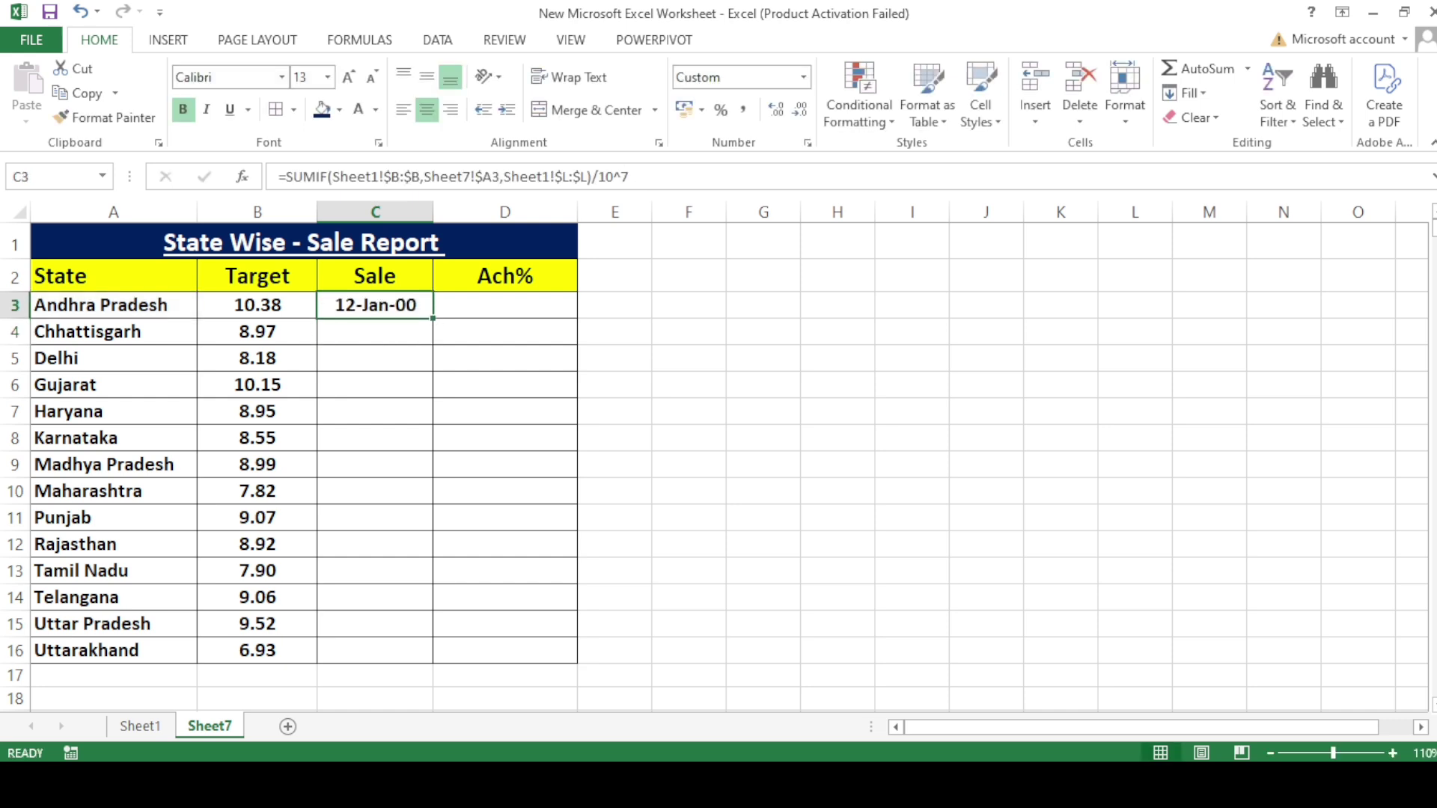
pyautogui.click(803, 77)
pyautogui.click(769, 177)
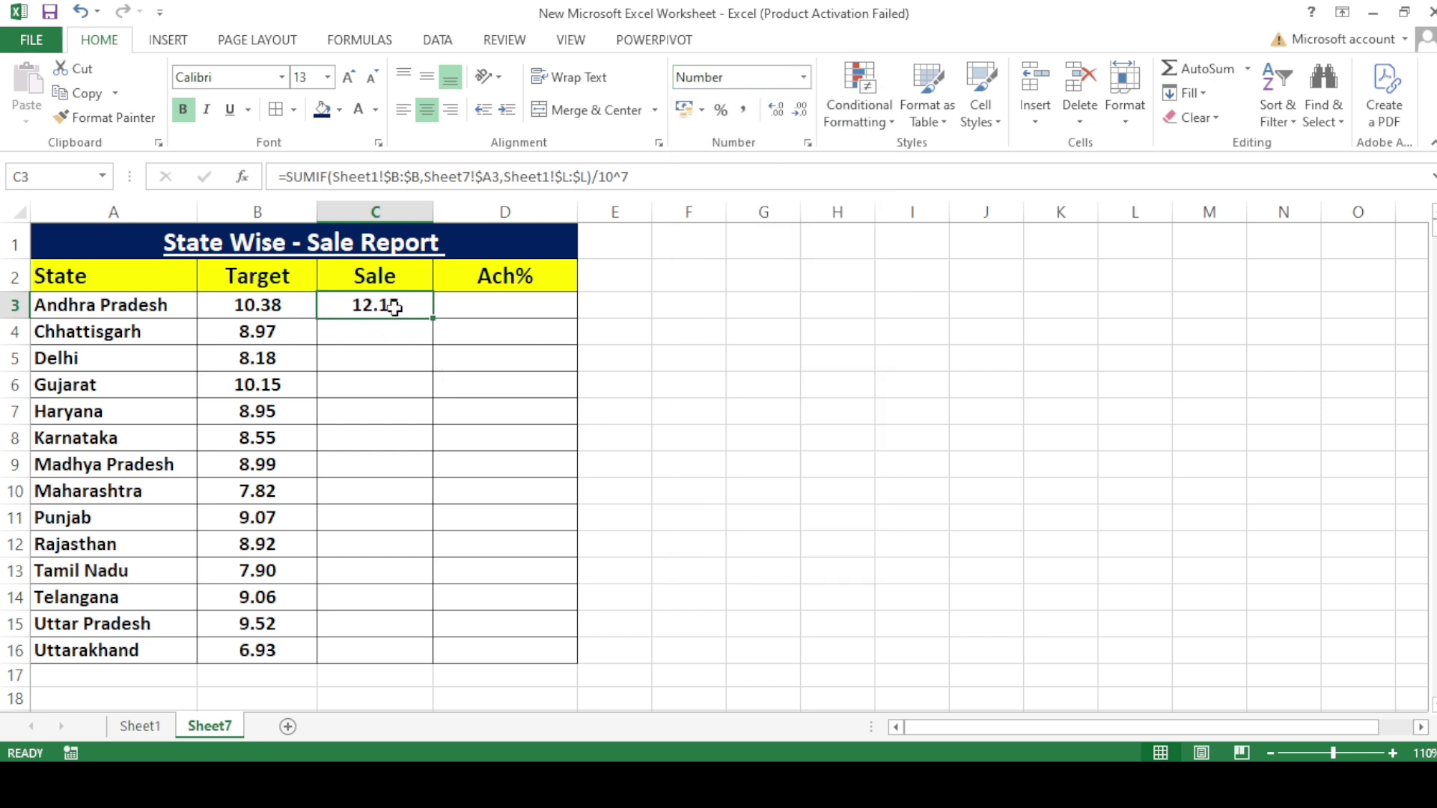
# Copy the Sale formula from C3 to the remaining states in C4:C16.
pyautogui.hotkey('ctrl', 'c')
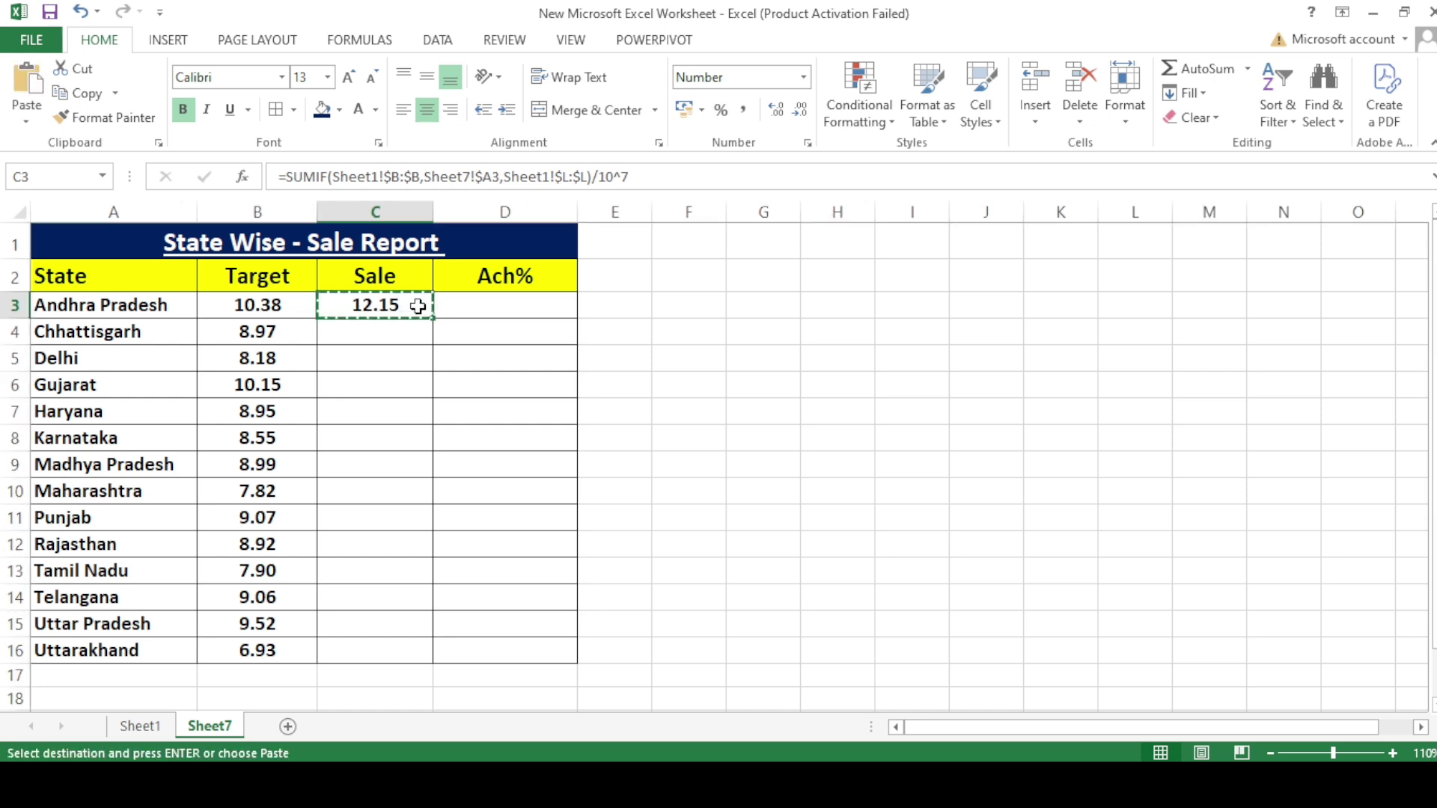
pyautogui.moveTo(410, 332); pyautogui.dragTo(414, 652)
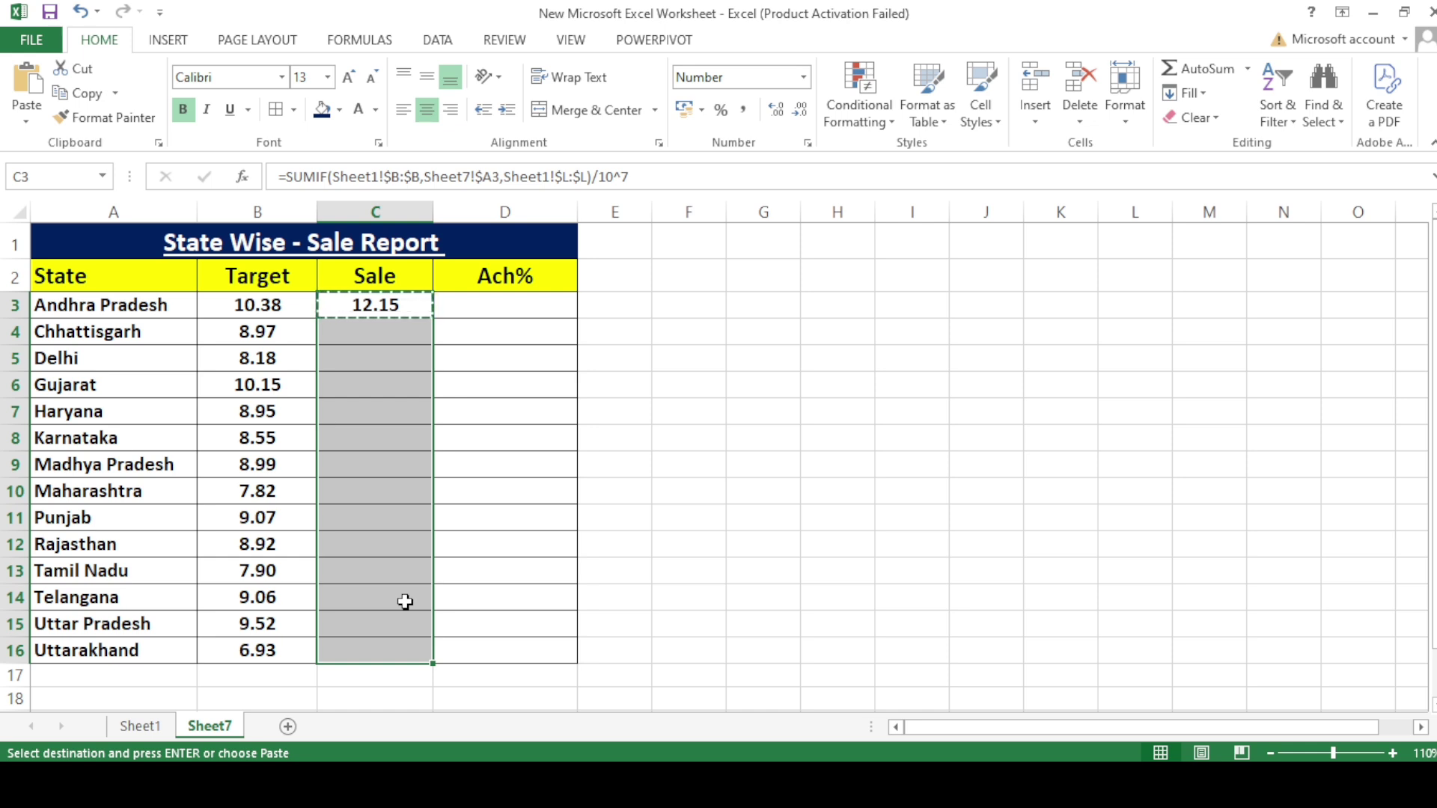
pyautogui.hotkey('ctrl', 'v')
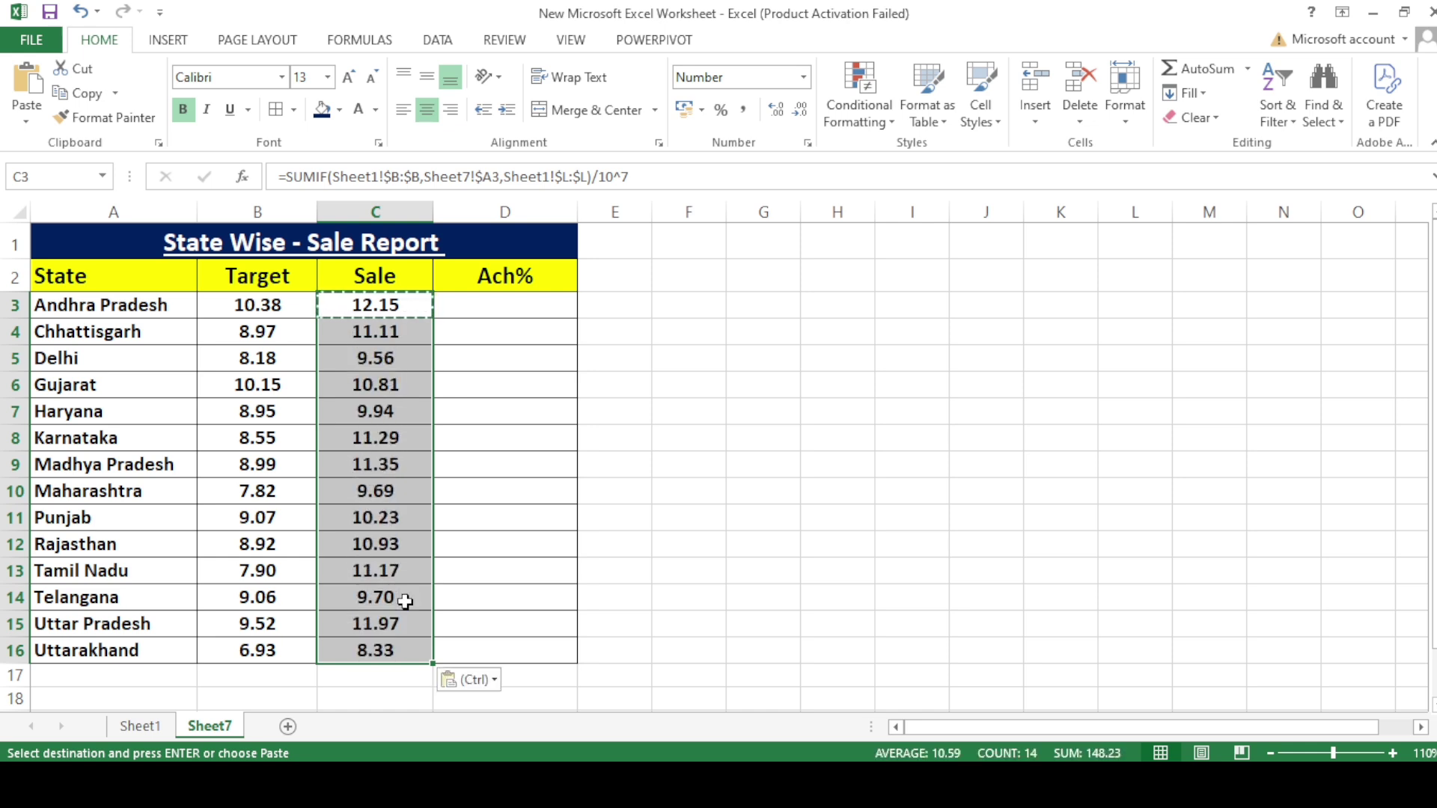
pyautogui.click(515, 615)
pyautogui.press('Escape')
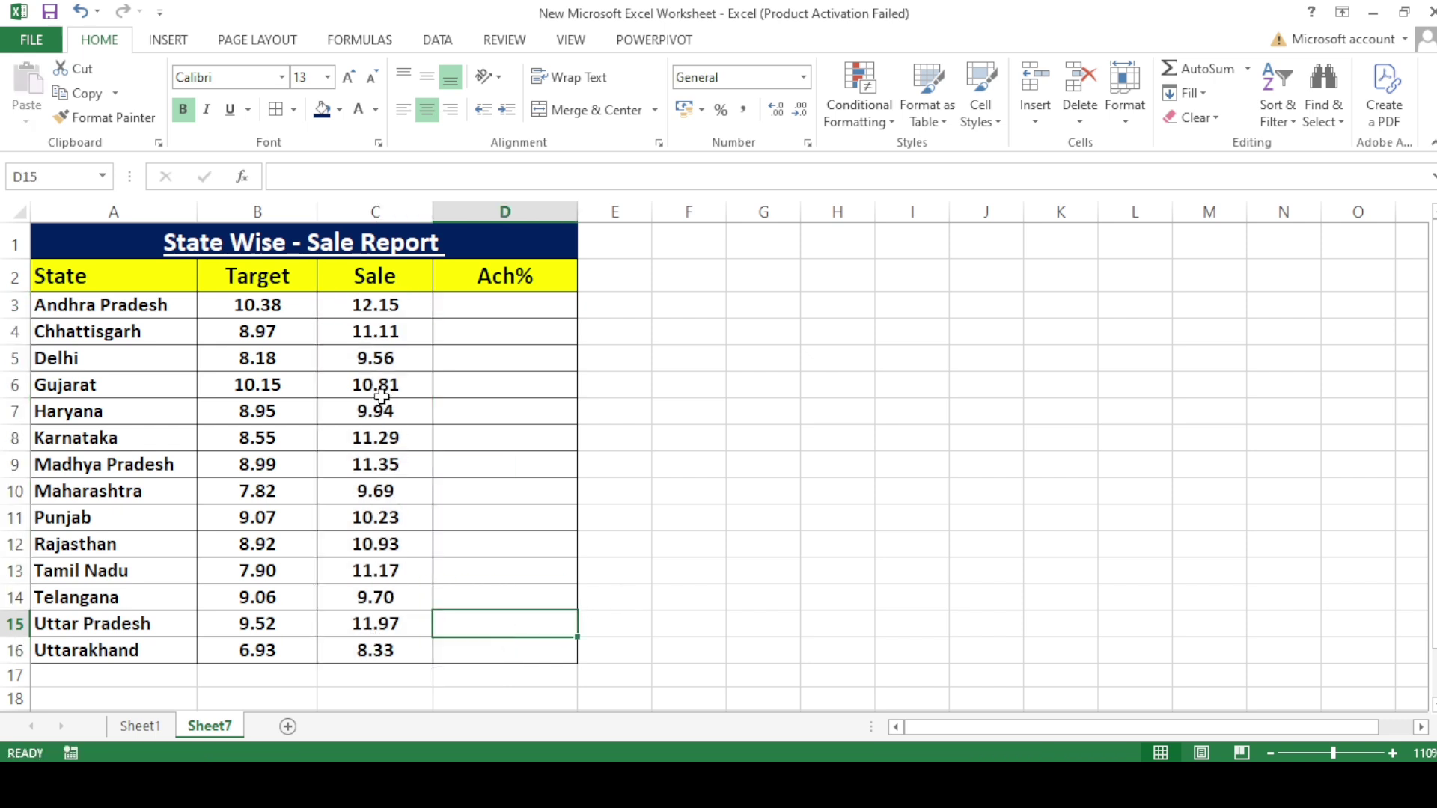
# Review the Target and Sale formulas for Andhra Pradesh, and the Sale formula copied to the Haryana row.
pyautogui.click(377, 306)
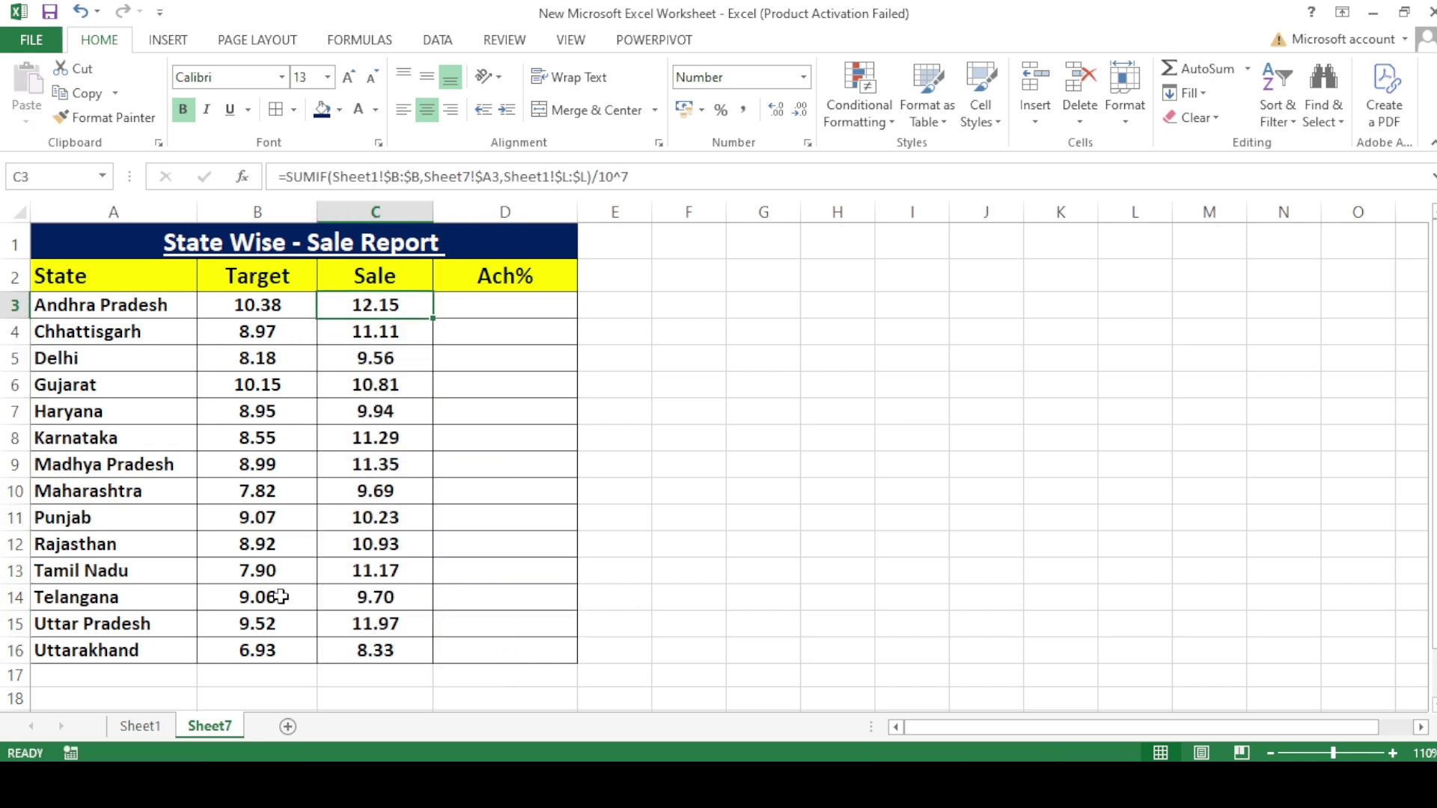
pyautogui.click(387, 409)
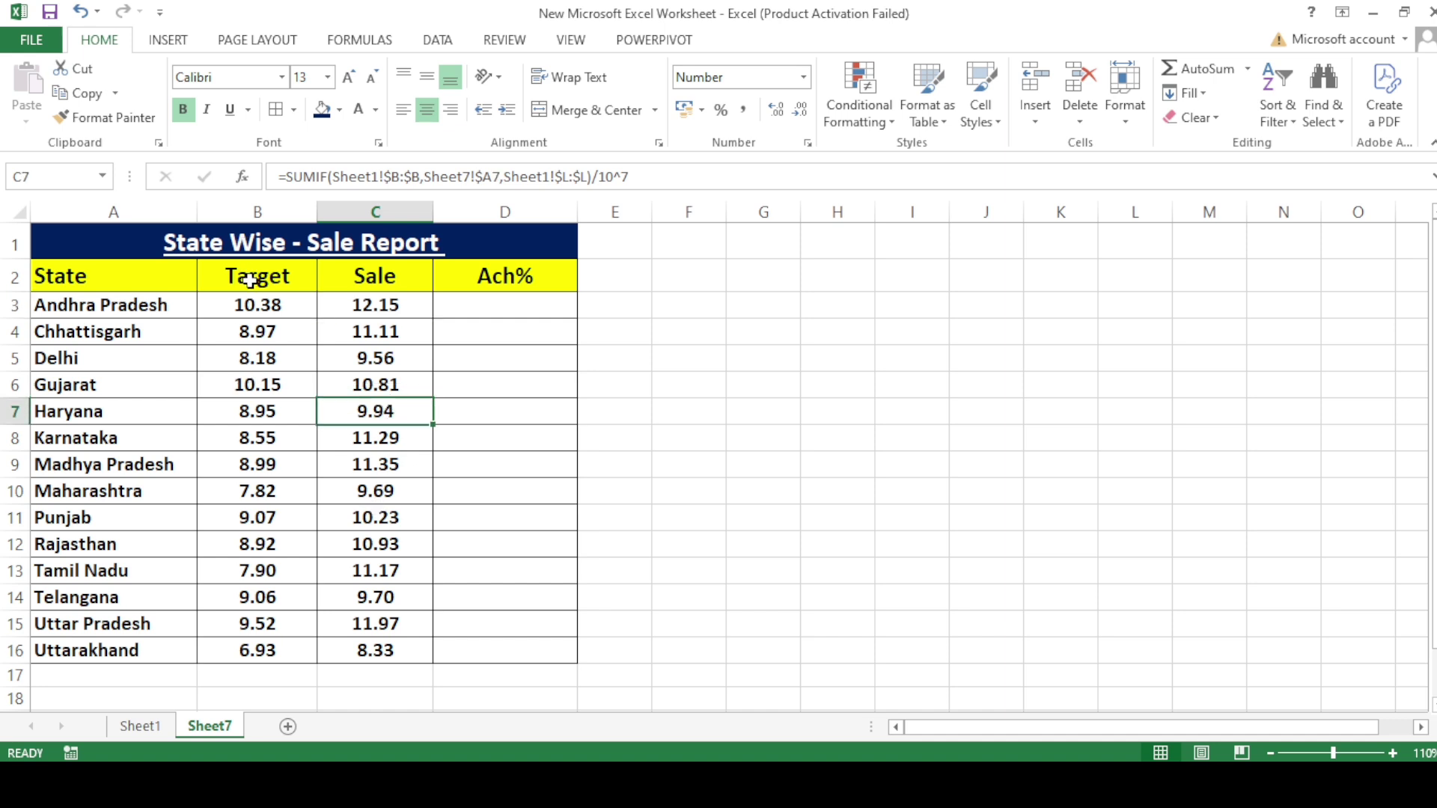
pyautogui.click(264, 306)
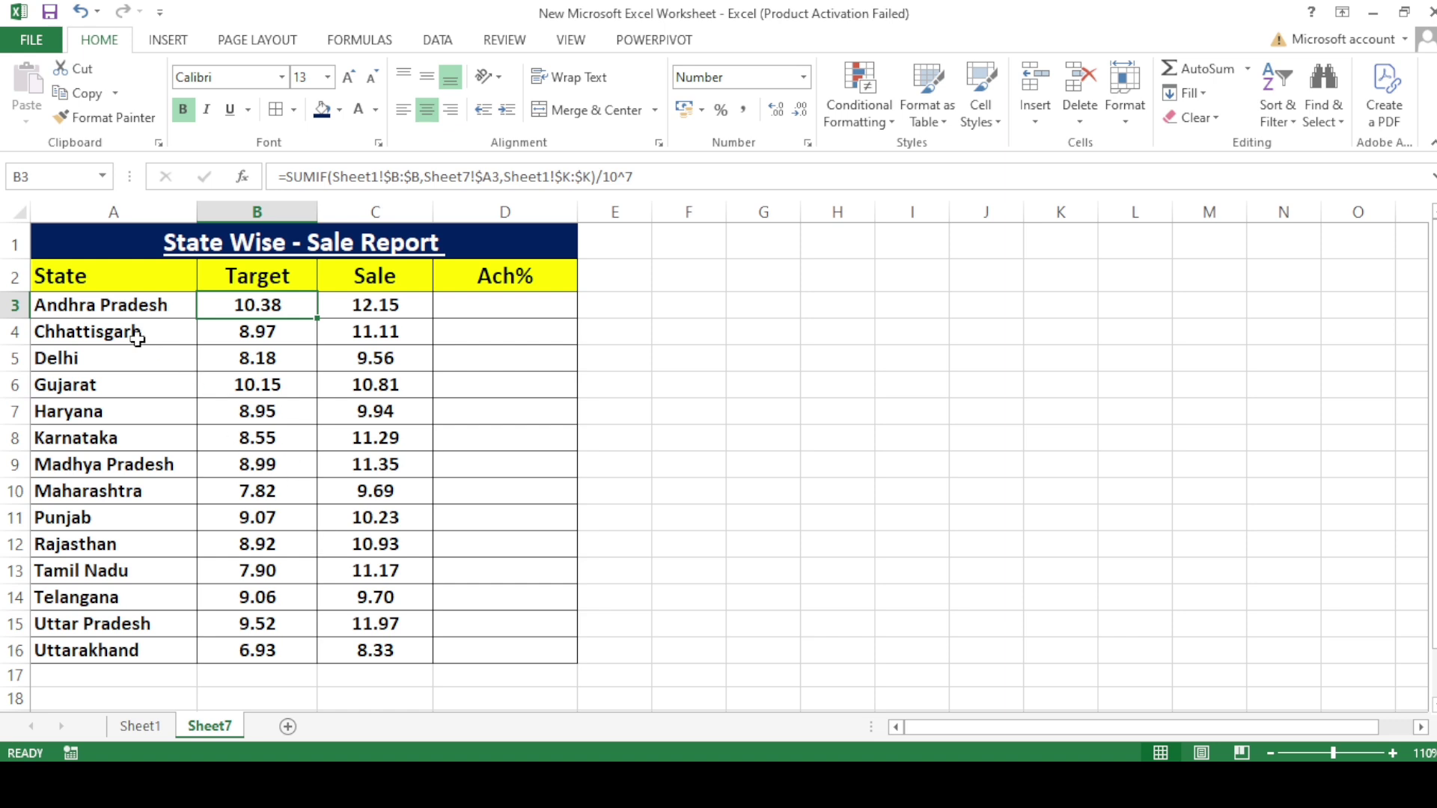
pyautogui.click(129, 310)
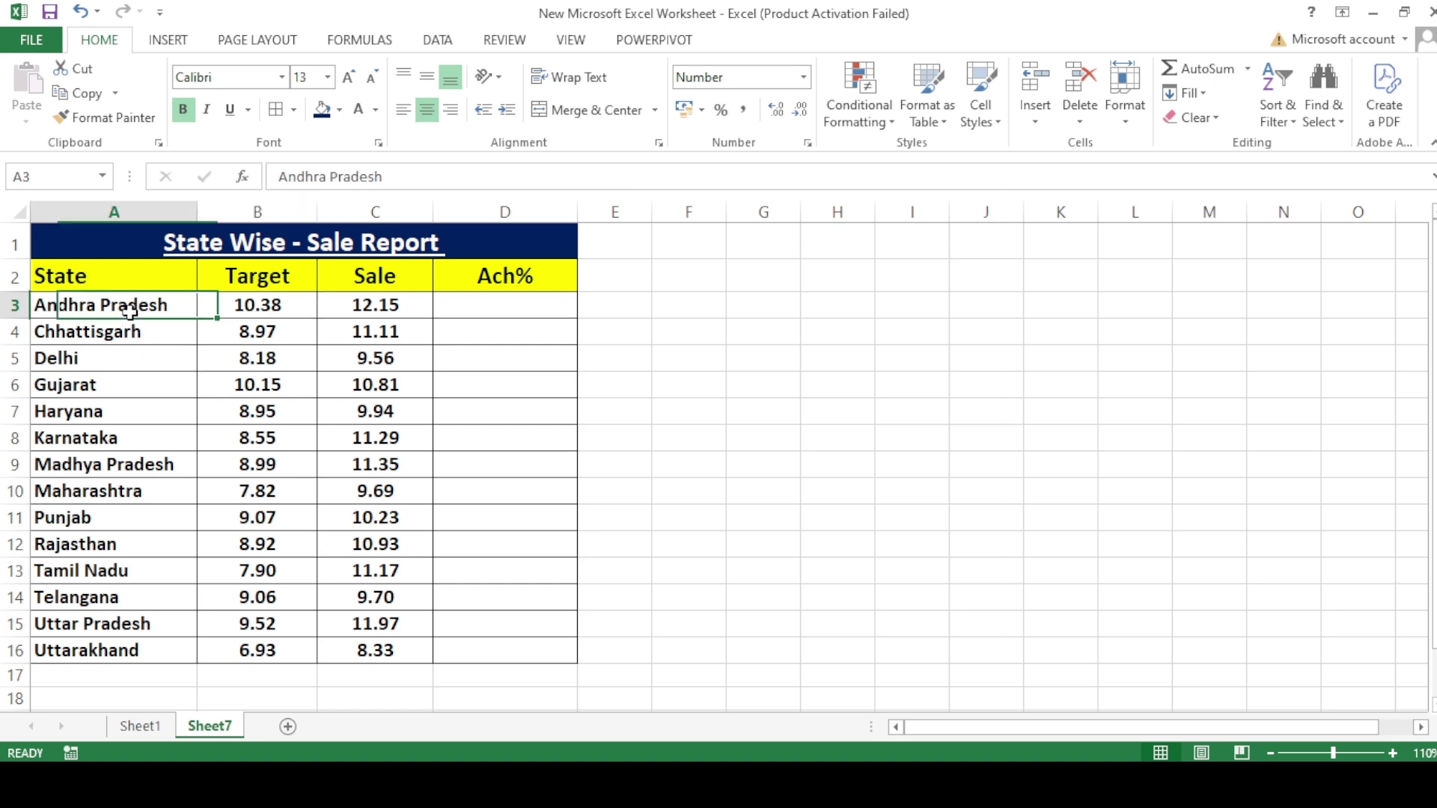
pyautogui.click(281, 307)
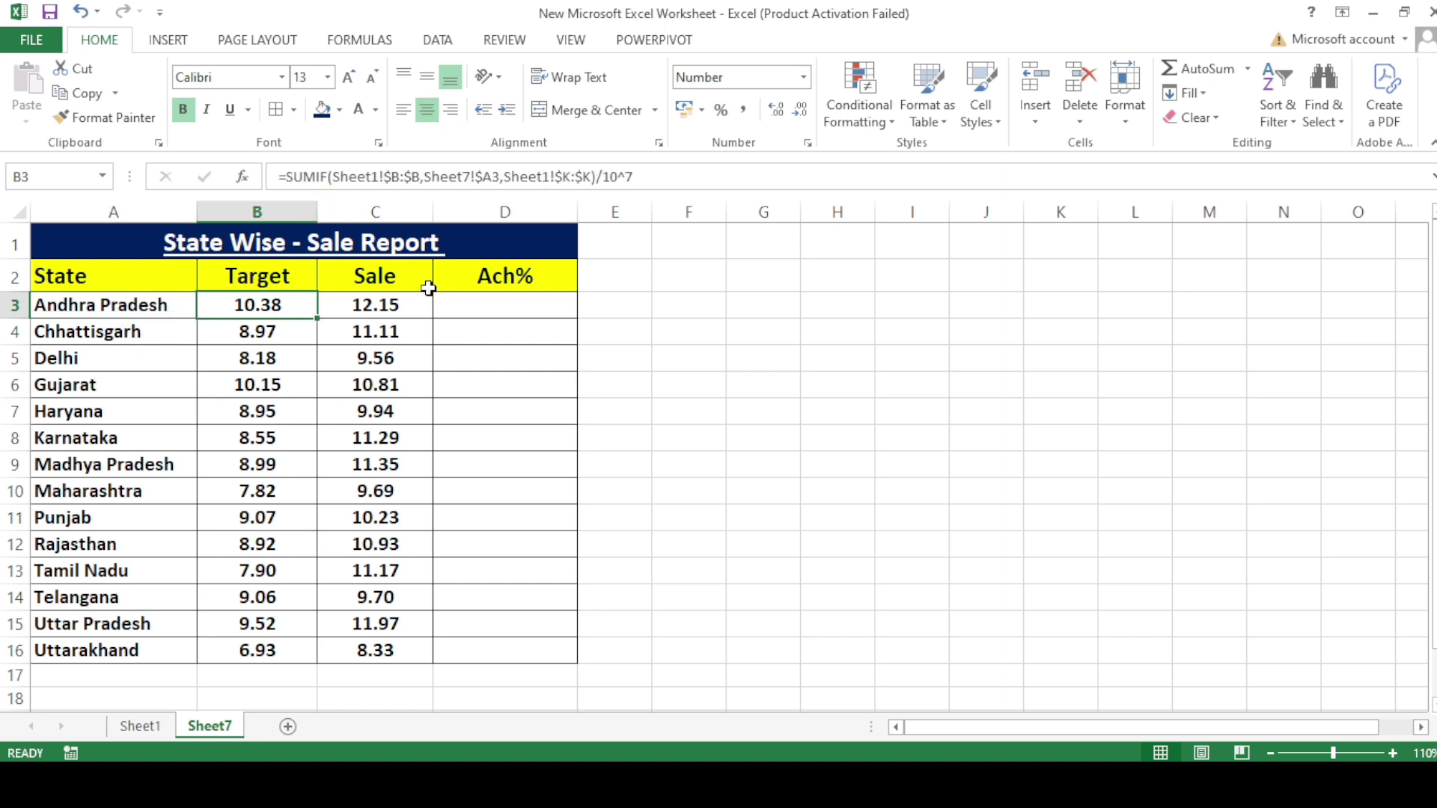
pyautogui.click(404, 308)
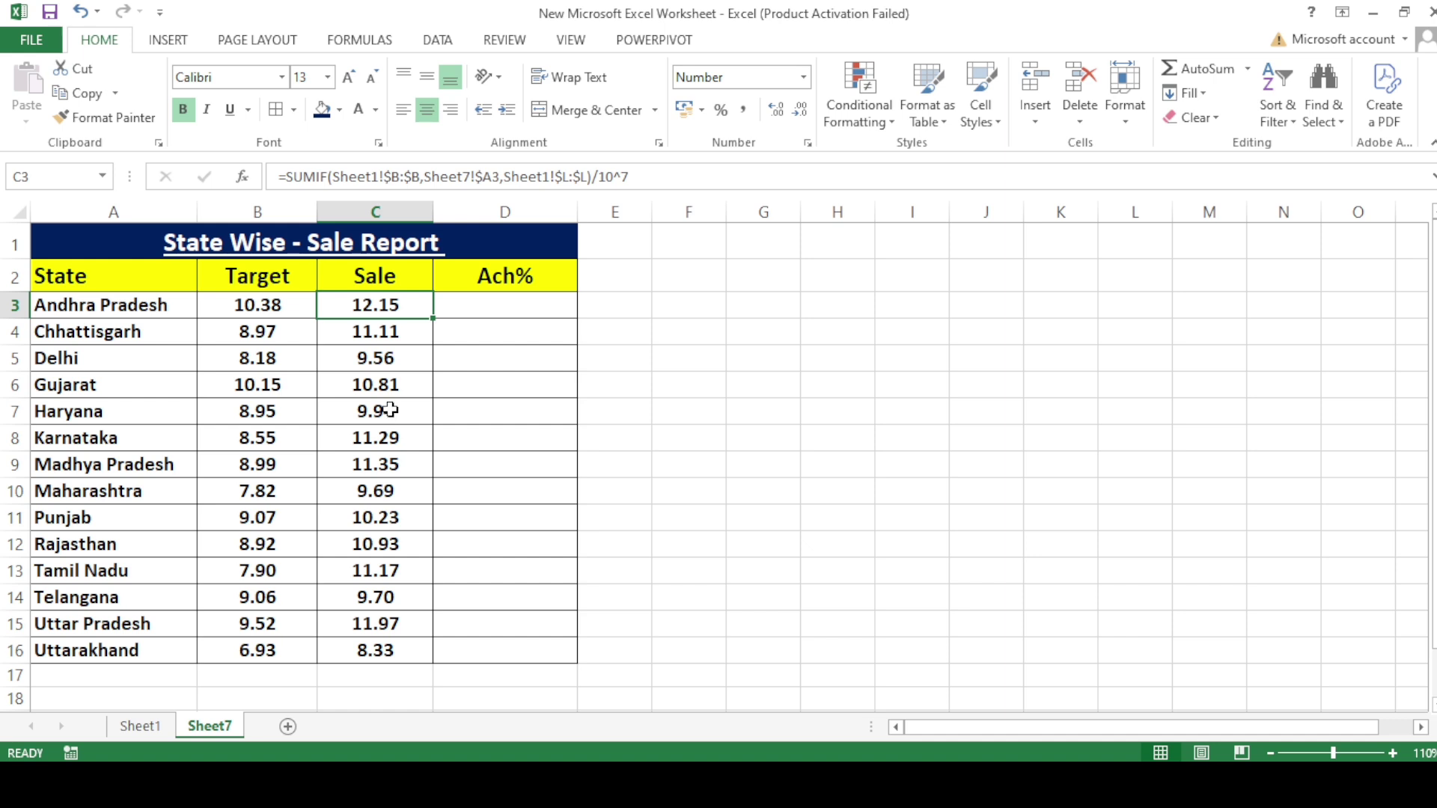
pyautogui.click(483, 309)
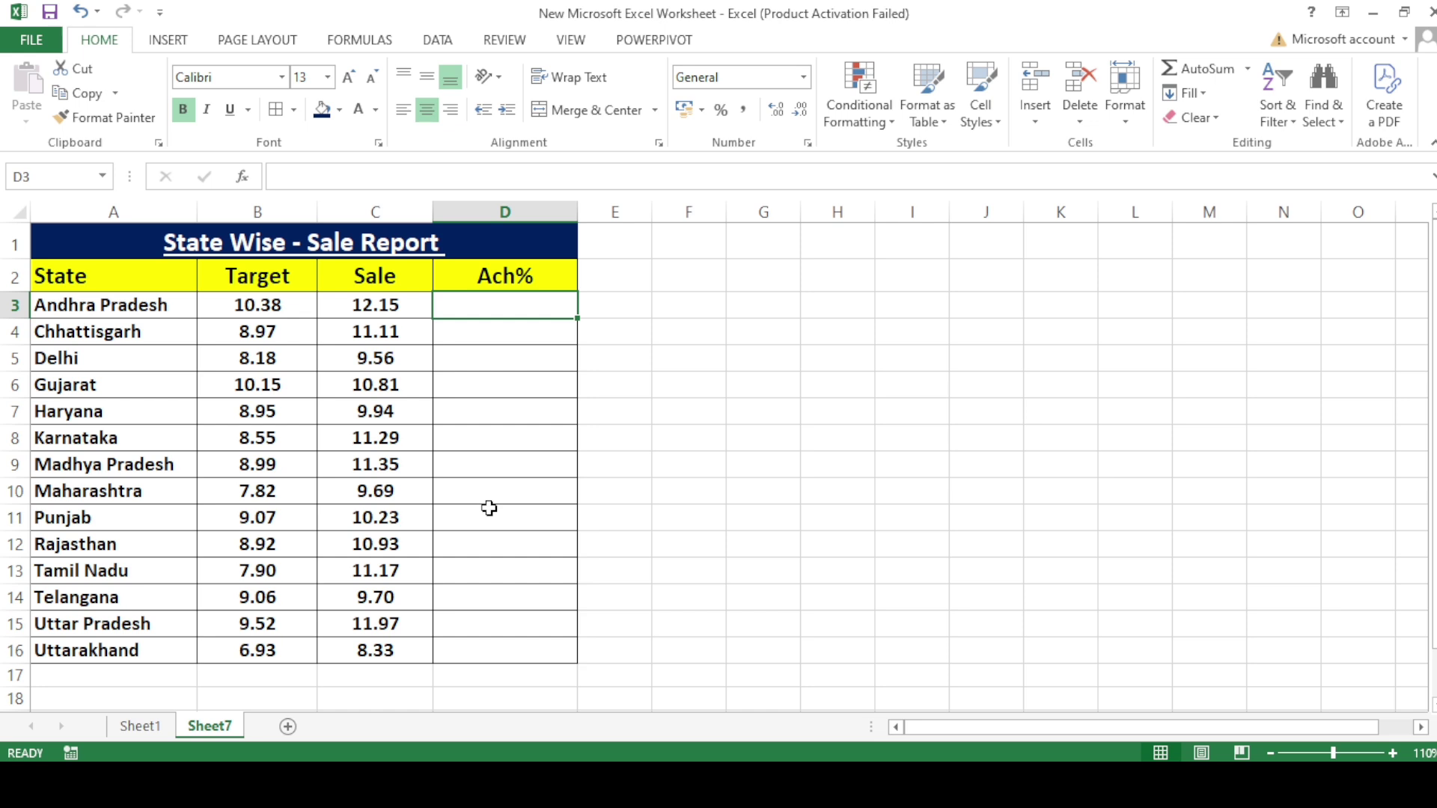
pyautogui.click(263, 310)
pyautogui.click(400, 314)
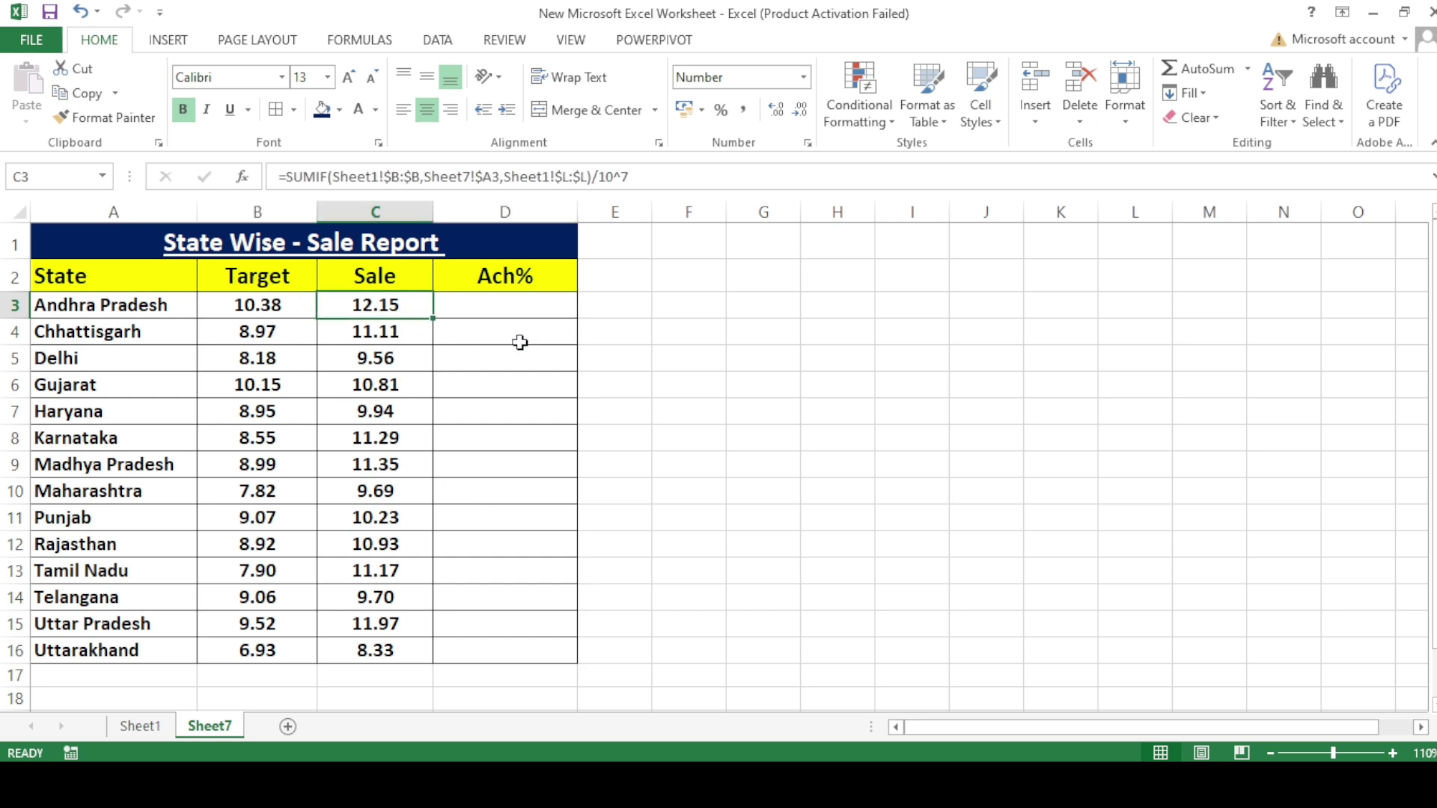
pyautogui.click(530, 315)
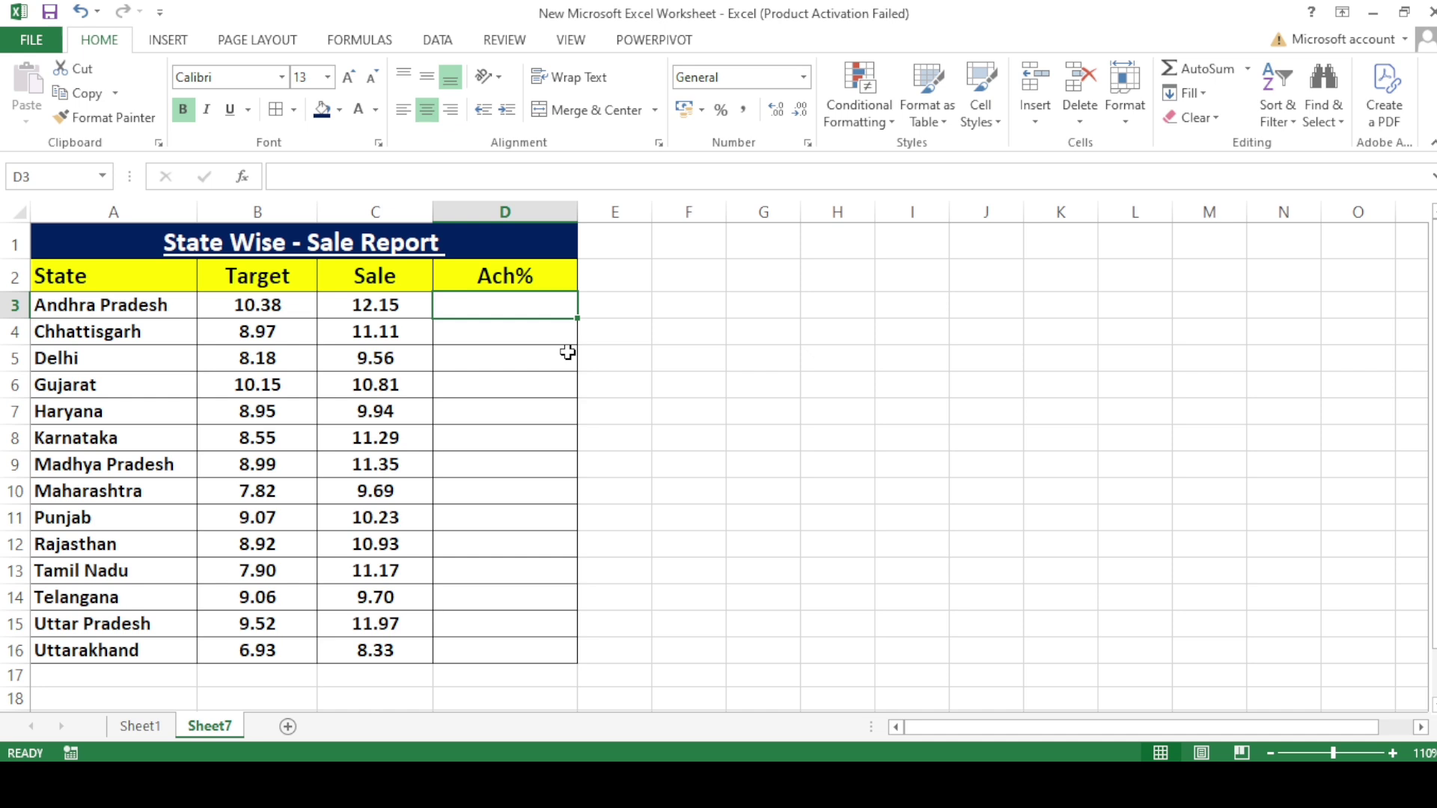
pyautogui.write('=')
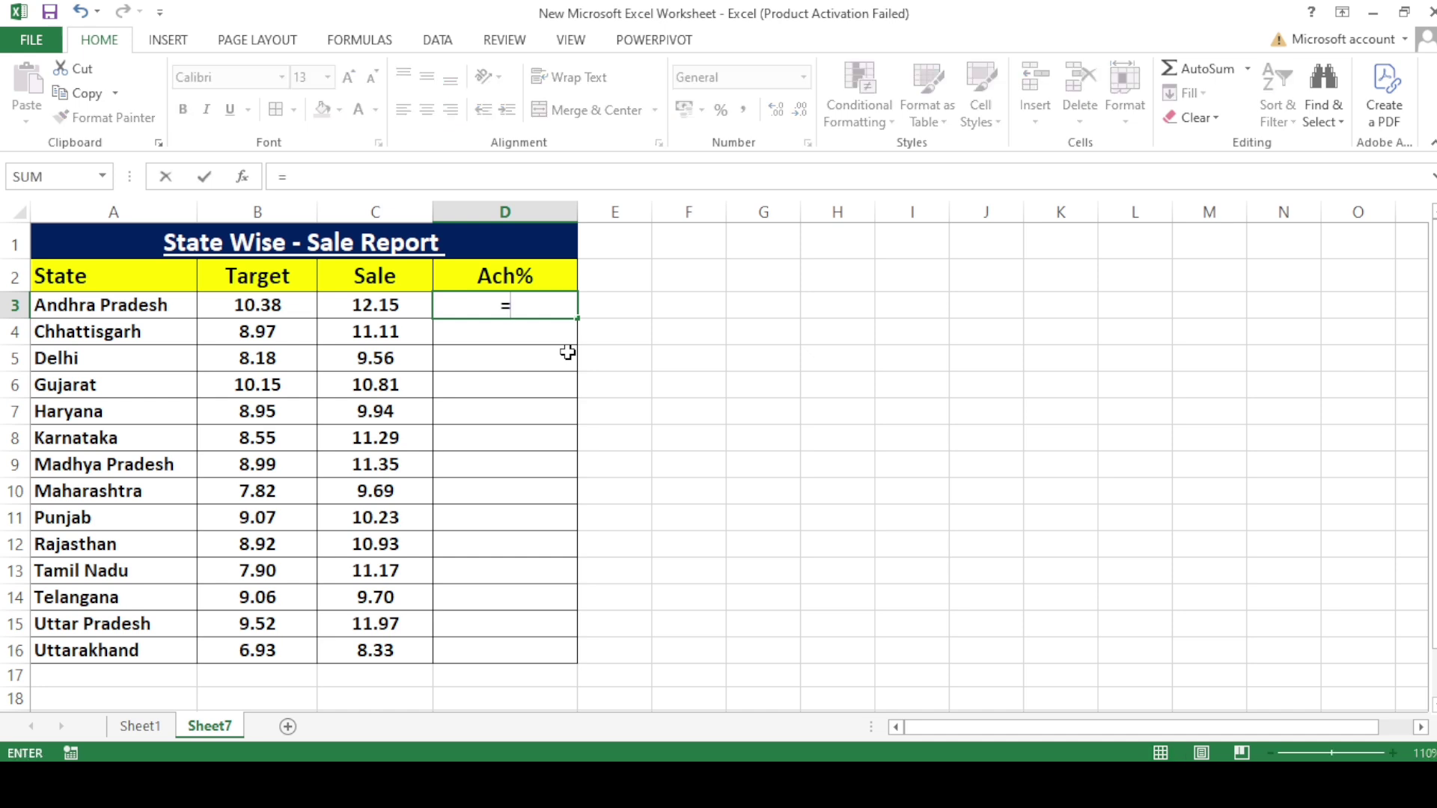
pyautogui.press('Left')
pyautogui.write('/')
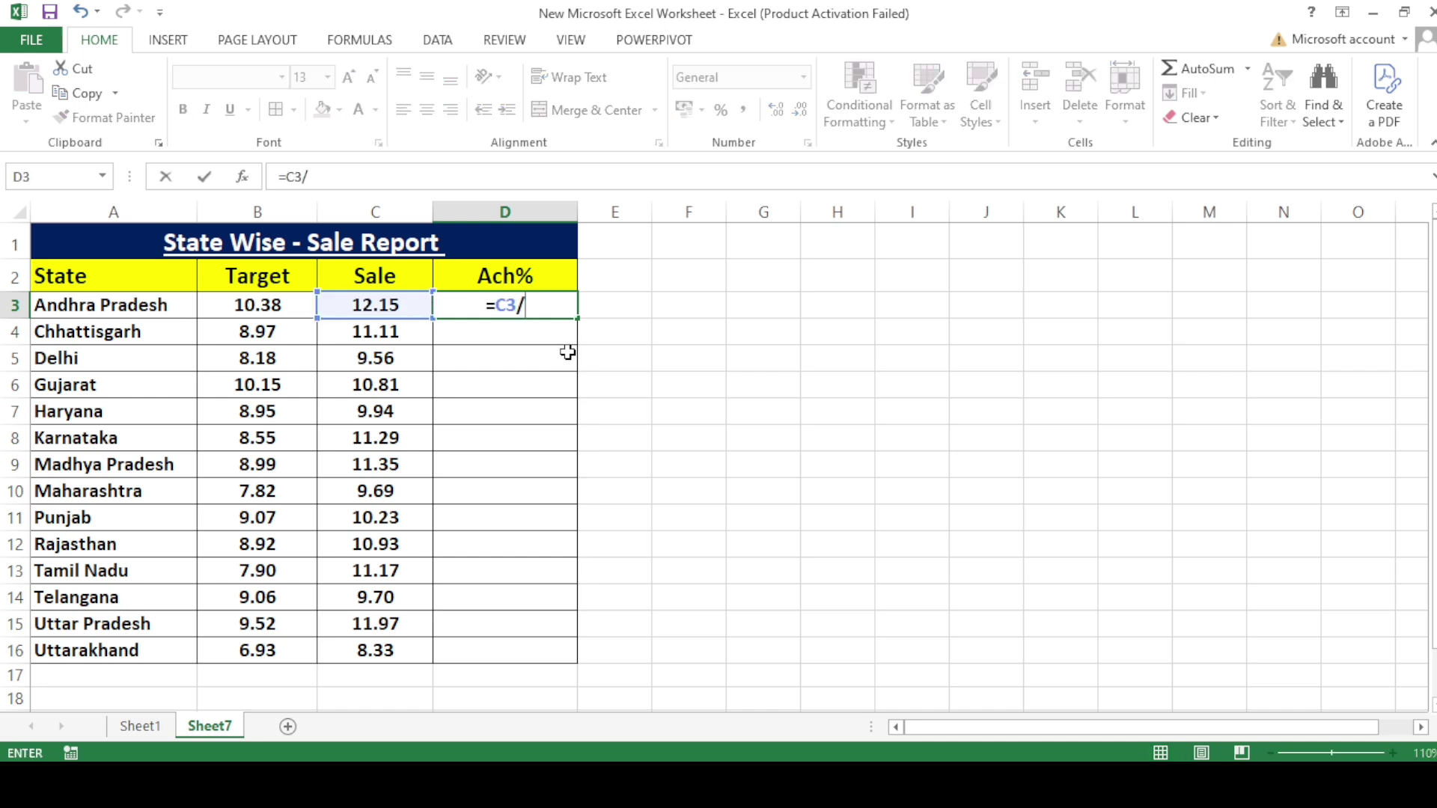
pyautogui.press('Left')
pyautogui.press('Left')
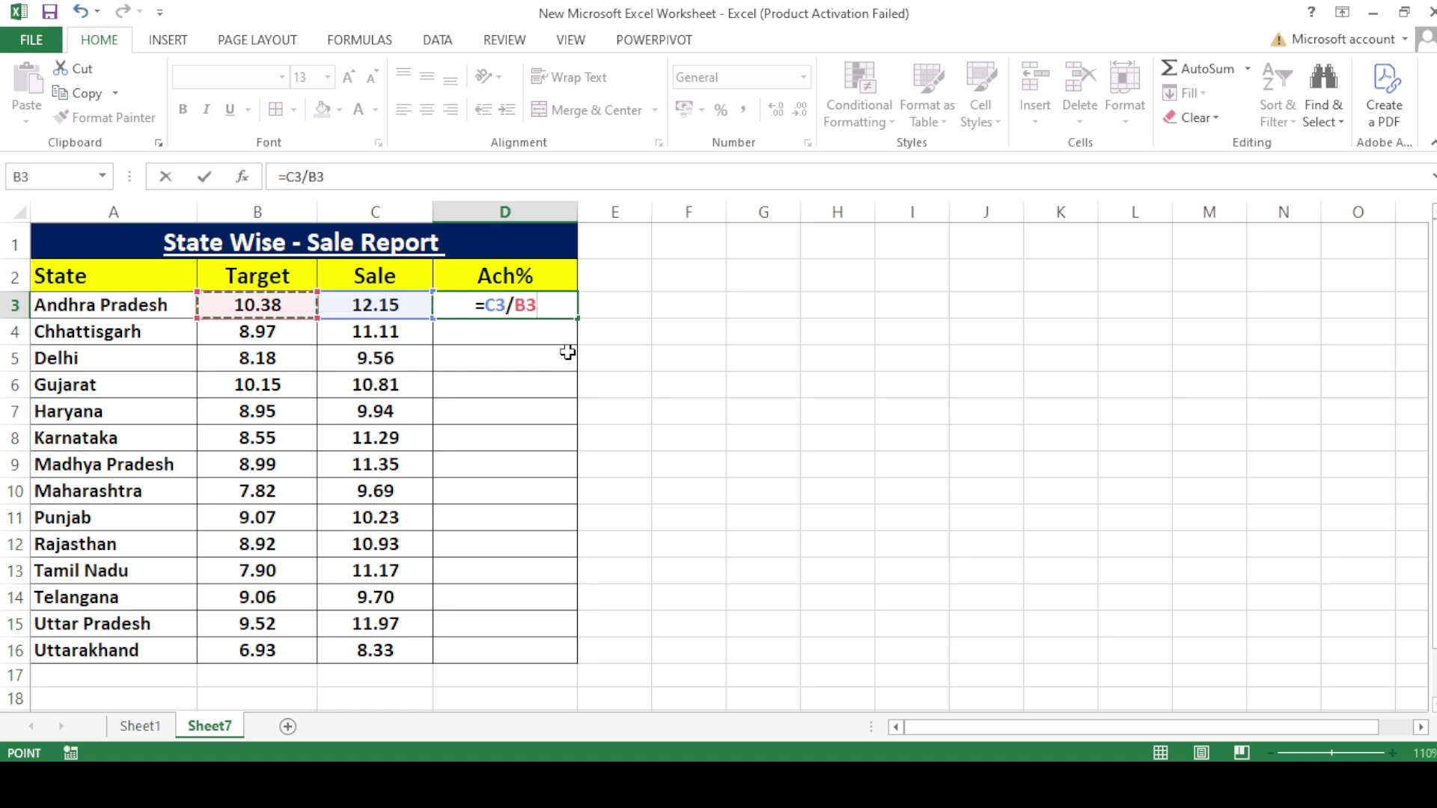
pyautogui.write(')')
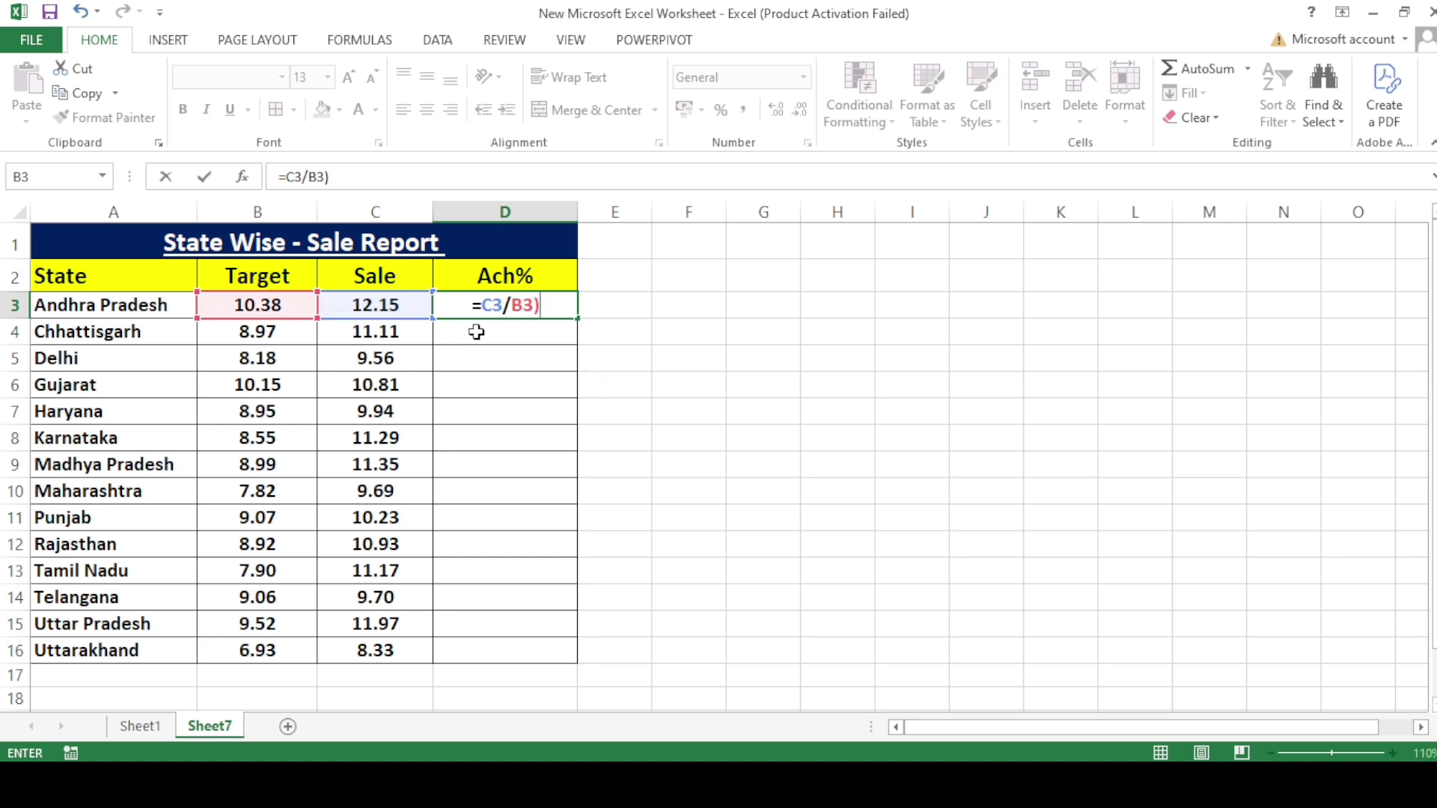
pyautogui.click(482, 303)
pyautogui.write('(')
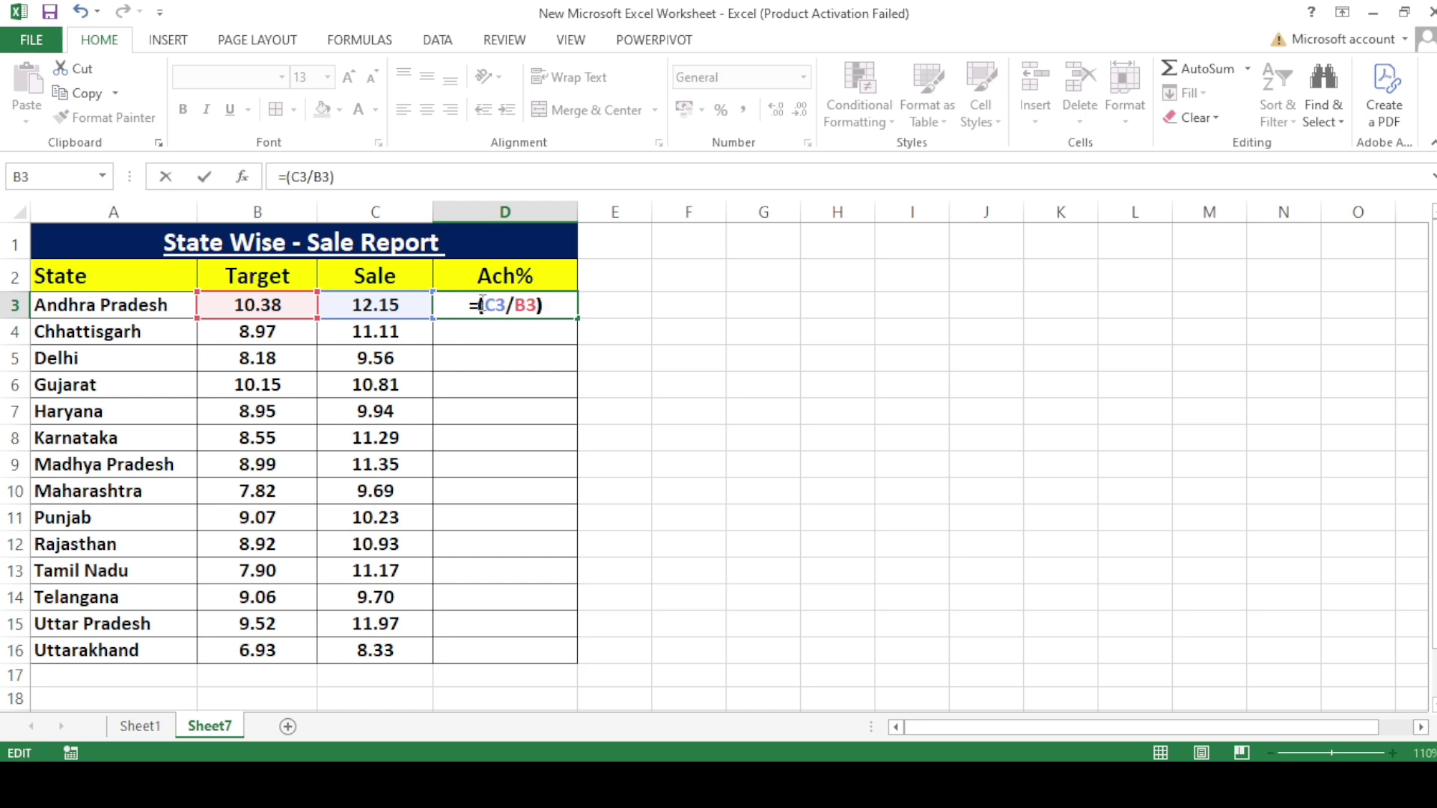
pyautogui.press('Return')
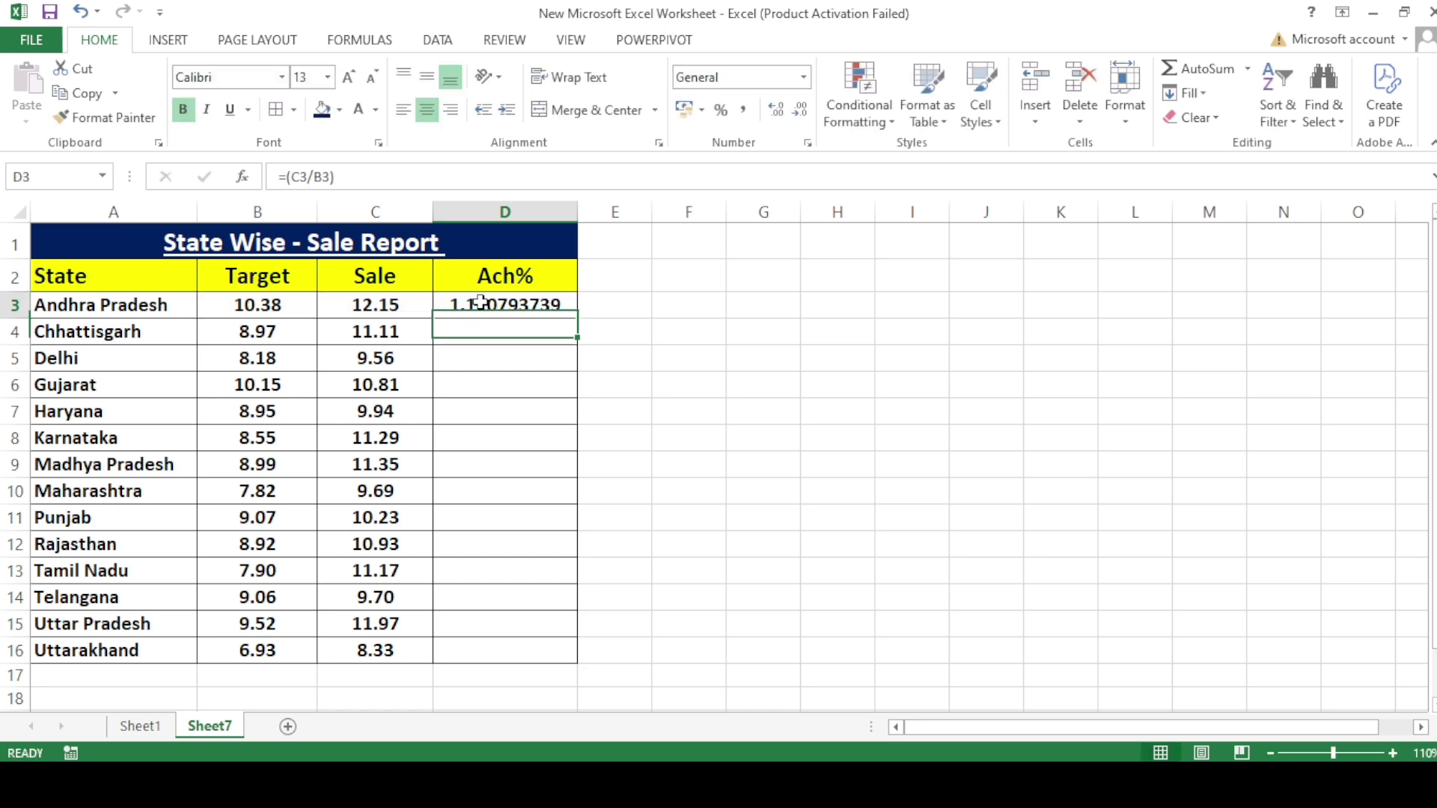
pyautogui.click(481, 303)
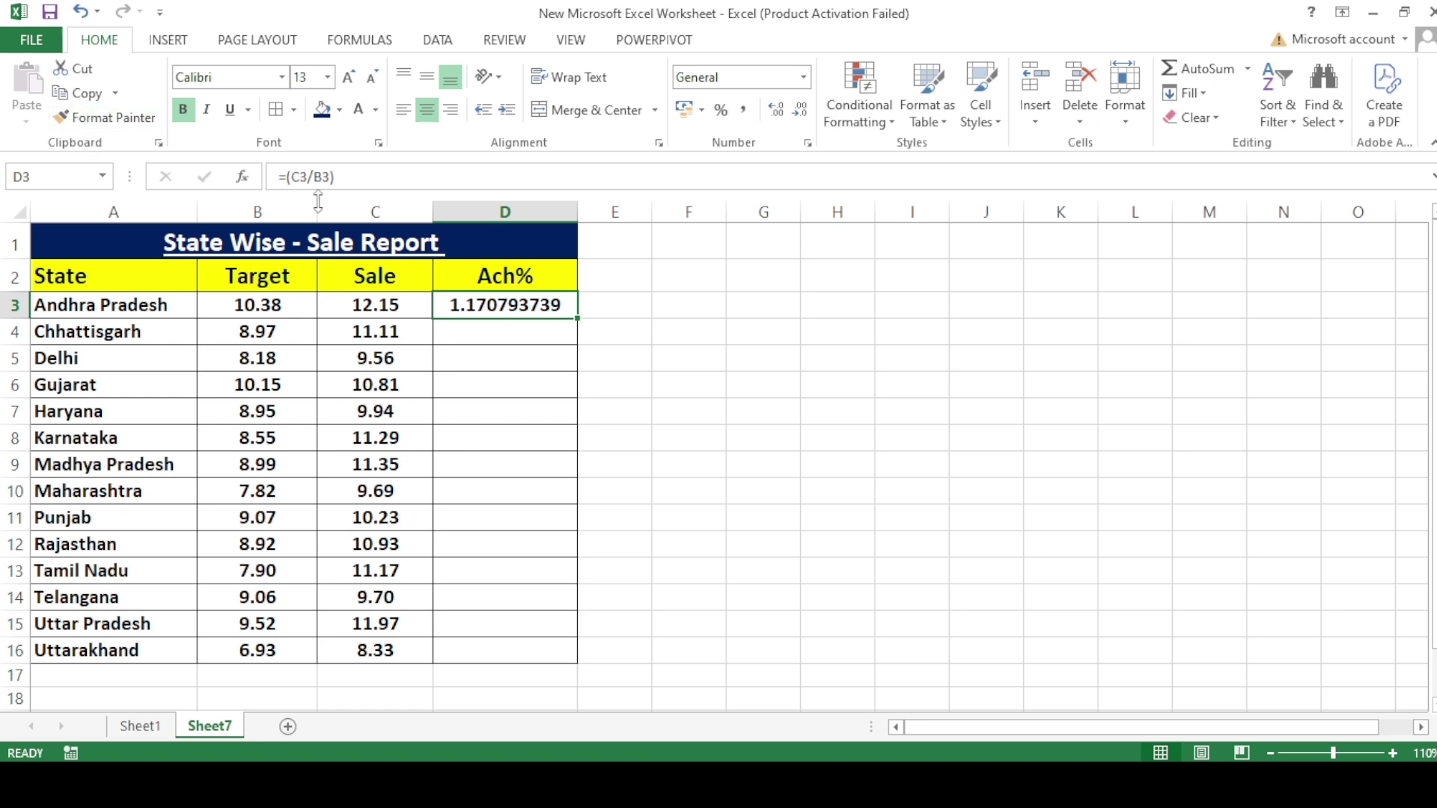
pyautogui.press('Delete')
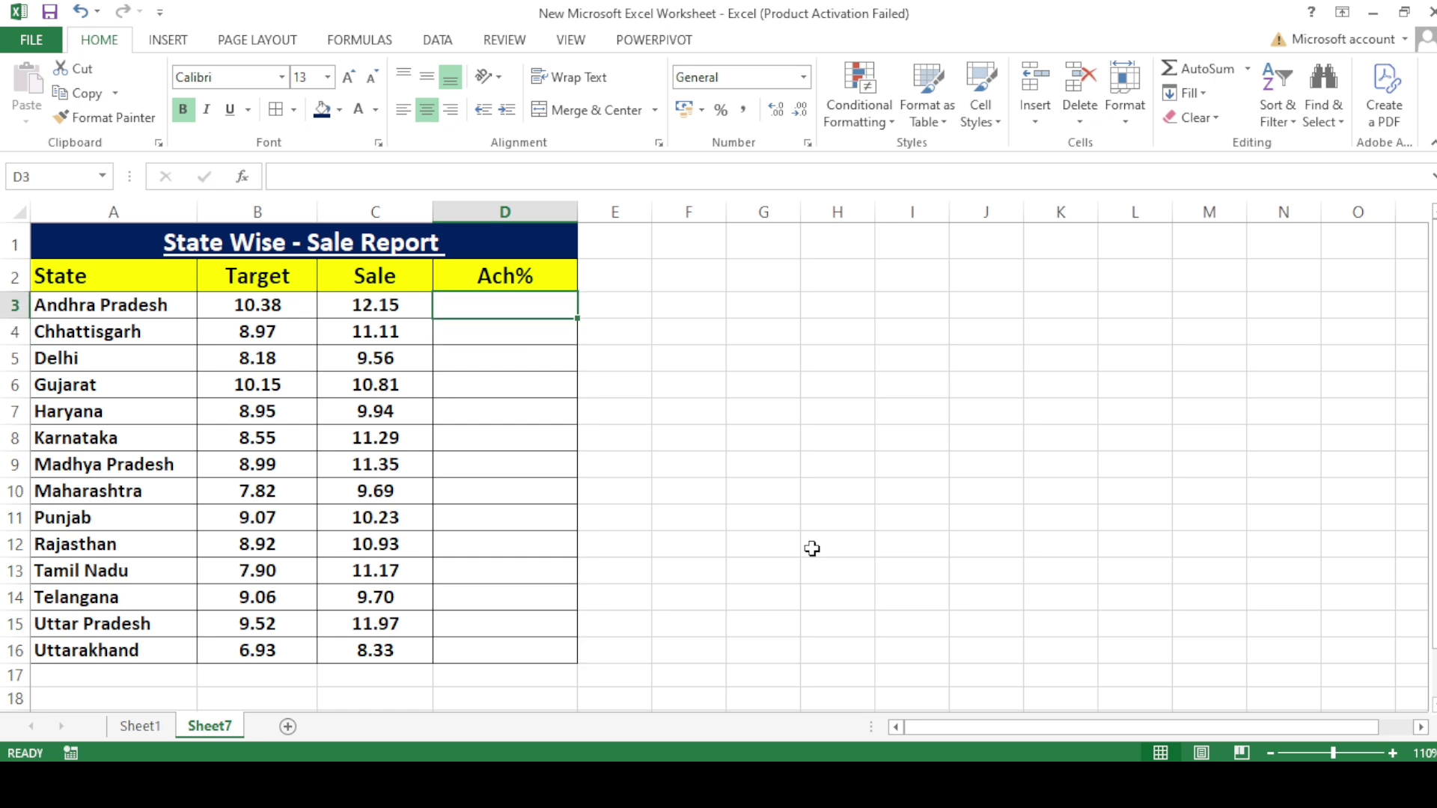
# Enter the achievement formula =C3/B3 in Ach% cell D3 and apply the percentage format.
pyautogui.write('=')
pyautogui.press('Left')
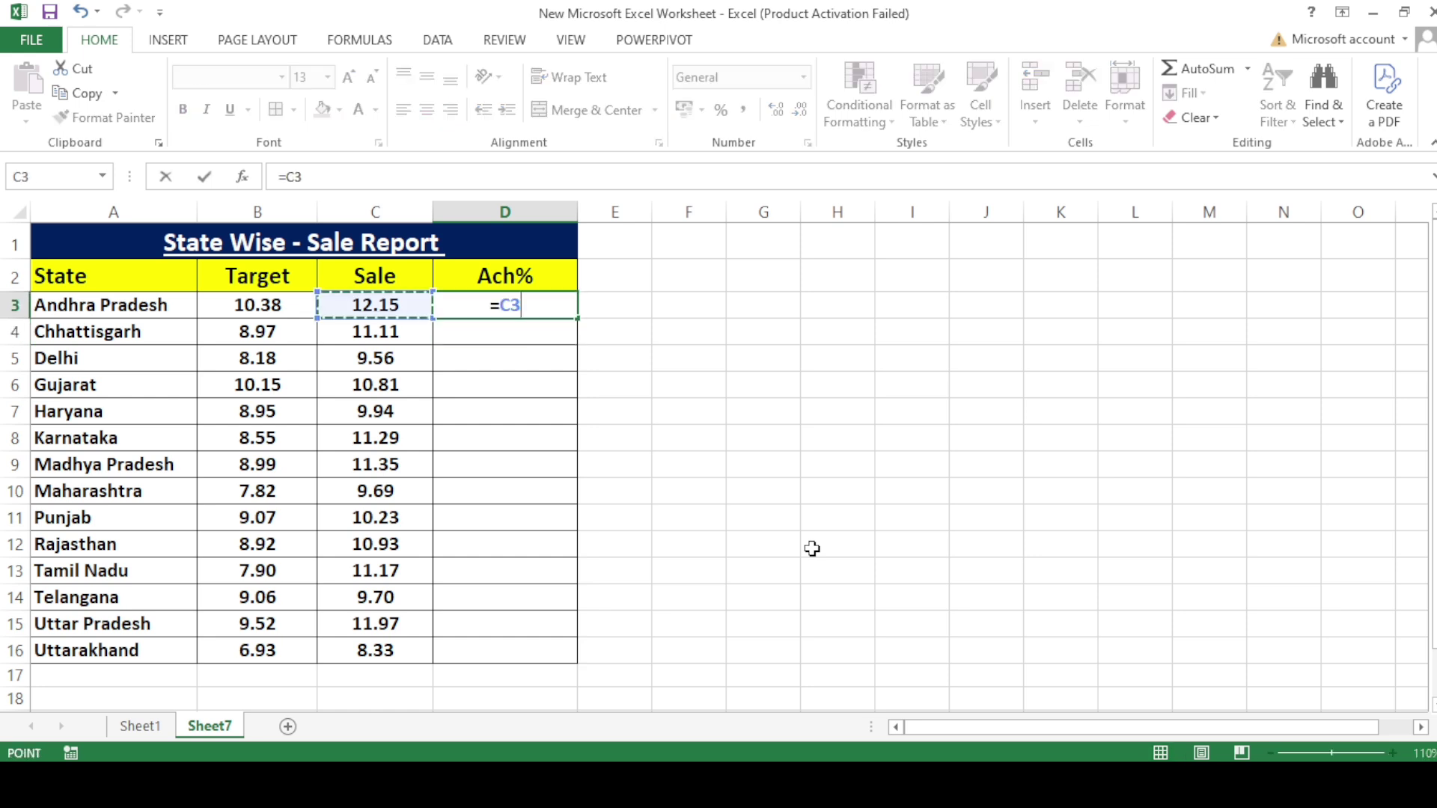
pyautogui.write('/')
pyautogui.press('Left')
pyautogui.press('Left')
pyautogui.hotkey('ctrl', 'Return')
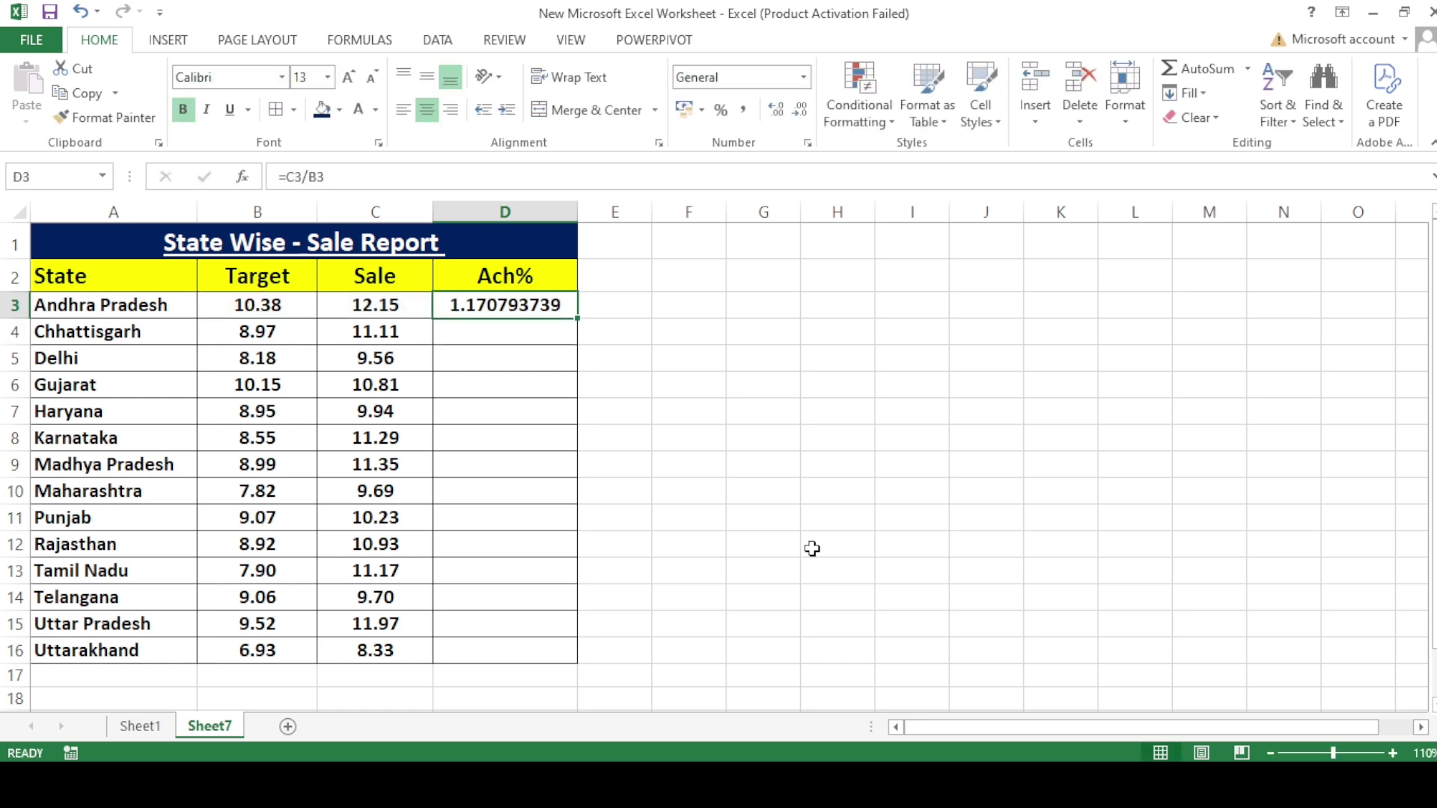
pyautogui.click(721, 111)
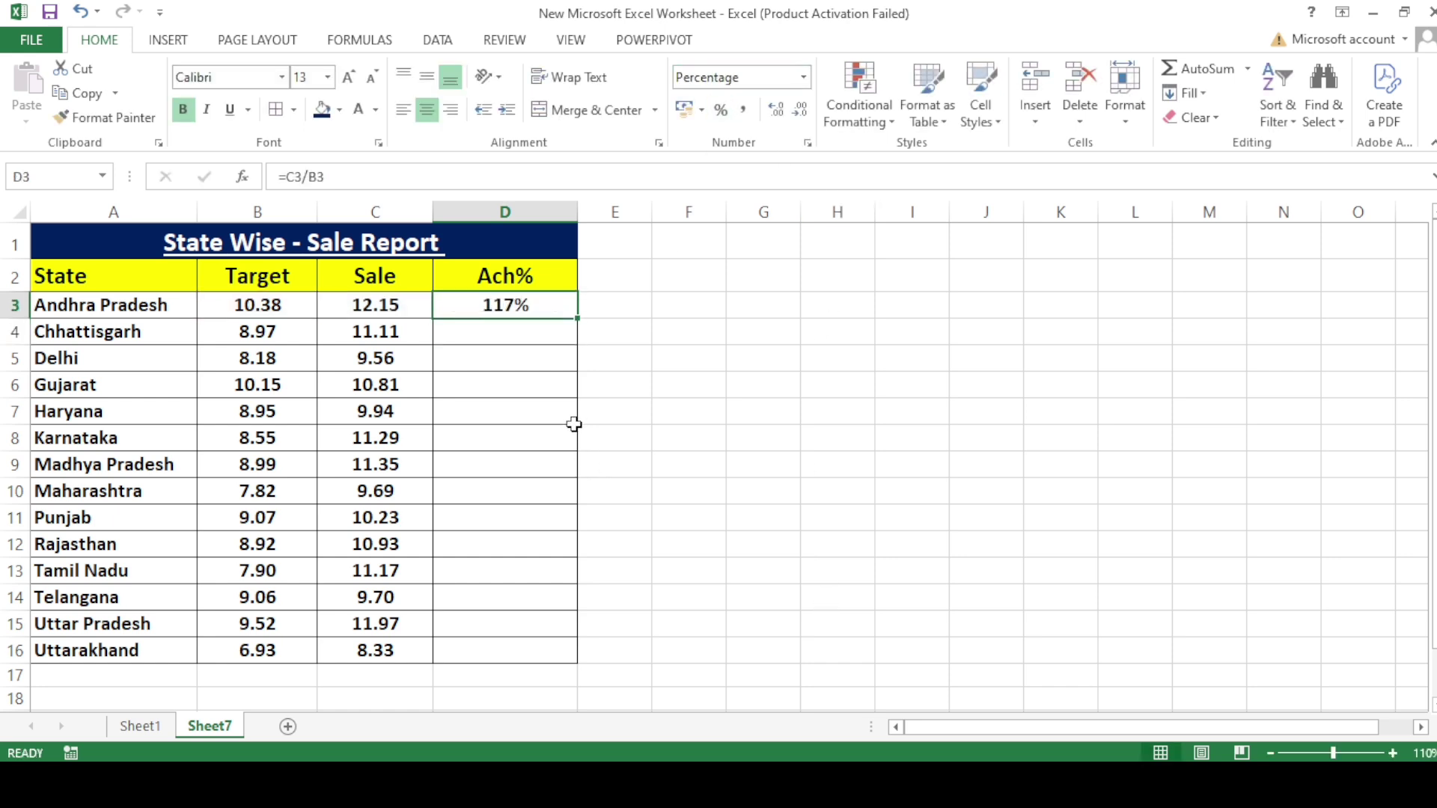
# Copy the Ach% formula from D3 to the remaining states in D4:D16.
pyautogui.hotkey('ctrl', 'c')
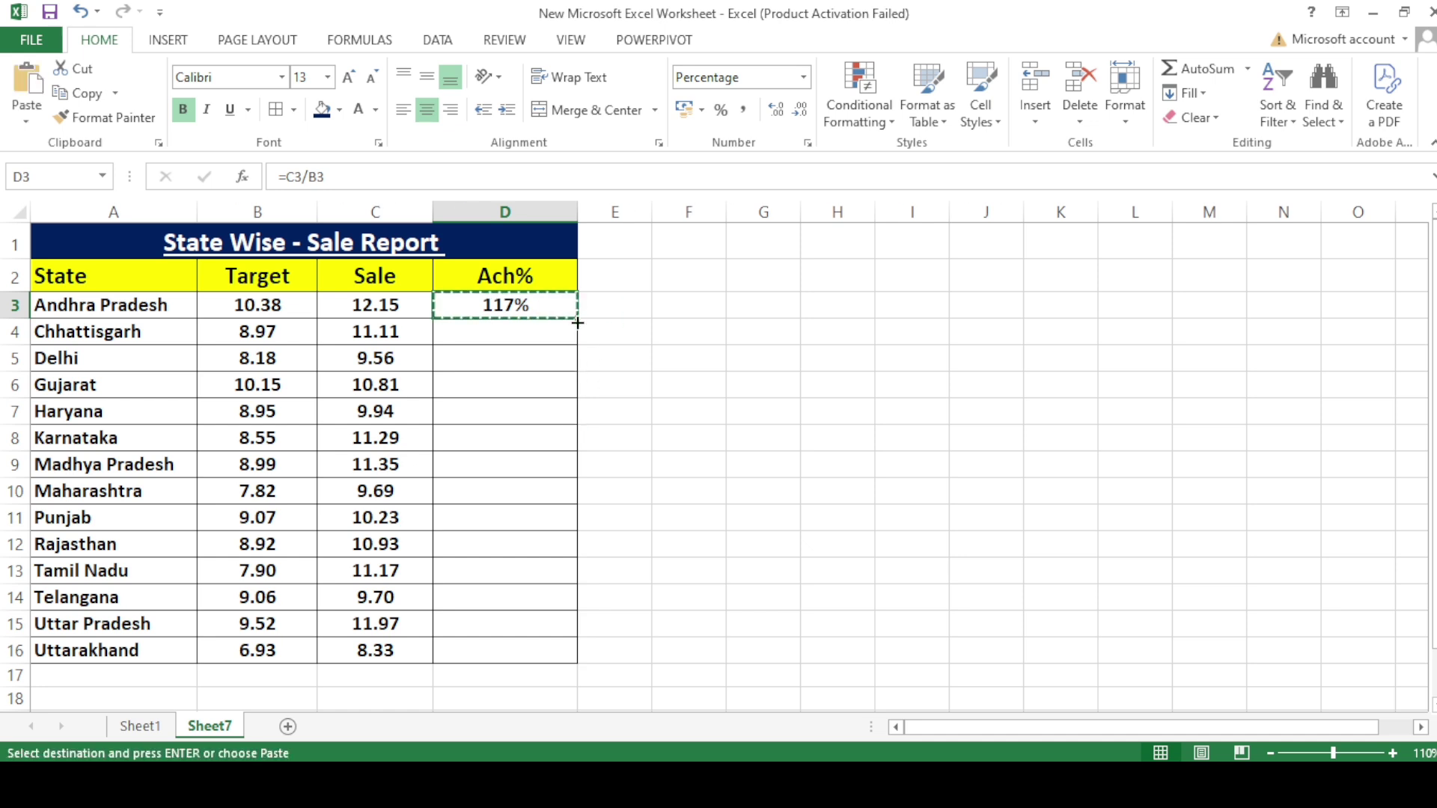
pyautogui.moveTo(550, 330); pyautogui.dragTo(520, 654)
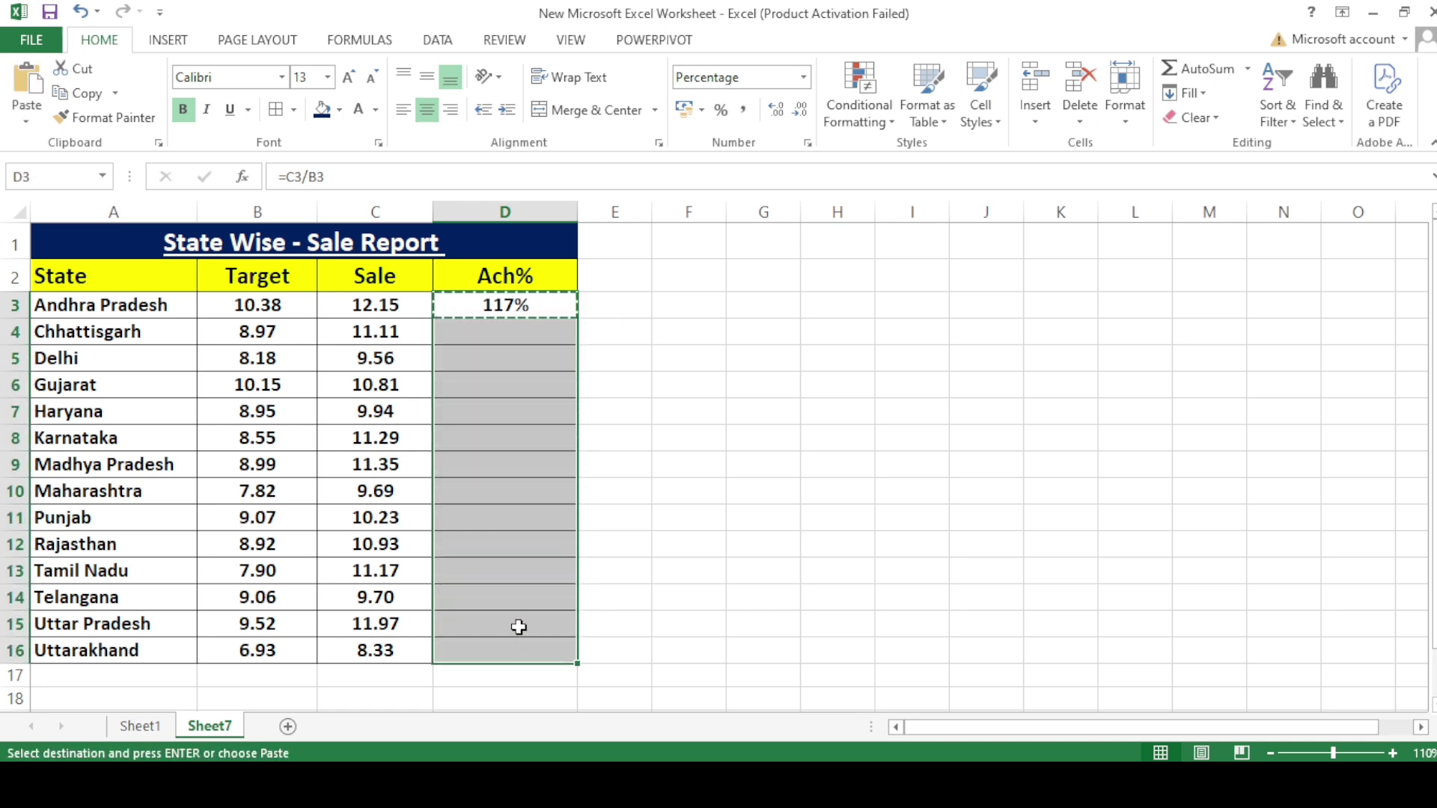
pyautogui.hotkey('ctrl', 'v')
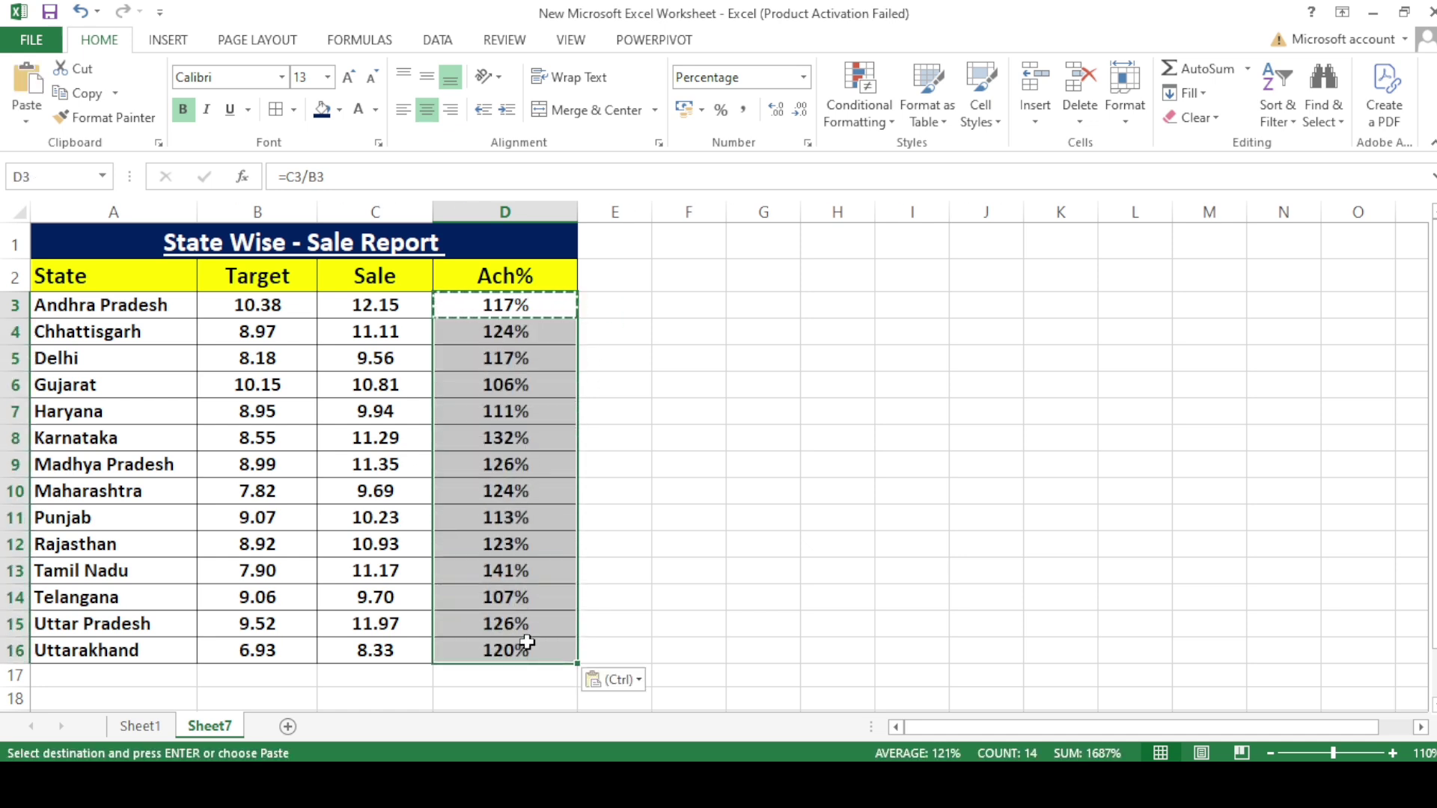
# Examine the copied Ach% formulas and the Target and Sale formulas behind them for several states, including Chhattisgarh and Telangana.
pyautogui.click(549, 651)
pyautogui.press('Escape')
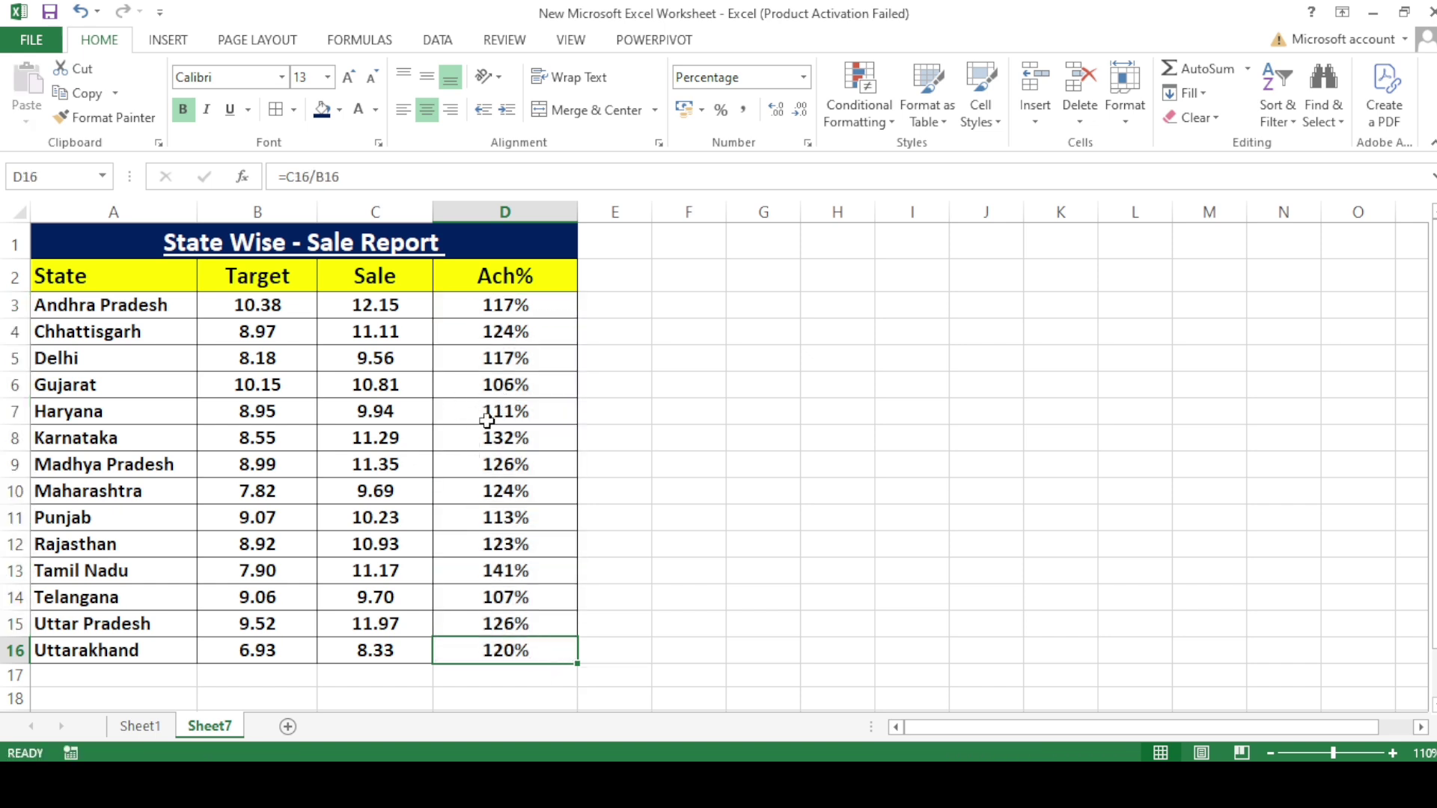
pyautogui.click(539, 536)
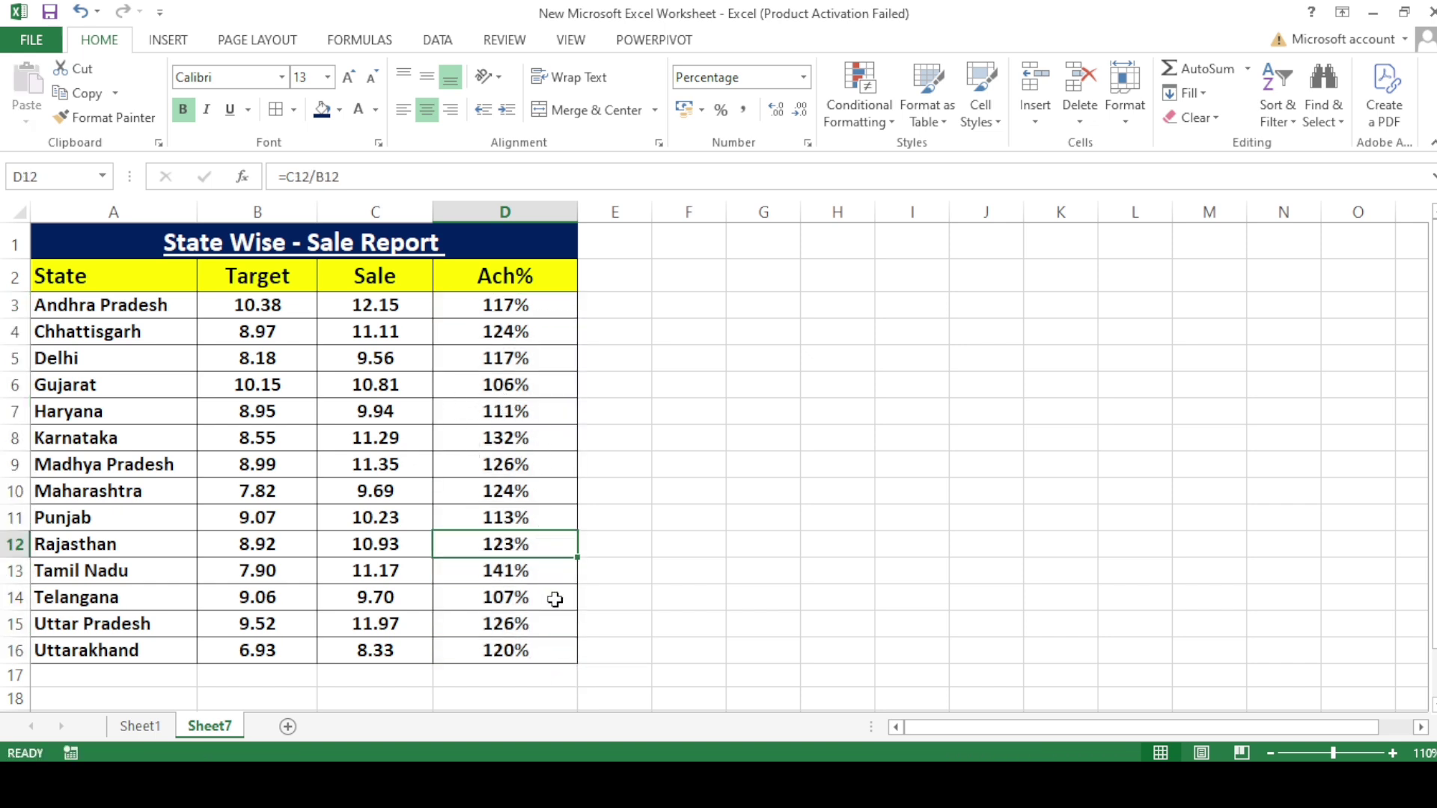
pyautogui.click(542, 330)
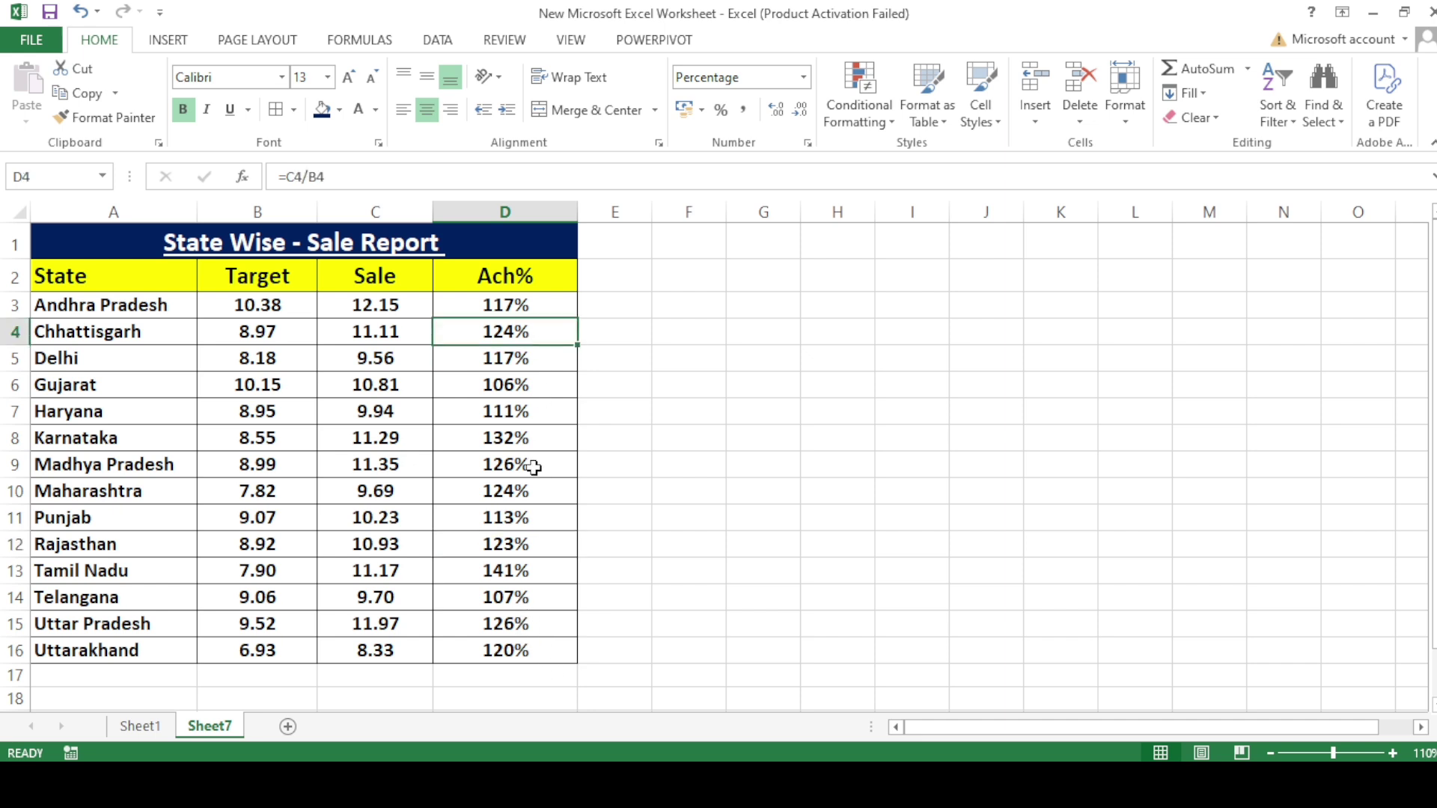
pyautogui.click(278, 333)
pyautogui.click(397, 334)
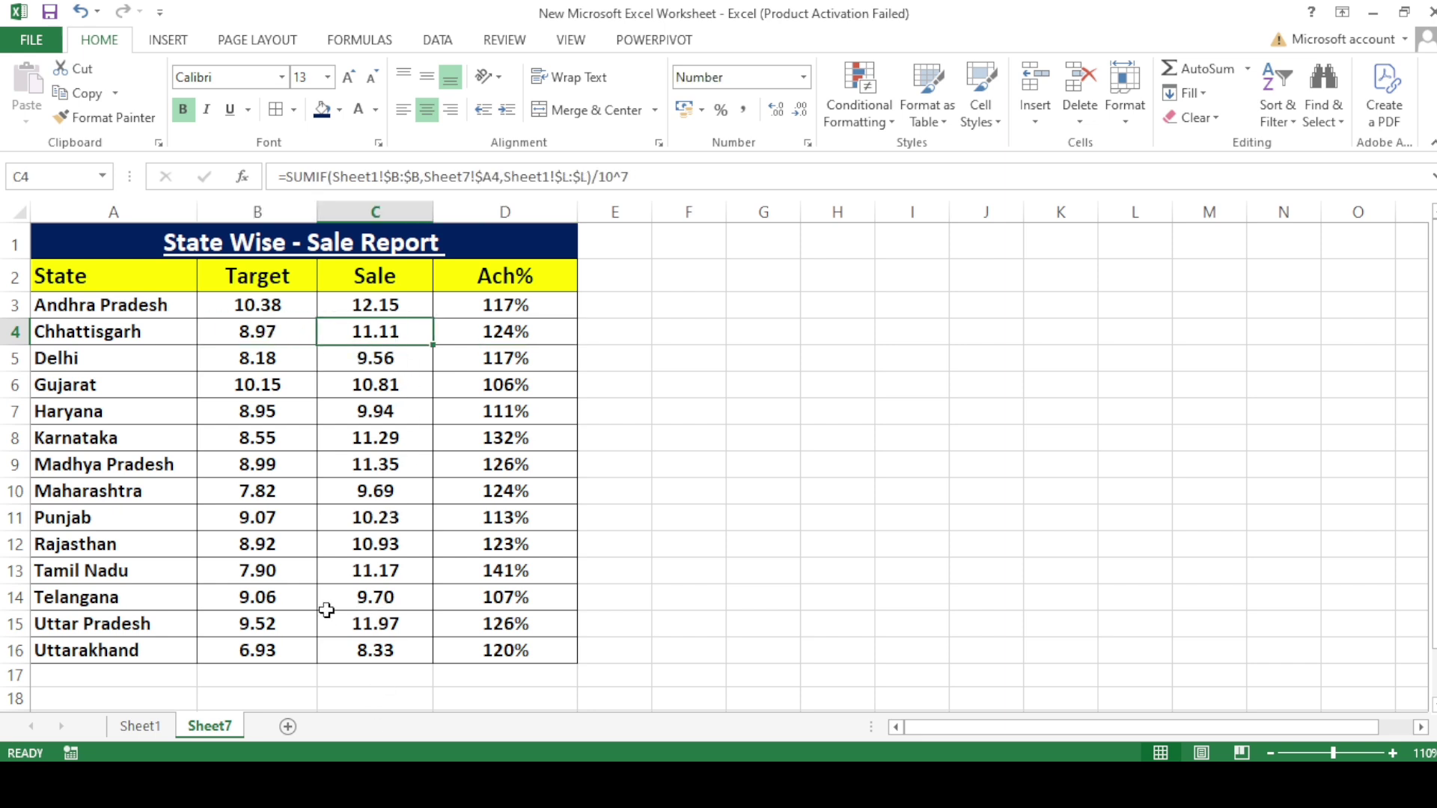
pyautogui.click(285, 595)
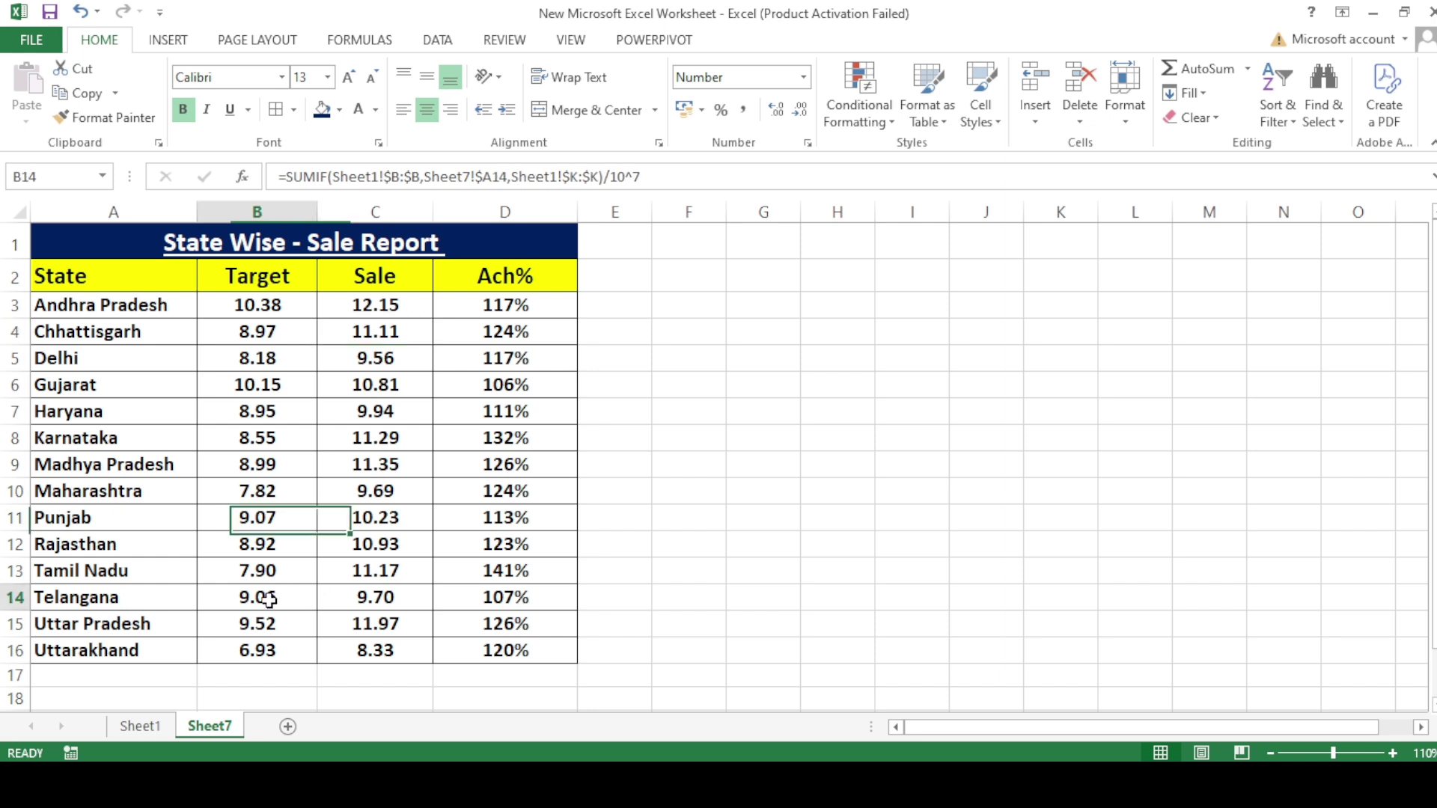
pyautogui.click(402, 603)
pyautogui.click(508, 597)
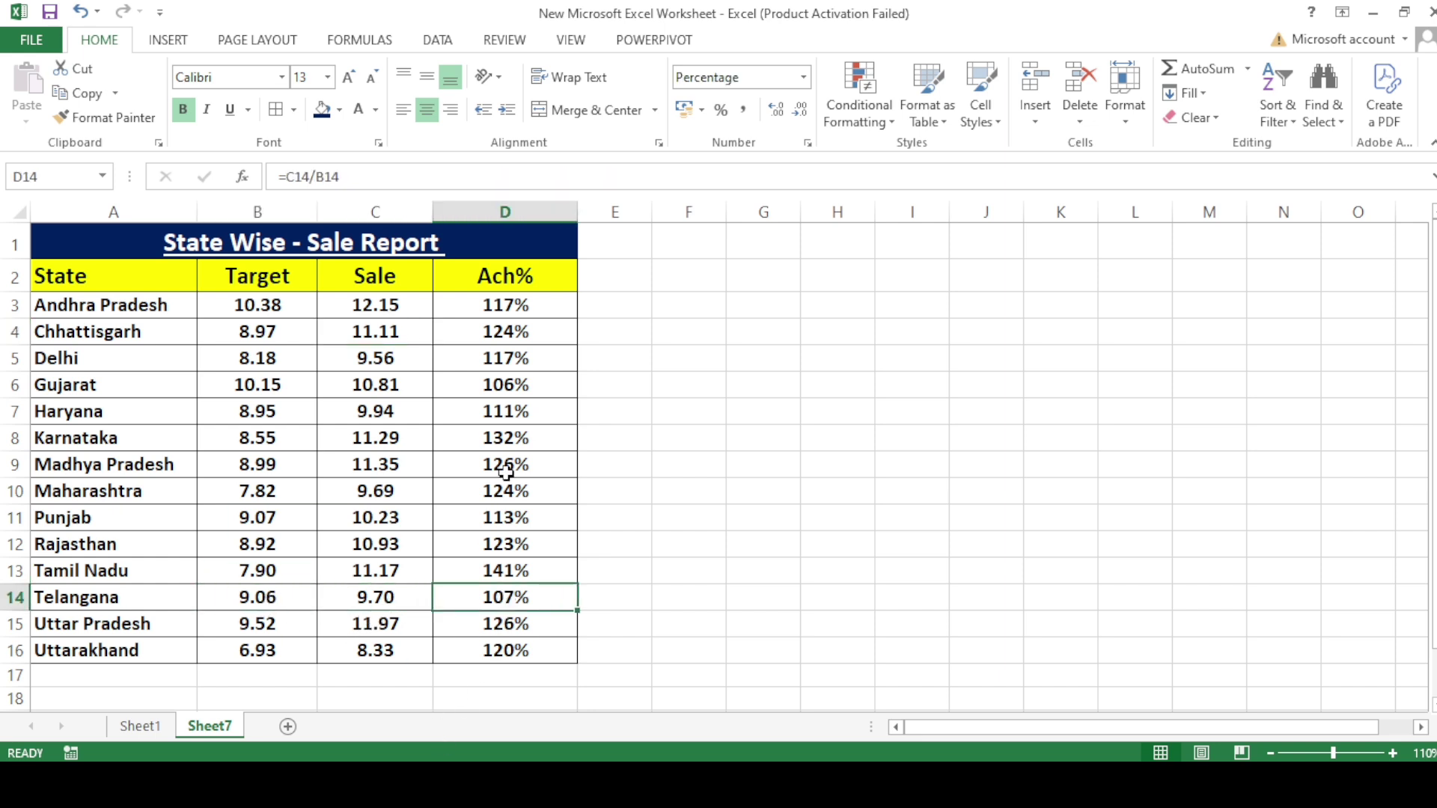
pyautogui.click(106, 281)
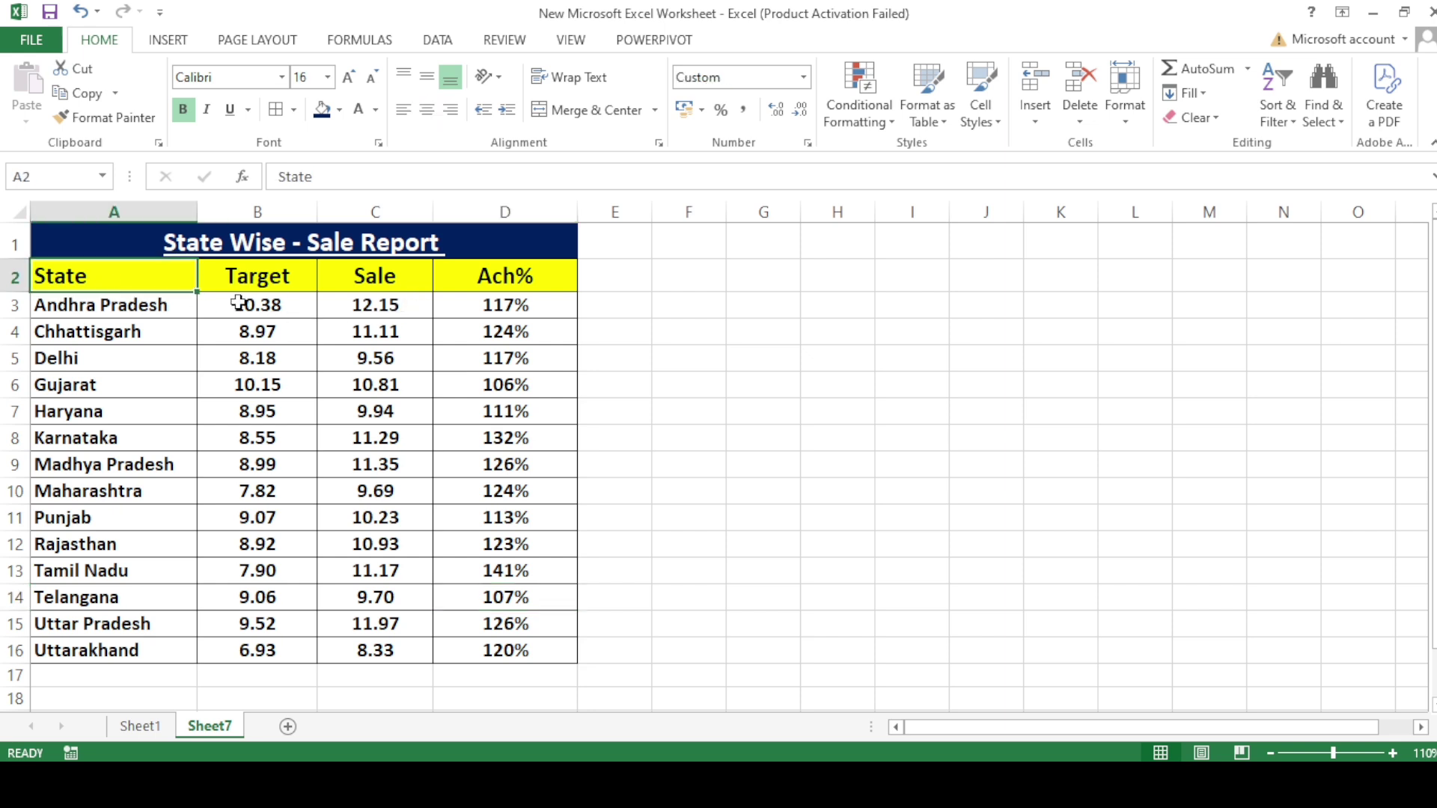
# Apply the Green-Yellow-Red color scale conditional formatting to the Ach% values in D3:D16.
pyautogui.click(524, 306)
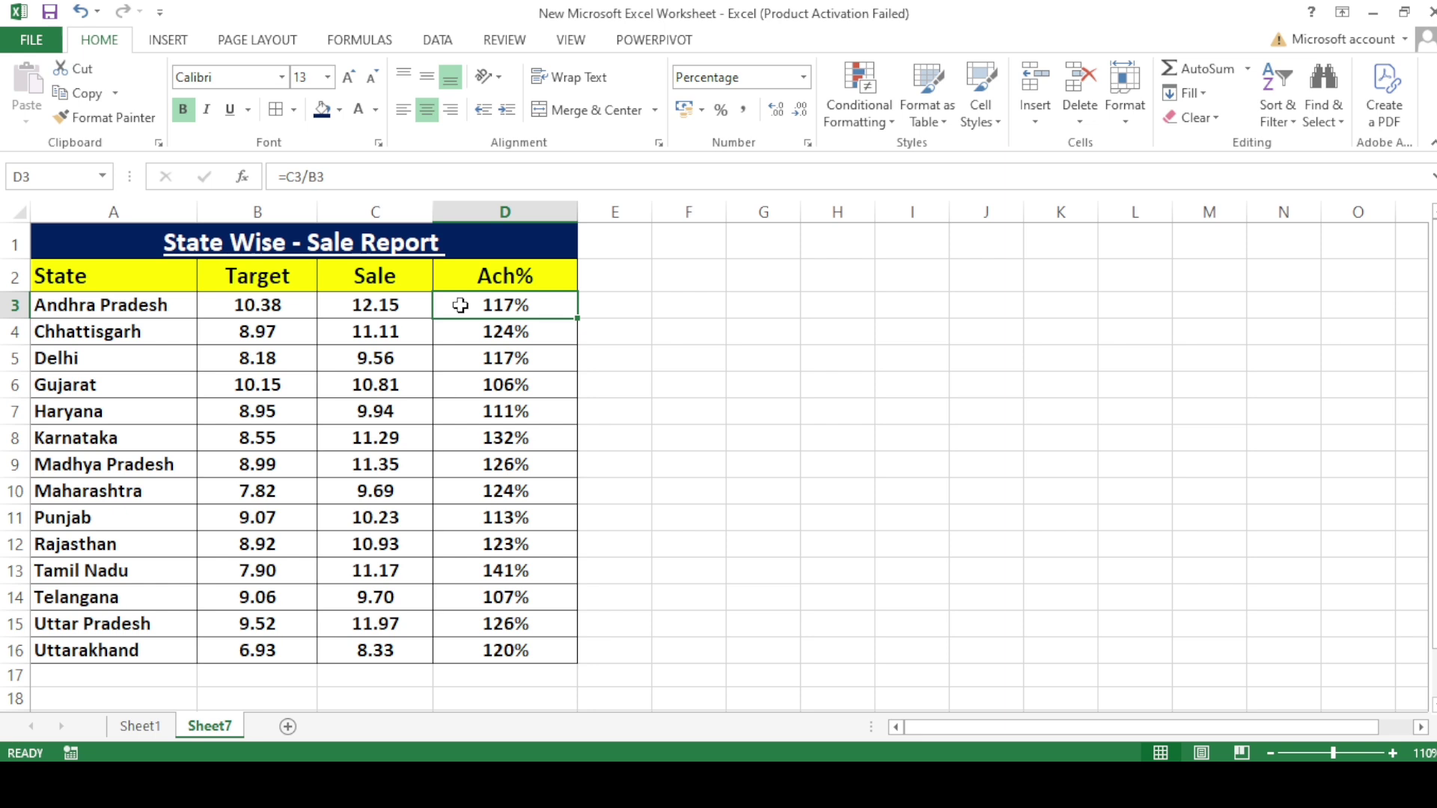
pyautogui.moveTo(551, 304); pyautogui.dragTo(528, 644)
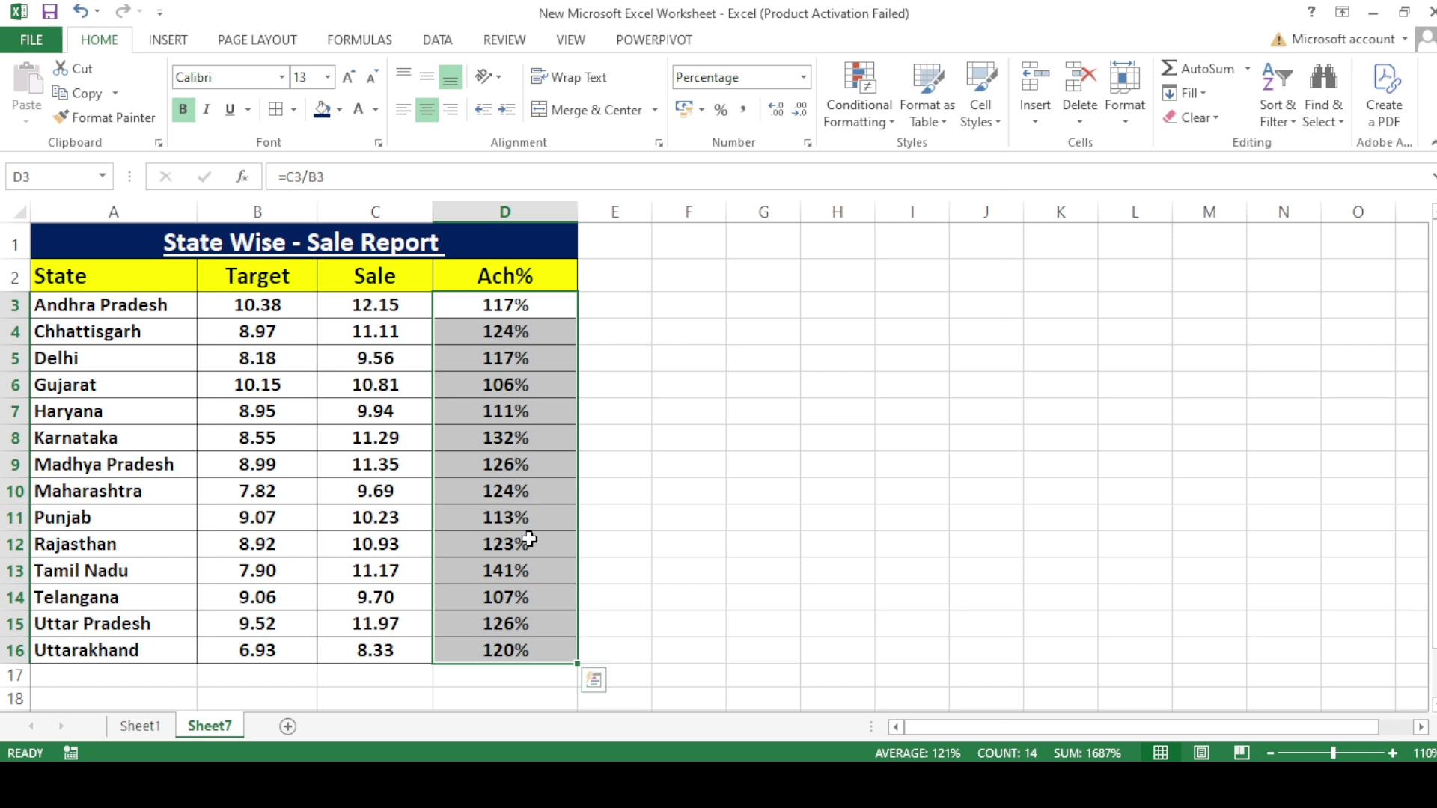
pyautogui.click(866, 121)
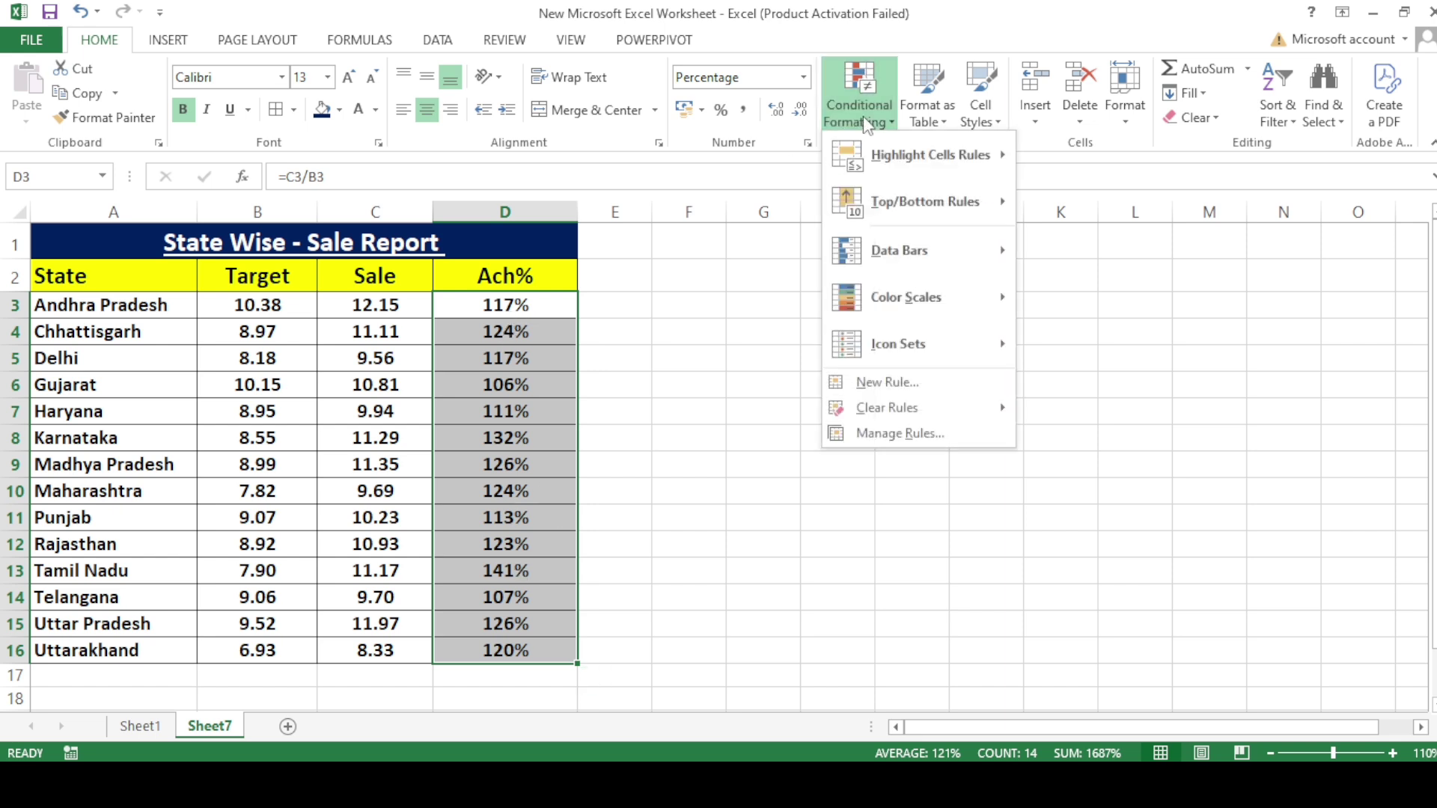
pyautogui.moveTo(888, 301)
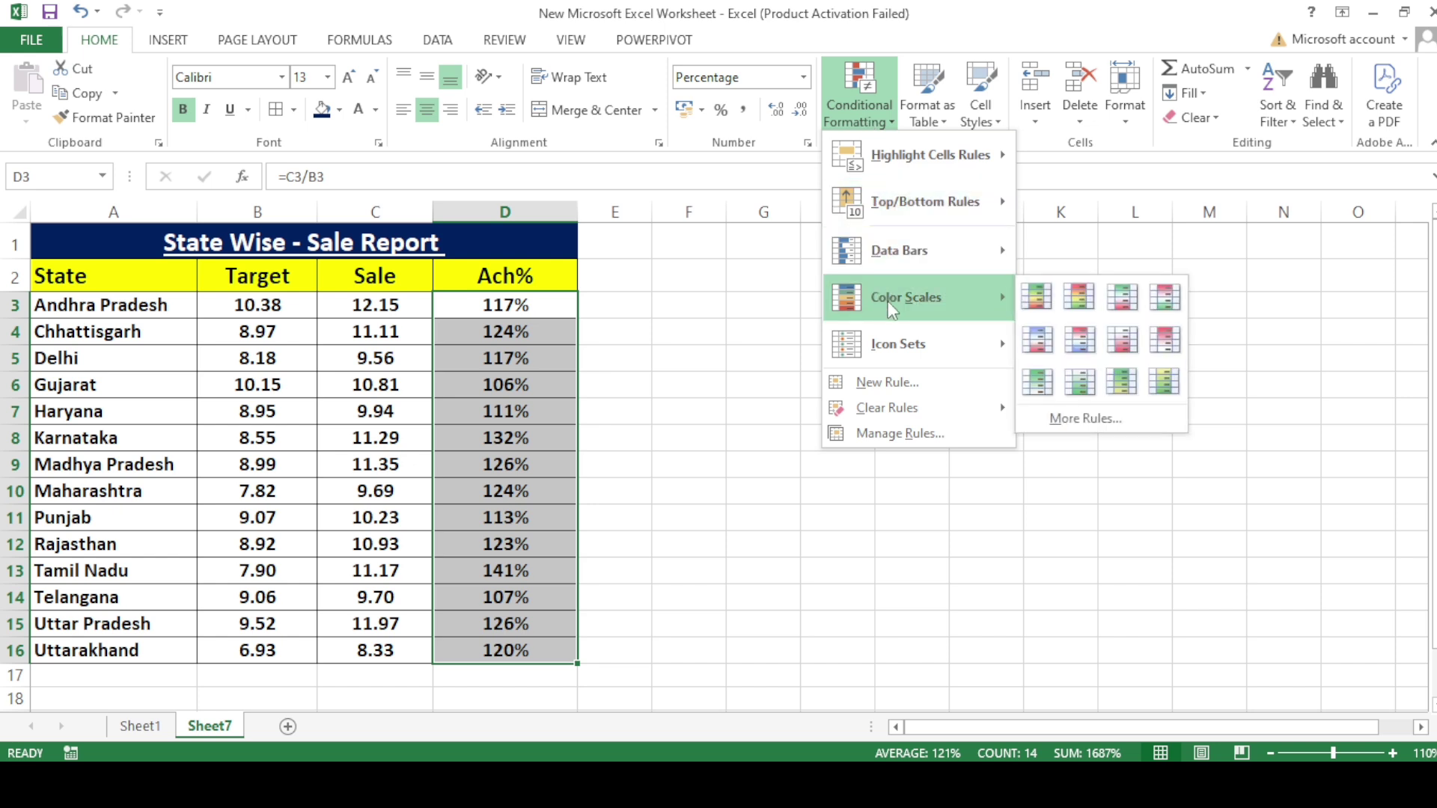
pyautogui.click(1035, 299)
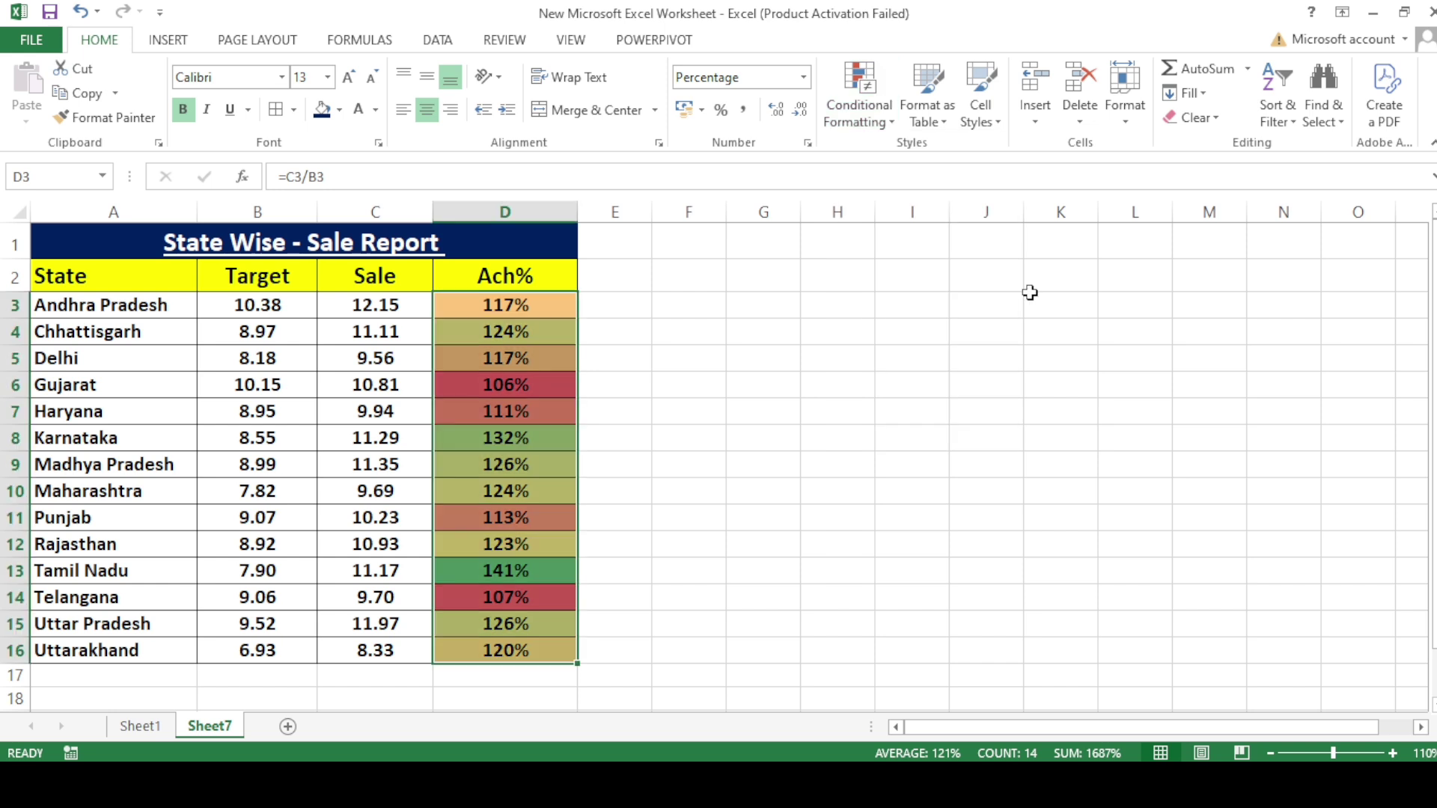
# Compare the colored Ach% cells of the states, checking the Tamil Nadu and Gujarat rows against their Sale figures.
pyautogui.click(533, 574)
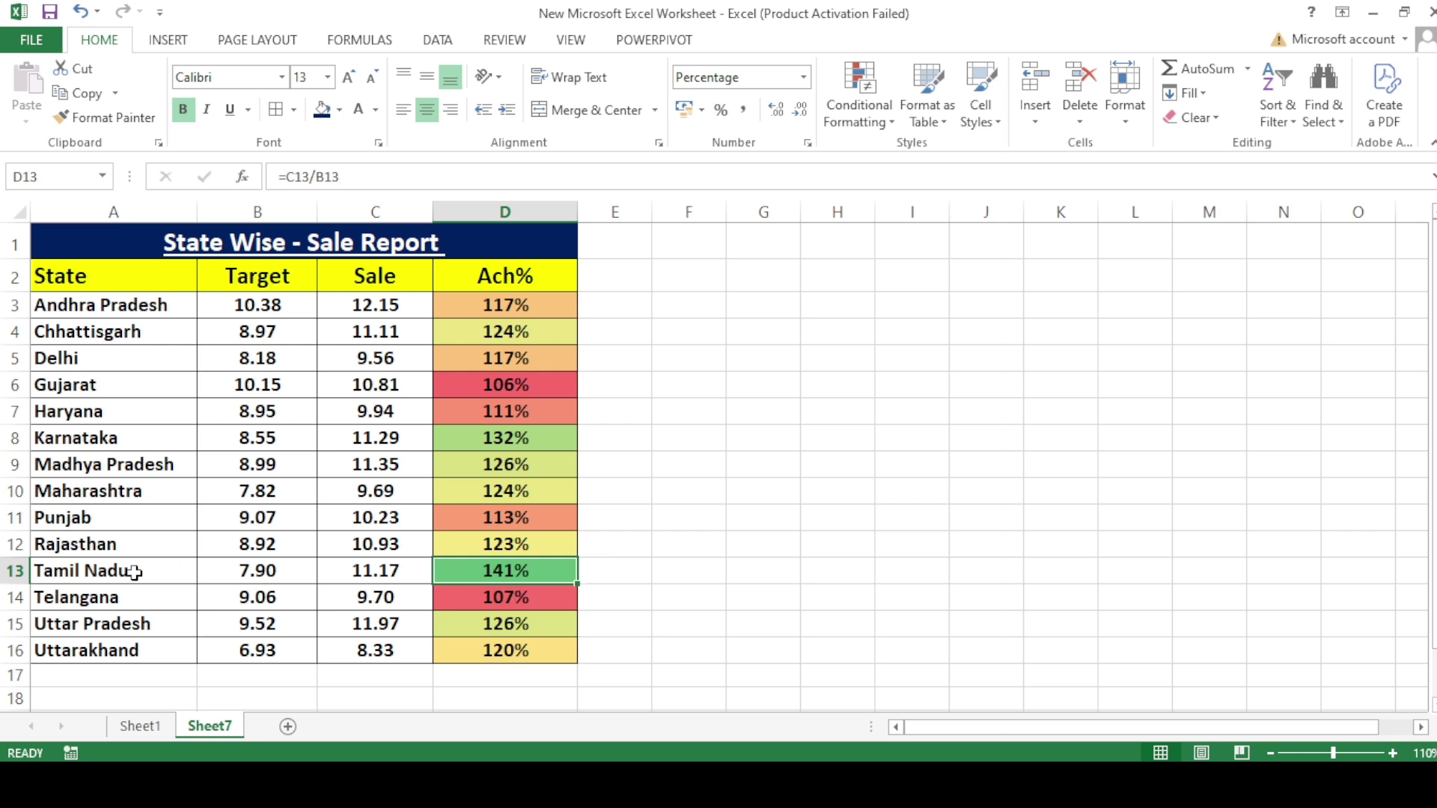
pyautogui.click(87, 575)
pyautogui.click(49, 578)
pyautogui.click(338, 574)
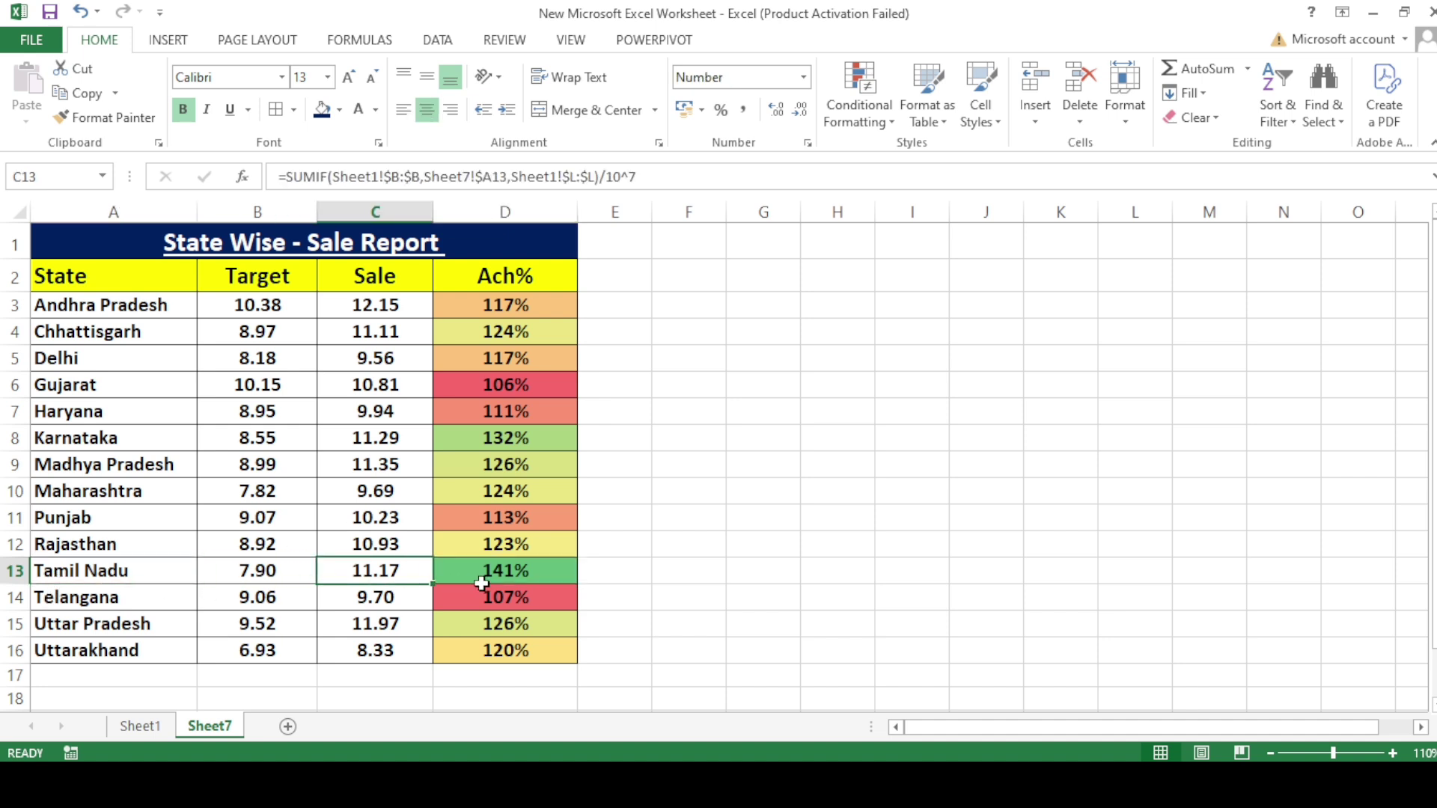
pyautogui.click(552, 572)
pyautogui.click(543, 490)
pyautogui.click(540, 414)
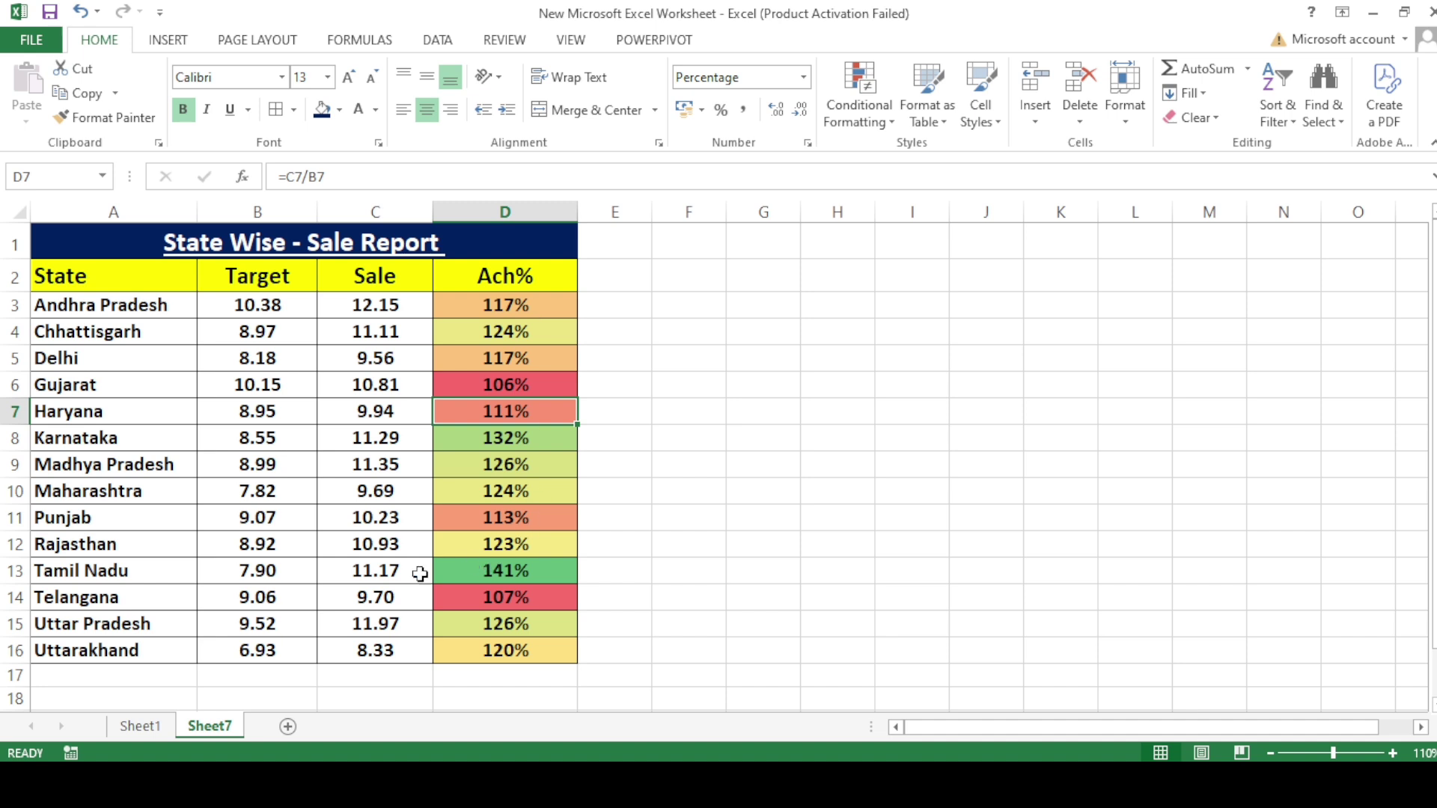
pyautogui.click(375, 580)
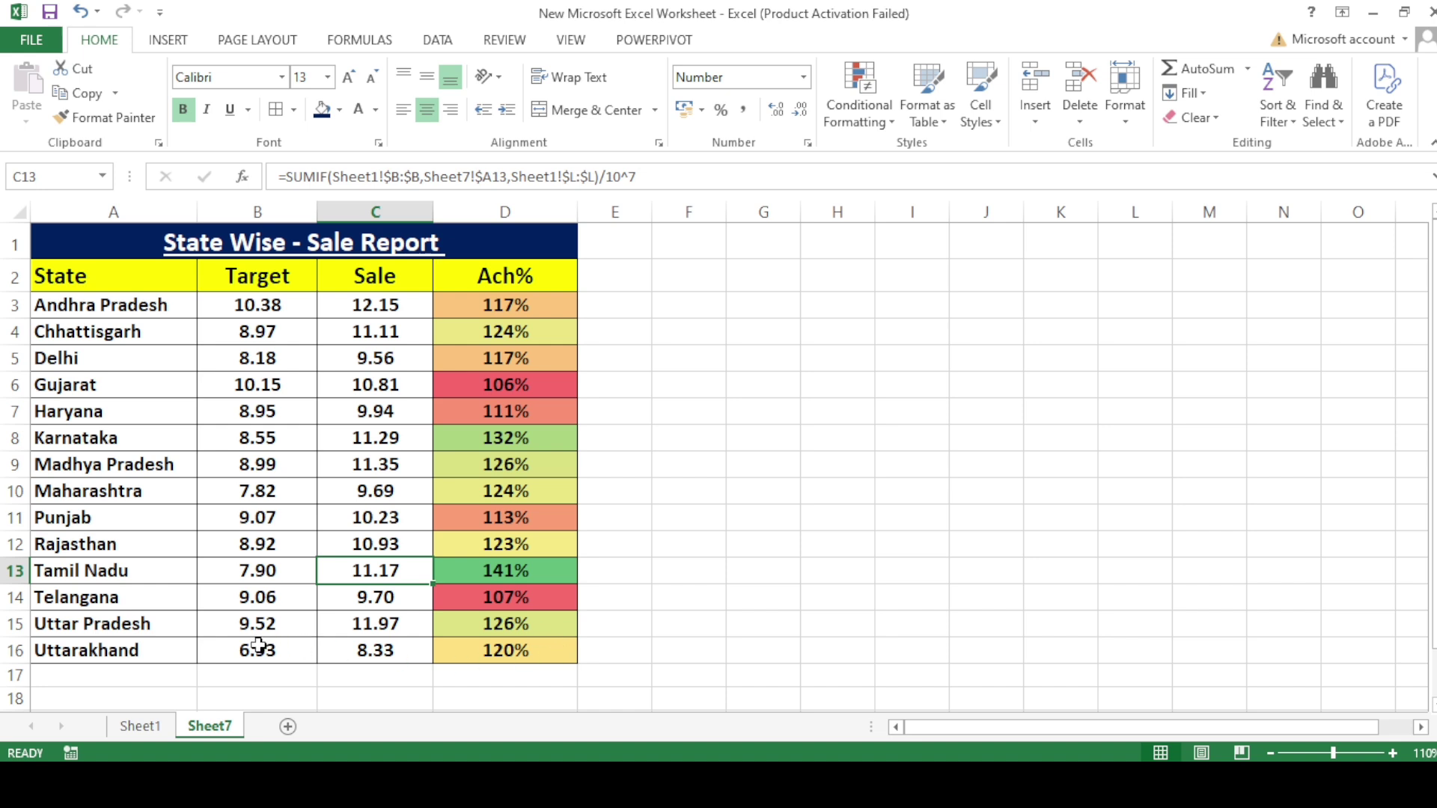
pyautogui.click(506, 388)
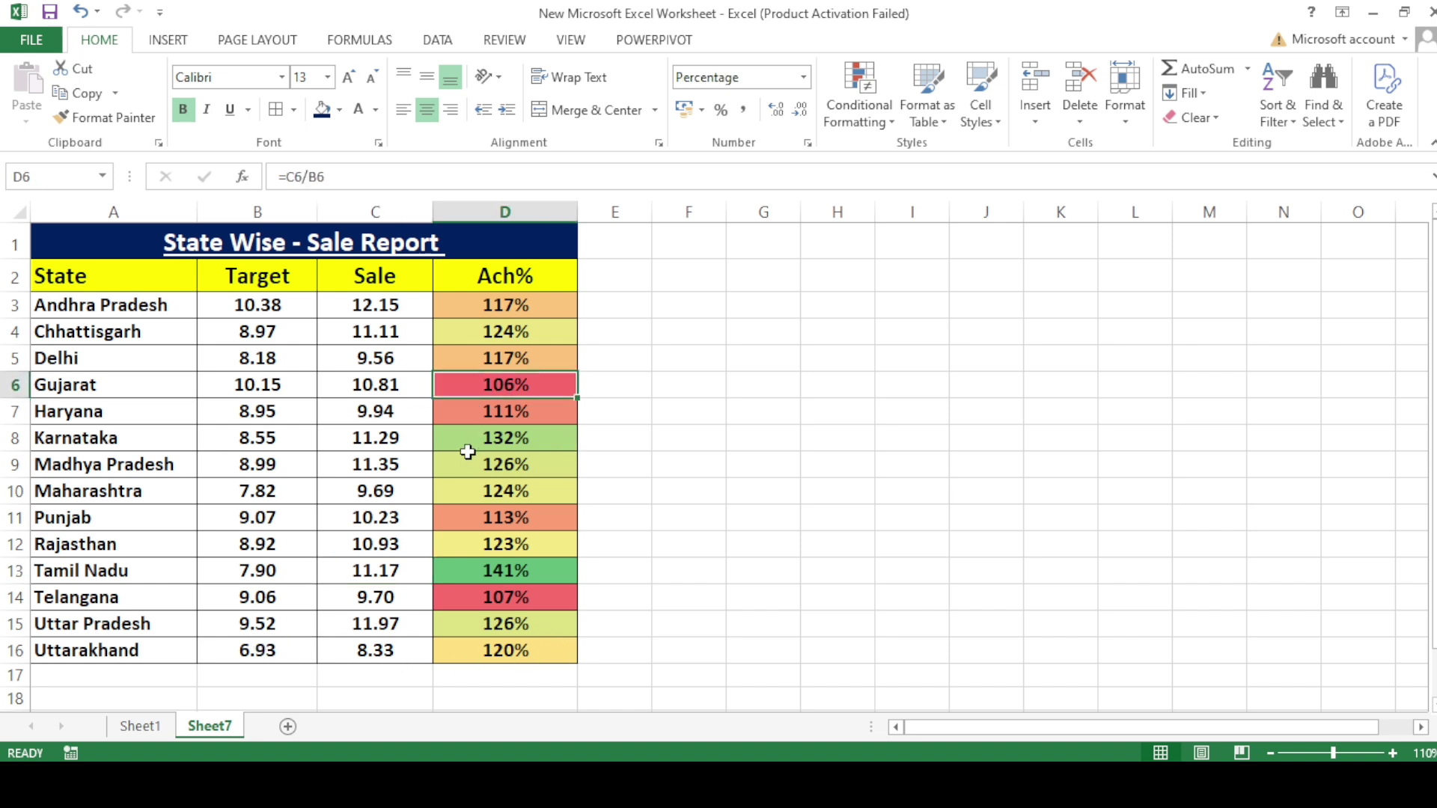
pyautogui.click(115, 394)
pyautogui.click(389, 387)
pyautogui.click(510, 389)
pyautogui.click(510, 573)
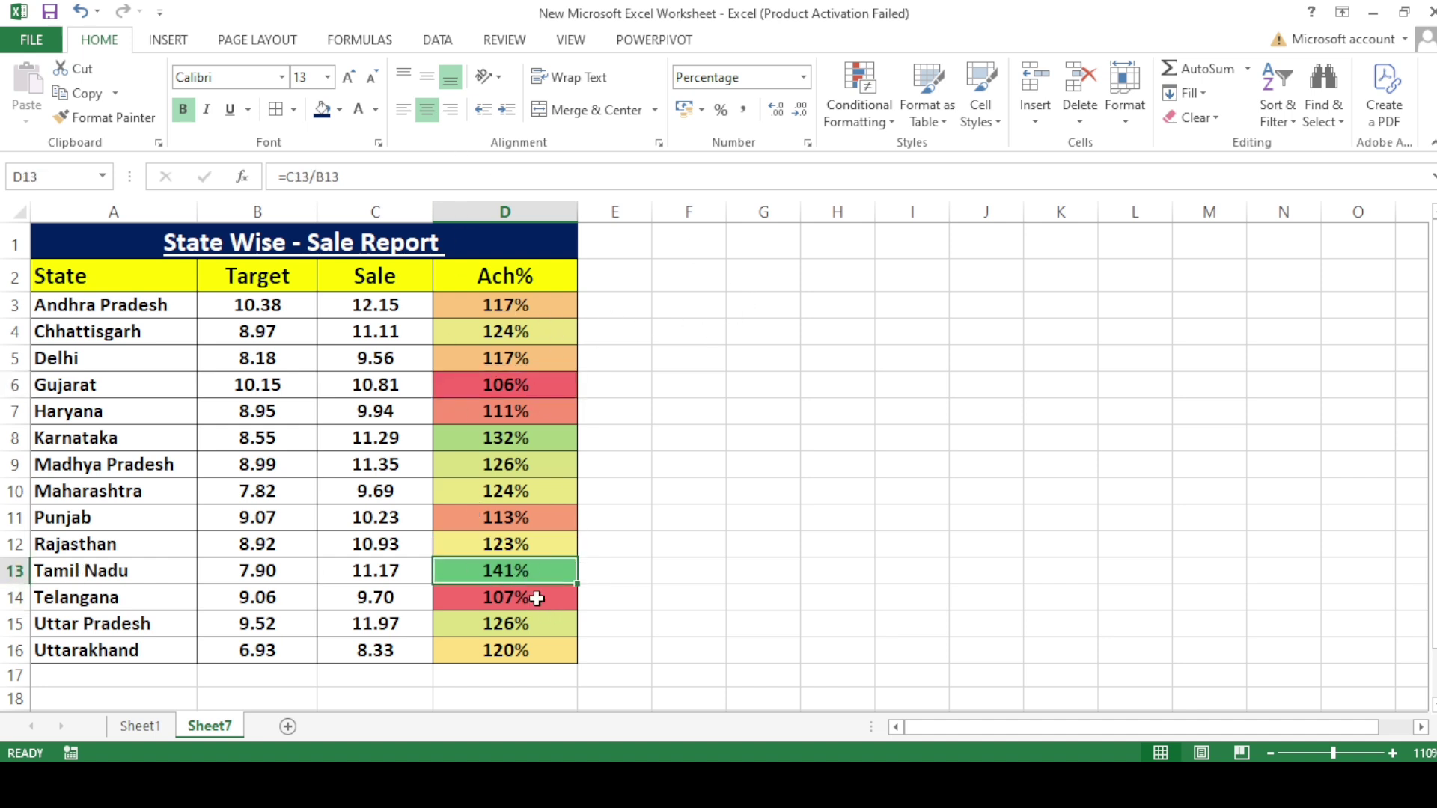
pyautogui.click(566, 650)
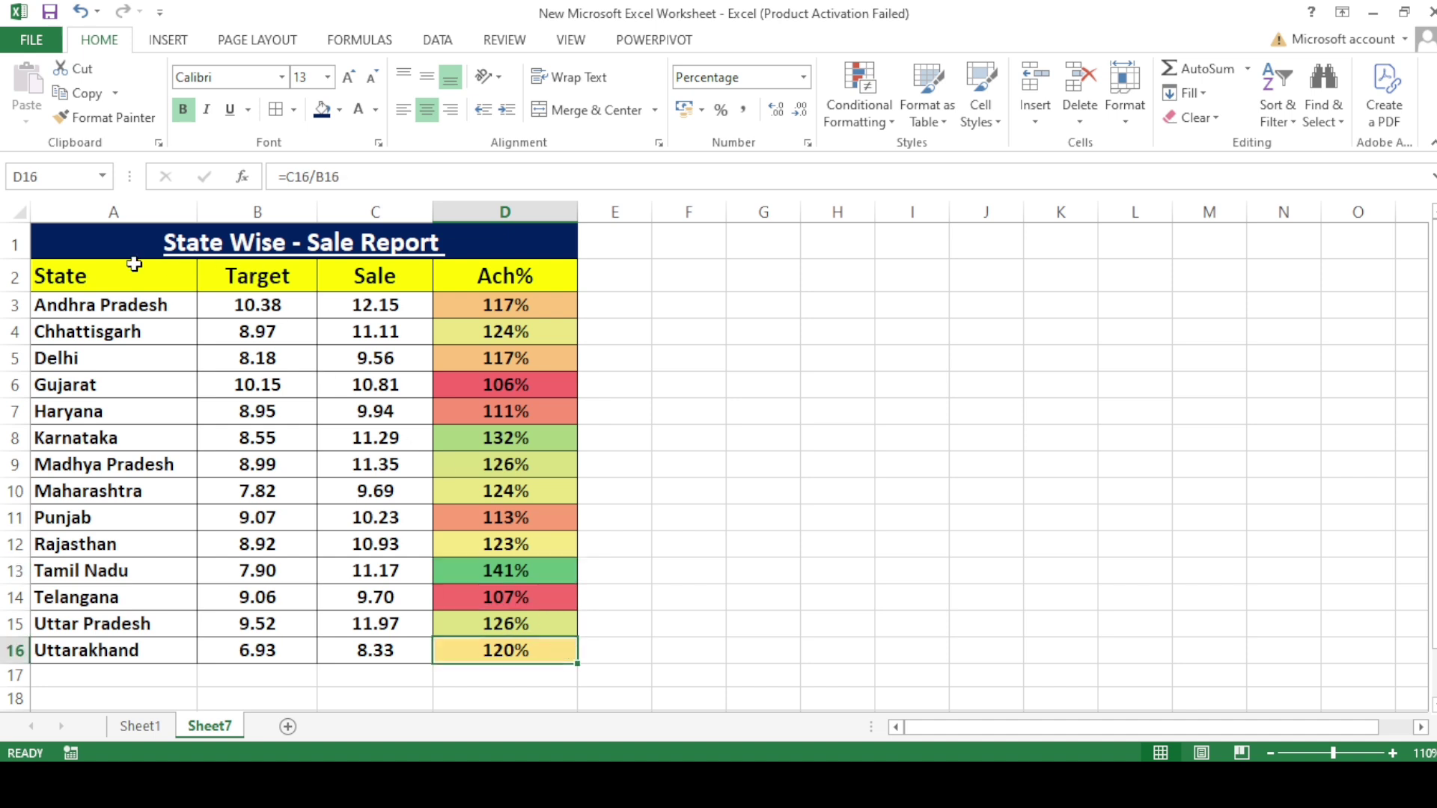
# Add a thick box border around the whole report table A1:D16.
pyautogui.moveTo(113, 236); pyautogui.dragTo(415, 650)
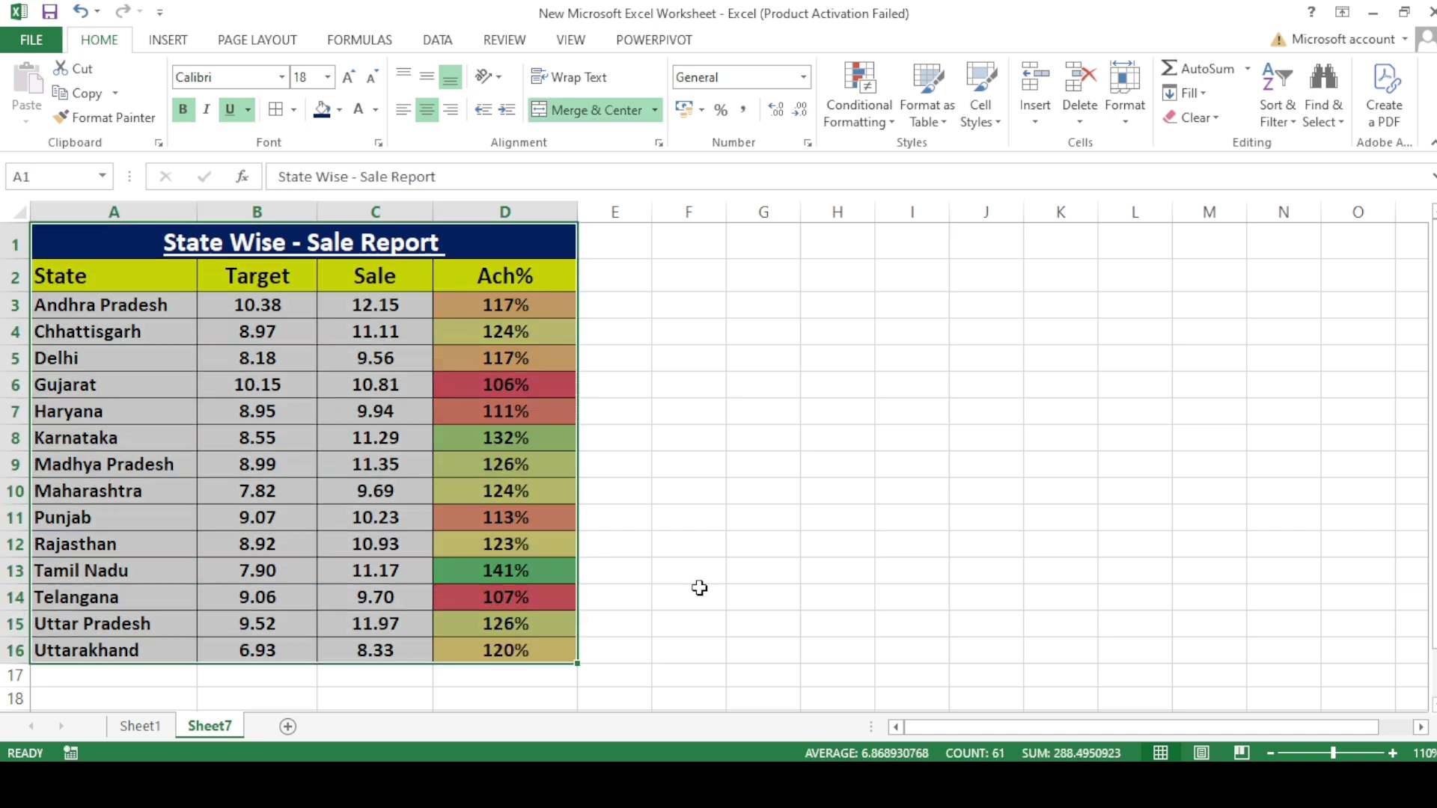
pyautogui.click(294, 110)
pyautogui.click(278, 343)
pyautogui.click(771, 382)
pyautogui.moveTo(112, 236); pyautogui.dragTo(324, 648)
pyautogui.click(918, 467)
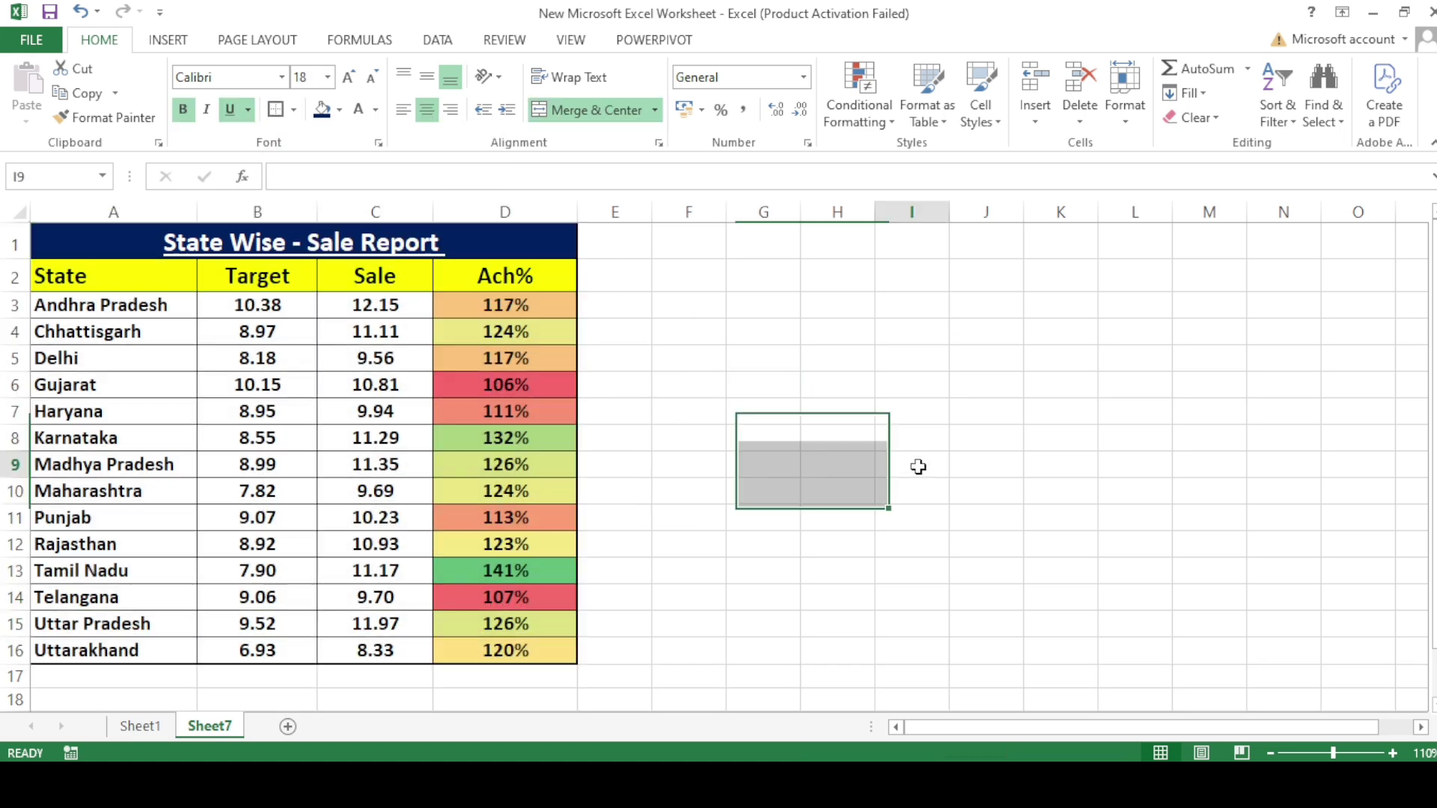
# Hide the gridlines on the report sheet.
pyautogui.click(571, 40)
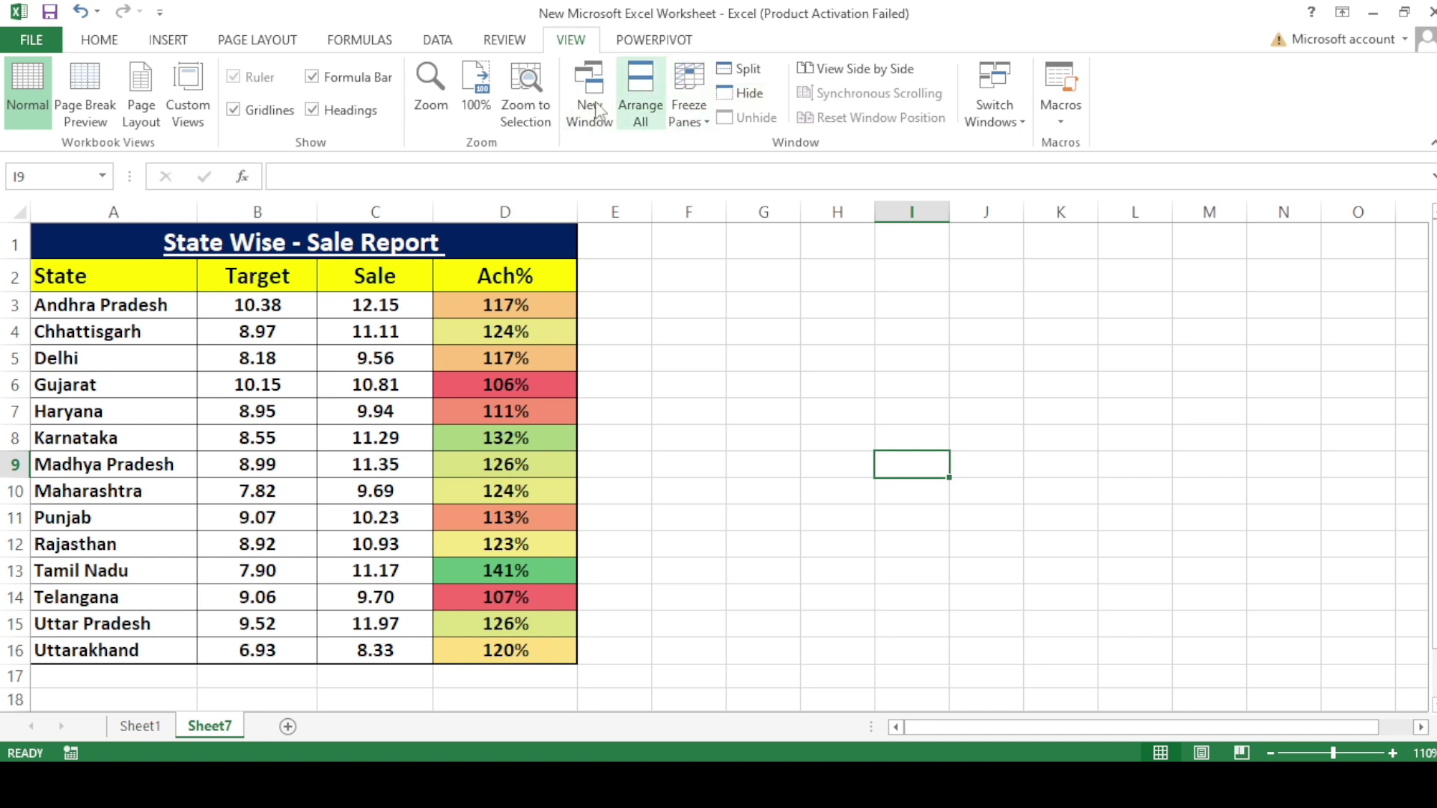
pyautogui.click(233, 110)
pyautogui.click(711, 388)
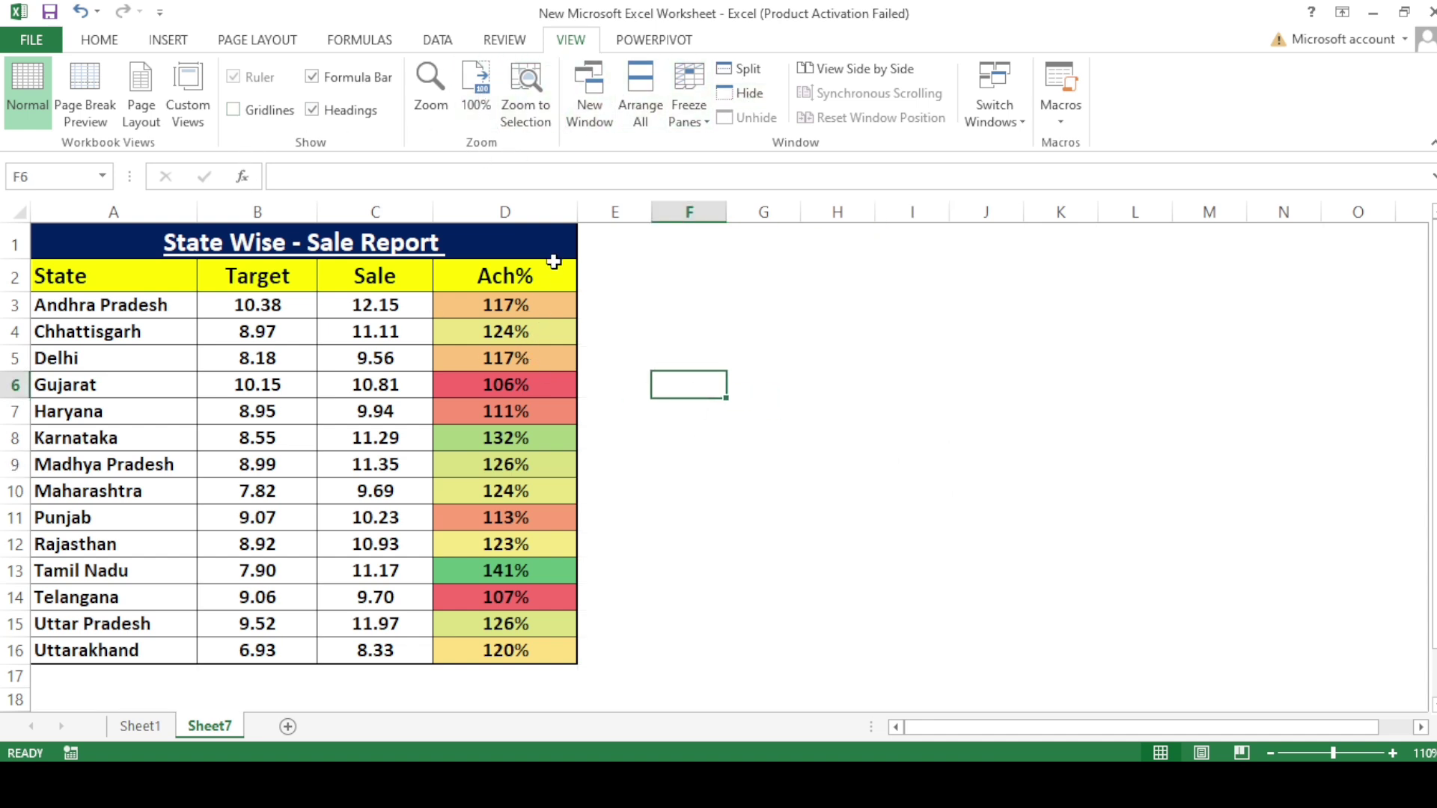
# Add a thick box border around the State Wise - Sale Report title in row 1.
pyautogui.click(532, 233)
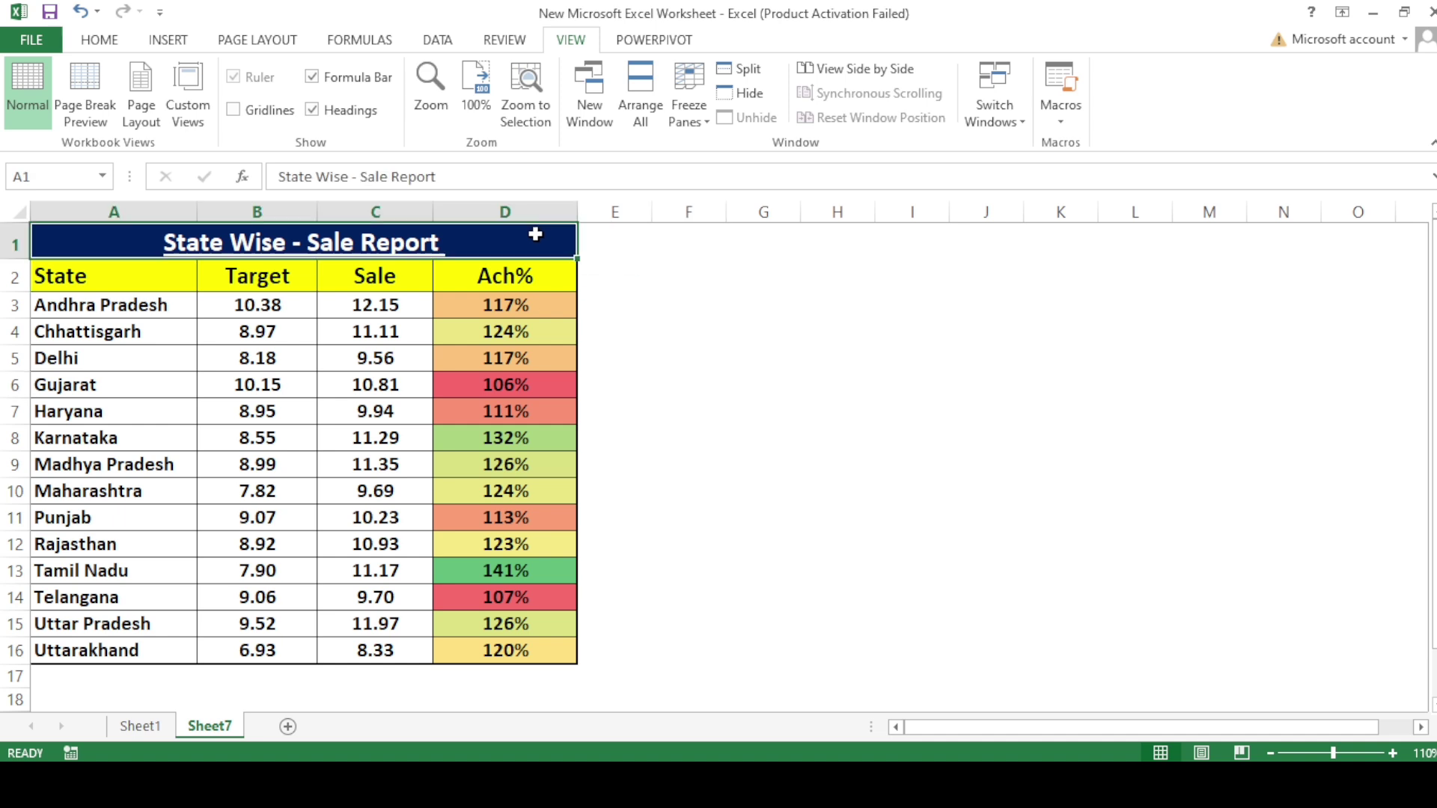
pyautogui.click(100, 39)
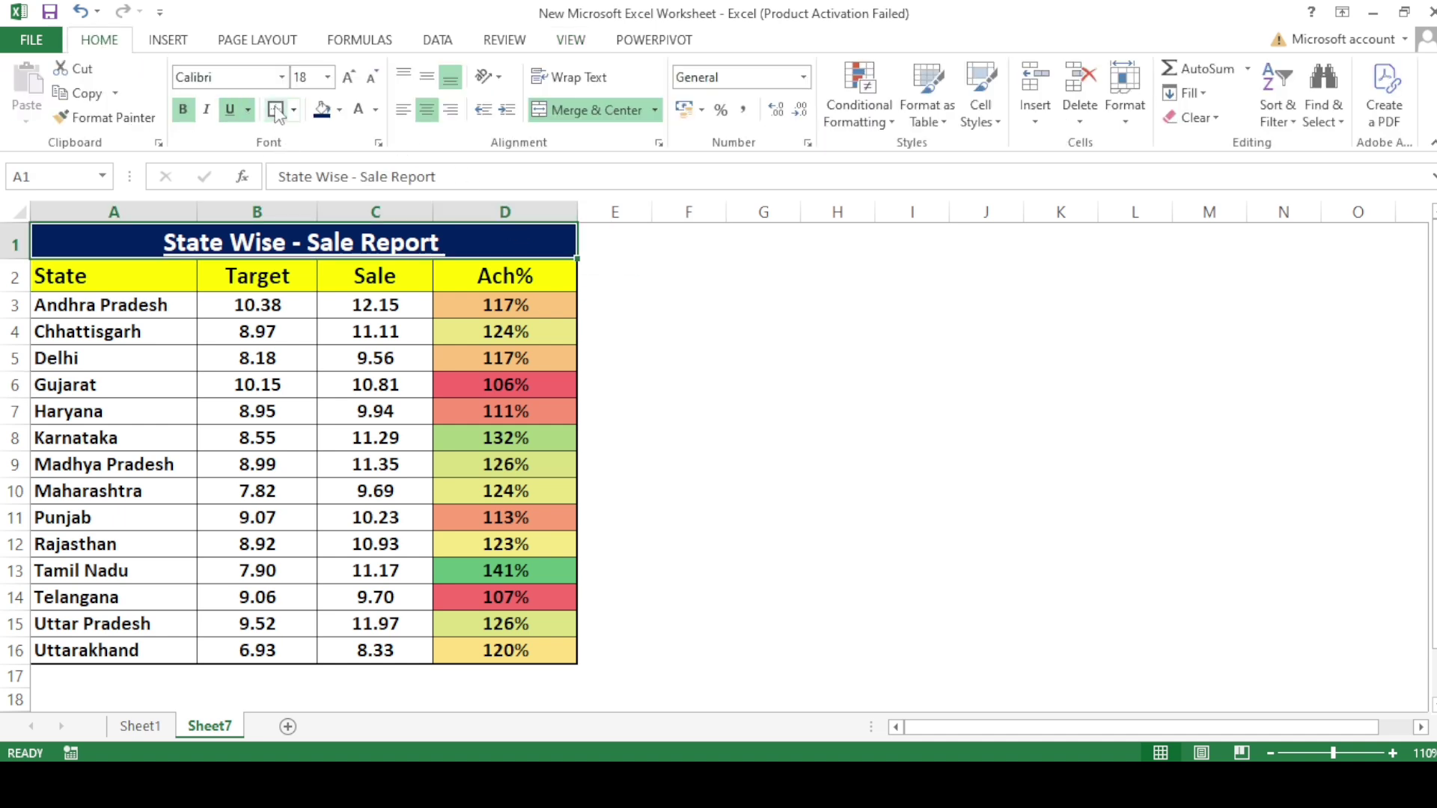
pyautogui.click(776, 276)
pyautogui.click(621, 433)
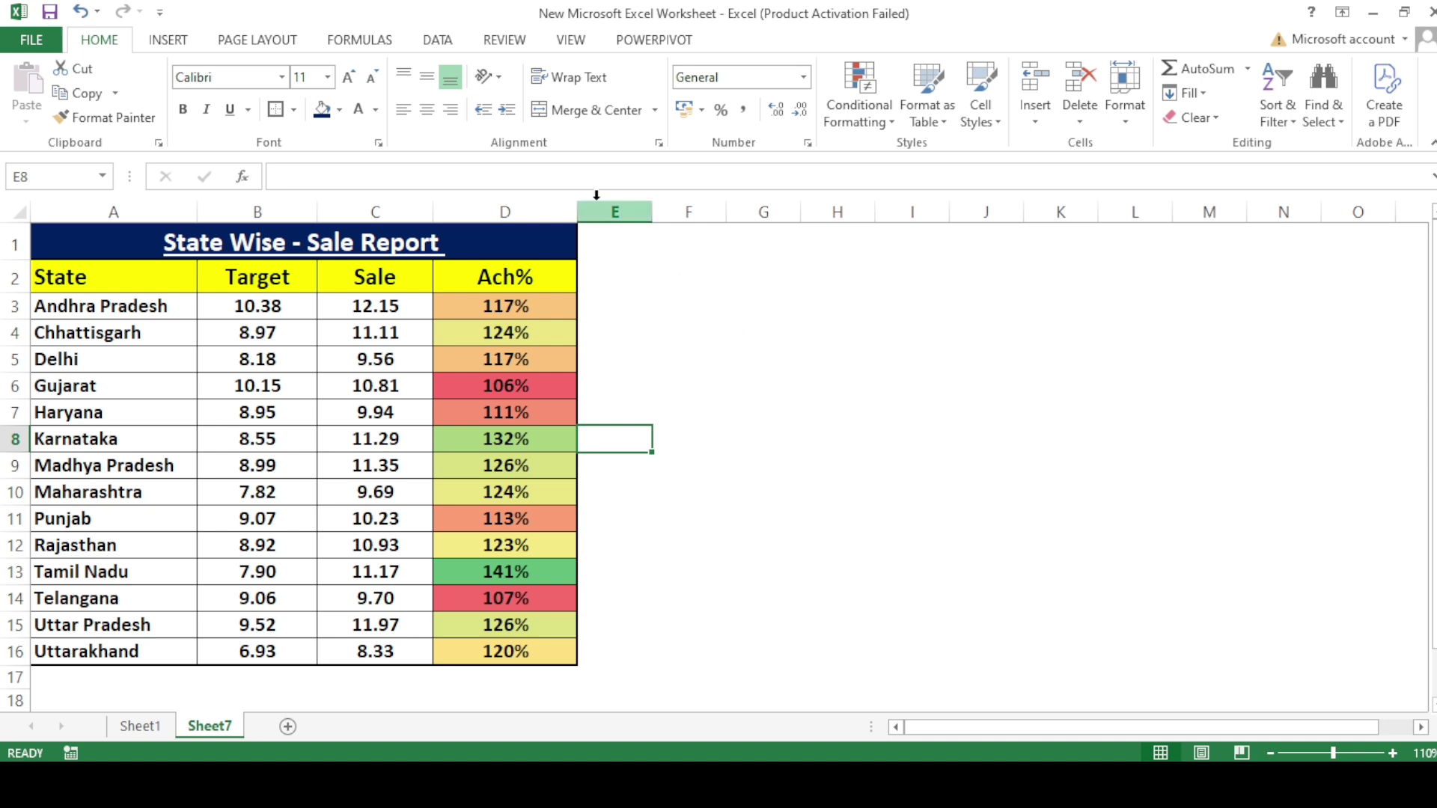
# Select the whole report table A1:D16, from the title through the Uttarakhand row.
pyautogui.moveTo(133, 213); pyautogui.dragTo(202, 303)
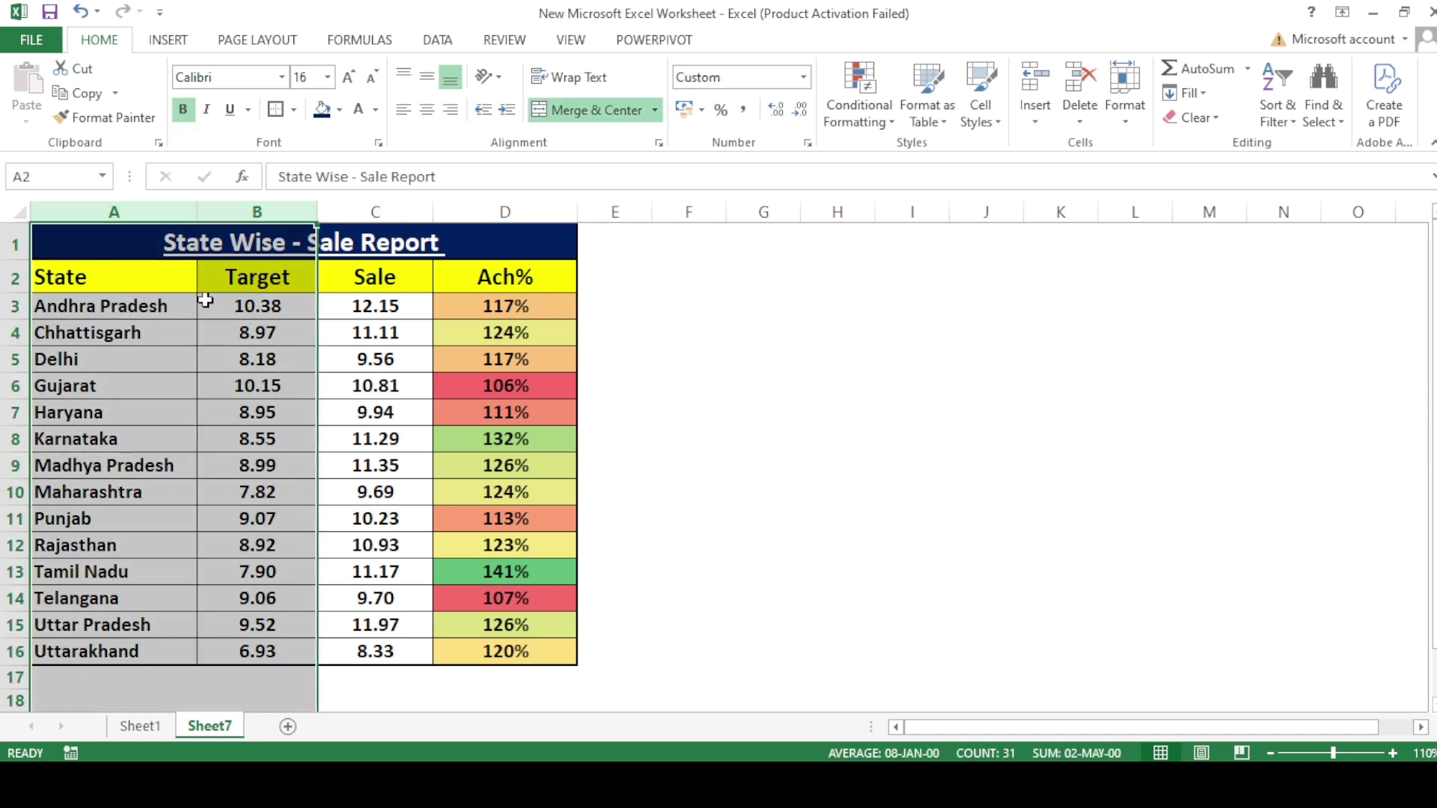
pyautogui.moveTo(119, 237); pyautogui.dragTo(375, 648)
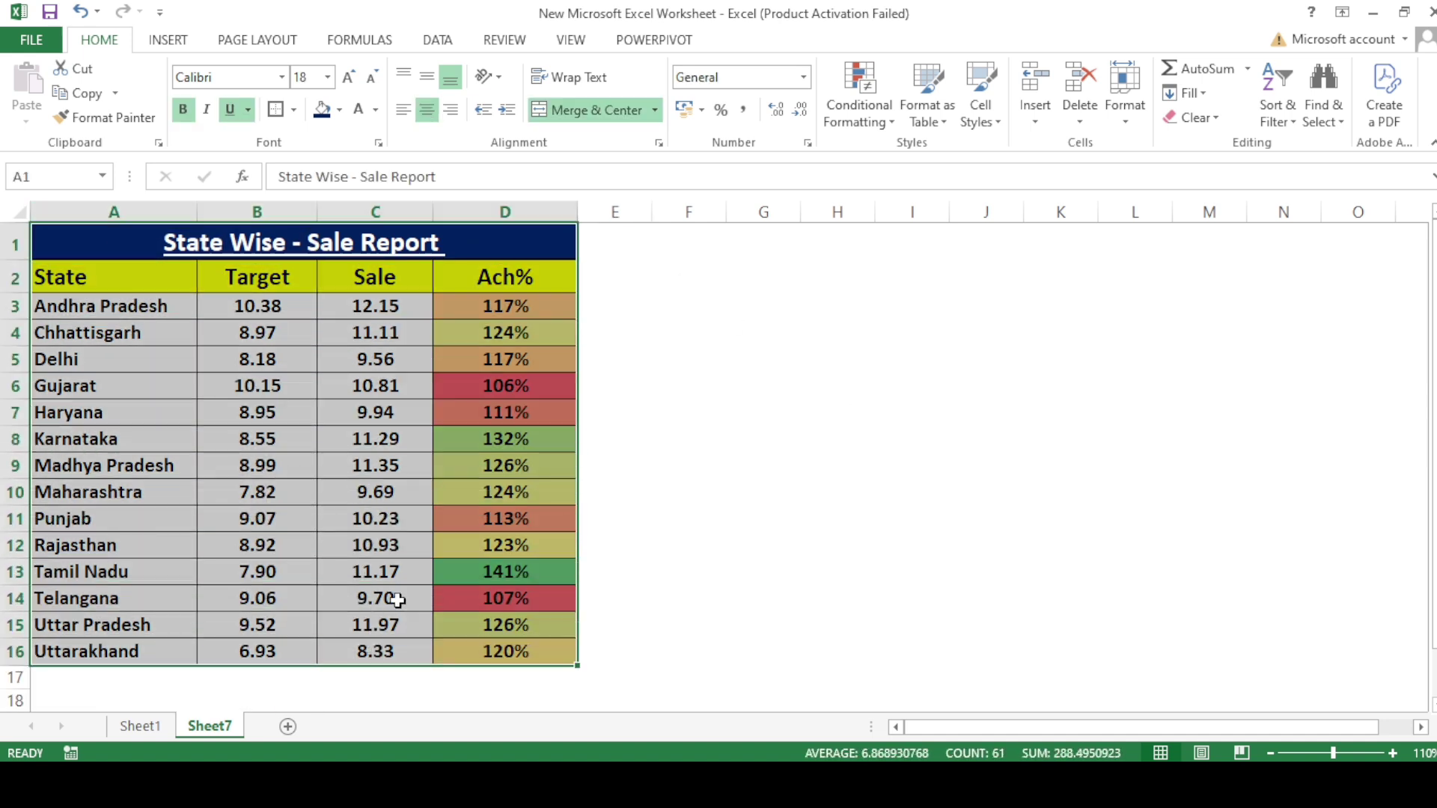